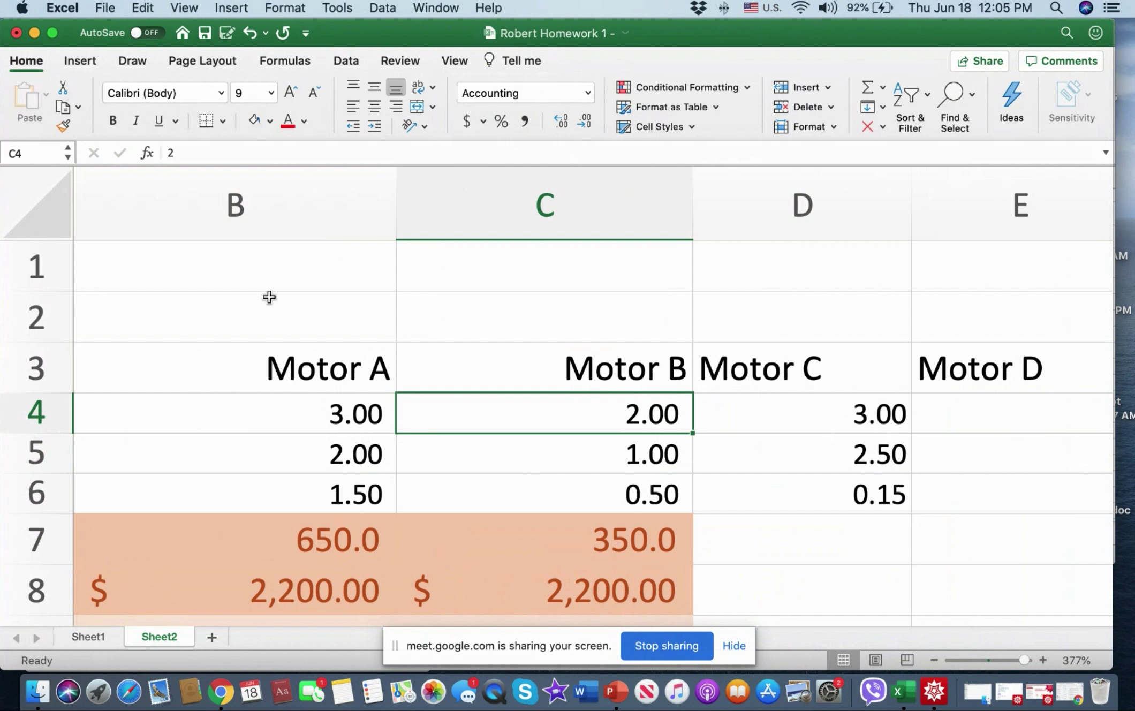
# Insert a blank row at row 7, above the total hours row.
pyautogui.click(33, 538)
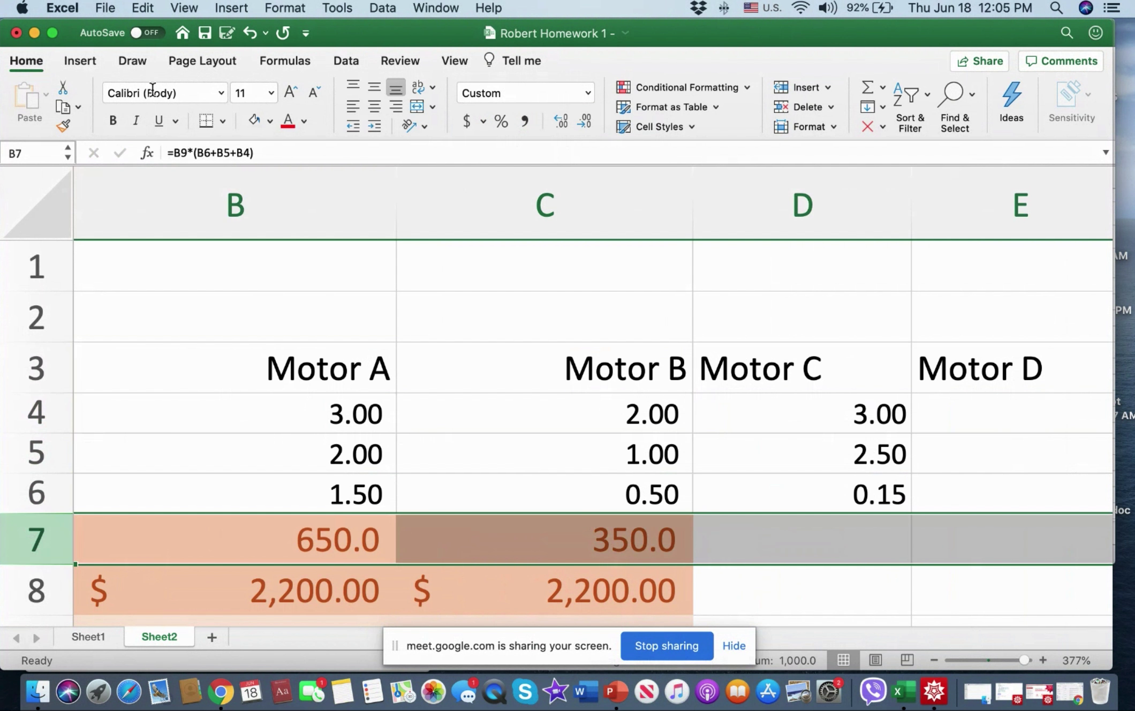
pyautogui.click(231, 8)
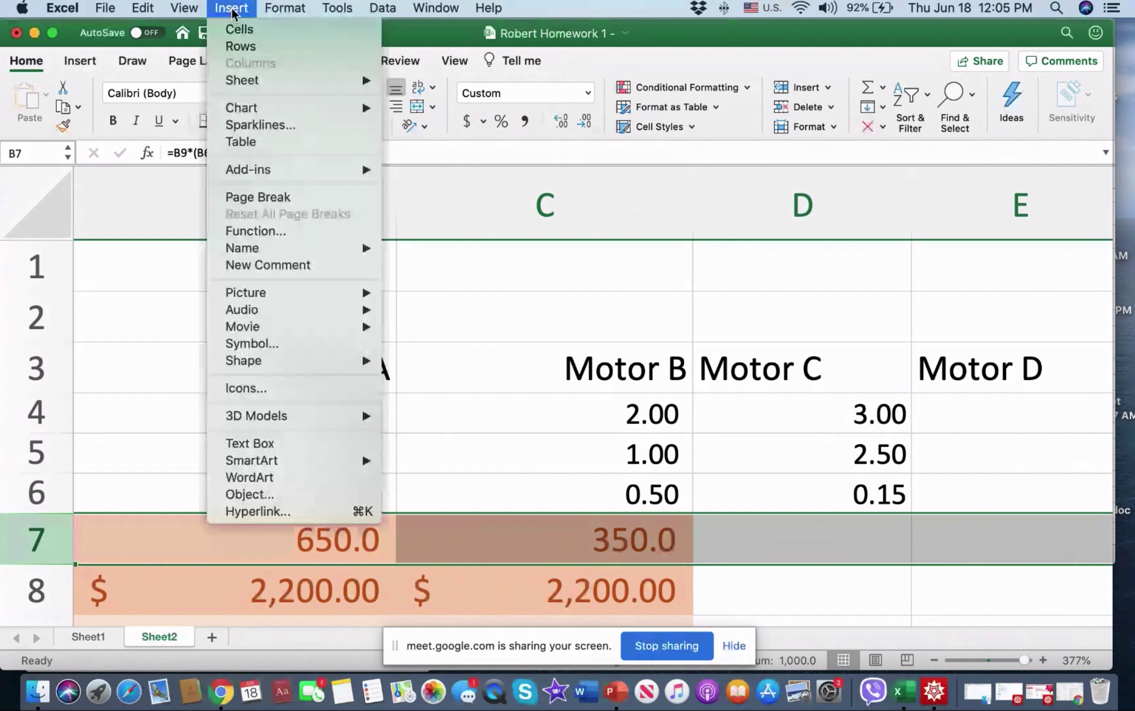
pyautogui.click(235, 46)
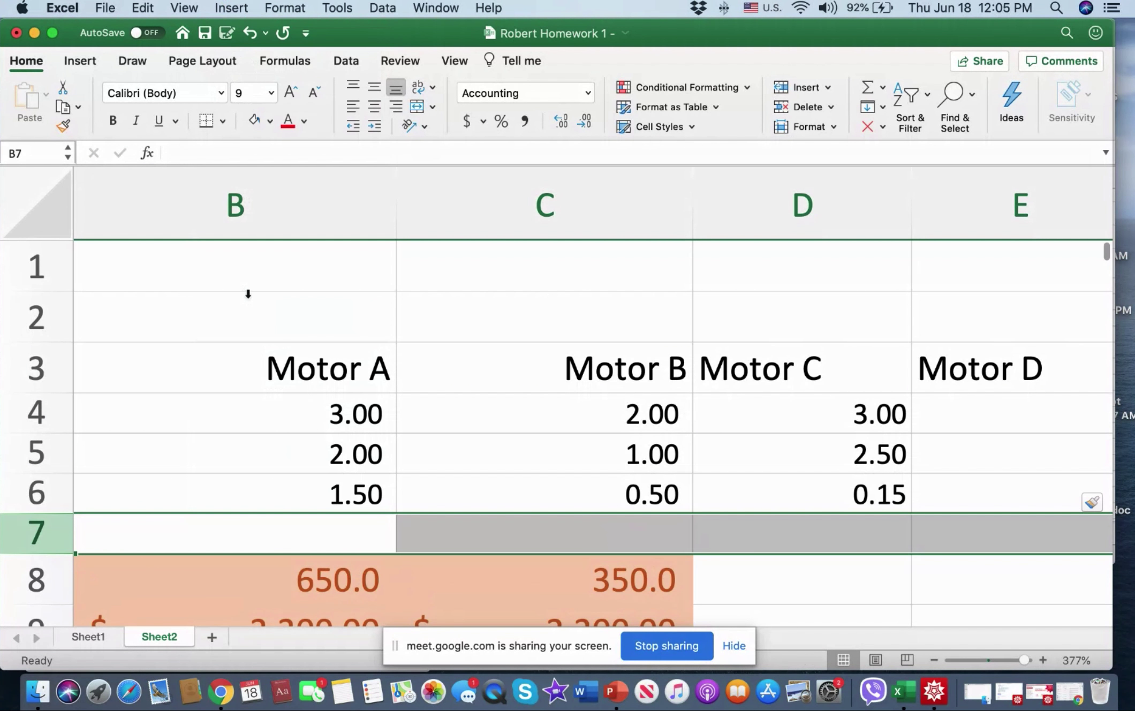
# Sum B4:B6 in cell B7 and fill the formula across to D7.
pyautogui.click(332, 530)
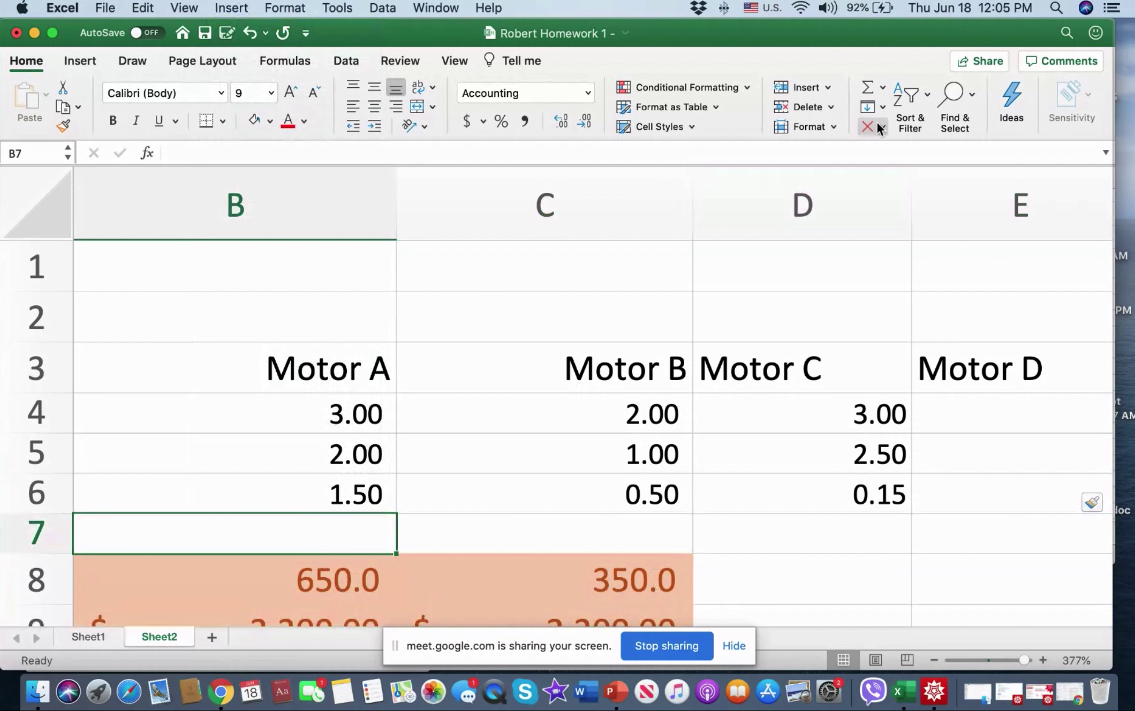
pyautogui.click(882, 87)
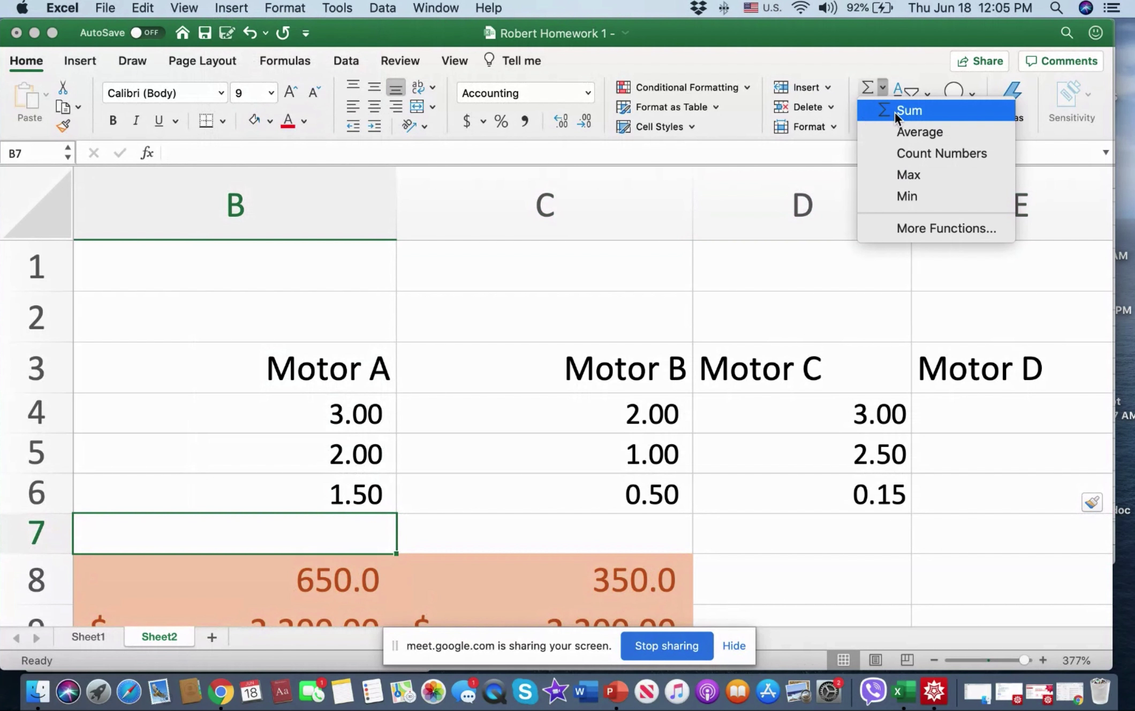
pyautogui.click(895, 112)
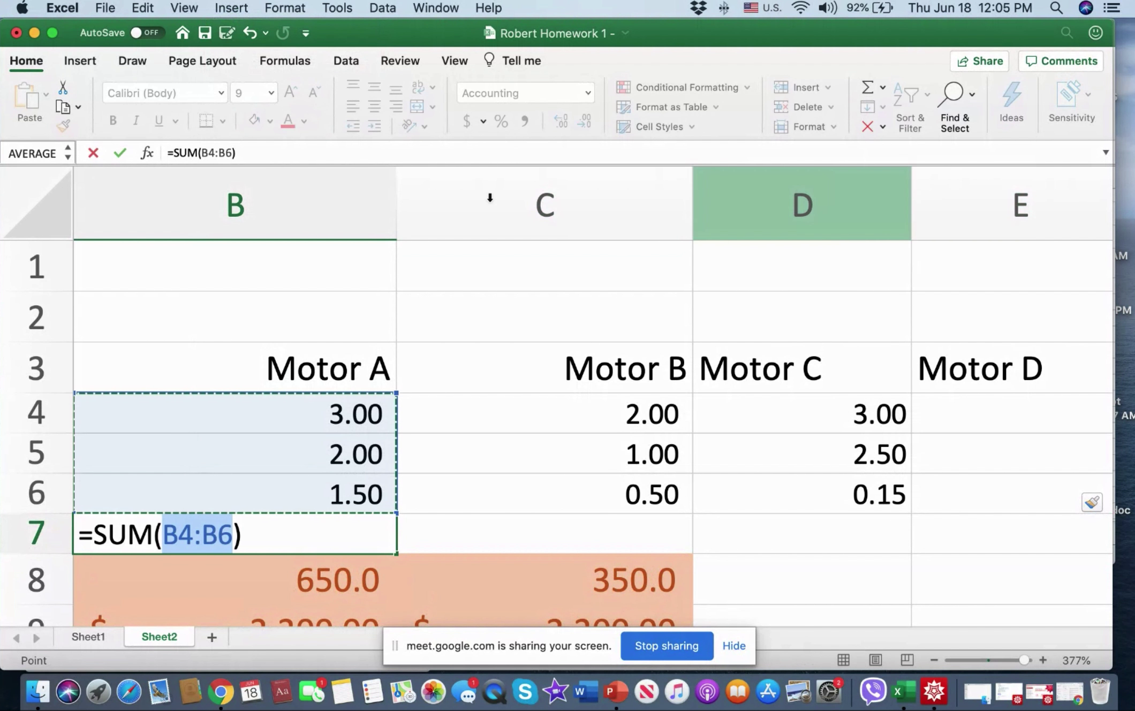
pyautogui.click(119, 153)
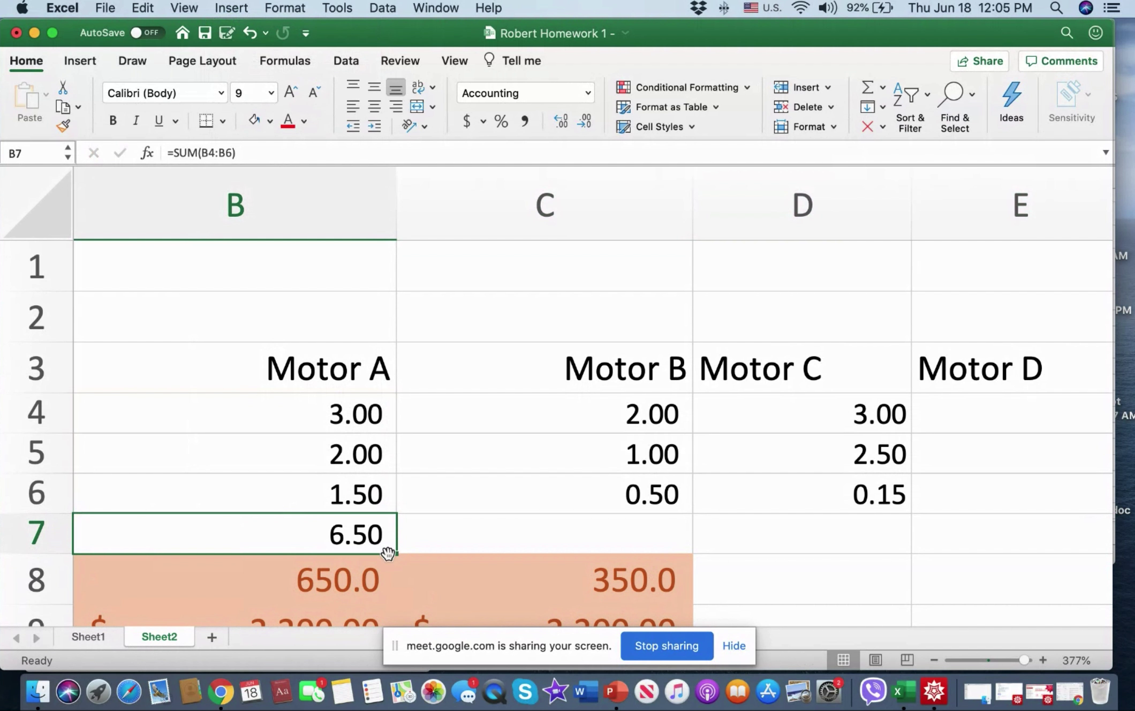
pyautogui.moveTo(396, 553); pyautogui.dragTo(830, 583)
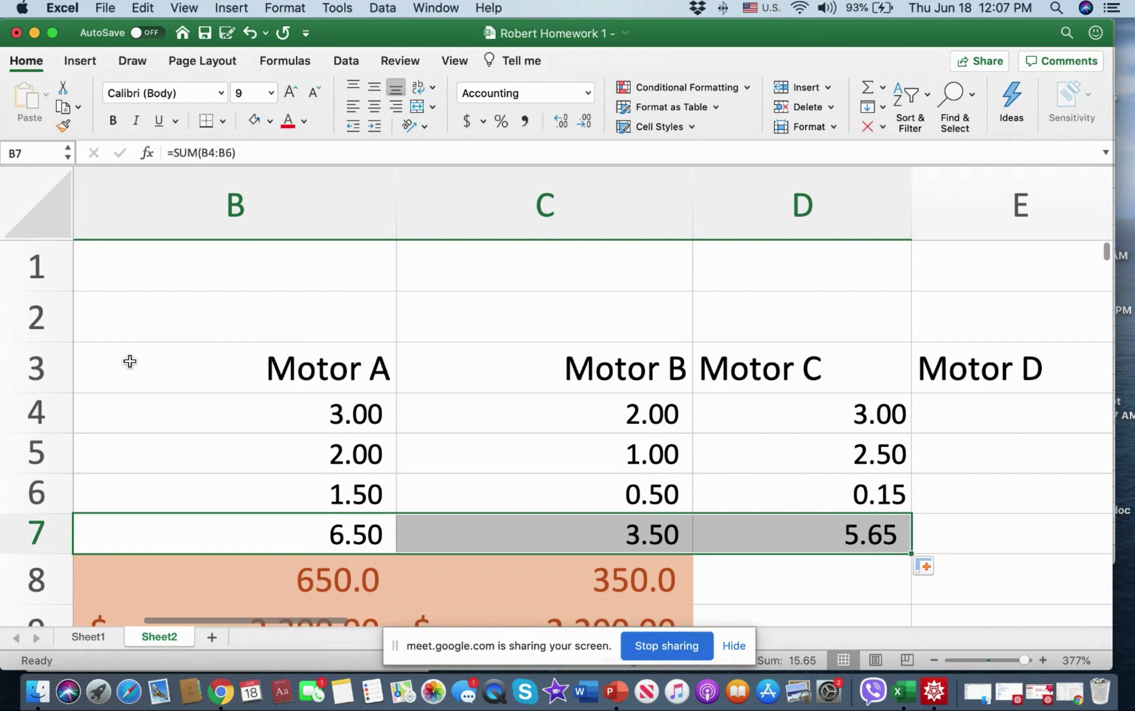
# Look over the motor headings, the wiring, drilling and assembly hour labels, and the hours for Motor A and Motor B.
pyautogui.click(137, 342)
pyautogui.press('Right')
pyautogui.press('Right')
pyautogui.press('Right')
pyautogui.press('Right')
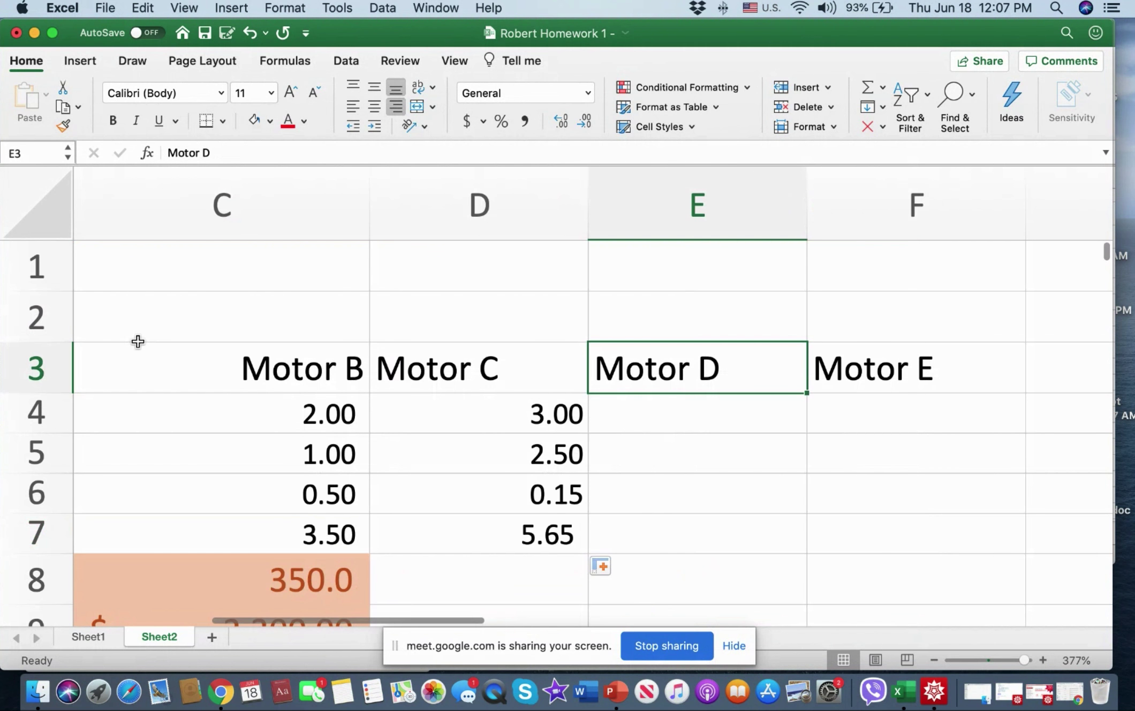
pyautogui.press('Left')
pyautogui.press('Left')
pyautogui.press('Left')
pyautogui.press('Left')
pyautogui.press('Left')
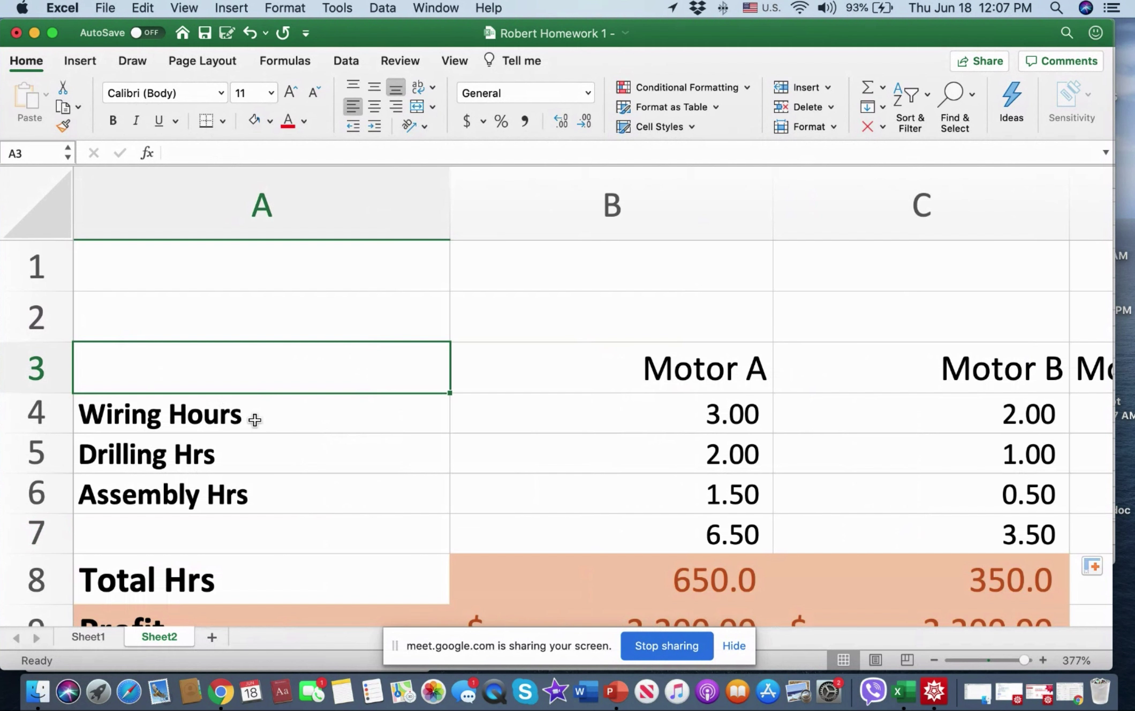
pyautogui.moveTo(192, 413); pyautogui.dragTo(210, 483)
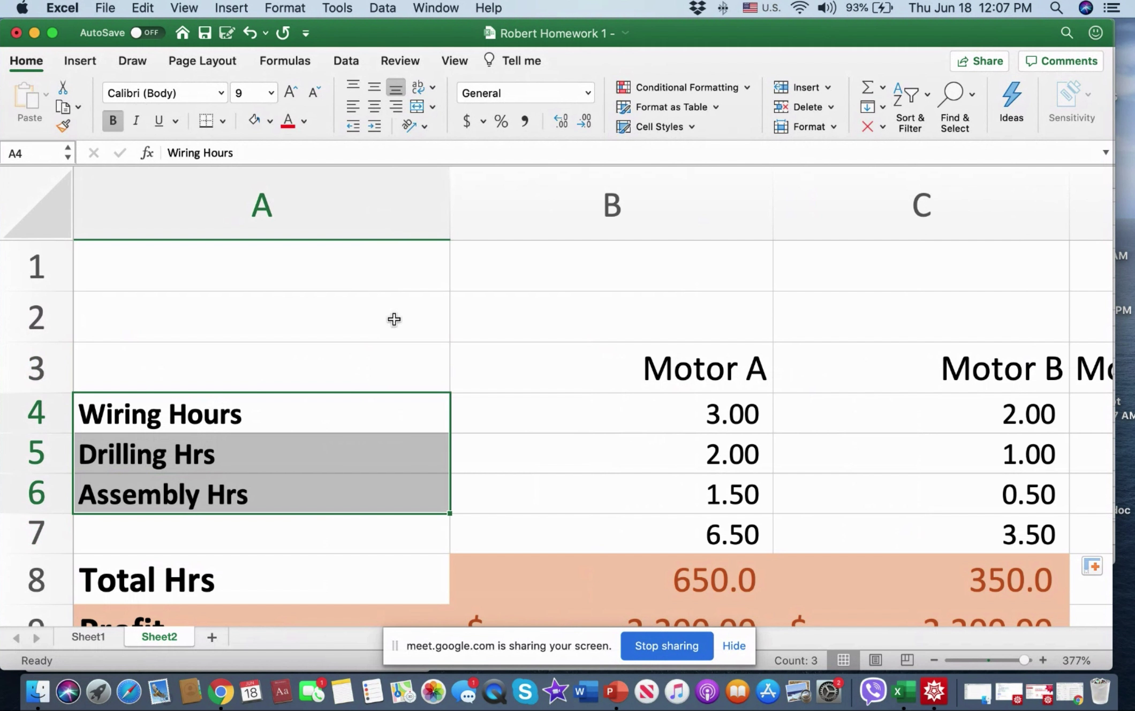
pyautogui.click(697, 385)
pyautogui.moveTo(697, 385); pyautogui.dragTo(1001, 533)
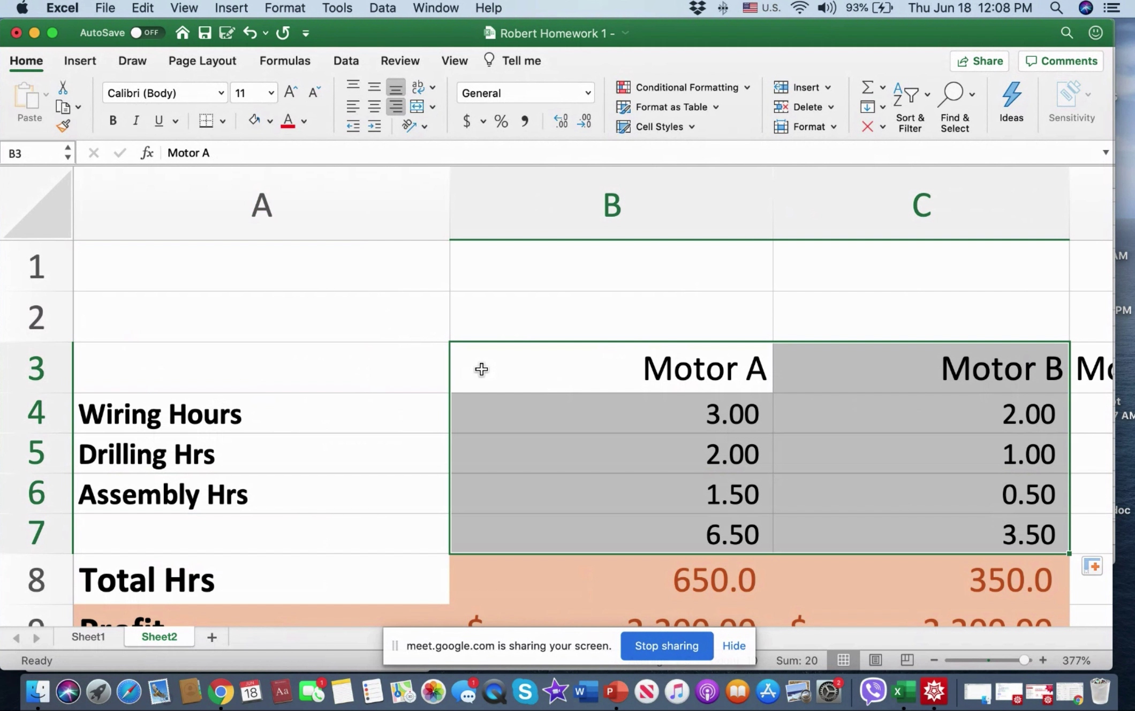
# Examine the Total Hrs formulas for Motor A and Motor B and the cells Motor A's formula references.
pyautogui.scroll(-3, 481, 369)
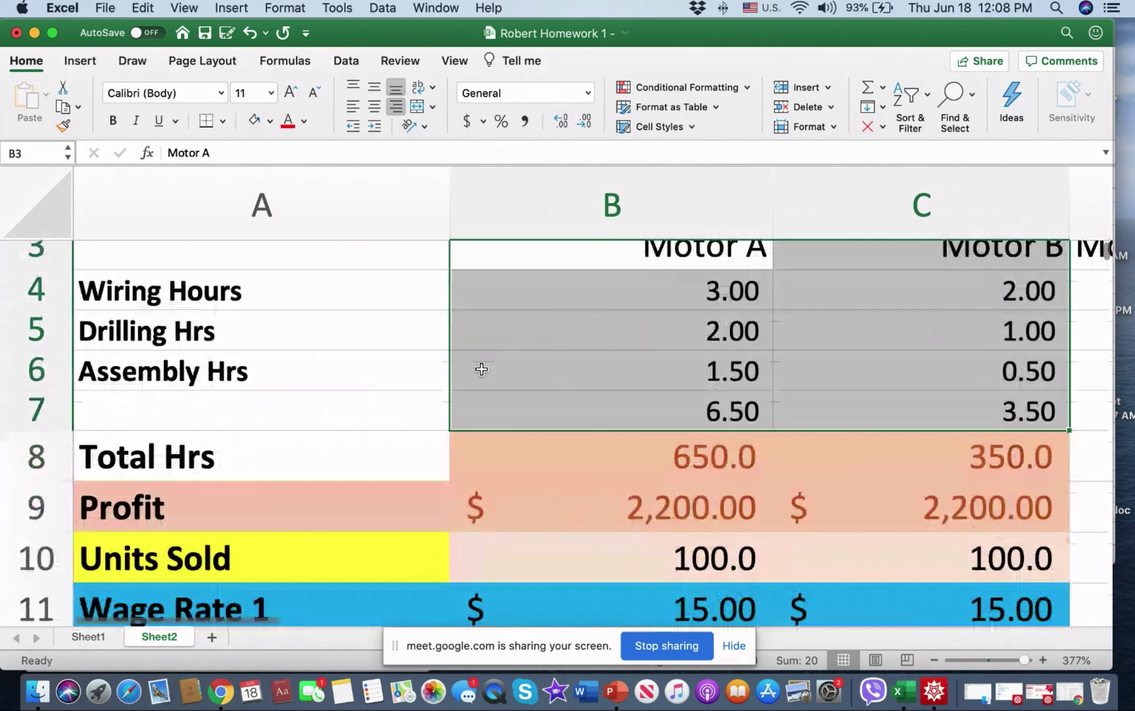
pyautogui.click(699, 466)
pyautogui.click(883, 454)
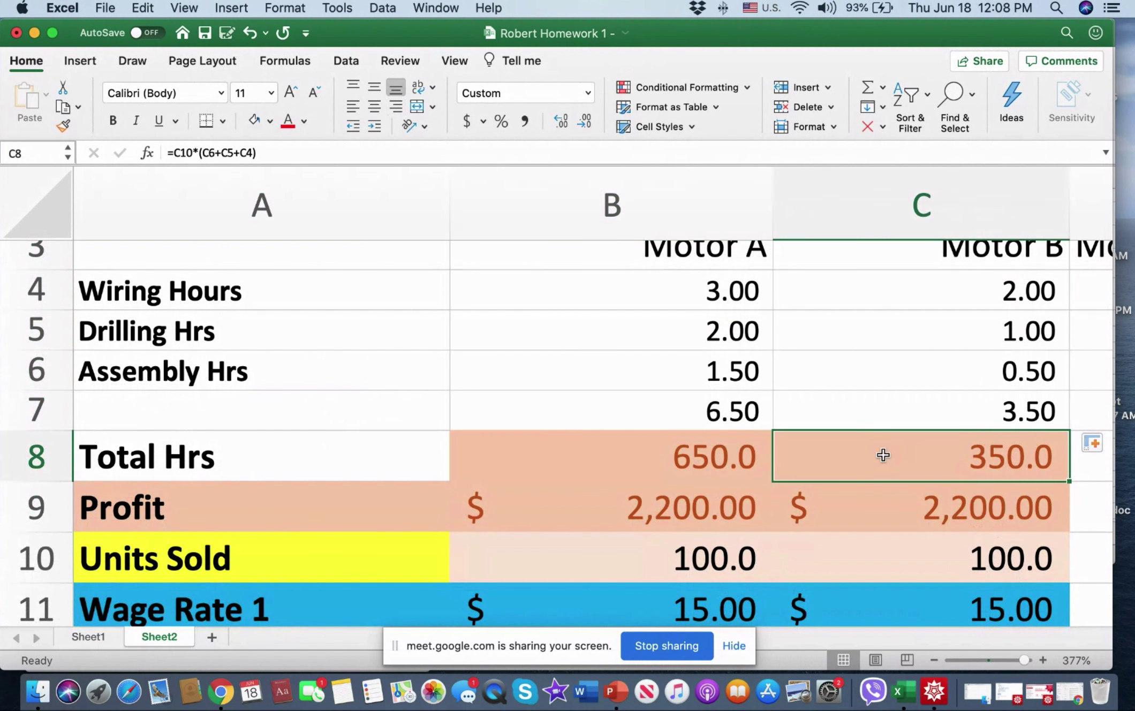
pyautogui.click(706, 459)
pyautogui.click(923, 462)
pyautogui.click(712, 464)
pyautogui.click(903, 456)
pyautogui.click(621, 436)
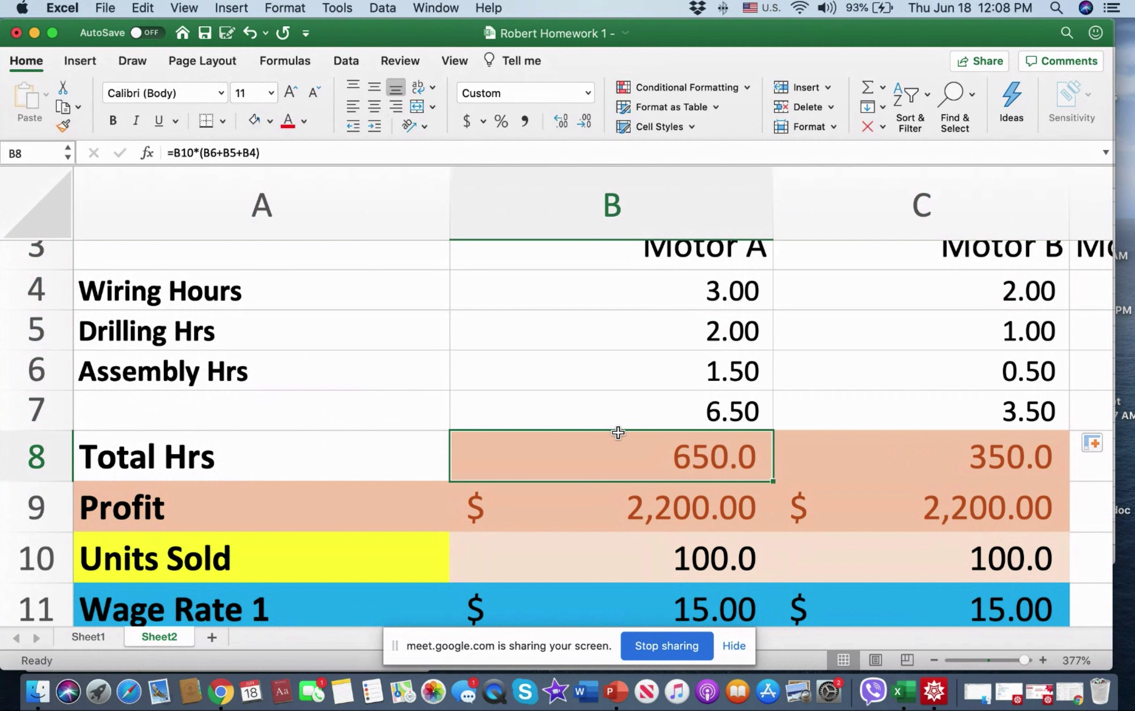
pyautogui.click(299, 152)
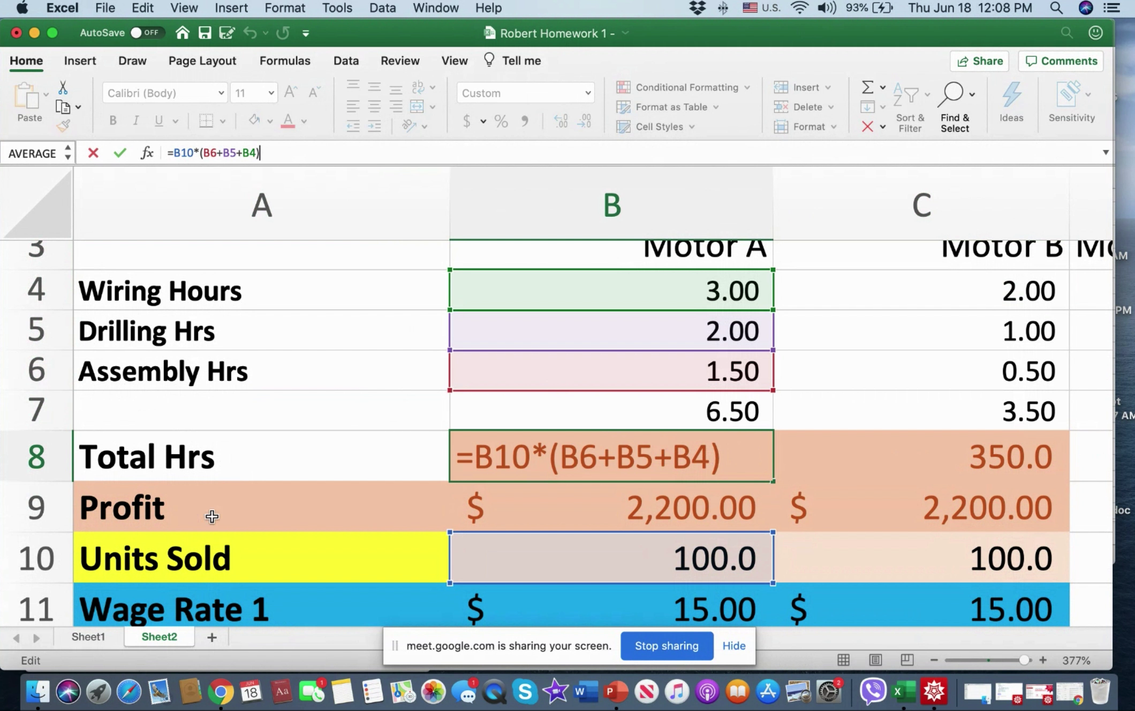
pyautogui.click(47, 500)
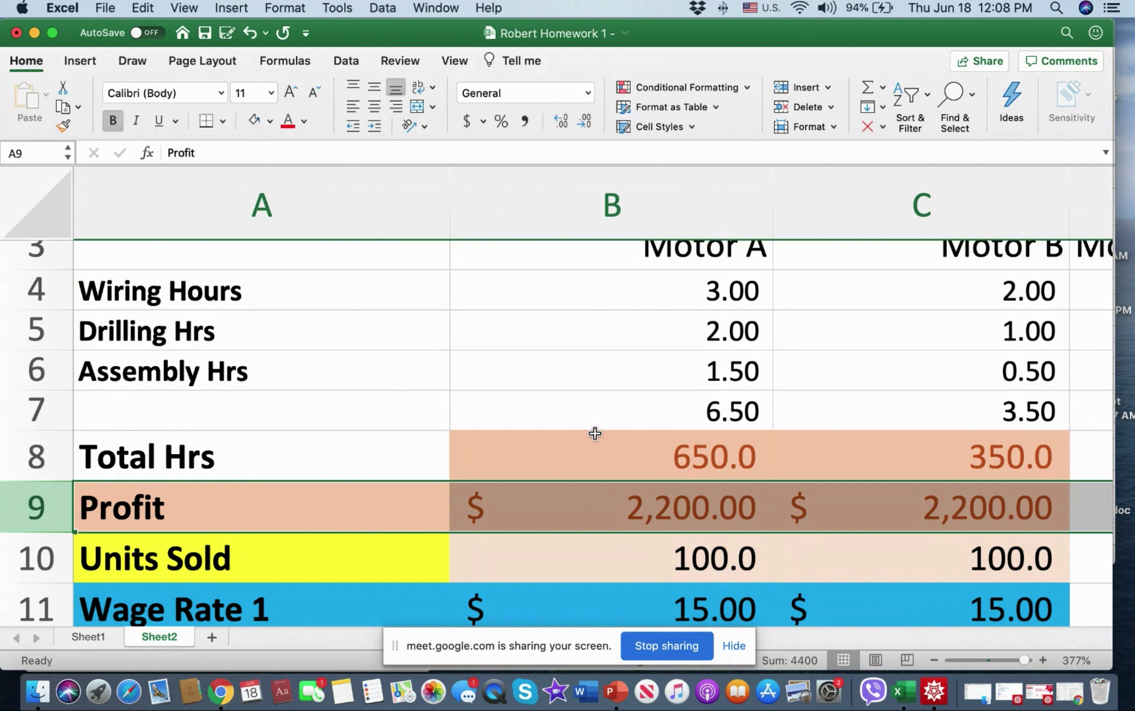
# Insert a blank row above Total Hrs and move the Units Sold row into it.
pyautogui.click(687, 466)
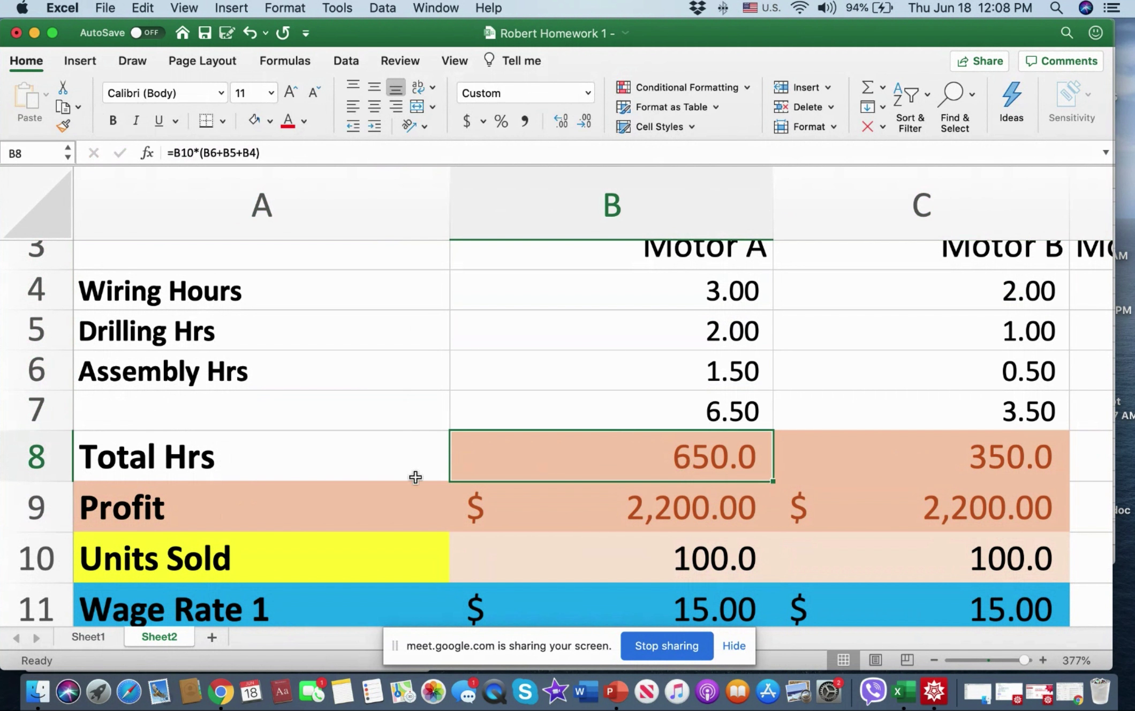
pyautogui.click(240, 12)
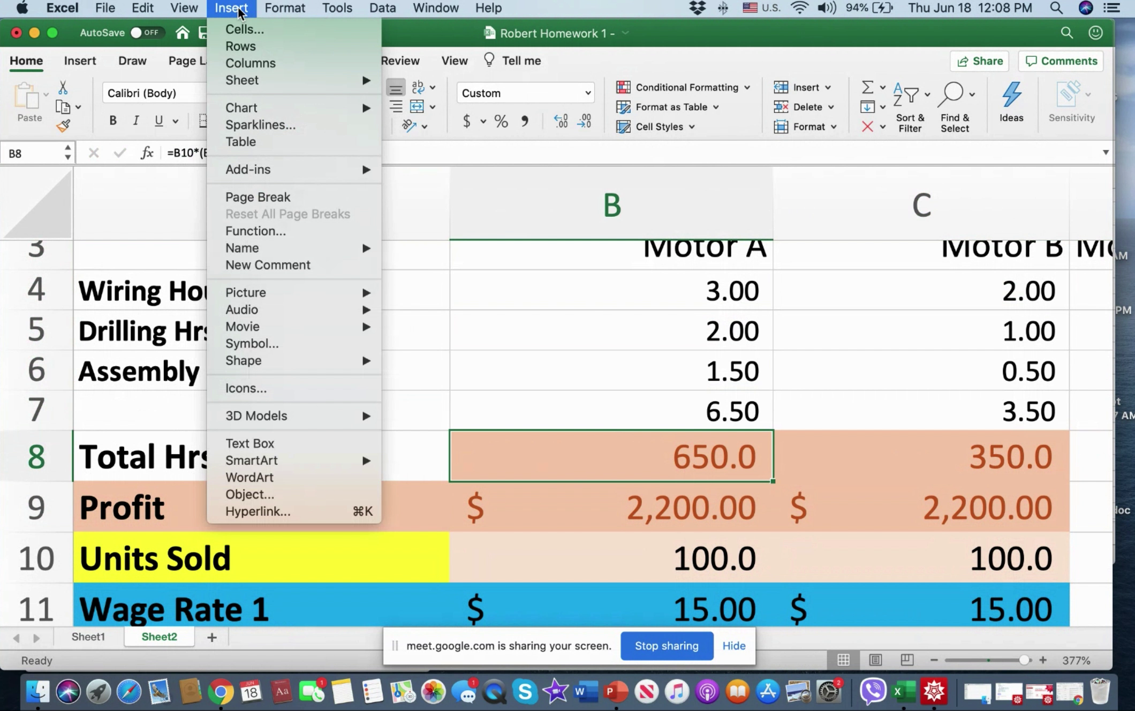
pyautogui.click(232, 47)
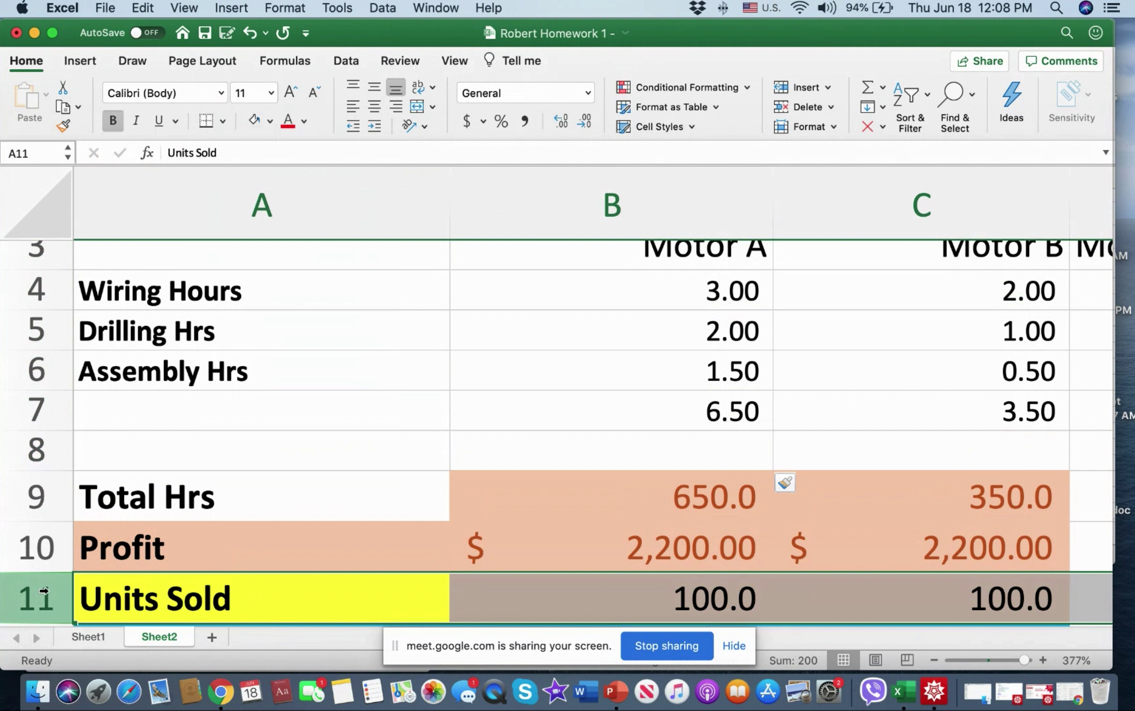
pyautogui.press('super+c')
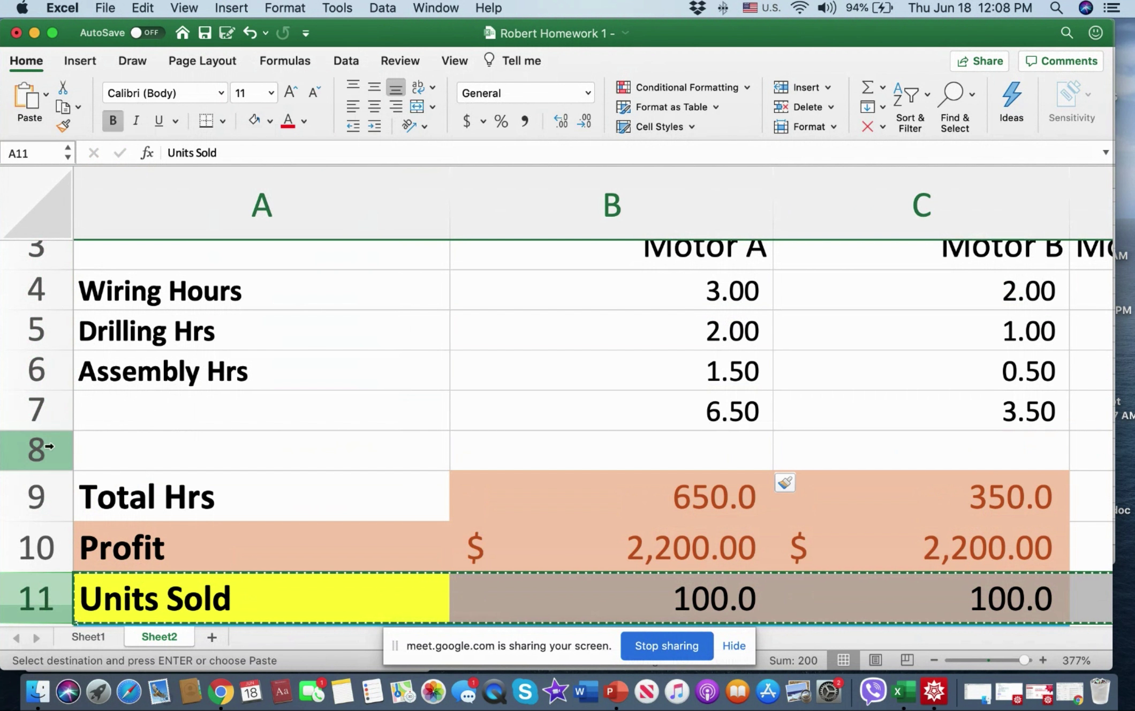
pyautogui.click(43, 449)
pyautogui.press('Return')
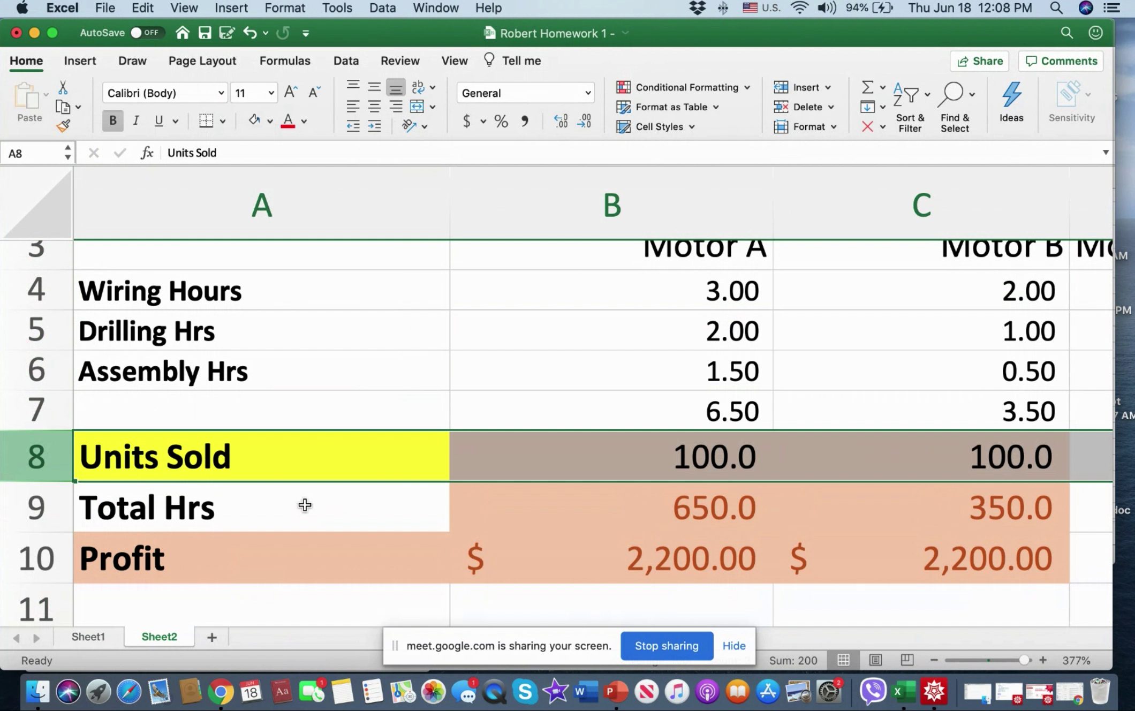
# Replace B6+B5+B4 with B7 in Motor A's Total Hrs formula, making it =B8*(B7).
pyautogui.click(710, 515)
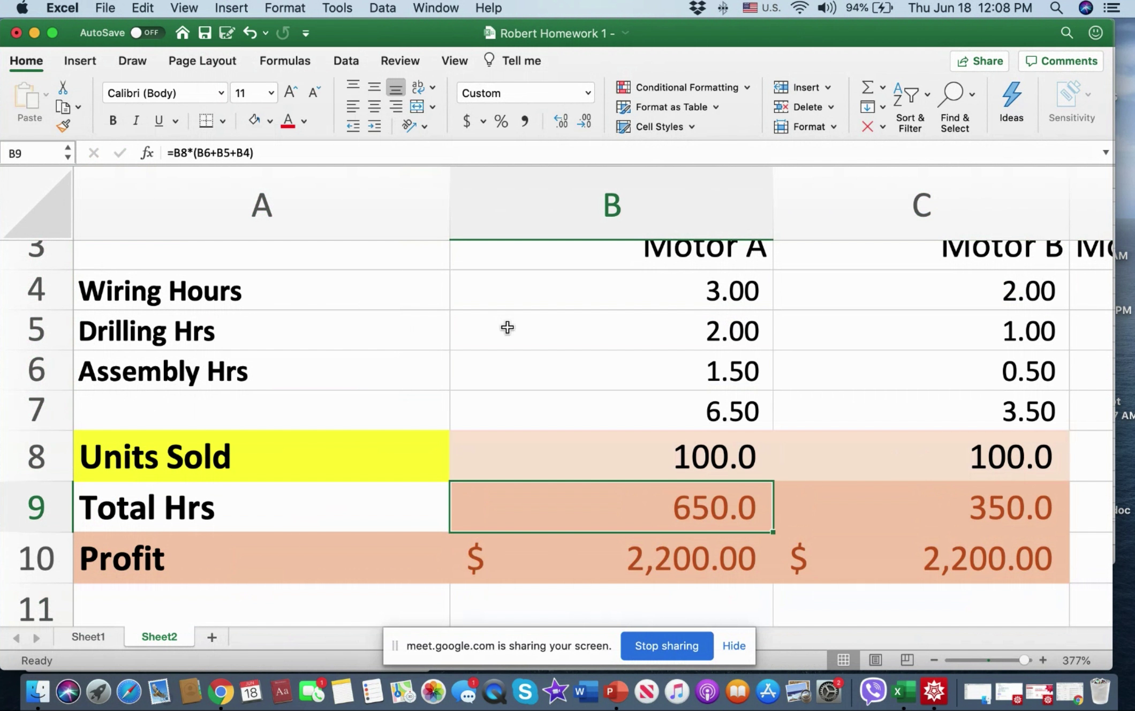
pyautogui.click(327, 153)
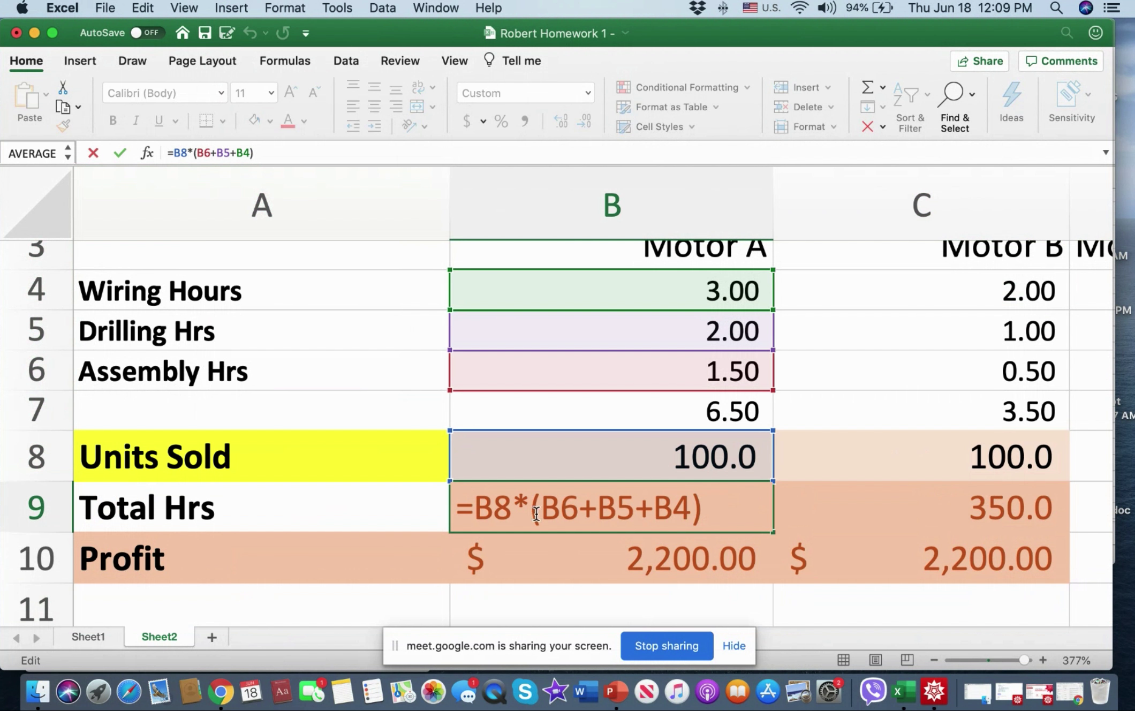
pyautogui.moveTo(548, 510); pyautogui.dragTo(684, 506)
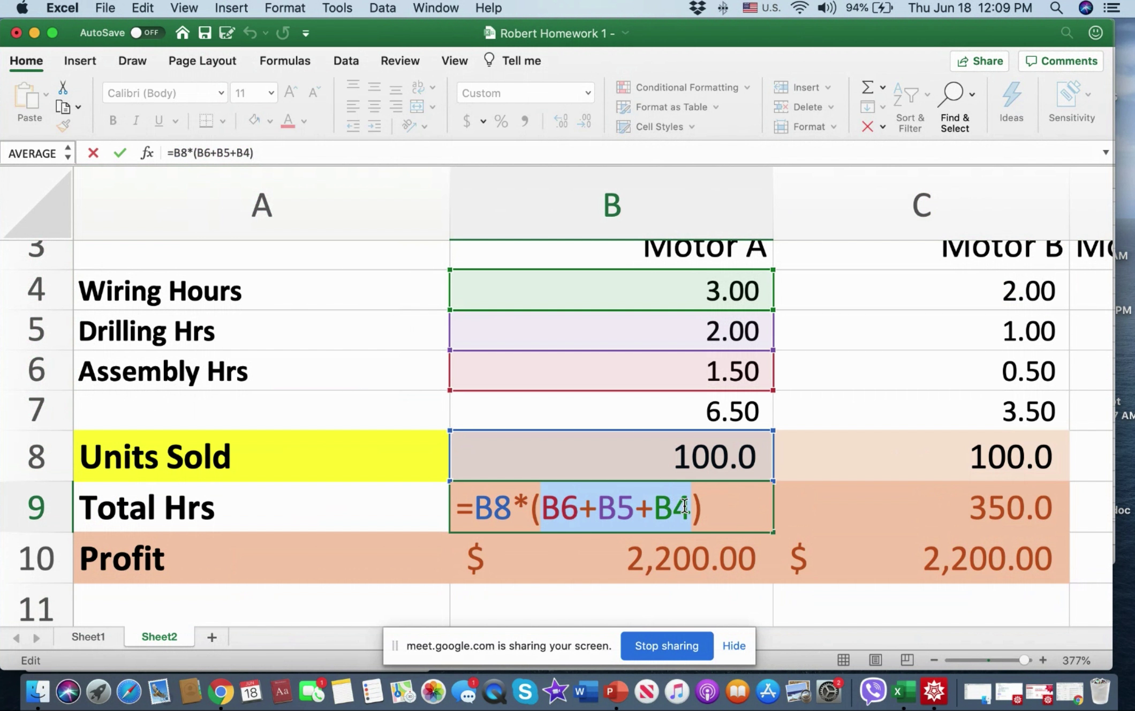
pyautogui.click(736, 409)
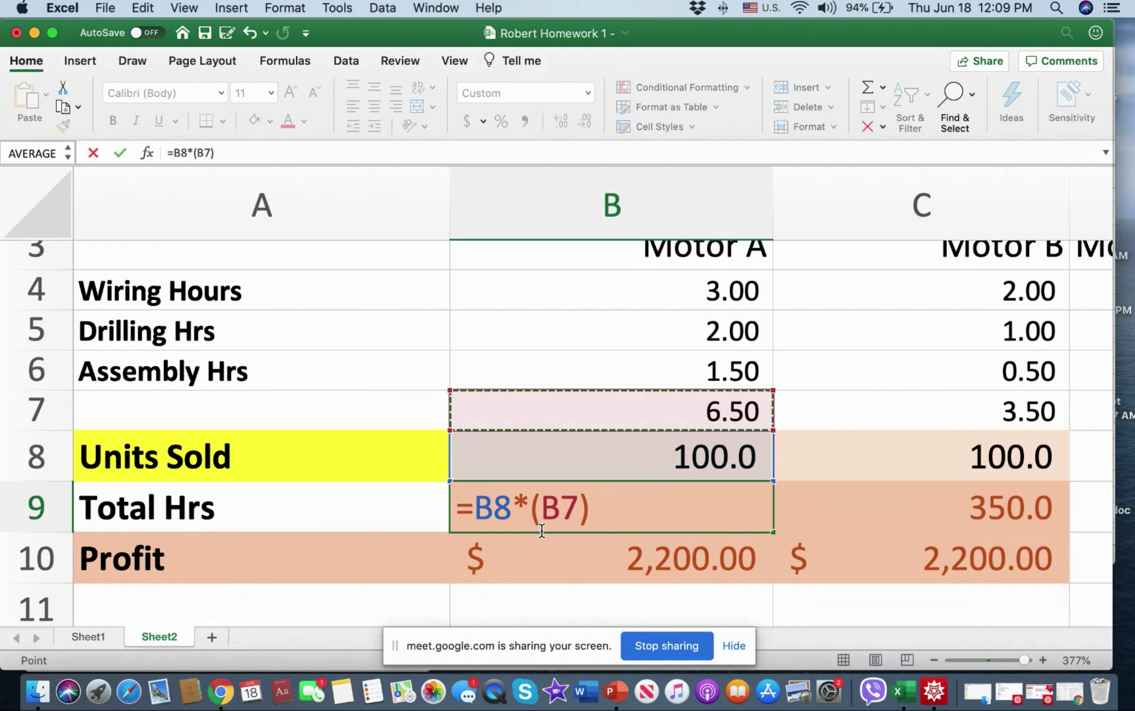
pyautogui.click(119, 154)
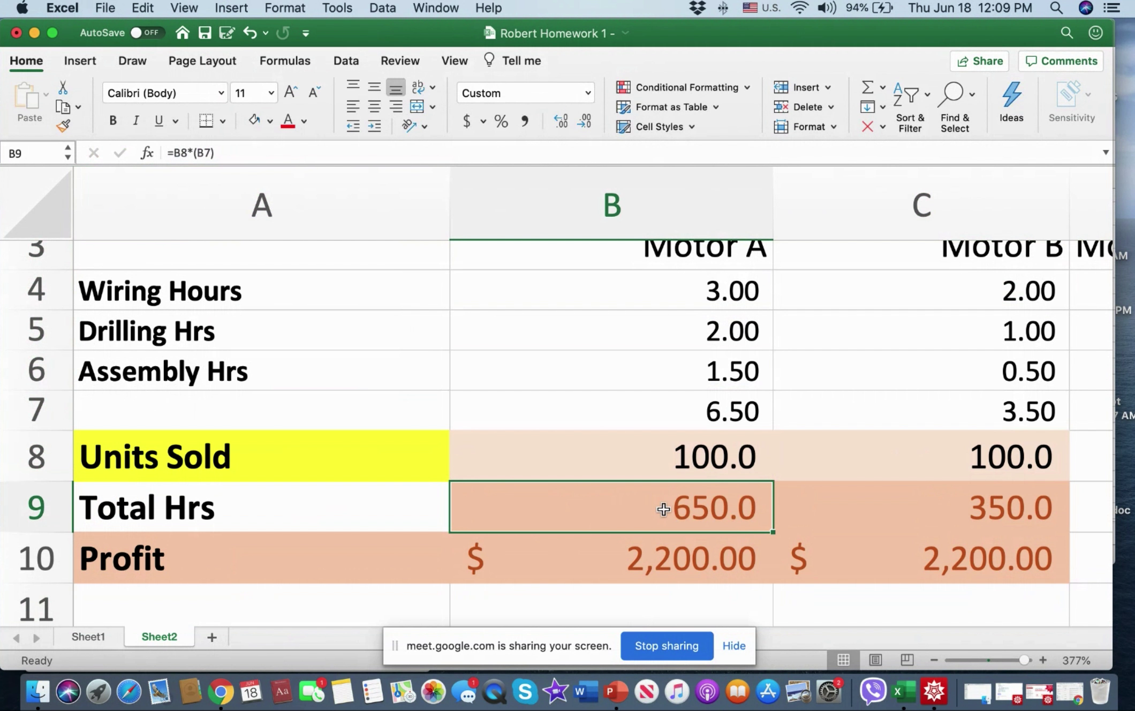
# Remove the parentheses from Motor A's Total Hrs formula so that it reads =B8*B7.
pyautogui.click(256, 152)
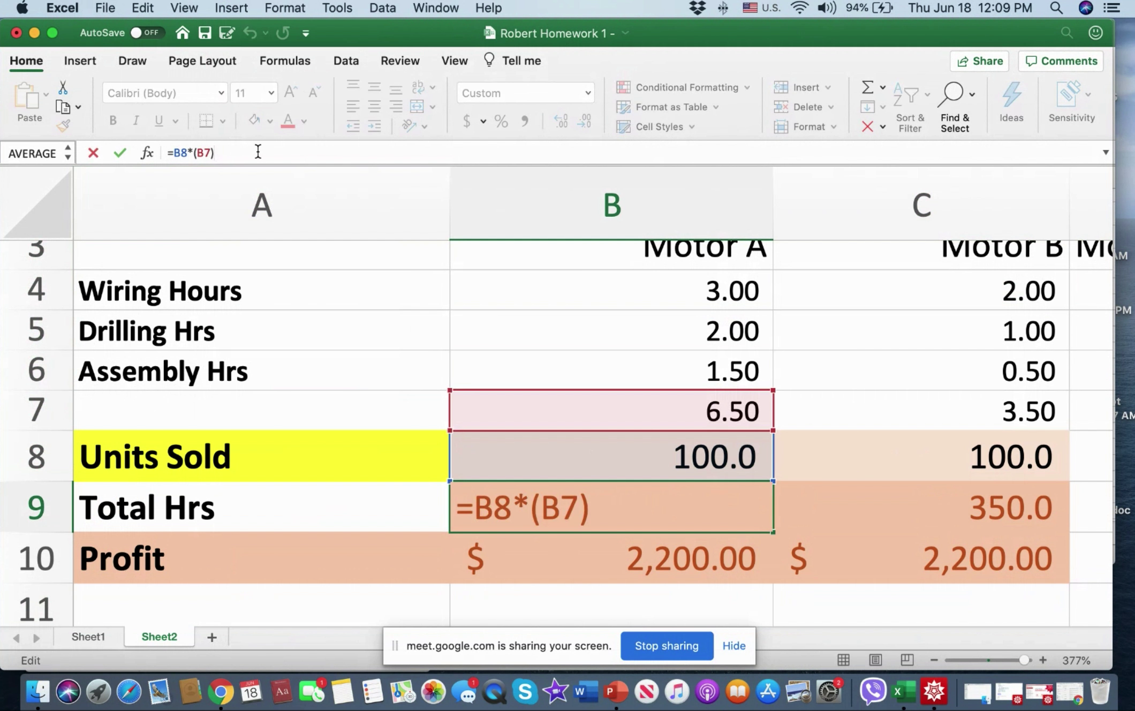
pyautogui.press('BackSpace')
pyautogui.press('Left')
pyautogui.press('Left')
pyautogui.press('BackSpace')
pyautogui.press('Return')
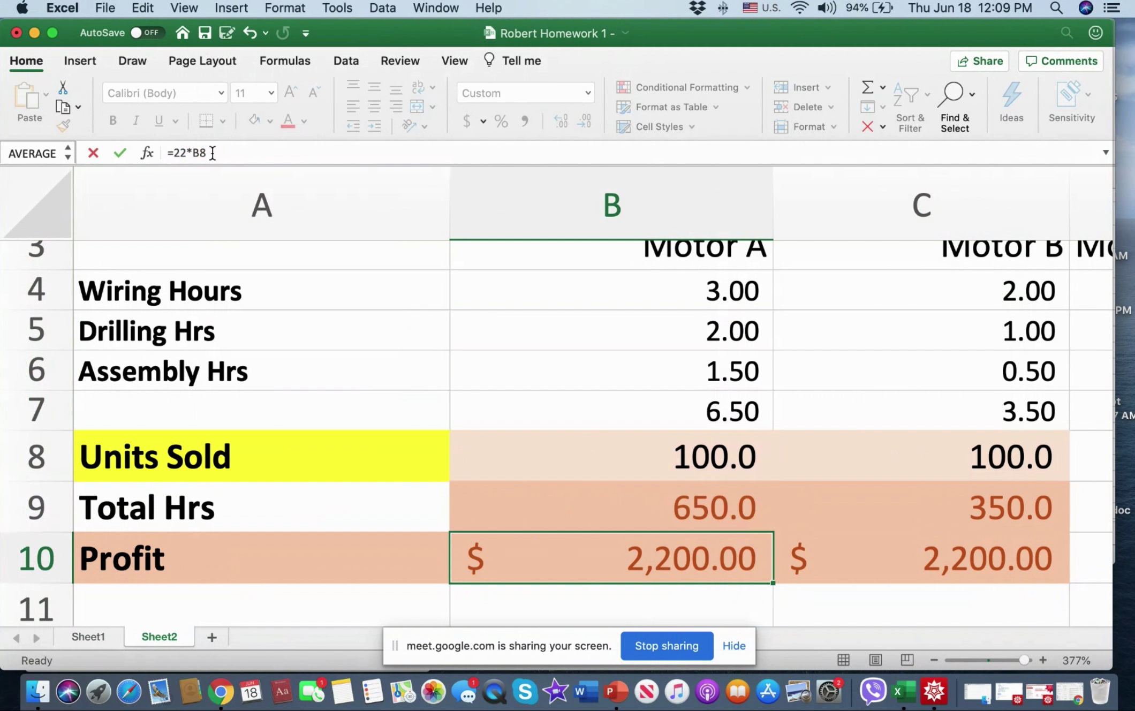
# Review Motor A's Units Sold value and the cells referenced by its Total Hrs formula.
pyautogui.click(672, 514)
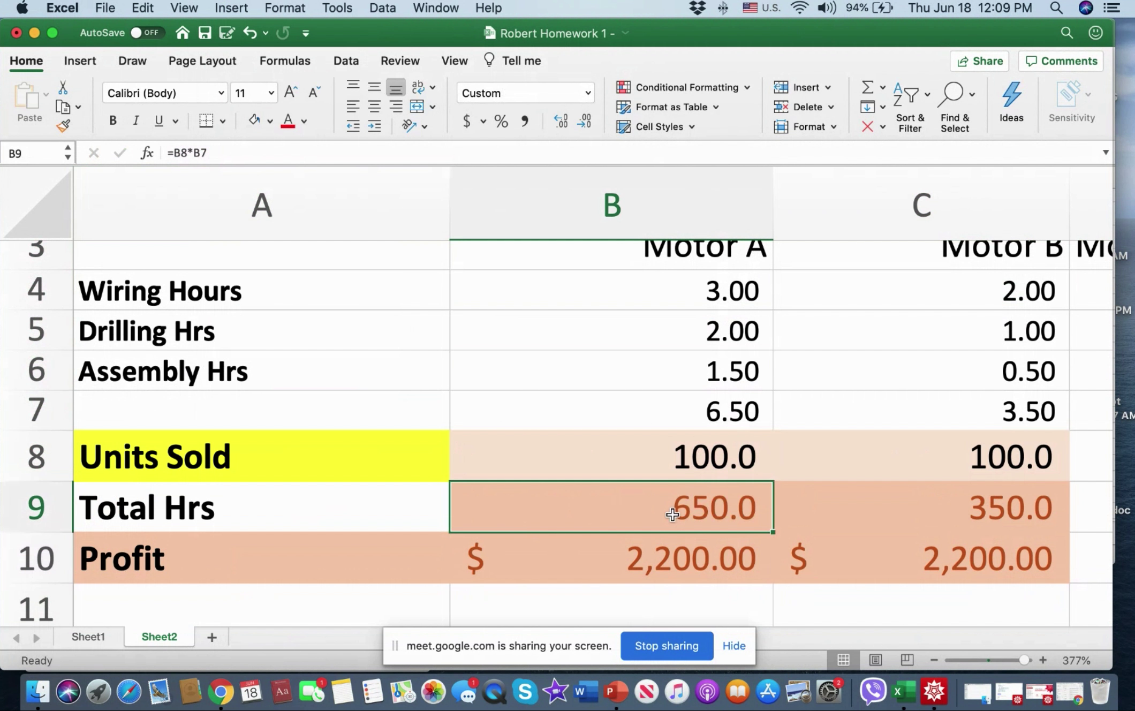
pyautogui.moveTo(143, 460); pyautogui.dragTo(512, 457)
pyautogui.moveTo(621, 455); pyautogui.dragTo(621, 455)
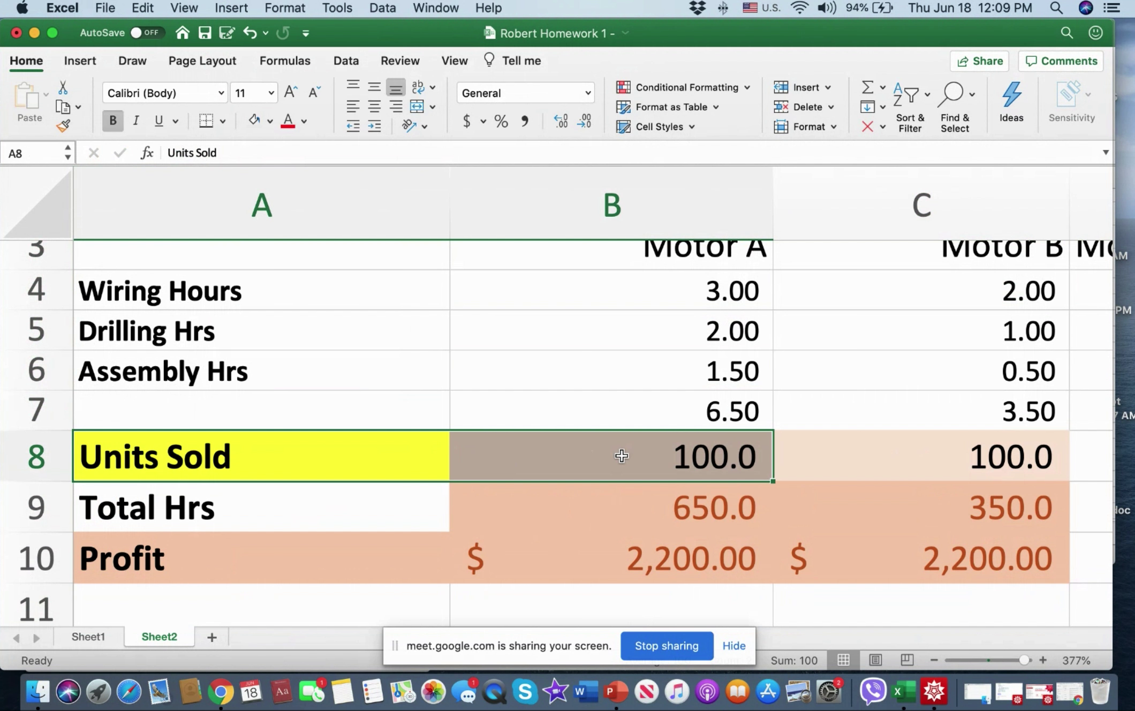
pyautogui.click(715, 460)
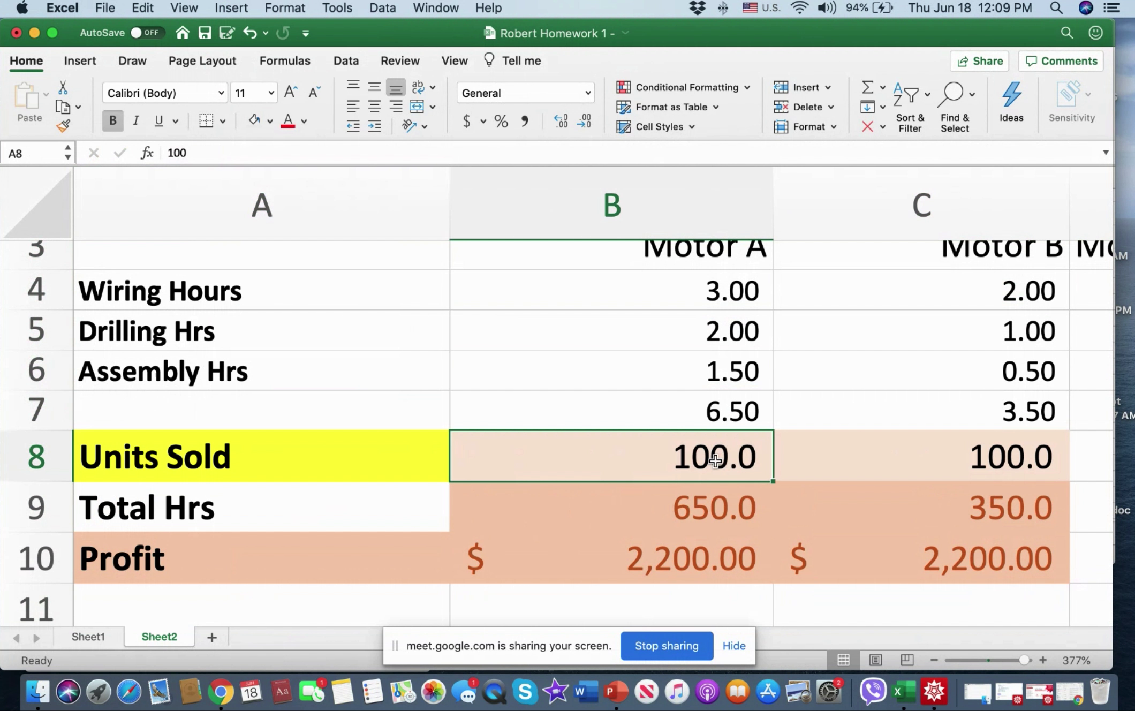
pyautogui.click(723, 515)
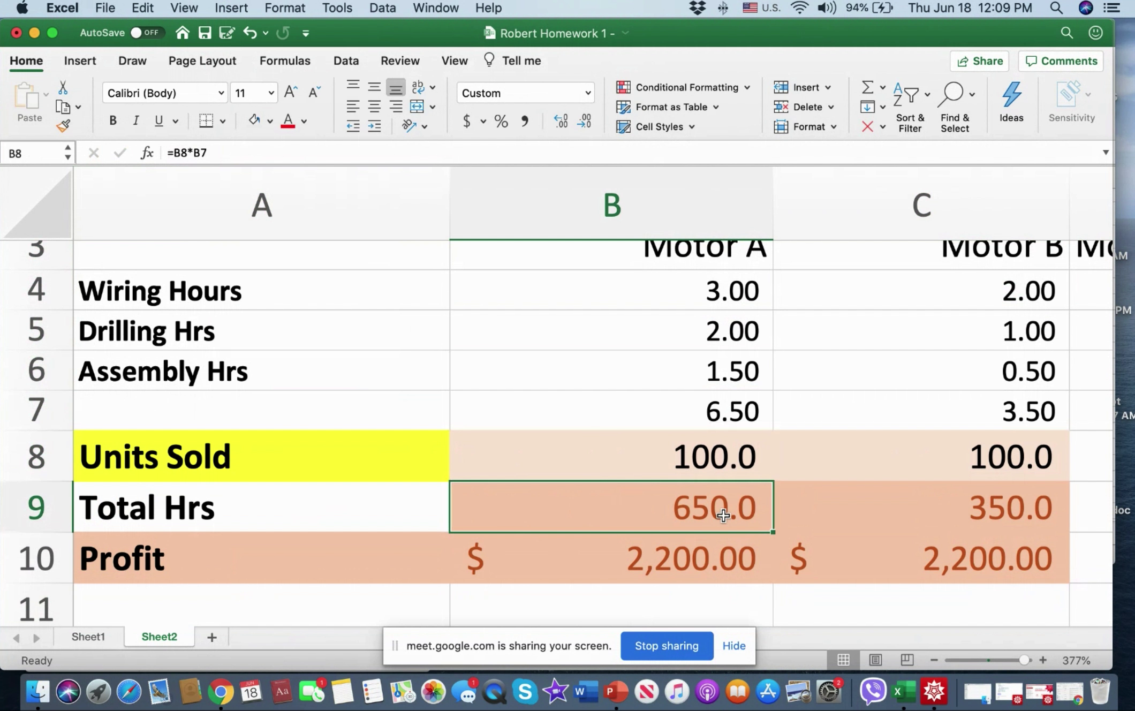
pyautogui.click(252, 147)
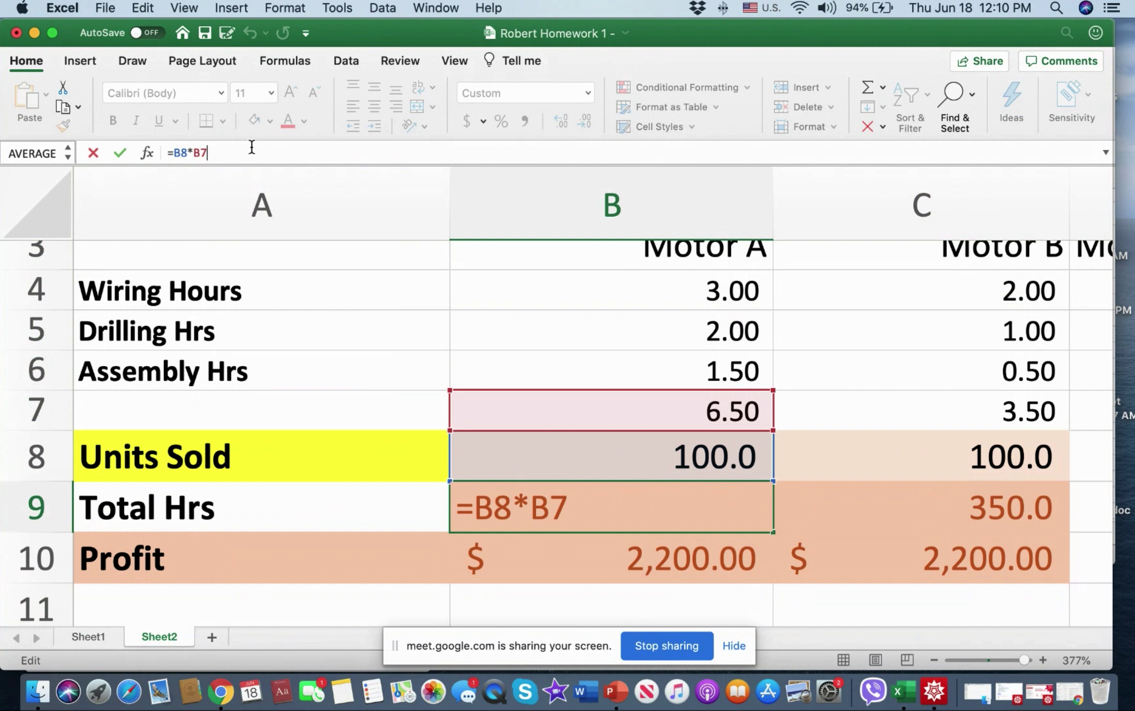
pyautogui.press('Return')
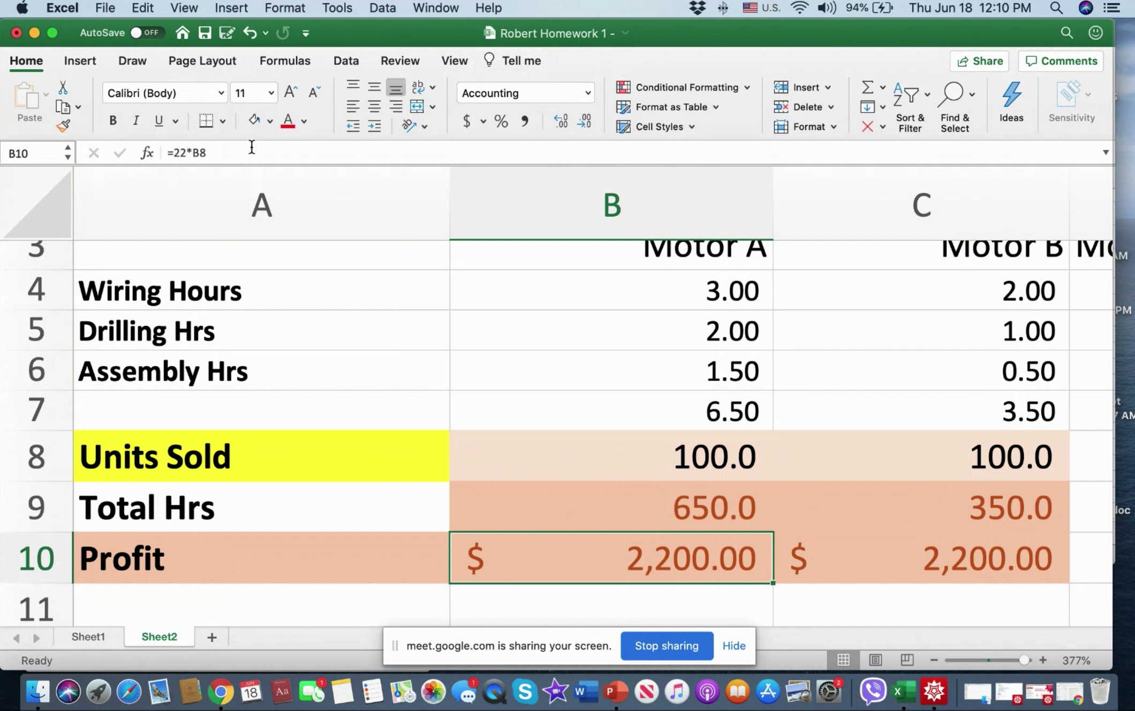
# Insert a blank row above the Units Sold row and copy the Units Sold label up into its first column.
pyautogui.click(56, 453)
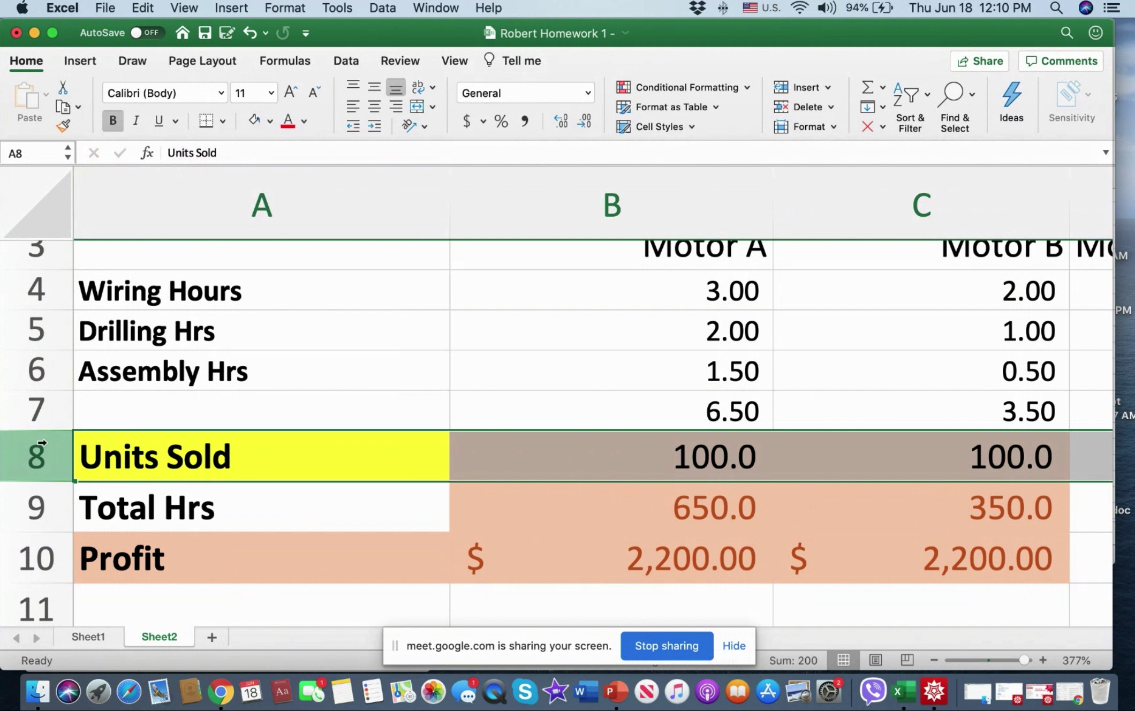
pyautogui.click(231, 8)
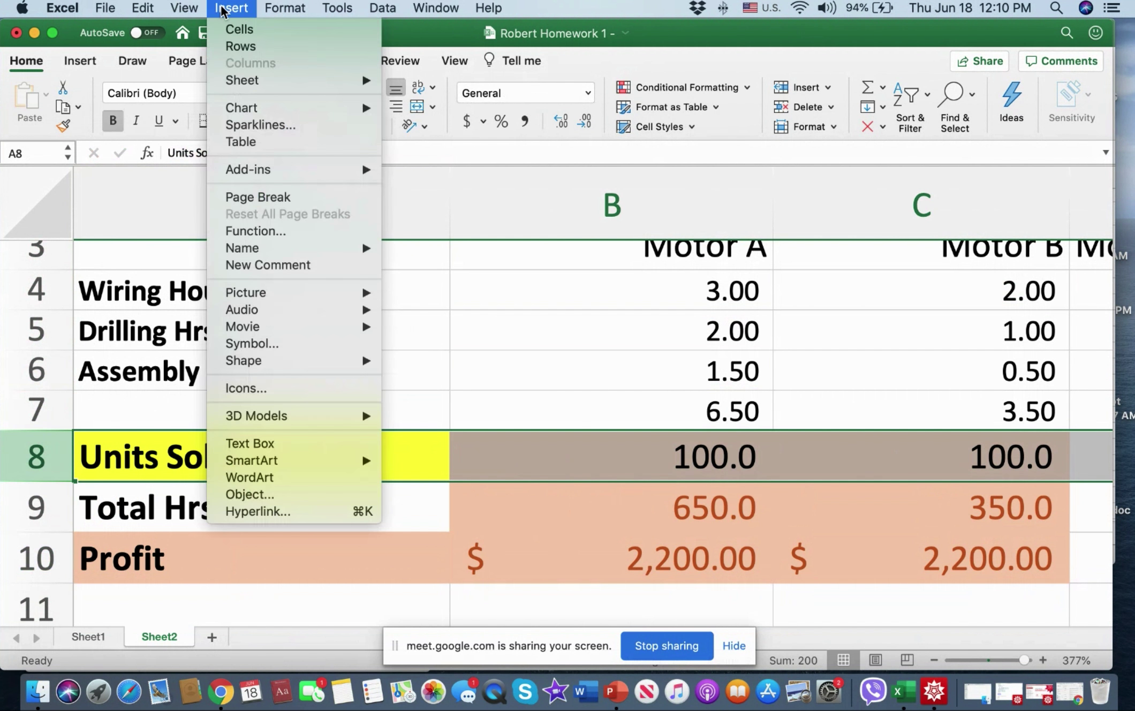
pyautogui.click(244, 46)
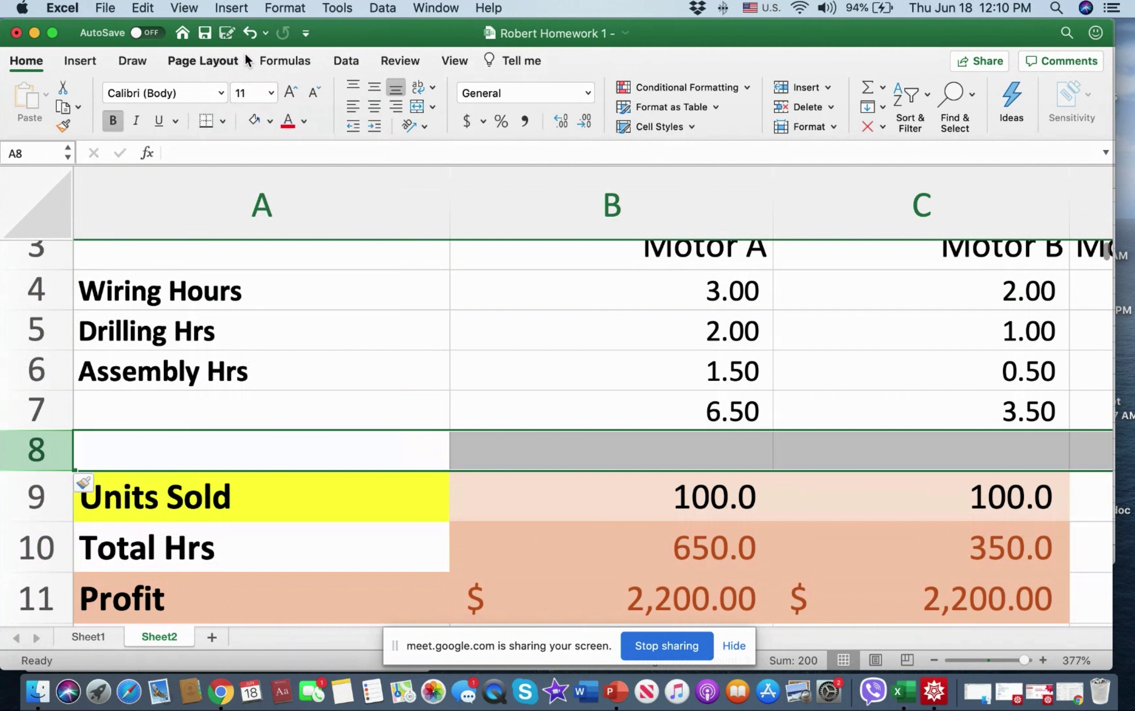
pyautogui.click(217, 495)
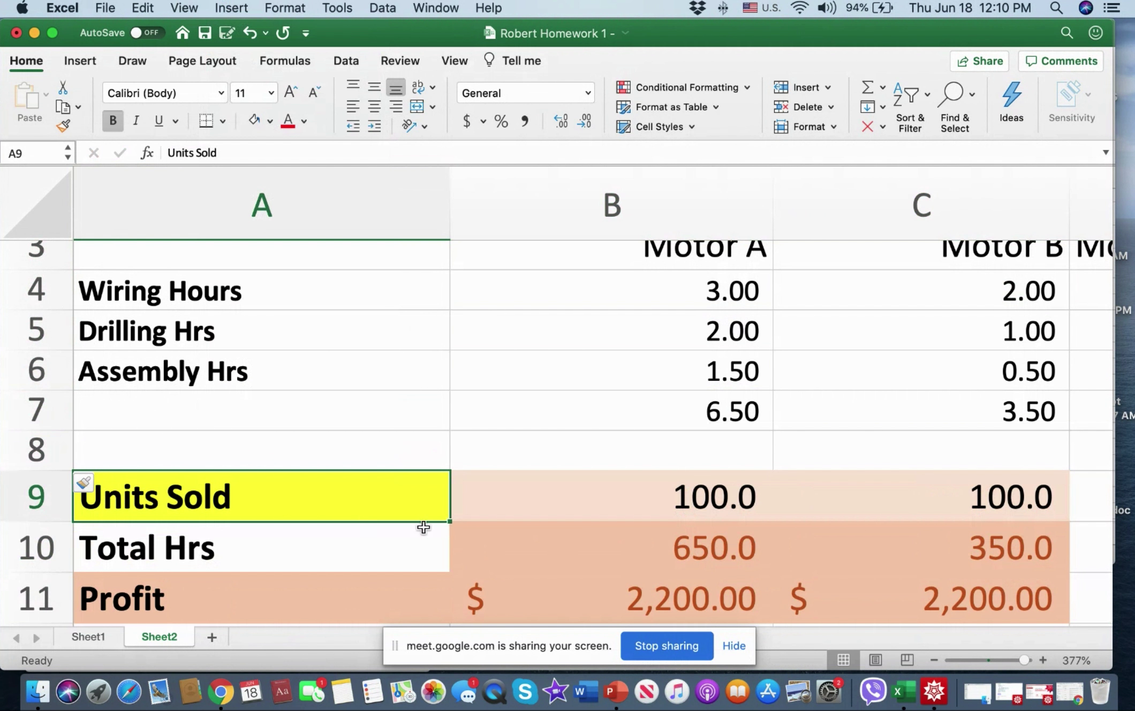
pyautogui.moveTo(445, 522); pyautogui.dragTo(436, 442)
# Change the copied label in A8 to "Units PRODUCED".
pyautogui.click(218, 458)
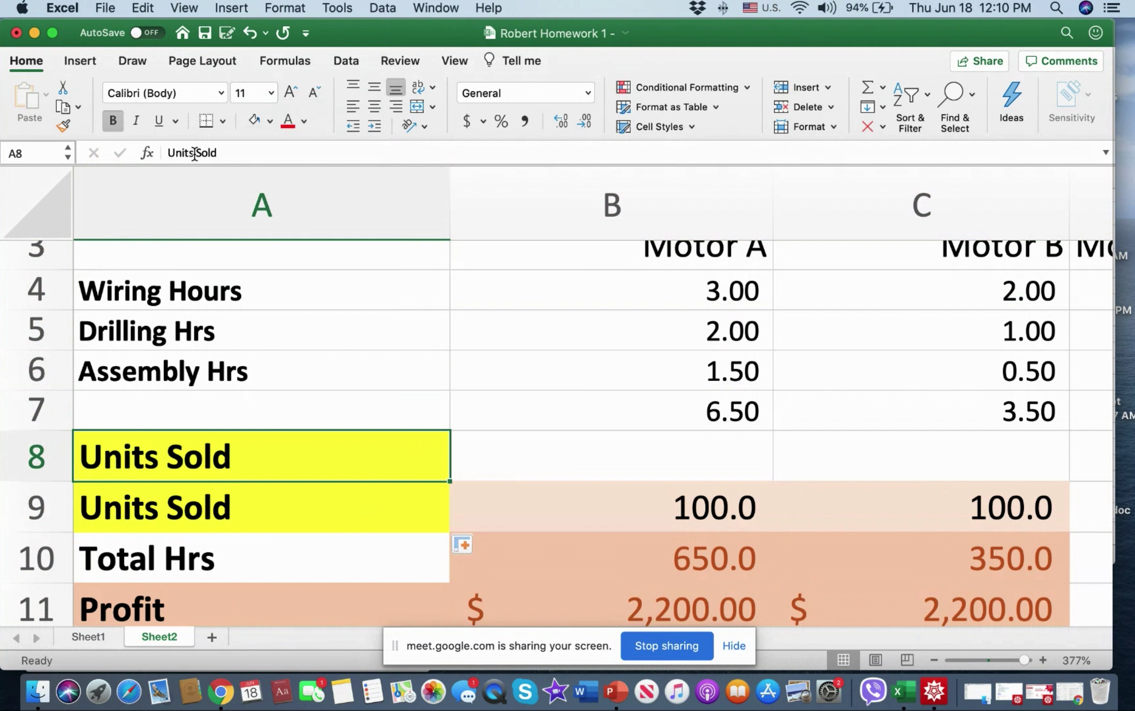
pyautogui.press('super+b')
pyautogui.moveTo(213, 153); pyautogui.dragTo(311, 155)
pyautogui.write('PRODUCED')
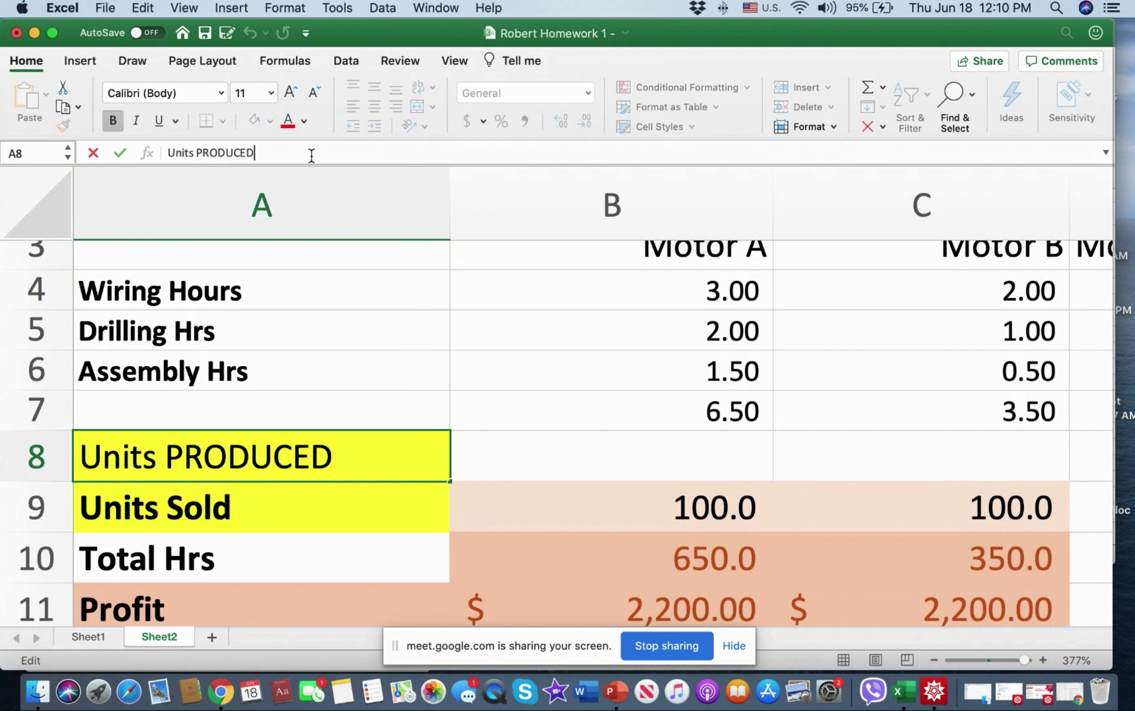
pyautogui.press('Return')
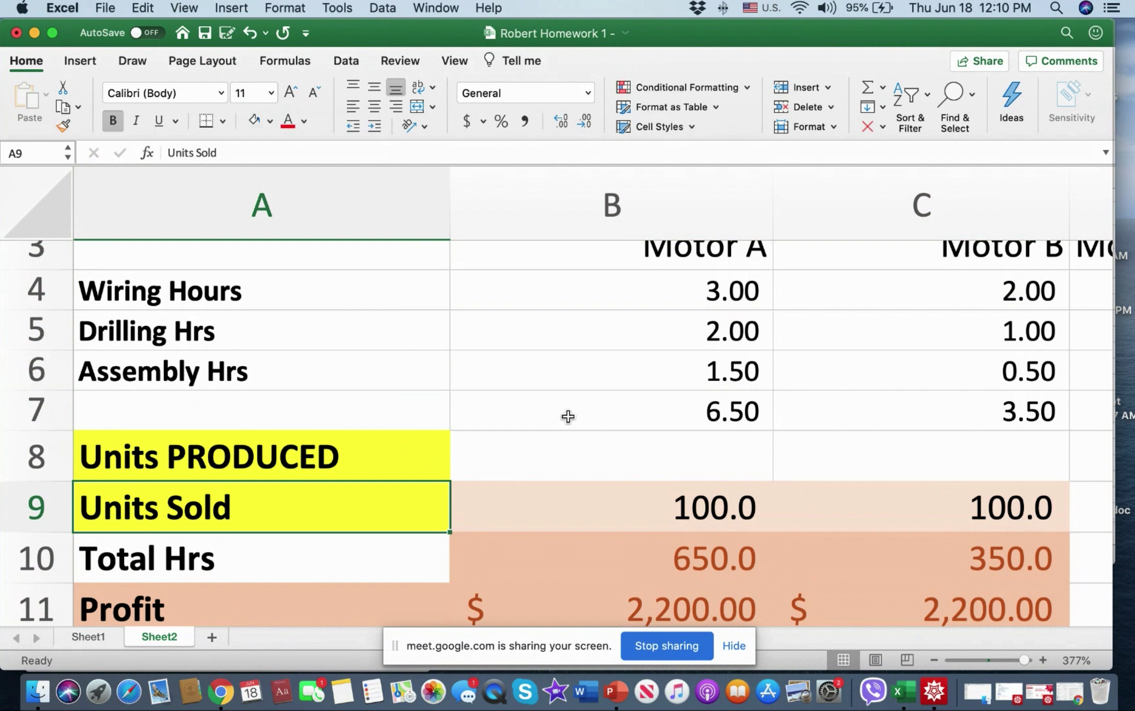
# Fill the Motor A and Motor B cells of the Units PRODUCED row with a light blue theme color.
pyautogui.moveTo(609, 446); pyautogui.dragTo(905, 465)
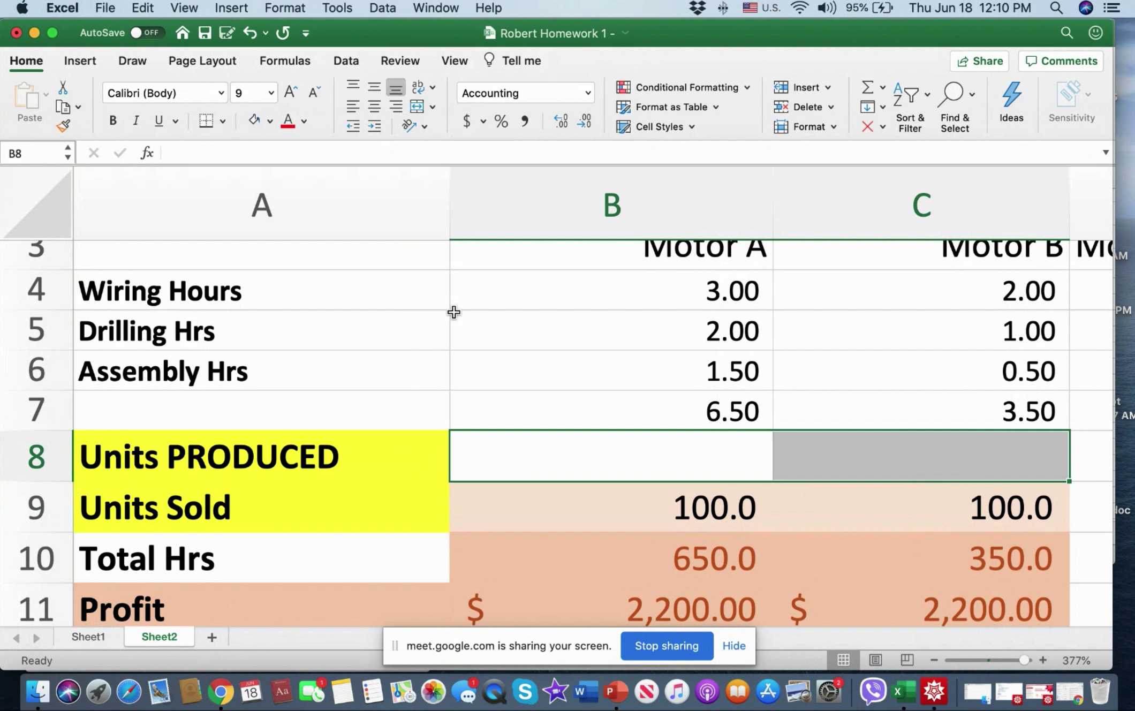
pyautogui.click(273, 121)
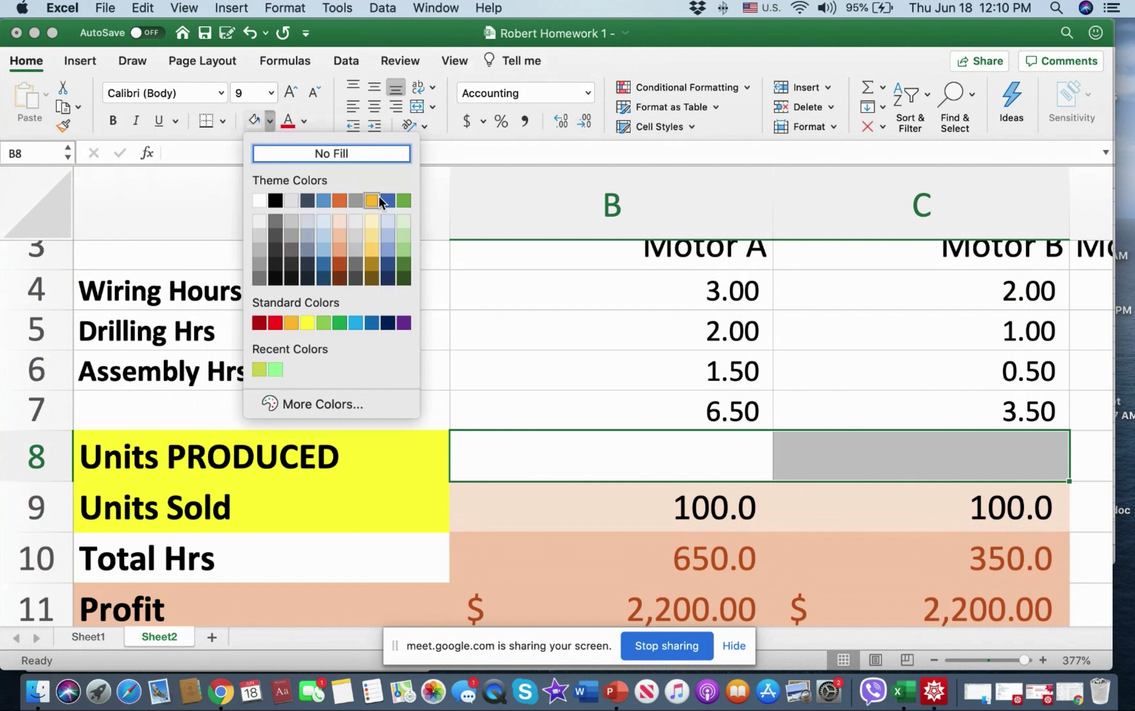
pyautogui.click(388, 227)
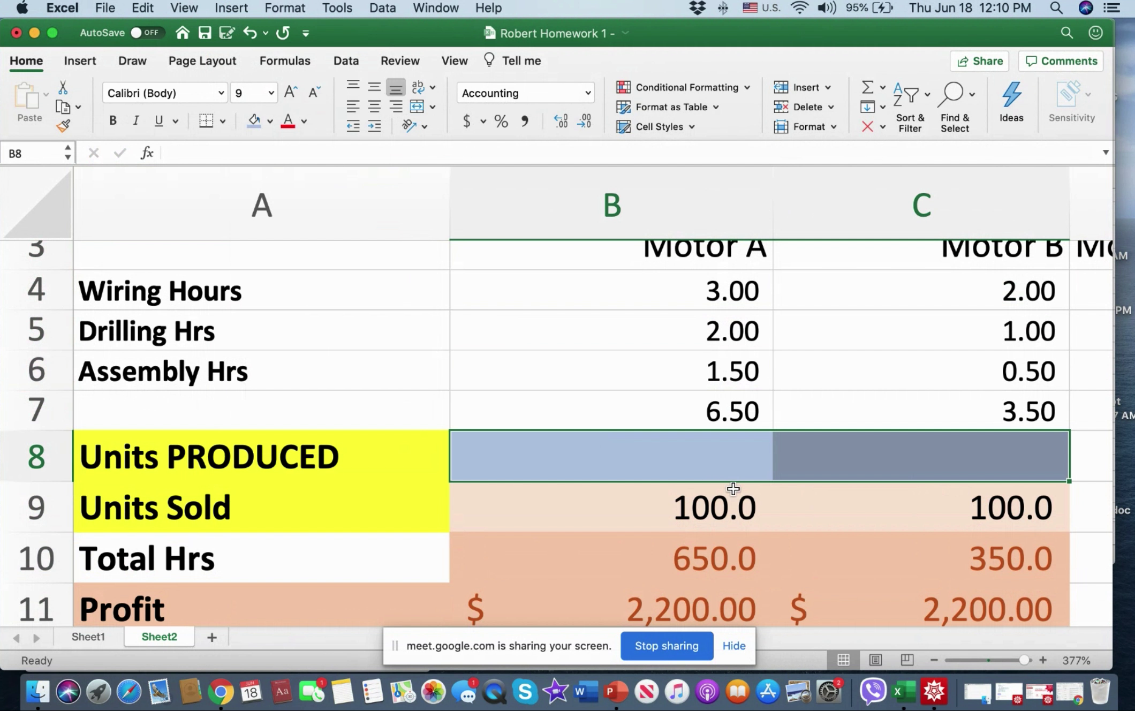
# Set Motor A's Units Sold to 200.
pyautogui.click(707, 515)
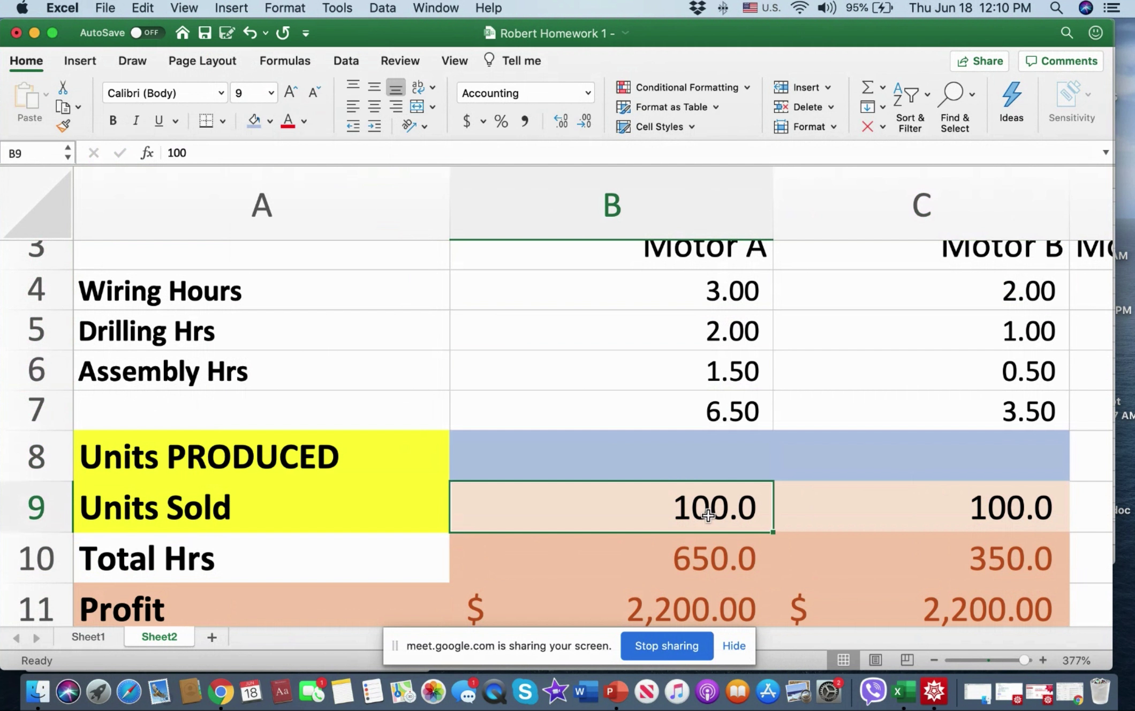
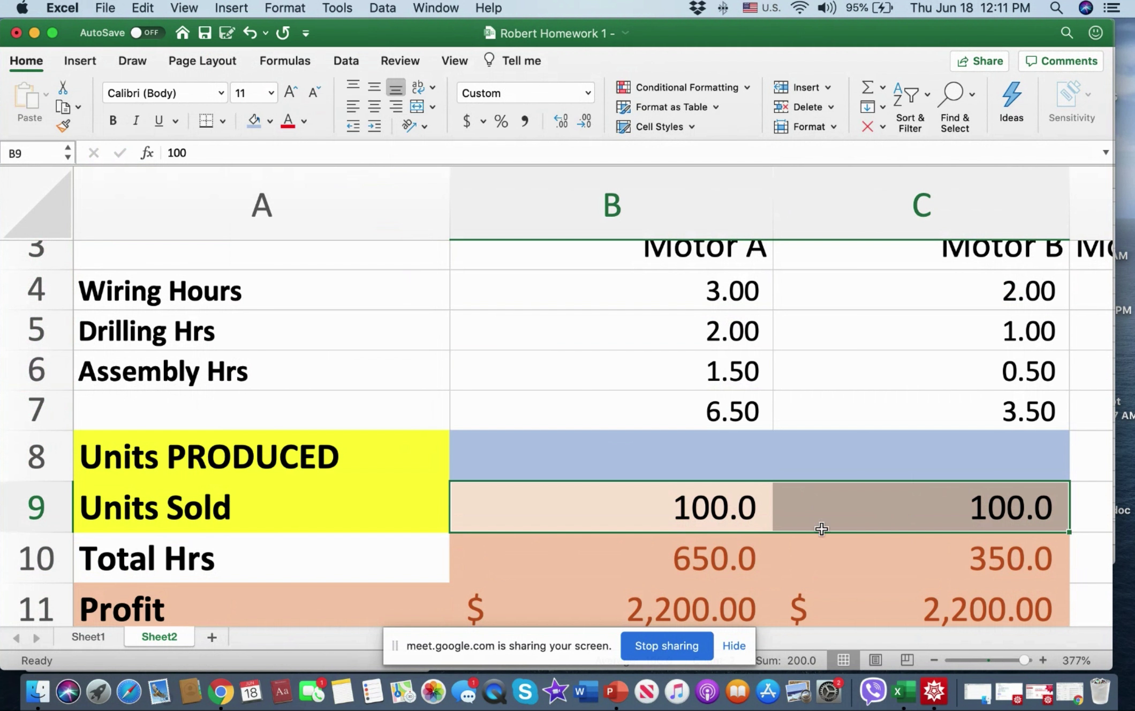
pyautogui.click(696, 509)
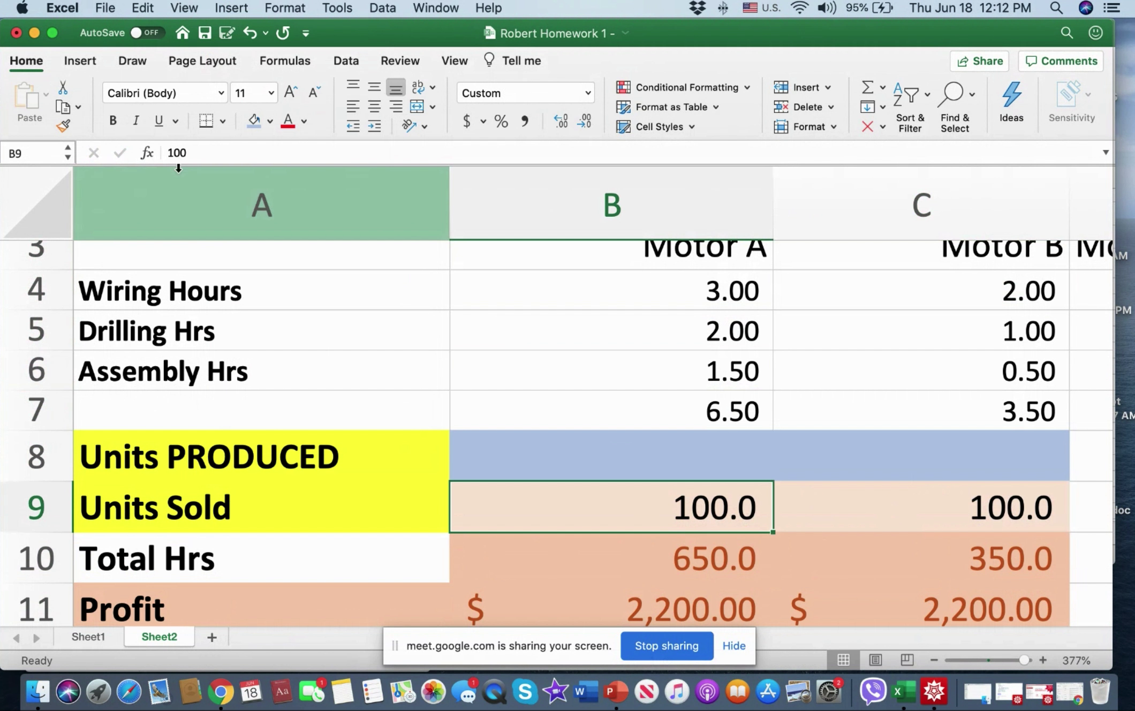
pyautogui.click(170, 152)
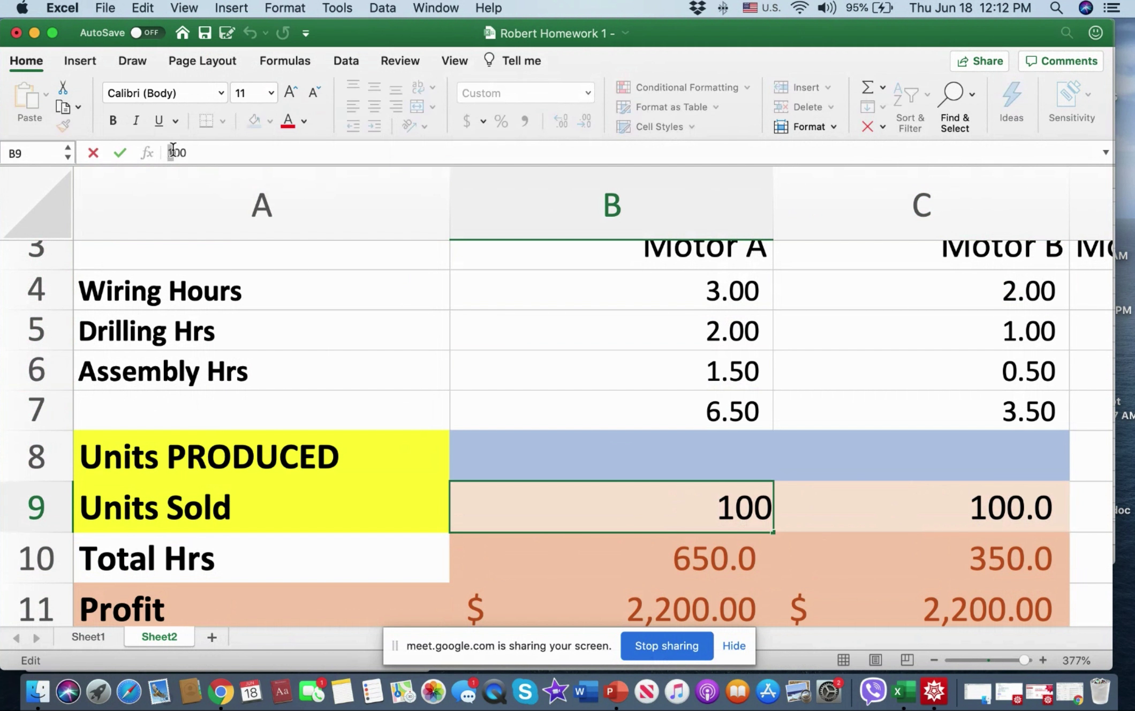
pyautogui.write('2')
pyautogui.press('Return')
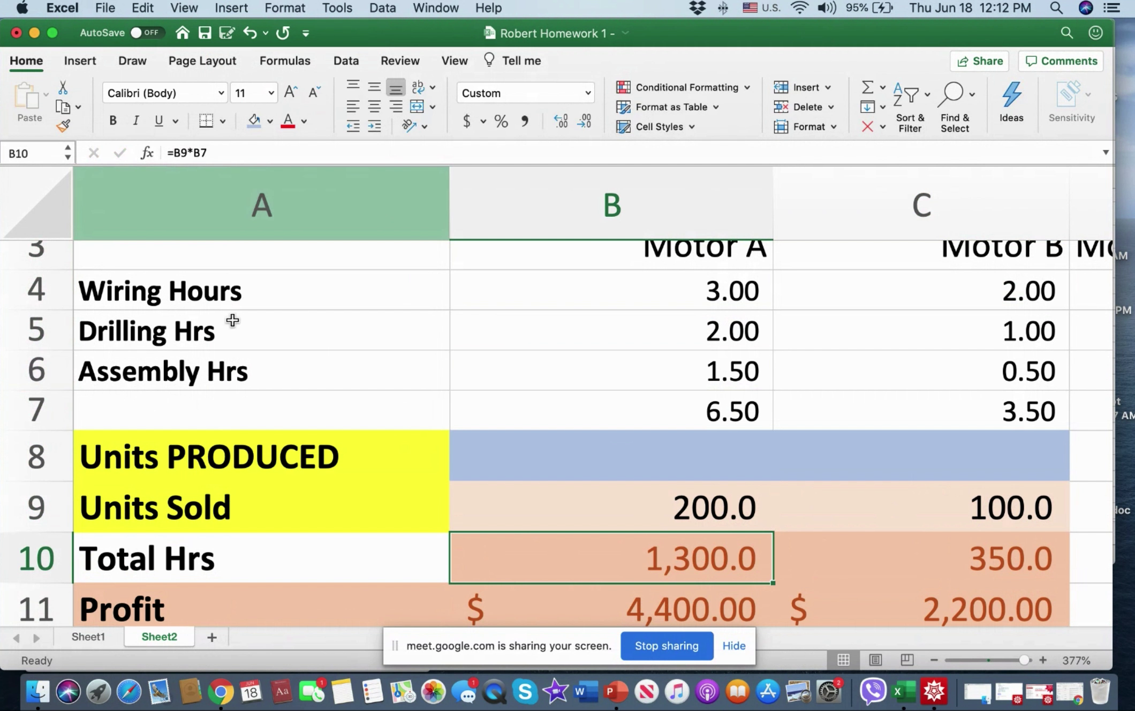
# Format the Units Sold values of Motor A and Motor B to show no decimal places.
pyautogui.moveTo(677, 506); pyautogui.dragTo(887, 516)
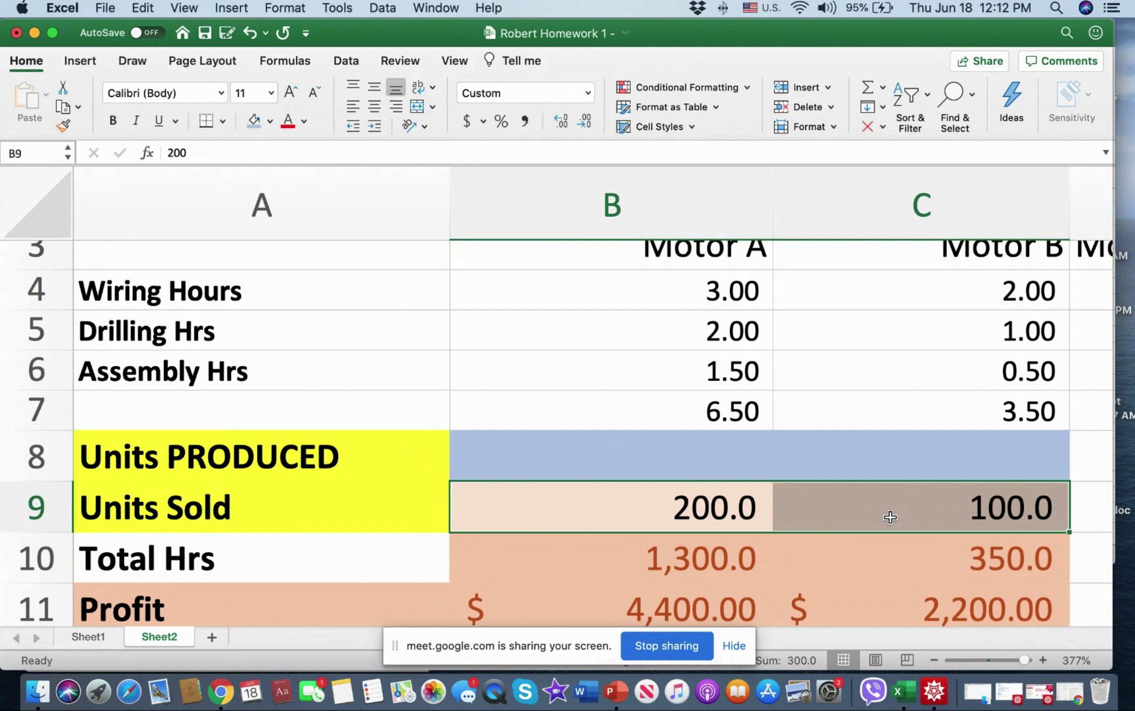
pyautogui.click(584, 124)
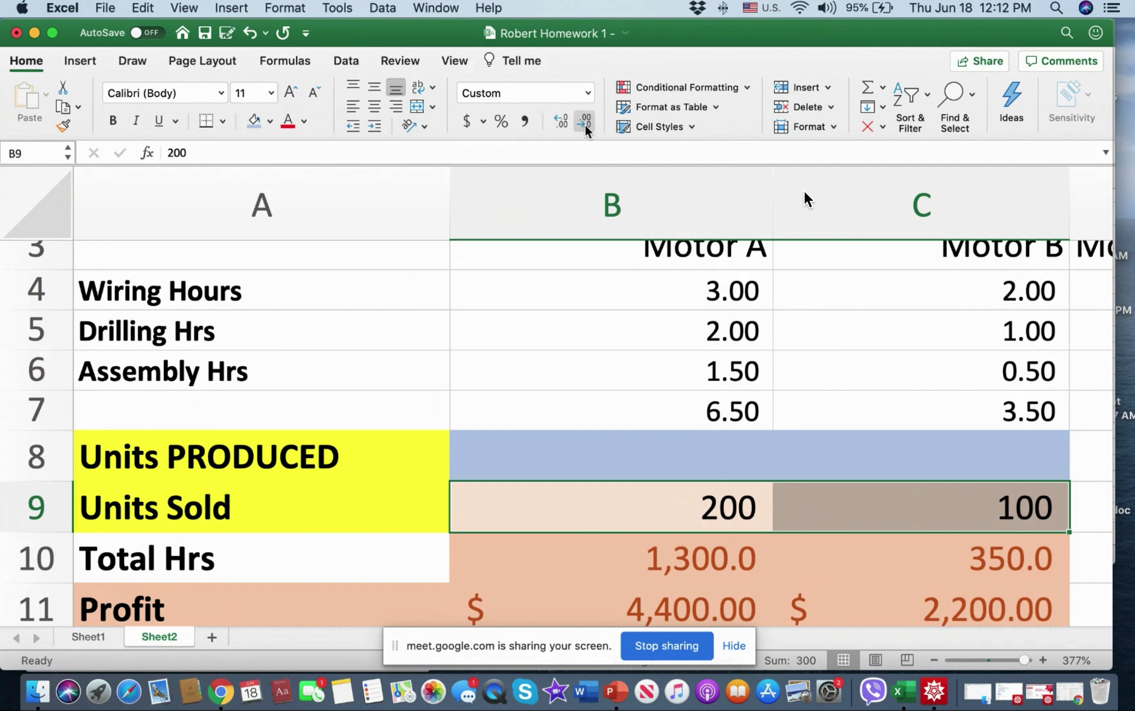
pyautogui.click(557, 121)
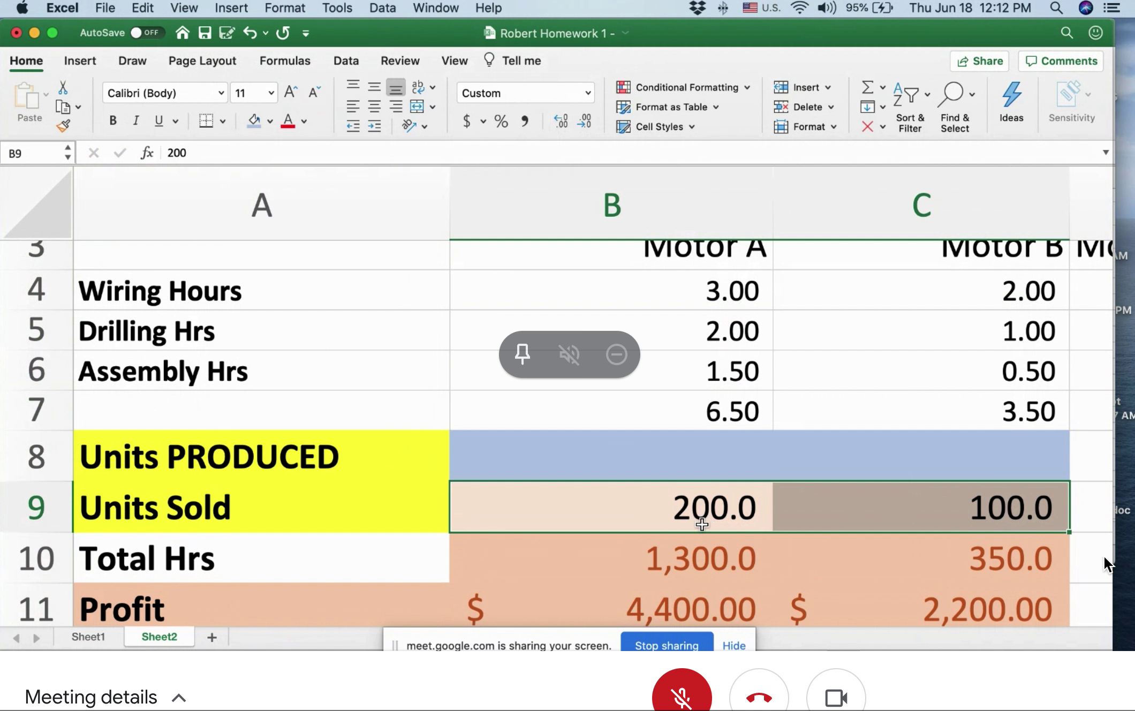
pyautogui.click(585, 122)
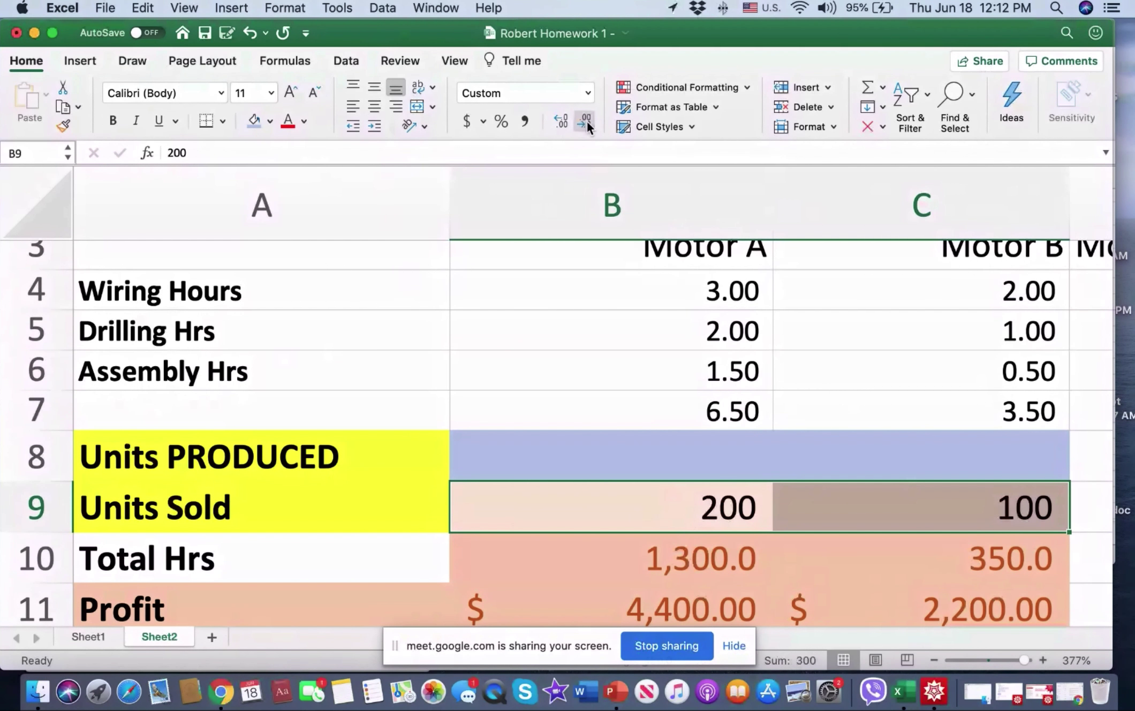
# Examine the Total Hrs row and the cells referenced by Motor A's Total Hrs formula.
pyautogui.scroll(-2, 637, 551)
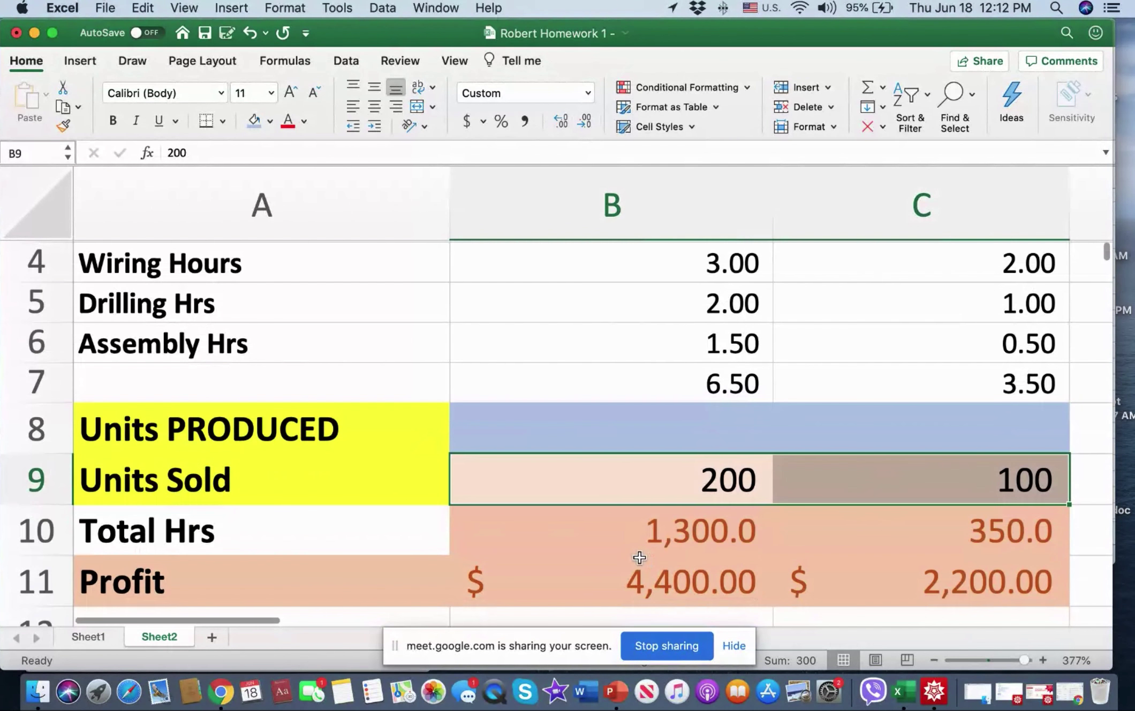
pyautogui.moveTo(654, 477); pyautogui.dragTo(905, 480)
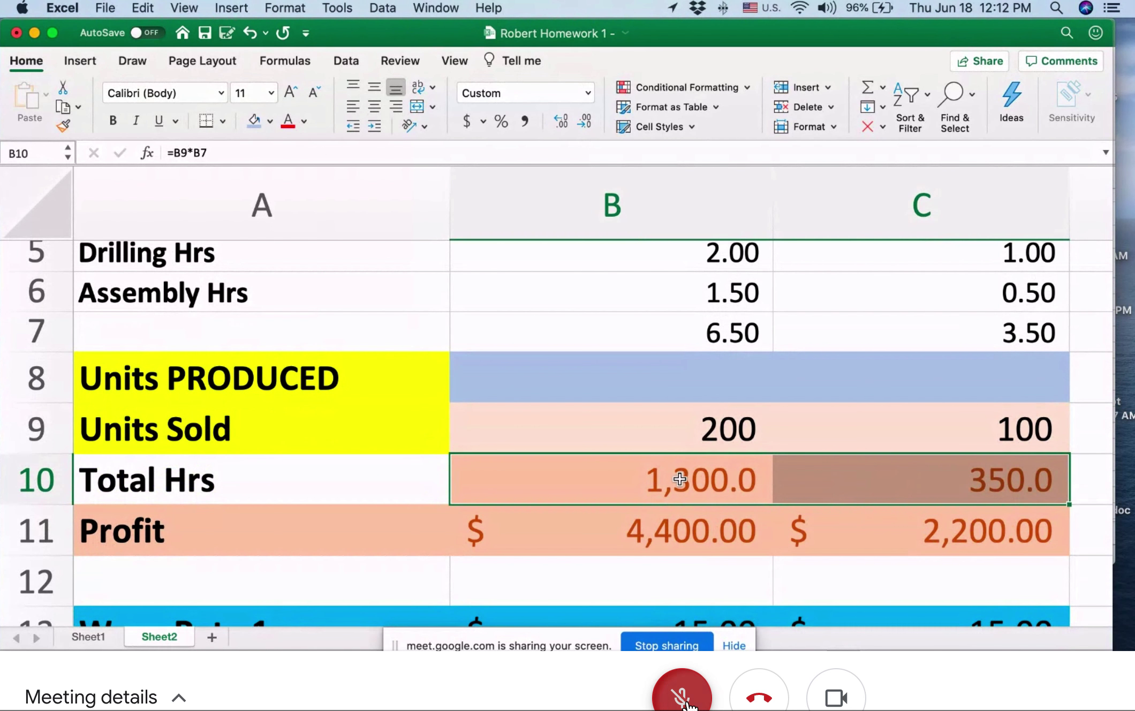
pyautogui.click(685, 701)
pyautogui.click(690, 479)
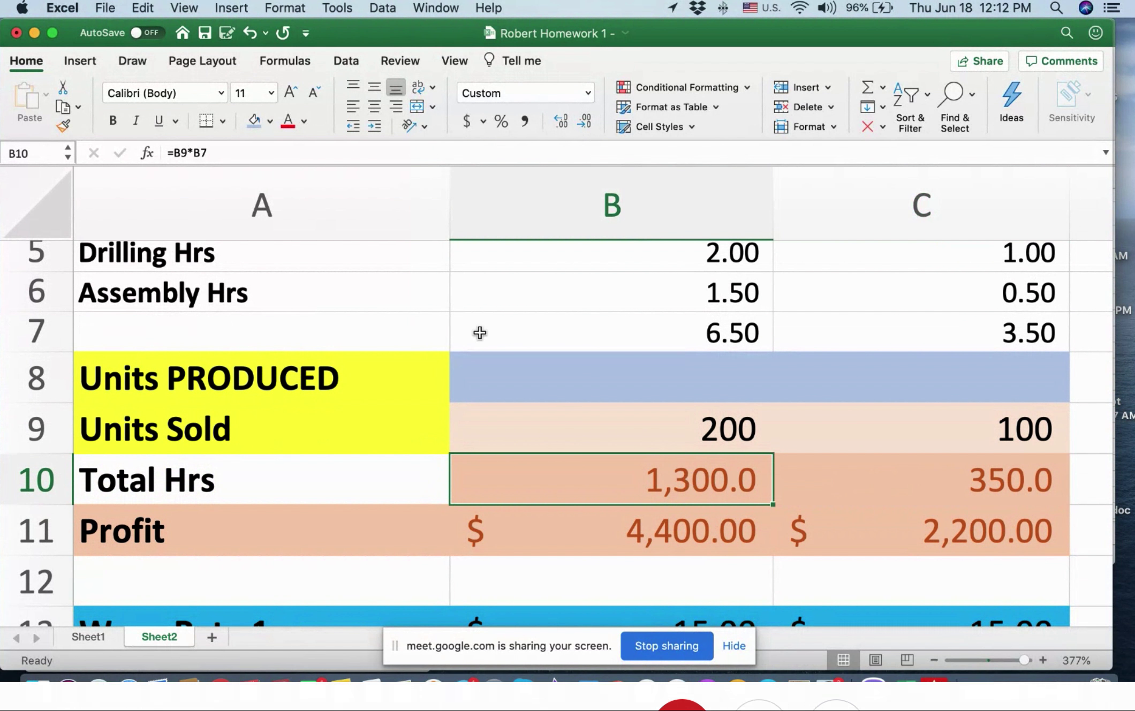
pyautogui.click(243, 151)
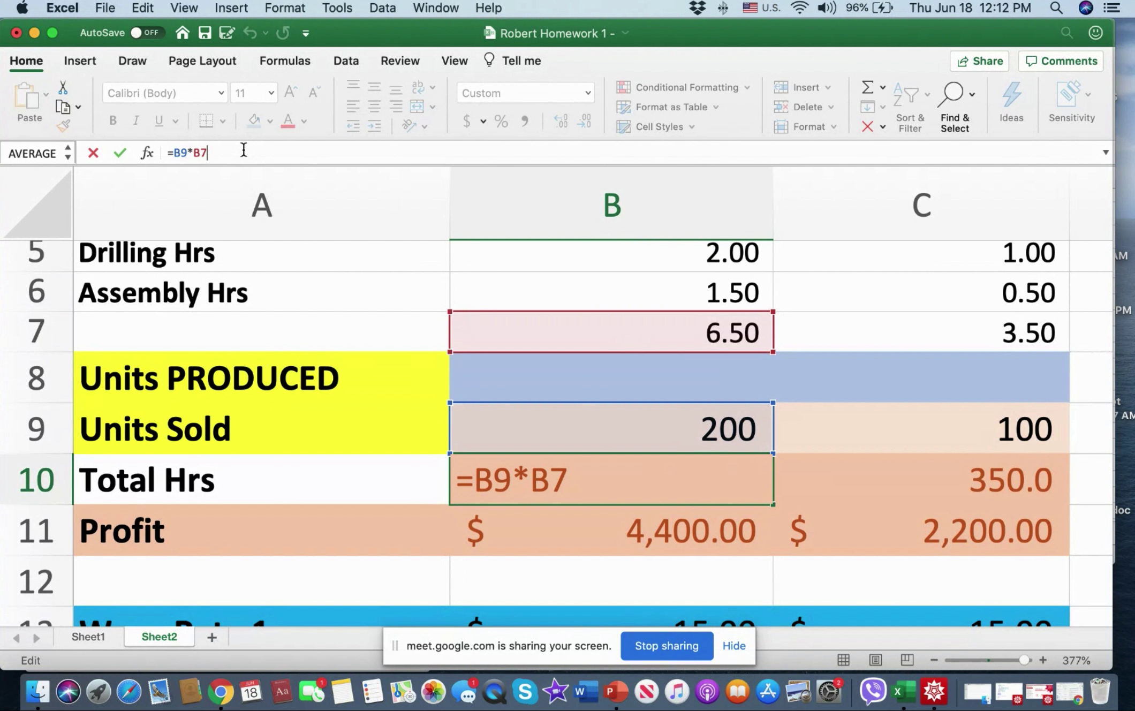
# Enter Units PRODUCED of 180 for Motor A and 300 for Motor B.
pyautogui.click(667, 378)
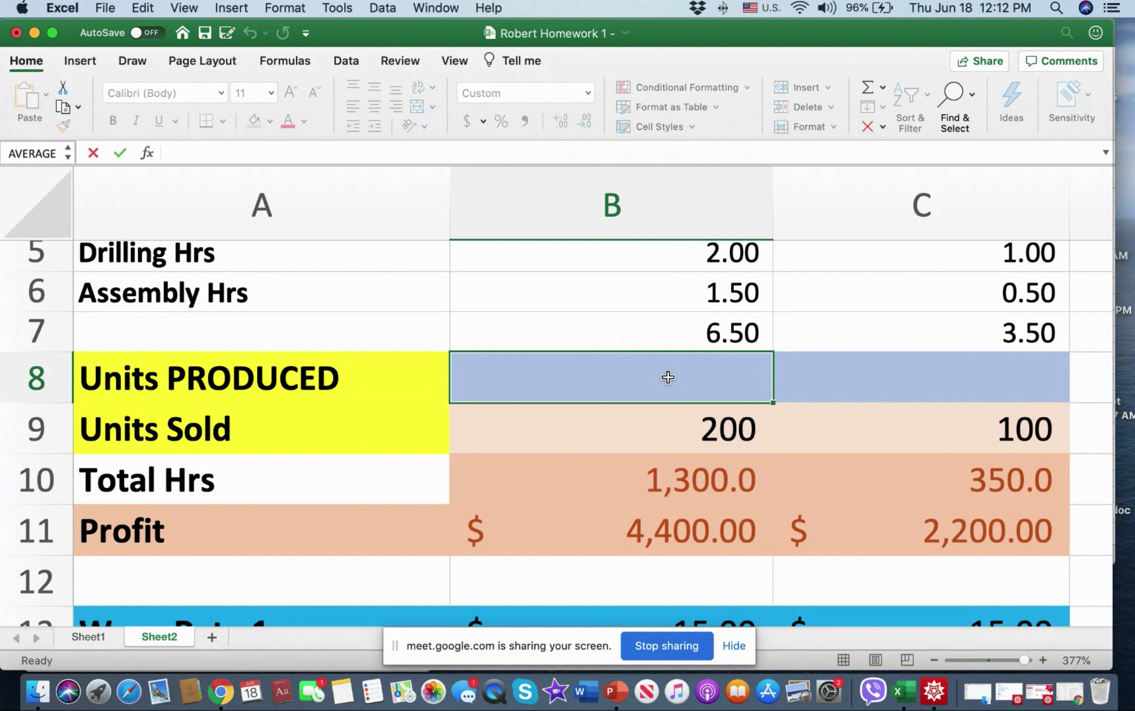
pyautogui.write('180')
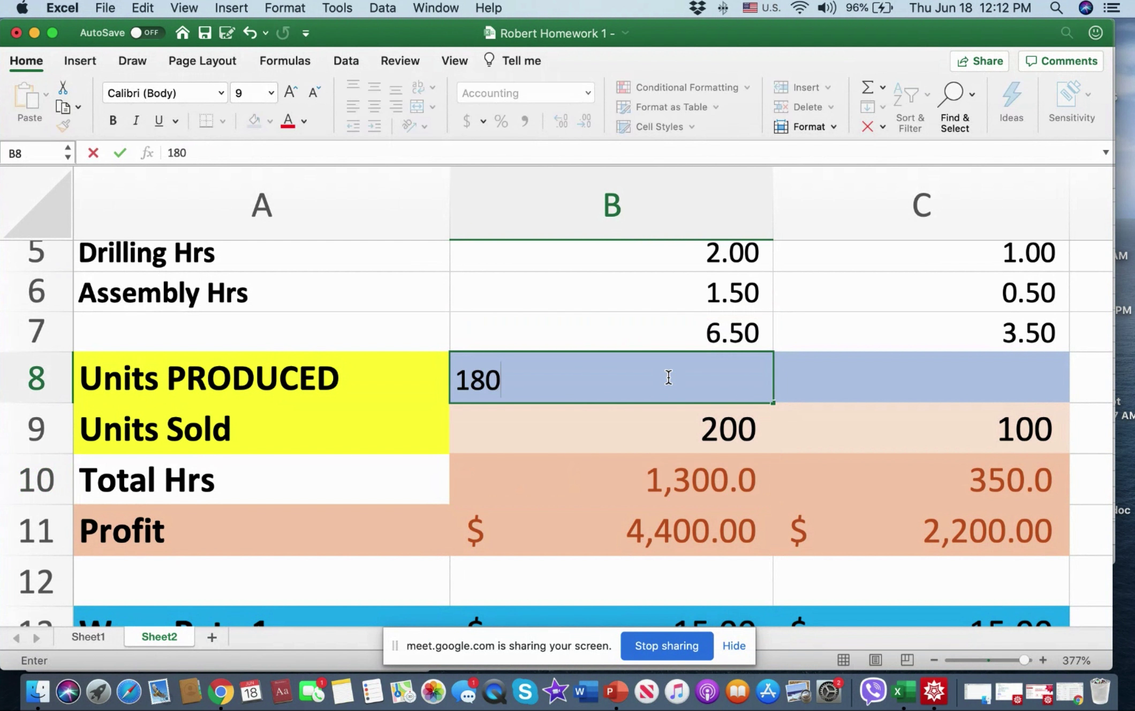
pyautogui.press('Tab')
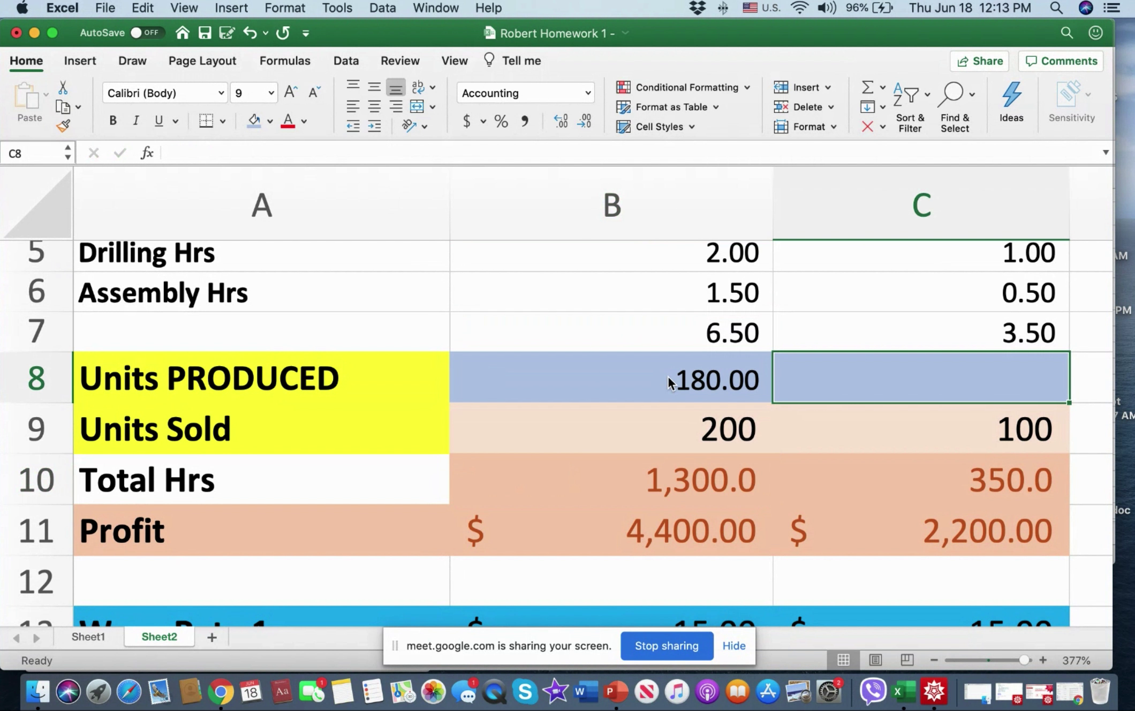
pyautogui.write('300')
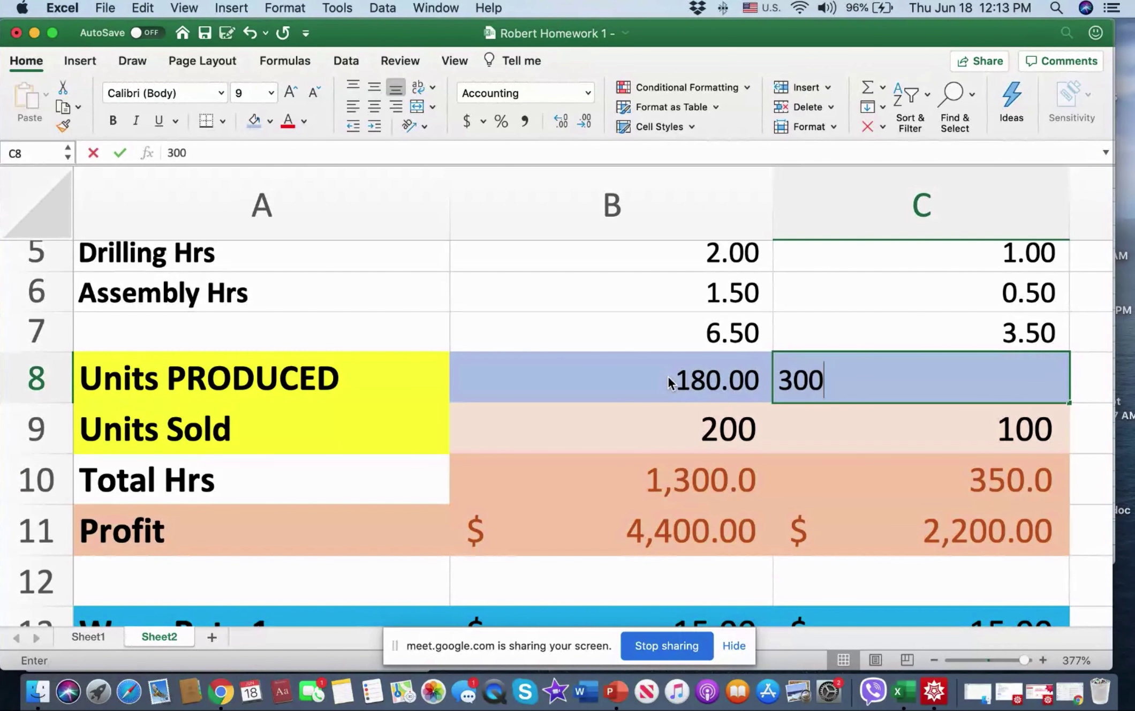
pyautogui.press('Return')
# Format the Units PRODUCED values of both motors to show no decimal places.
pyautogui.moveTo(669, 381); pyautogui.dragTo(858, 381)
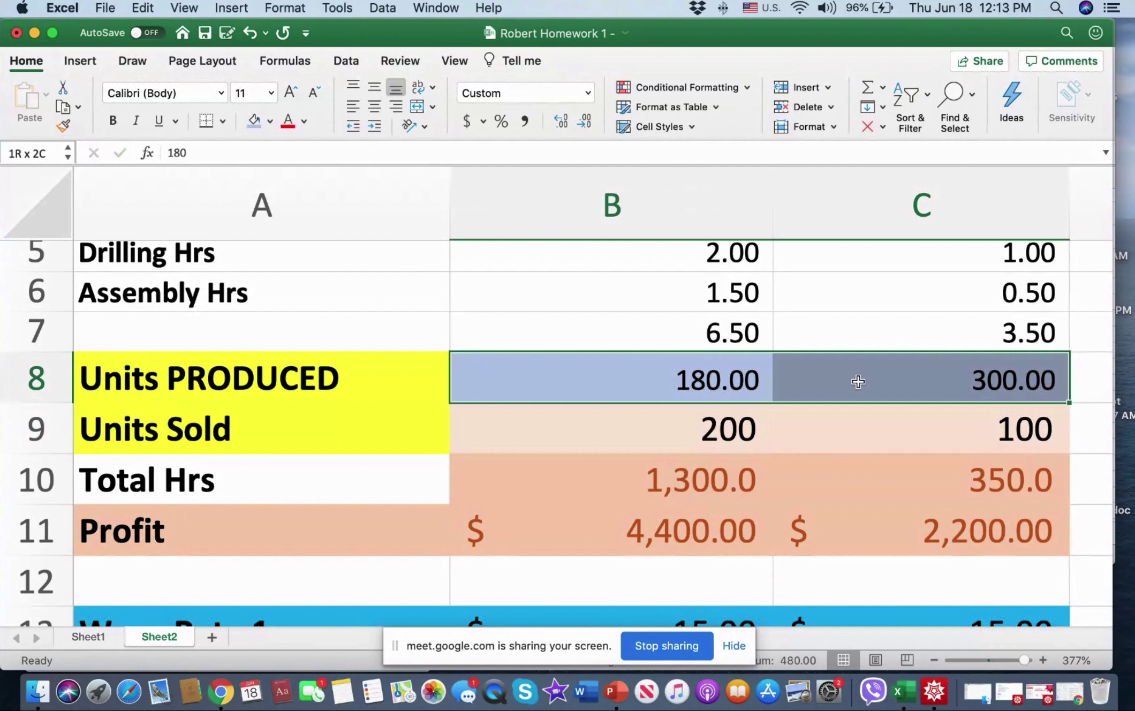
pyautogui.click(585, 123)
pyautogui.click(586, 122)
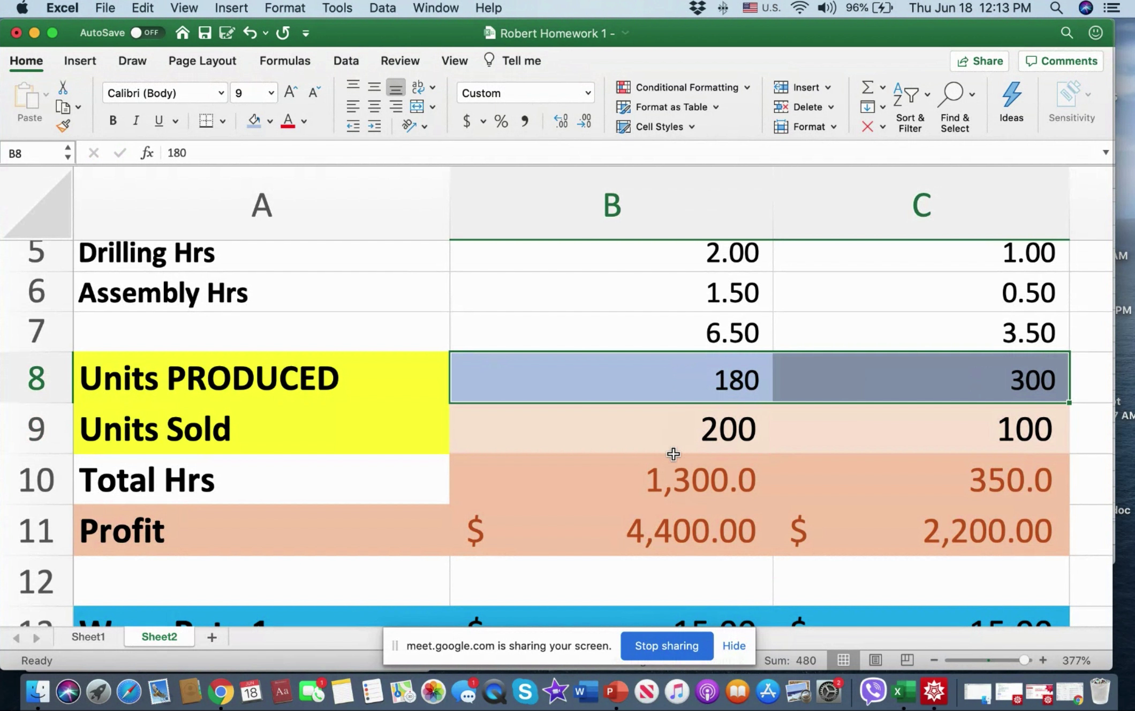
# Compare the Units PRODUCED and Units Sold values for Motor A and Motor B.
pyautogui.click(678, 386)
pyautogui.moveTo(679, 386); pyautogui.dragTo(678, 419)
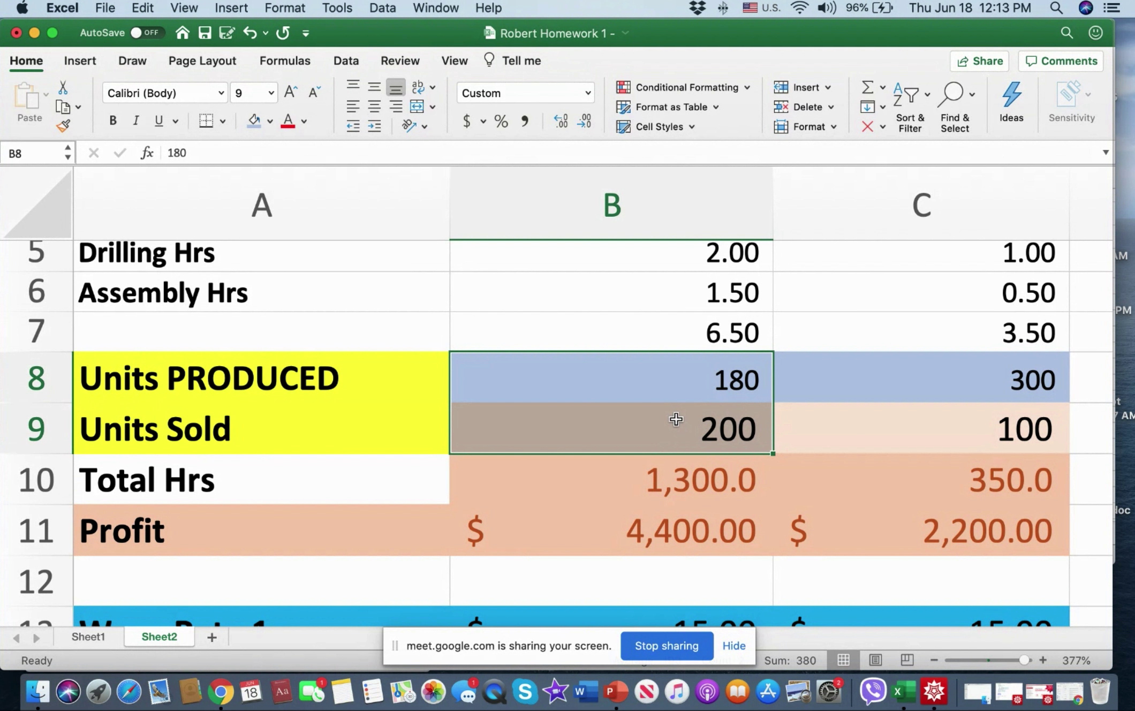
pyautogui.moveTo(700, 377); pyautogui.dragTo(706, 421)
pyautogui.moveTo(890, 378); pyautogui.dragTo(894, 413)
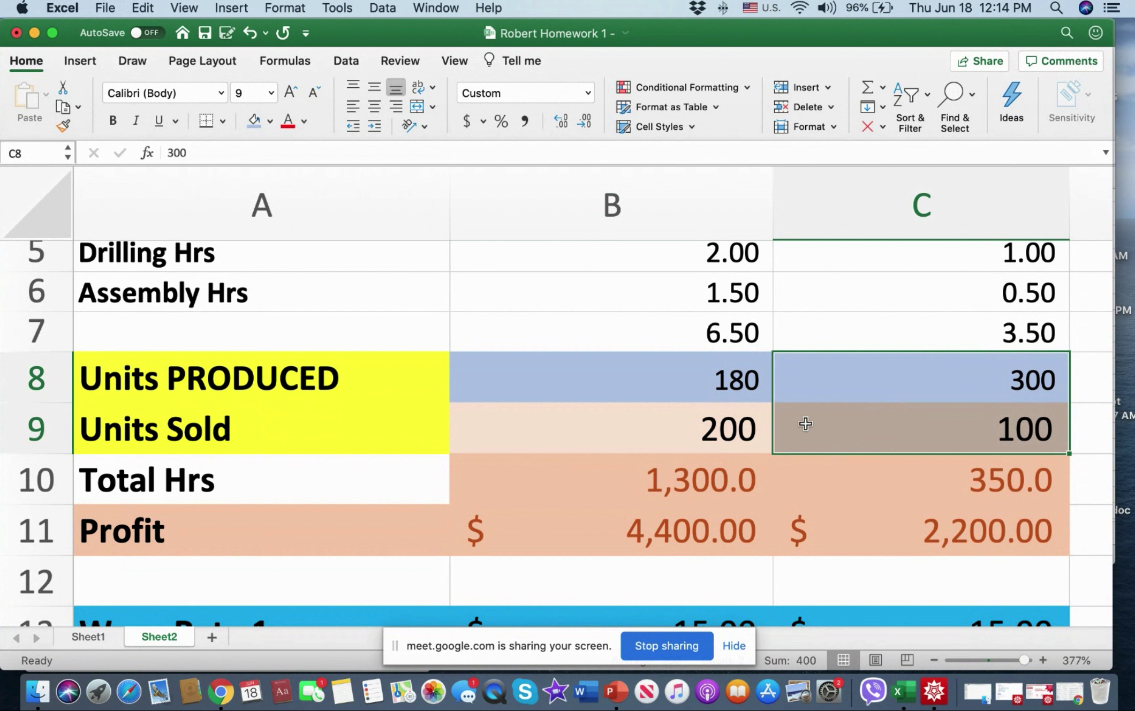
pyautogui.click(686, 435)
pyautogui.moveTo(685, 435); pyautogui.dragTo(869, 428)
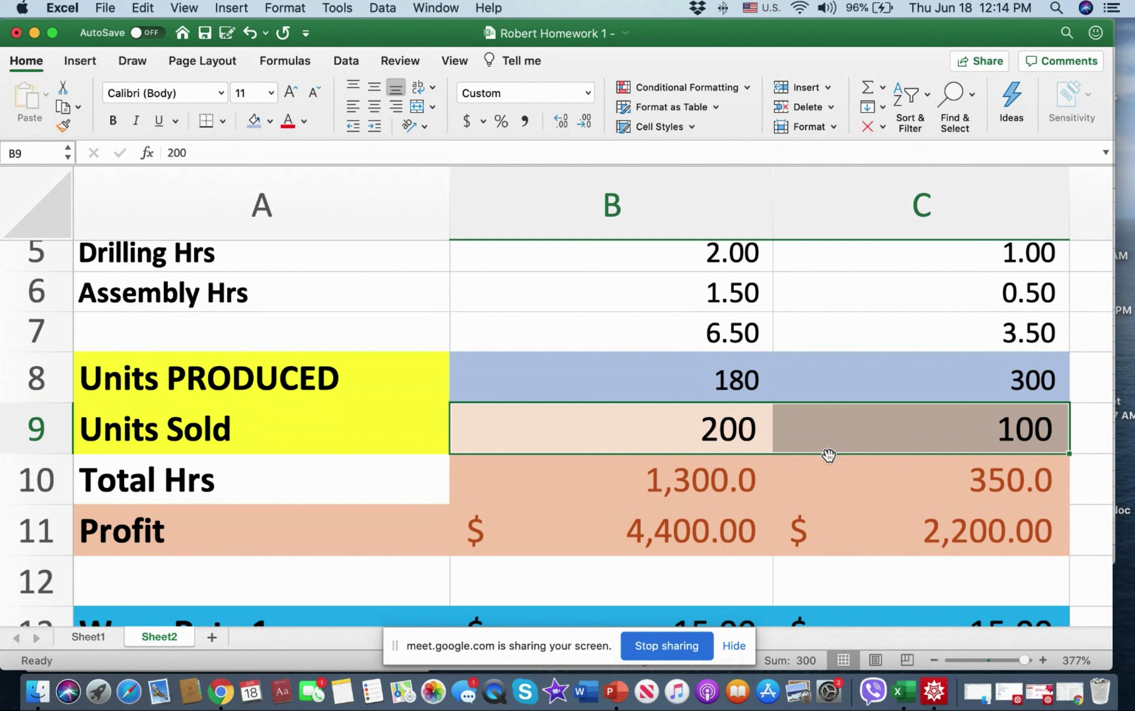
pyautogui.click(680, 381)
pyautogui.moveTo(679, 381); pyautogui.dragTo(888, 425)
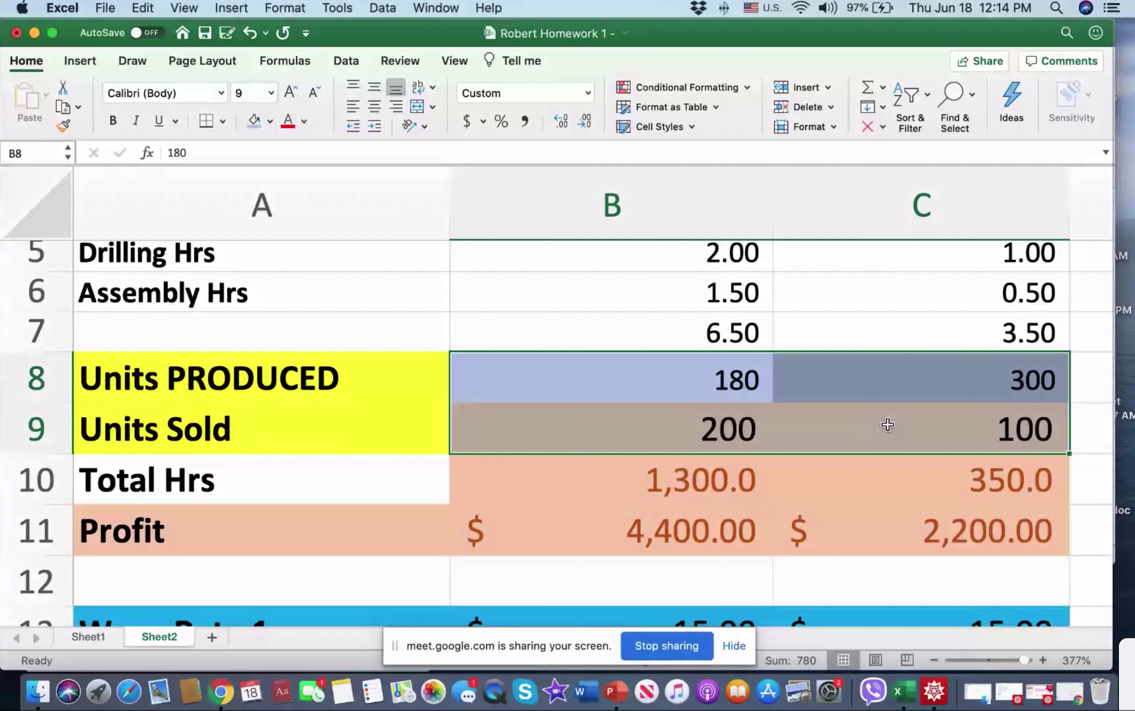
# Inspect the Profit formulas of Motor A and Motor B and the Units Sold cells they reference.
pyautogui.click(677, 539)
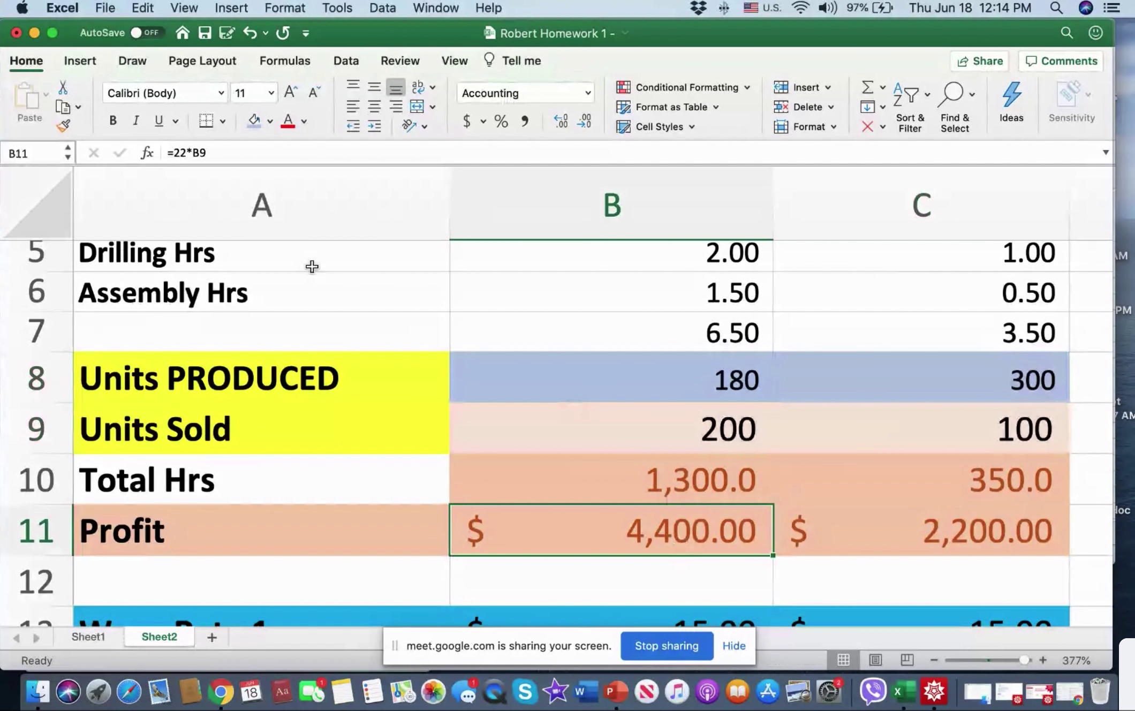
pyautogui.click(278, 151)
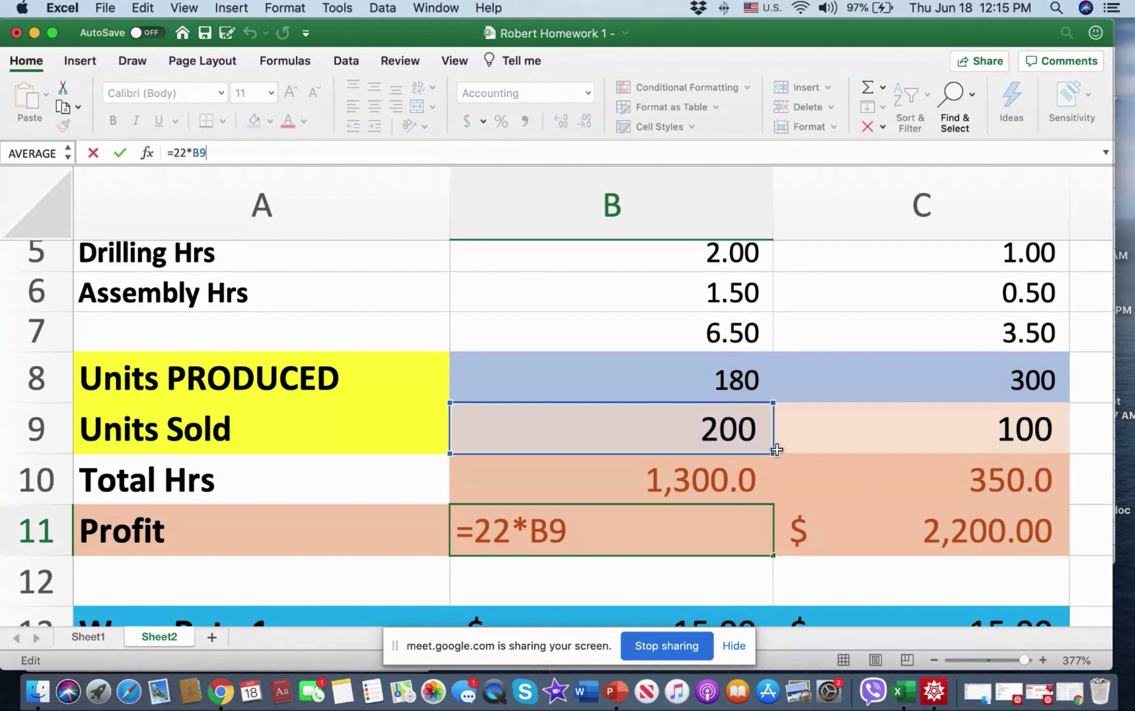
pyautogui.click(942, 430)
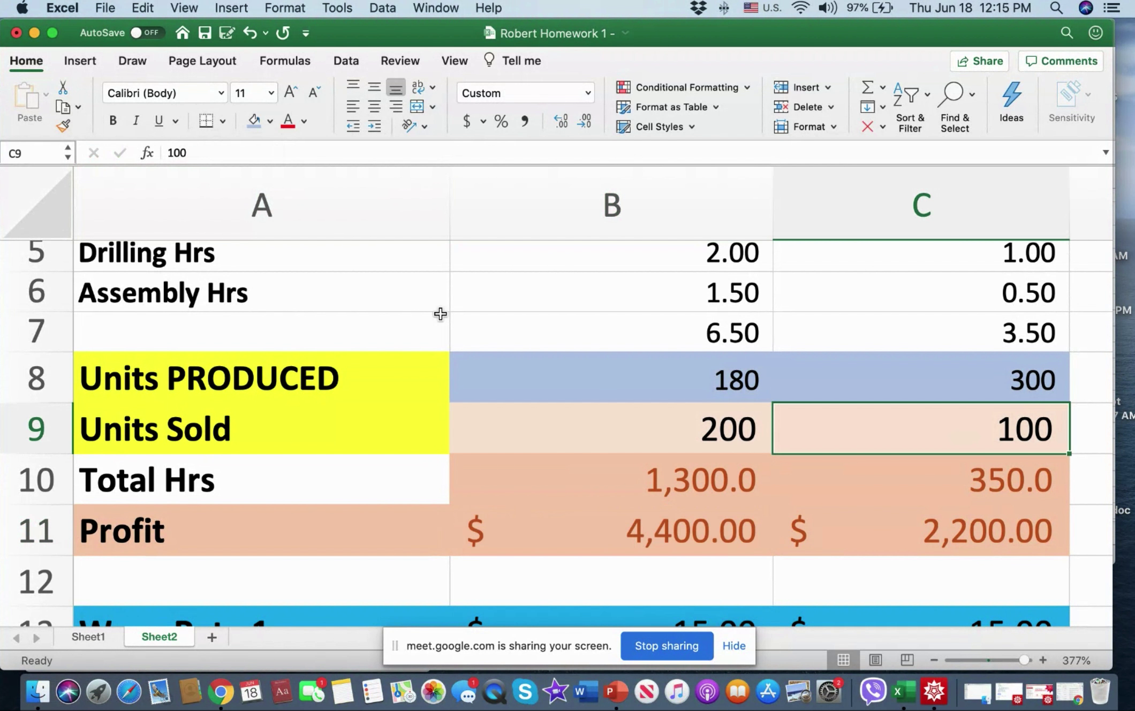
pyautogui.click(980, 535)
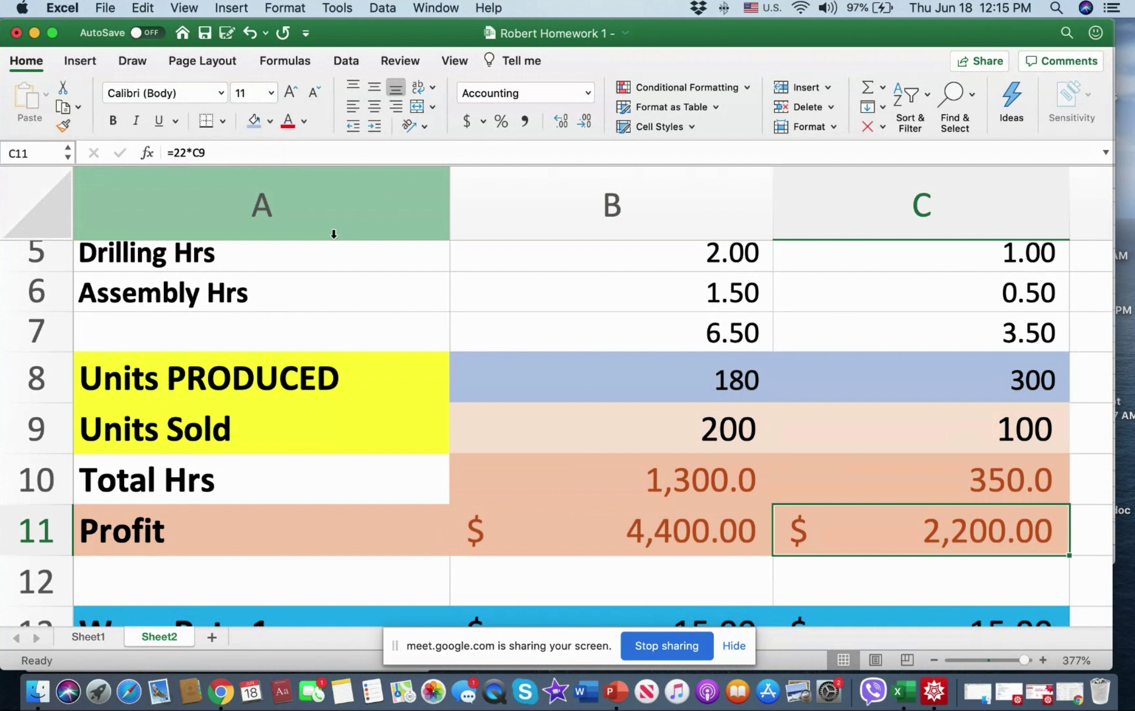
pyautogui.click(236, 152)
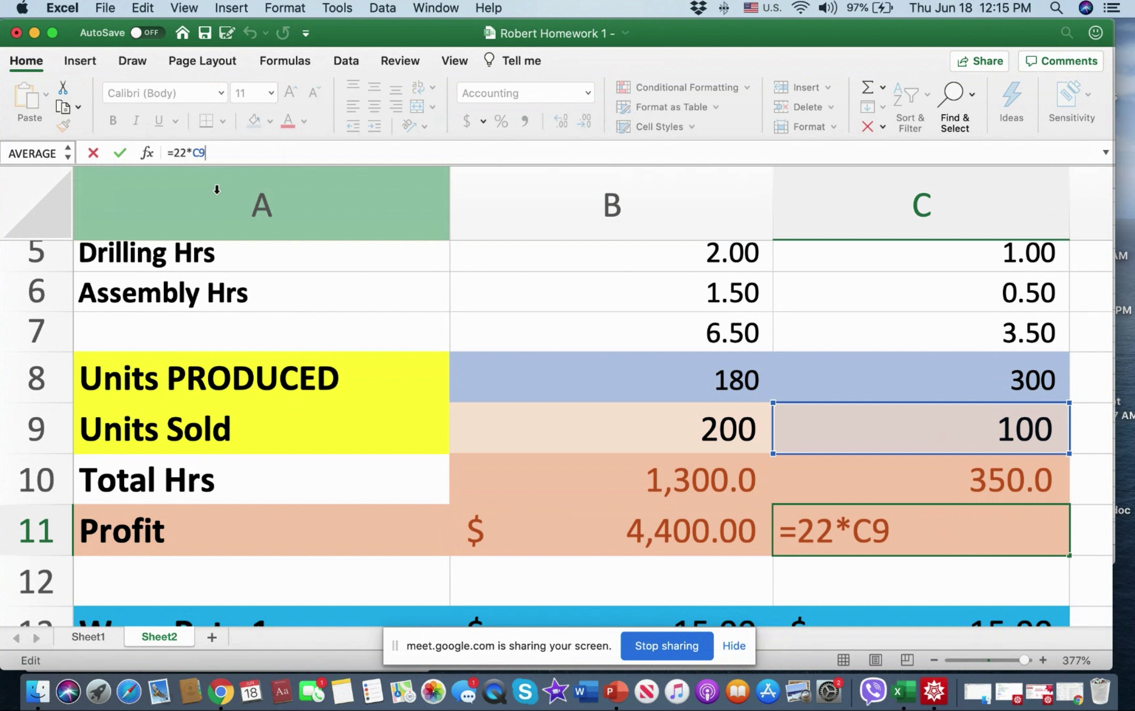
# Review the wage rows below Profit and compare the Wage Rate 1 entries of Motor A and Motor B.
pyautogui.scroll(-5, 479, 445)
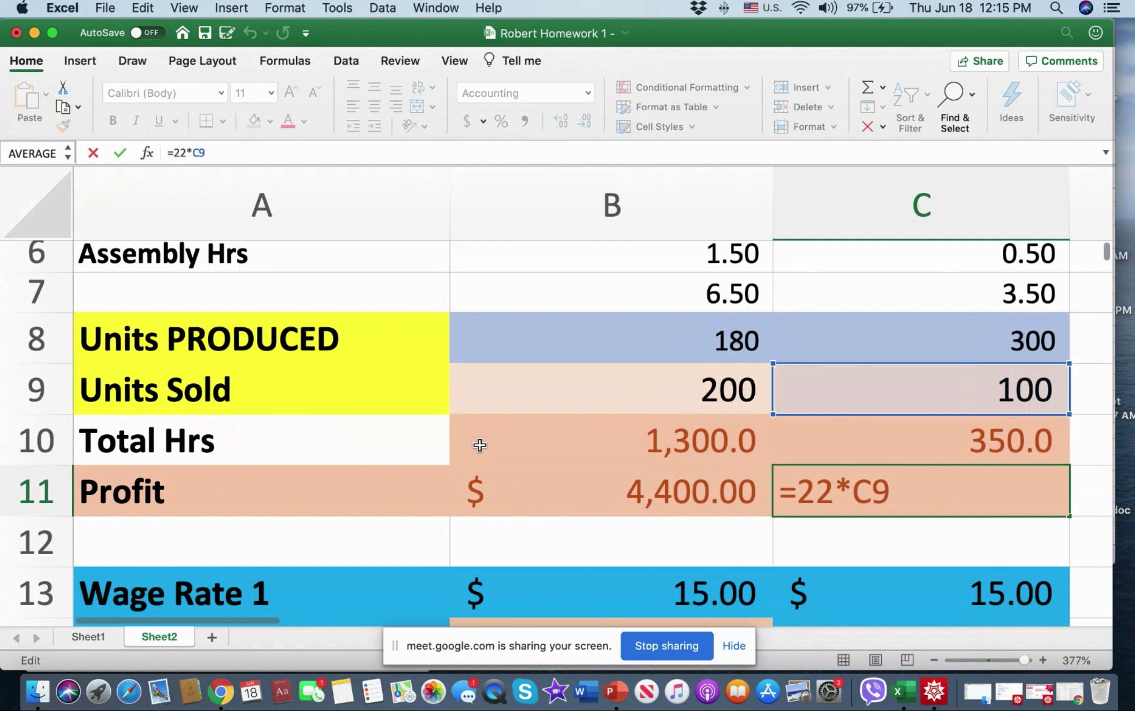
pyautogui.scroll(-2, 481, 444)
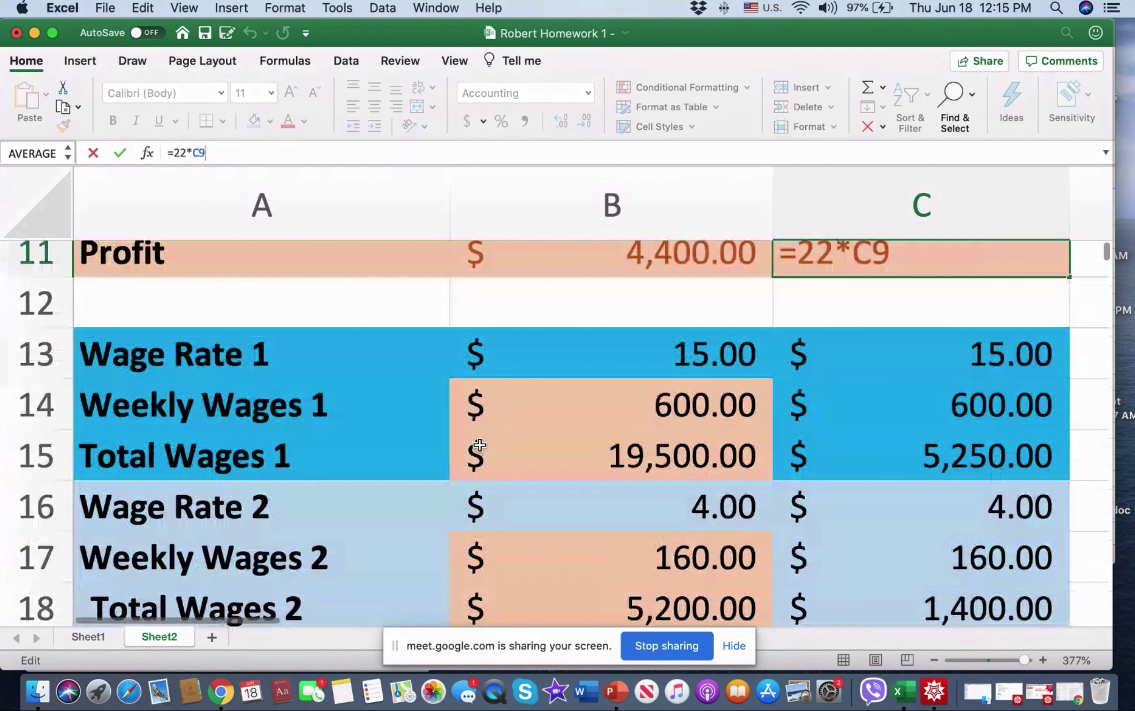
pyautogui.scroll(-2, 484, 443)
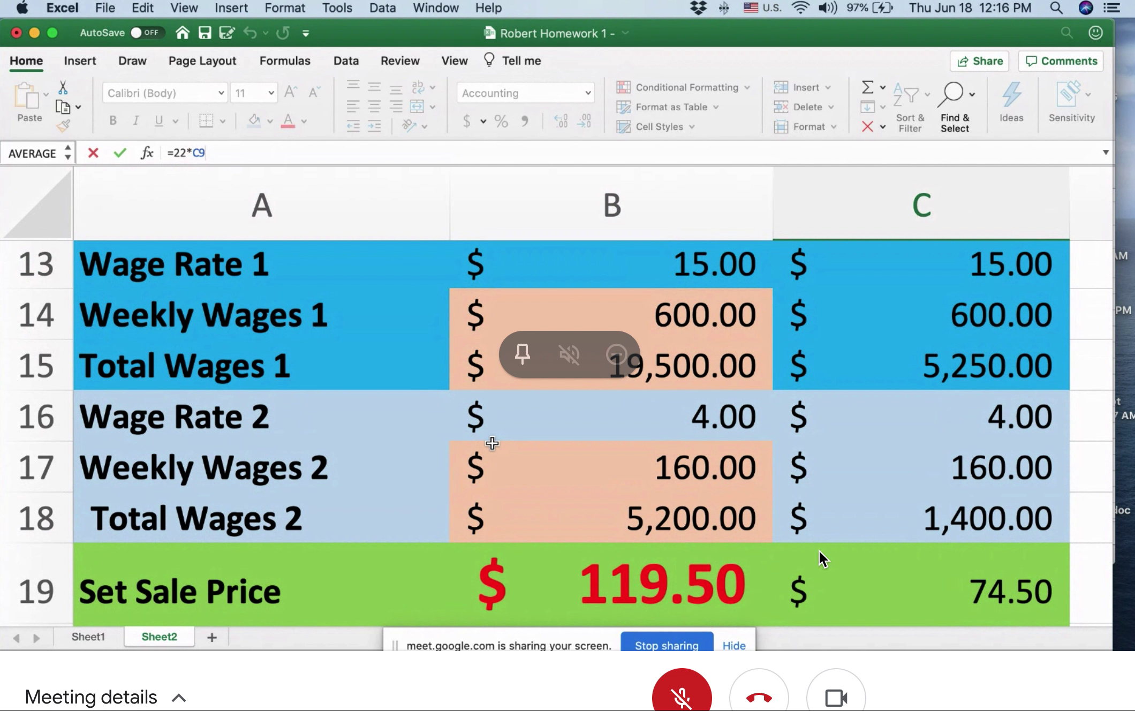
pyautogui.click(683, 690)
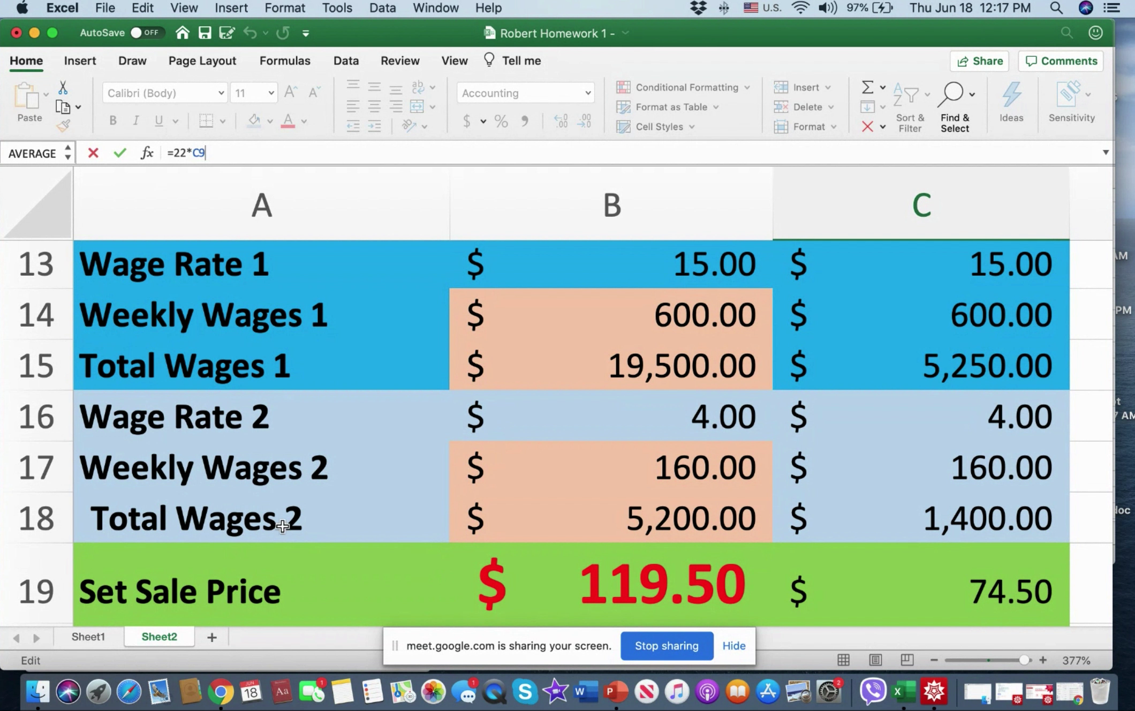
pyautogui.click(674, 266)
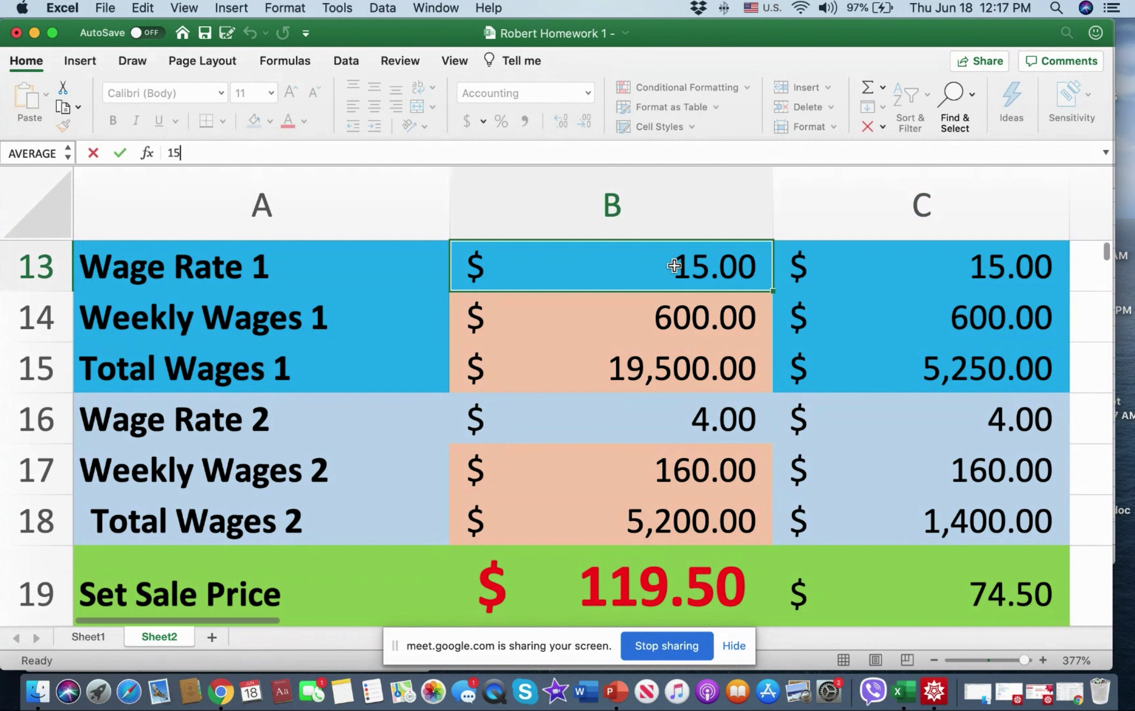
pyautogui.click(998, 272)
pyautogui.click(696, 270)
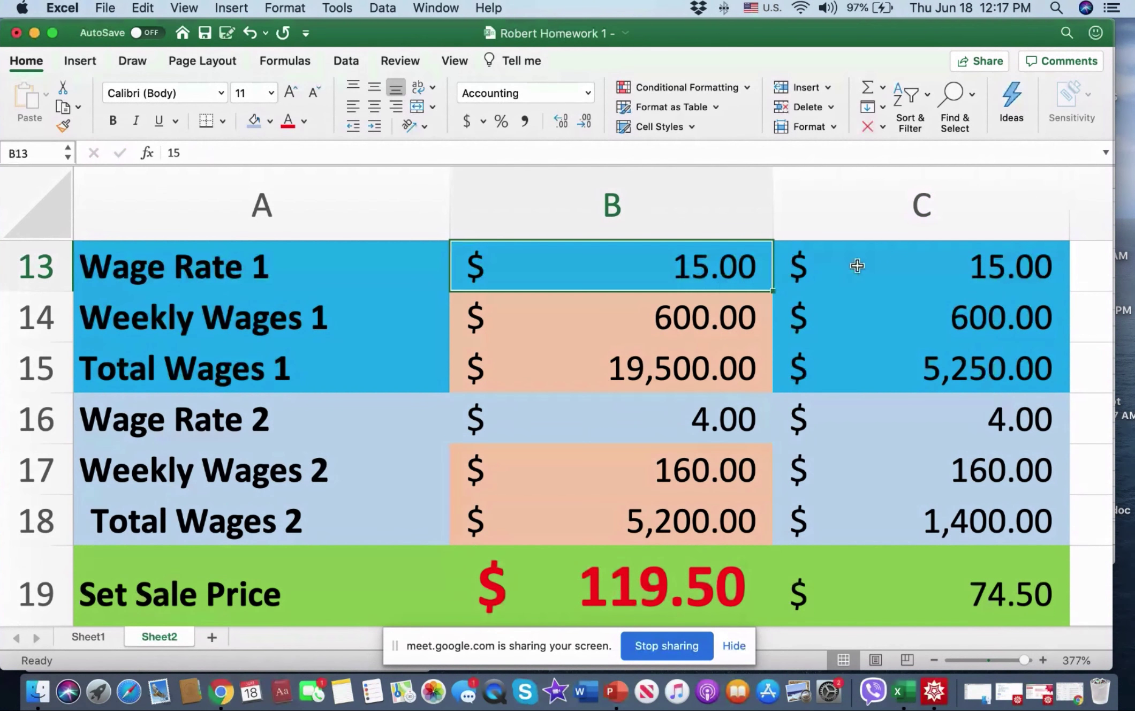
pyautogui.click(878, 265)
pyautogui.click(681, 280)
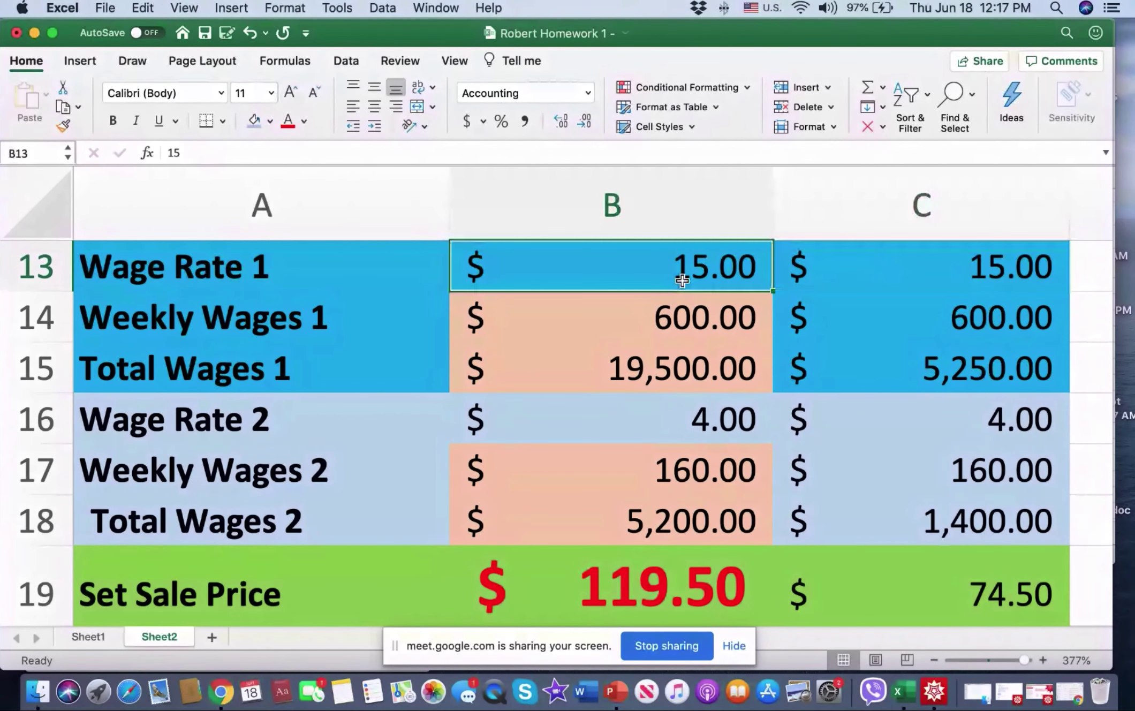
# Link Motor B's Wage Rate 1 to Motor A's with =B13 and fill the linked cell with light green.
pyautogui.click(932, 265)
pyautogui.write('=')
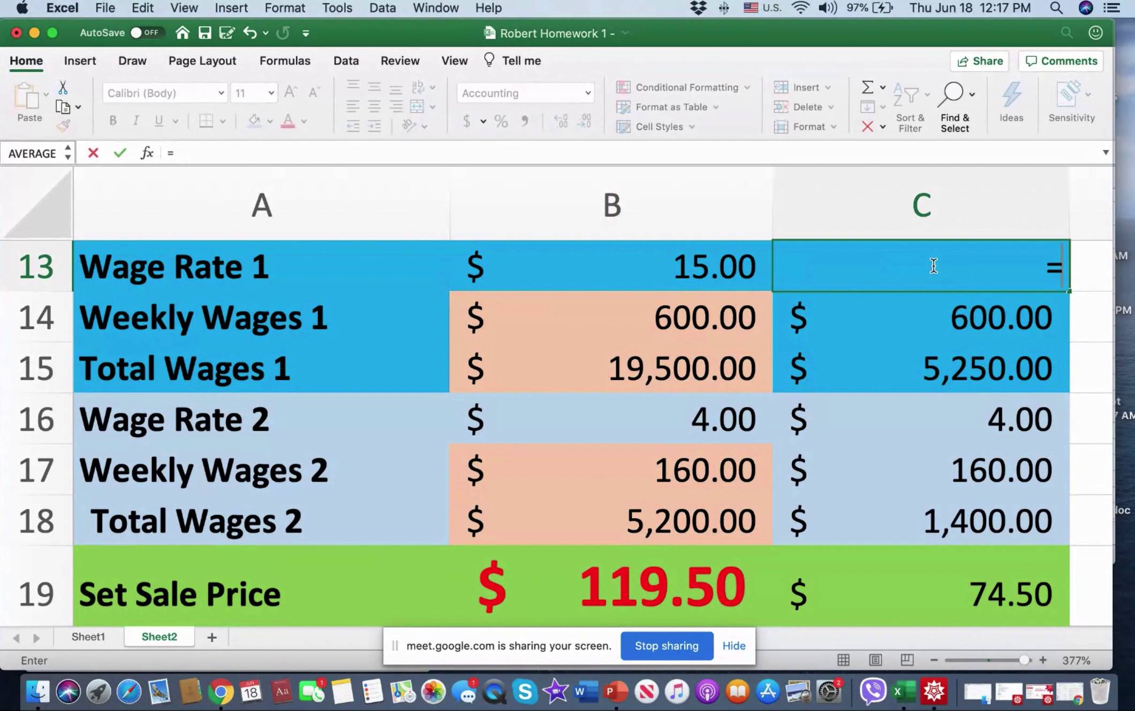
pyautogui.press('Left')
pyautogui.press('Return')
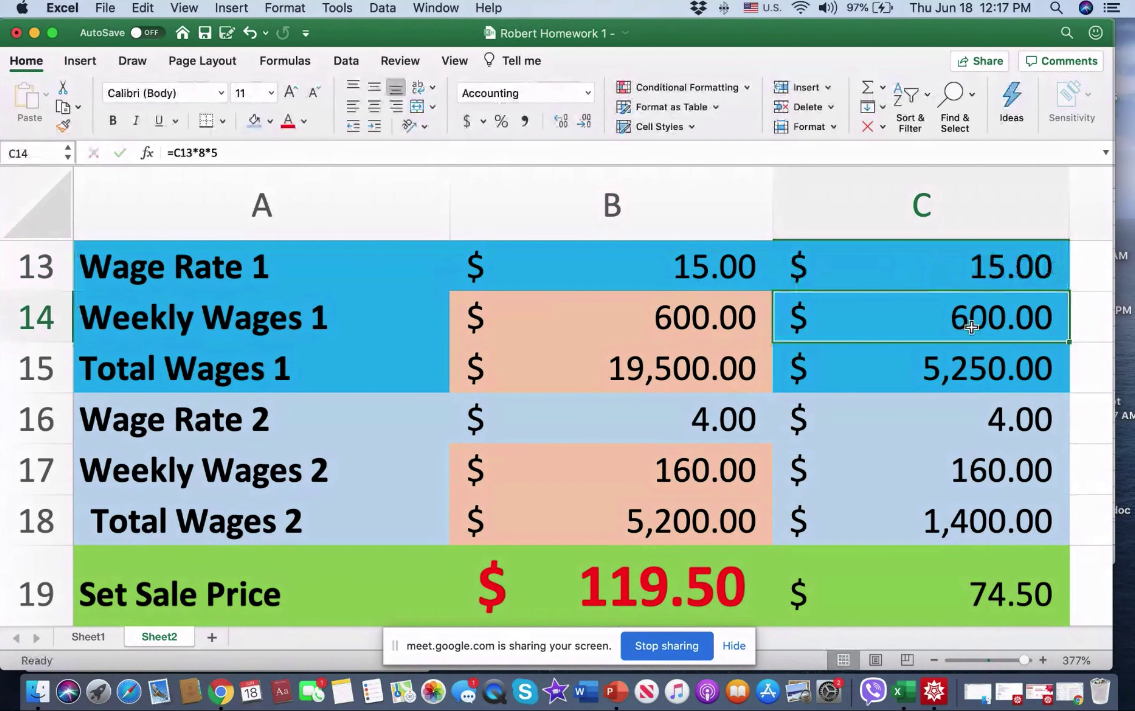
pyautogui.click(972, 268)
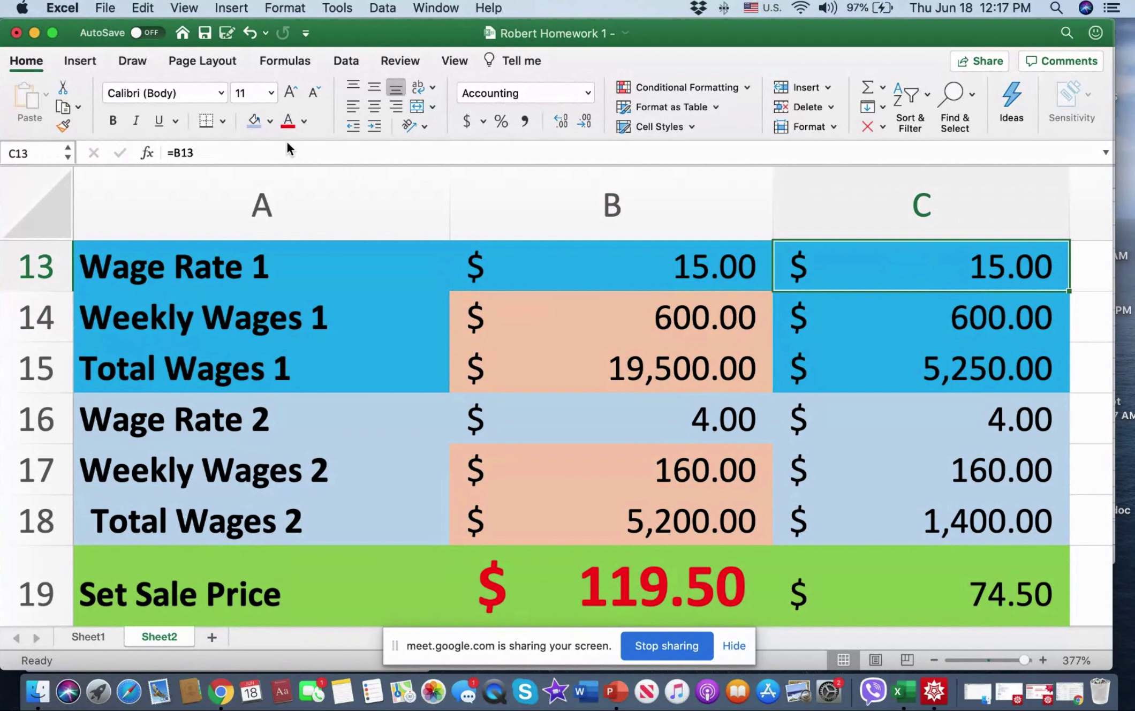
pyautogui.click(270, 122)
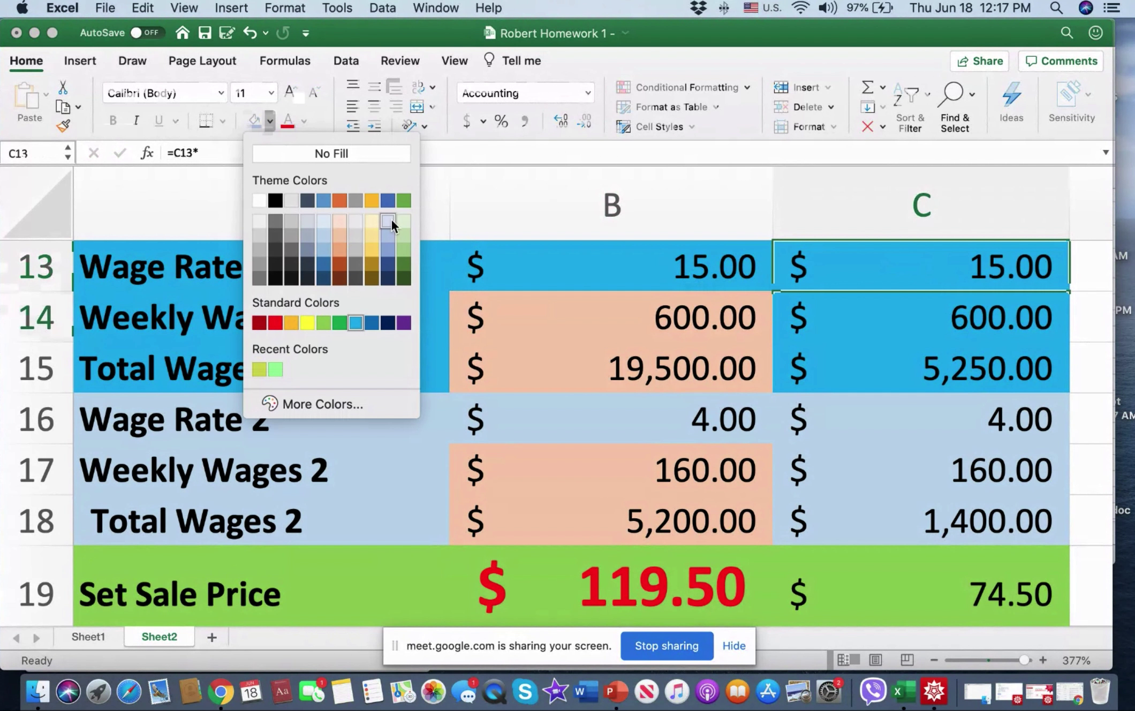
pyautogui.click(402, 232)
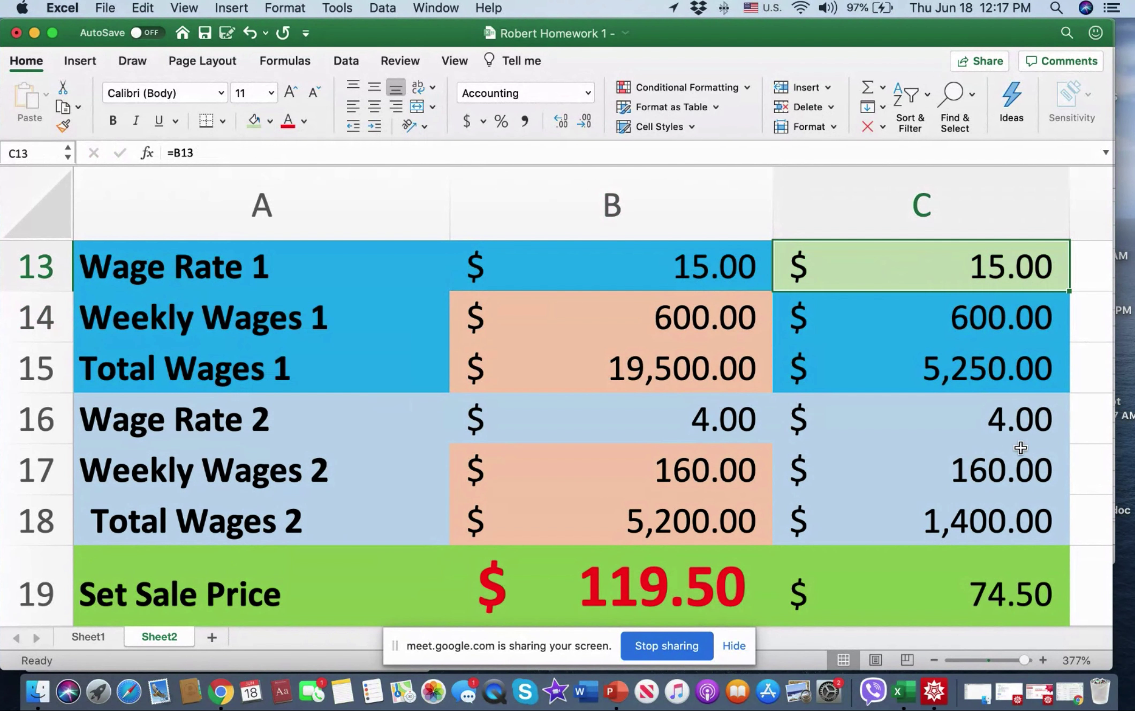
# Link Motor B's Wage Rate 2 to Motor A's with =B16 and give the linked cell the same light green fill.
pyautogui.click(955, 421)
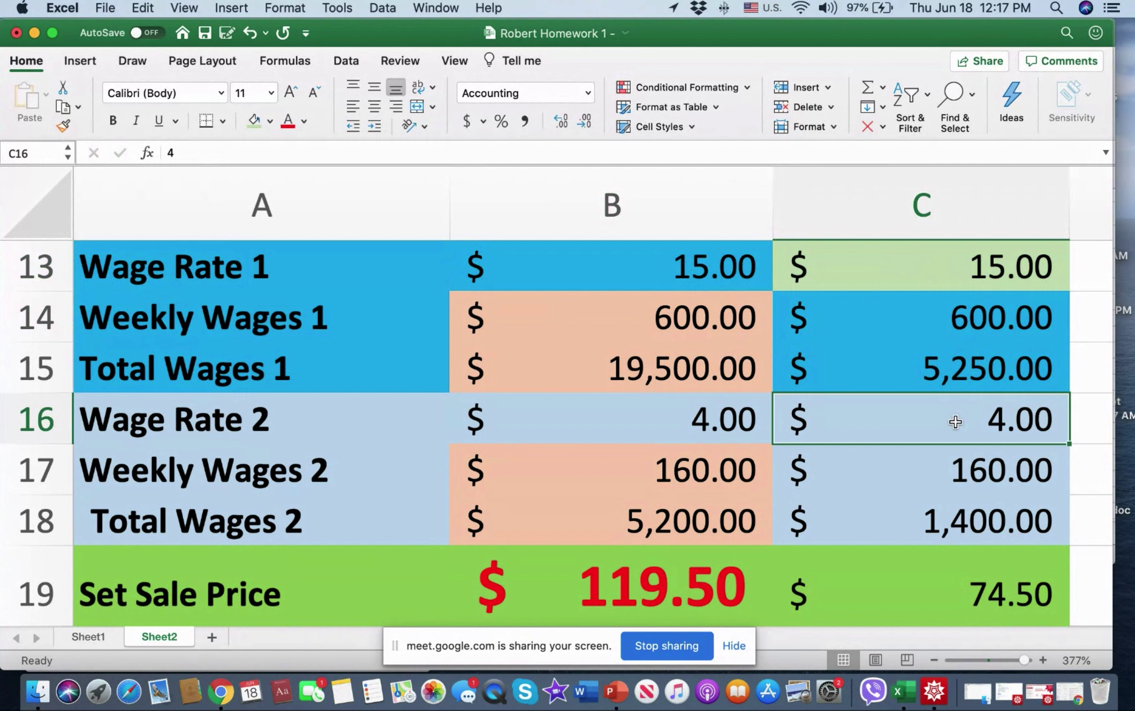
pyautogui.write('=')
pyautogui.press('Left')
pyautogui.press('Return')
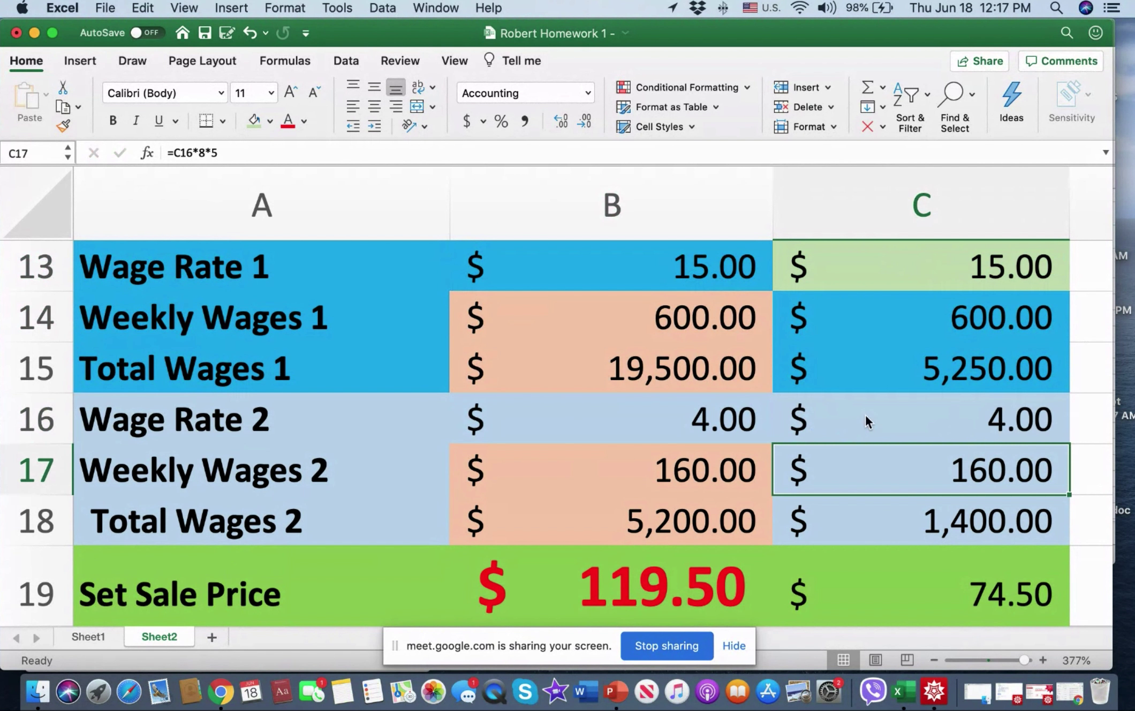
pyautogui.click(864, 415)
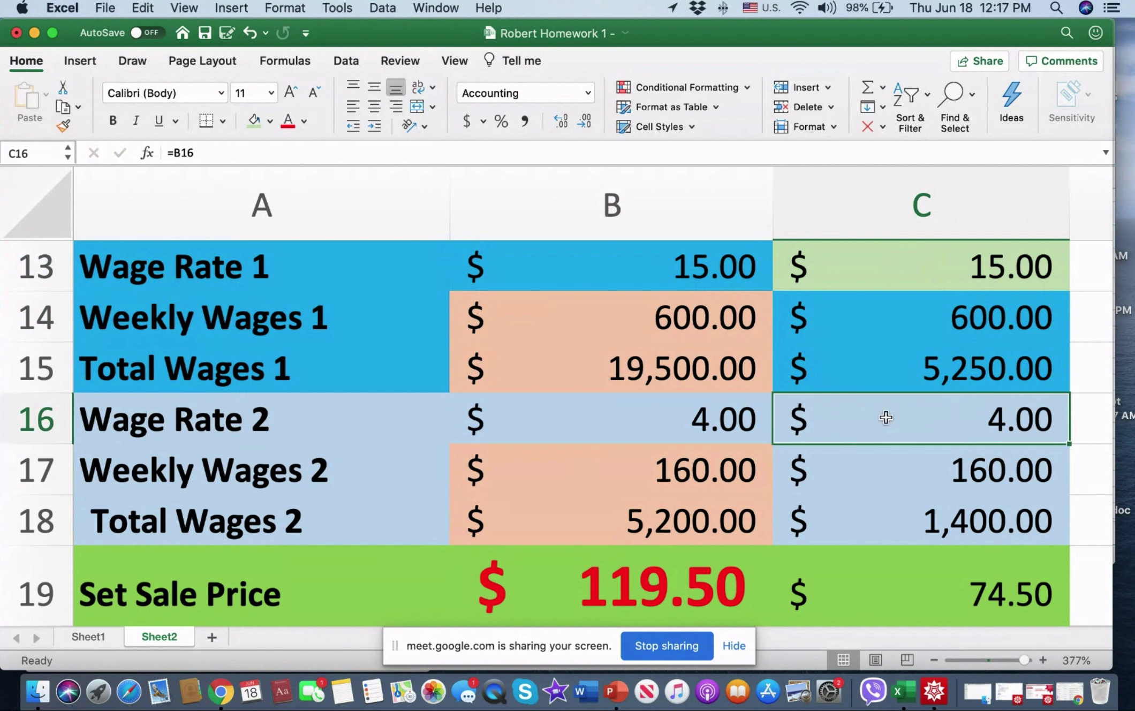
pyautogui.click(259, 121)
# Set Motor A's Wage Rate 1 to 25 and its Wage Rate 2 to 3.
pyautogui.click(635, 272)
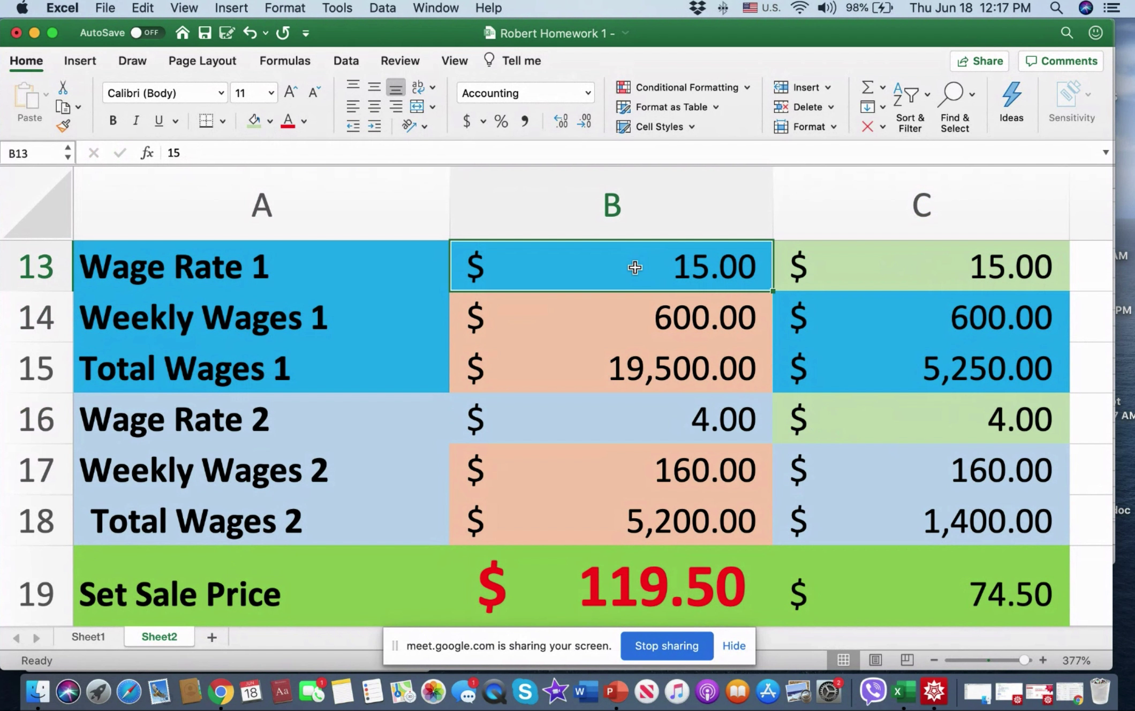
pyautogui.write('25')
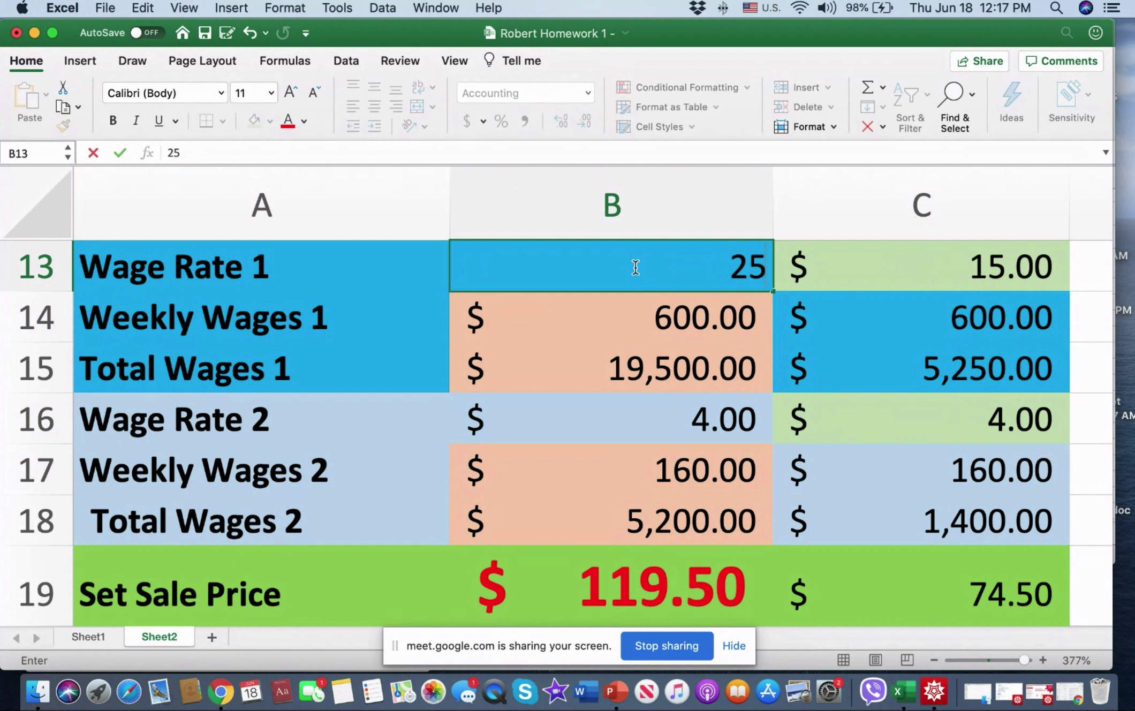
pyautogui.press('Return')
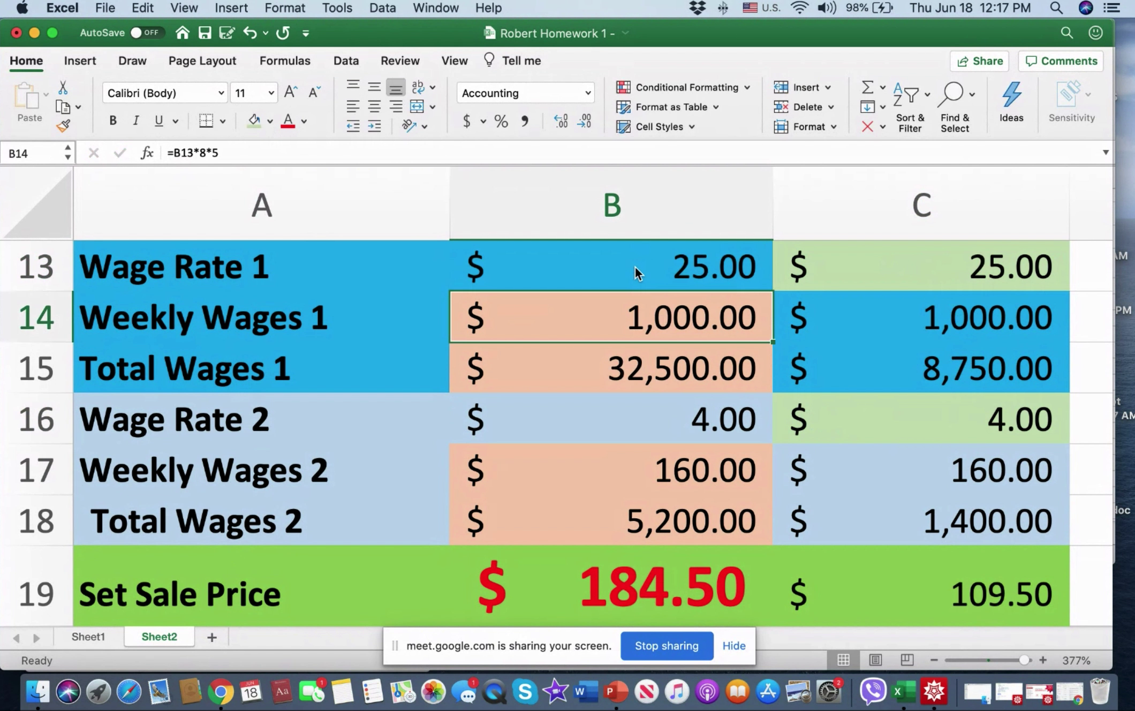
pyautogui.click(653, 421)
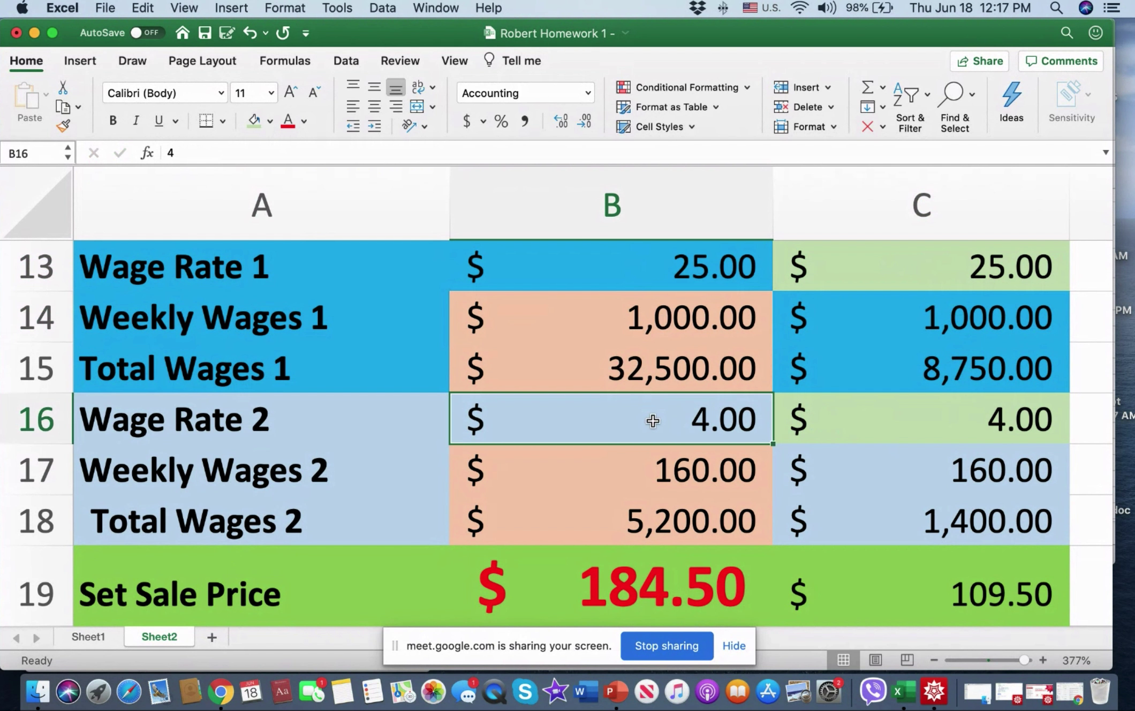
pyautogui.write('3')
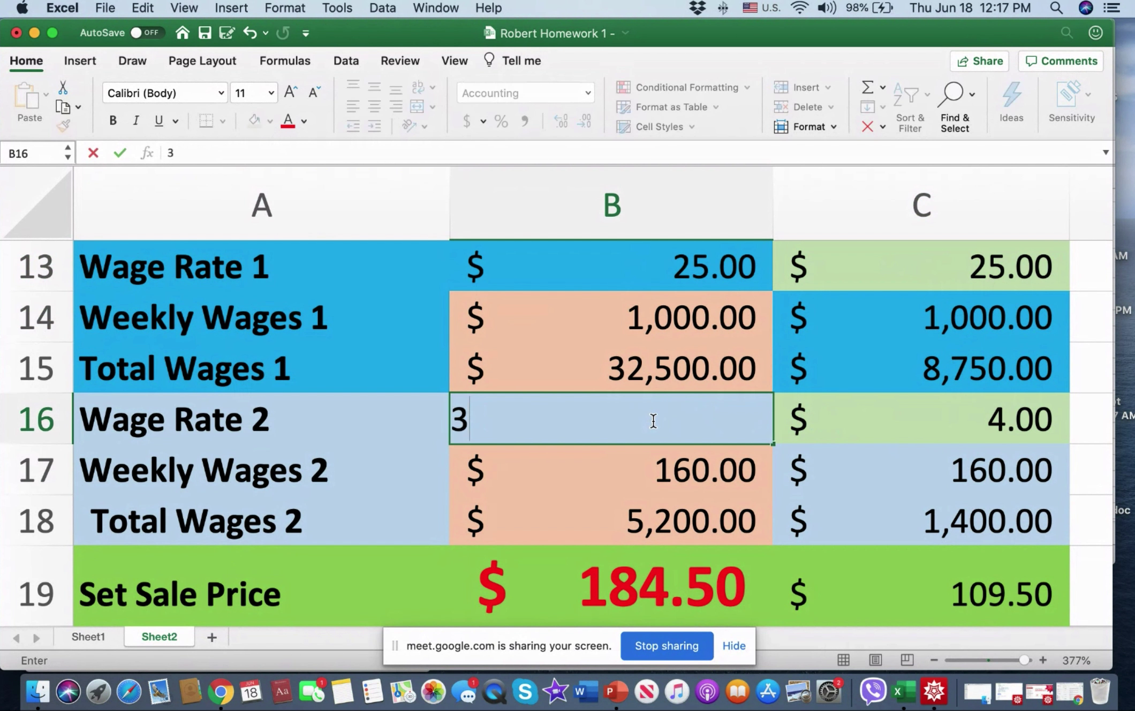
pyautogui.press('Return')
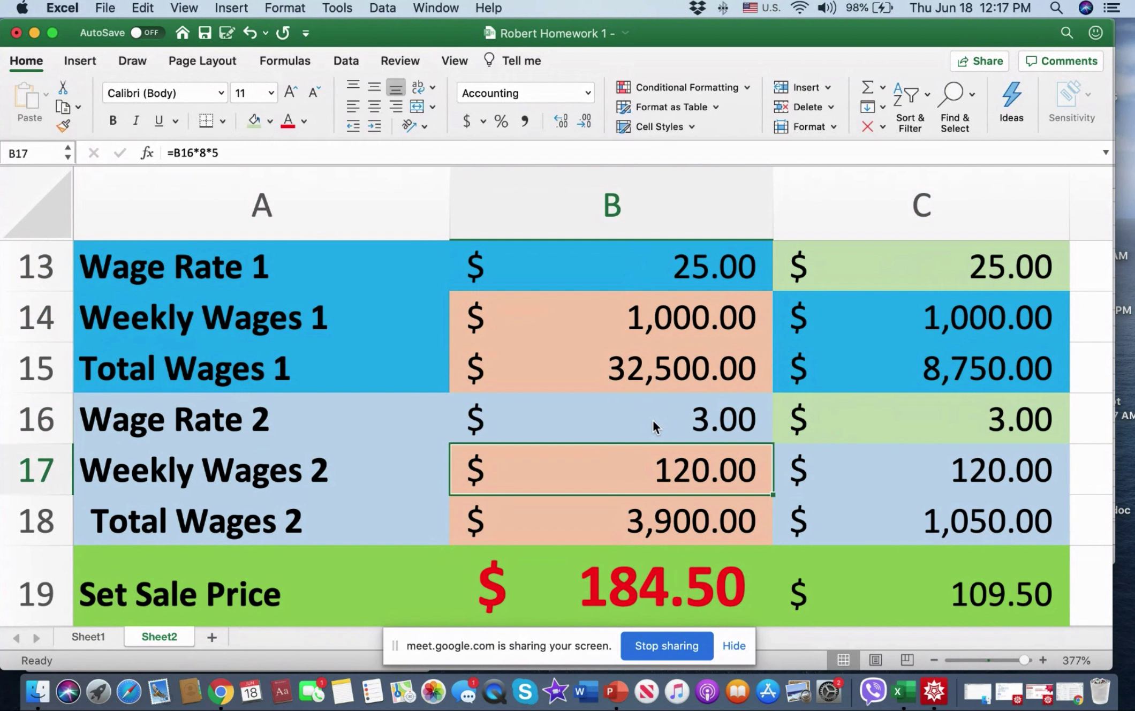
# Inspect both motors' wage rate cells and Motor A's Weekly Wages and Total Wages formulas for both rates.
pyautogui.click(610, 263)
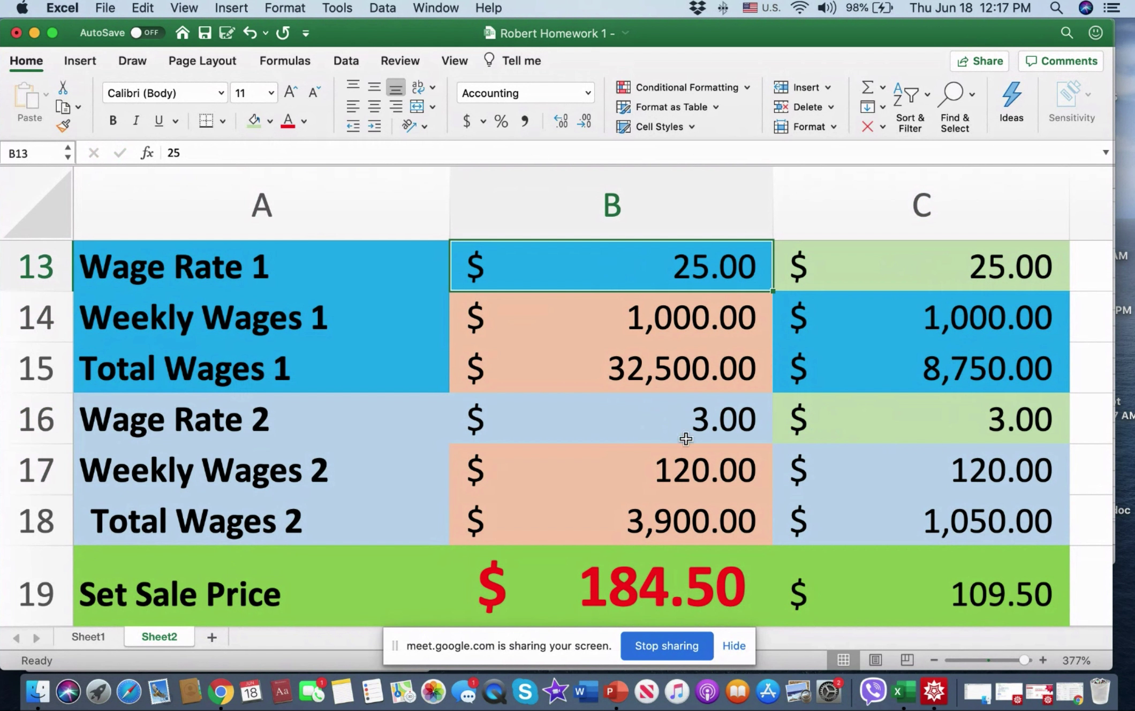
pyautogui.click(688, 428)
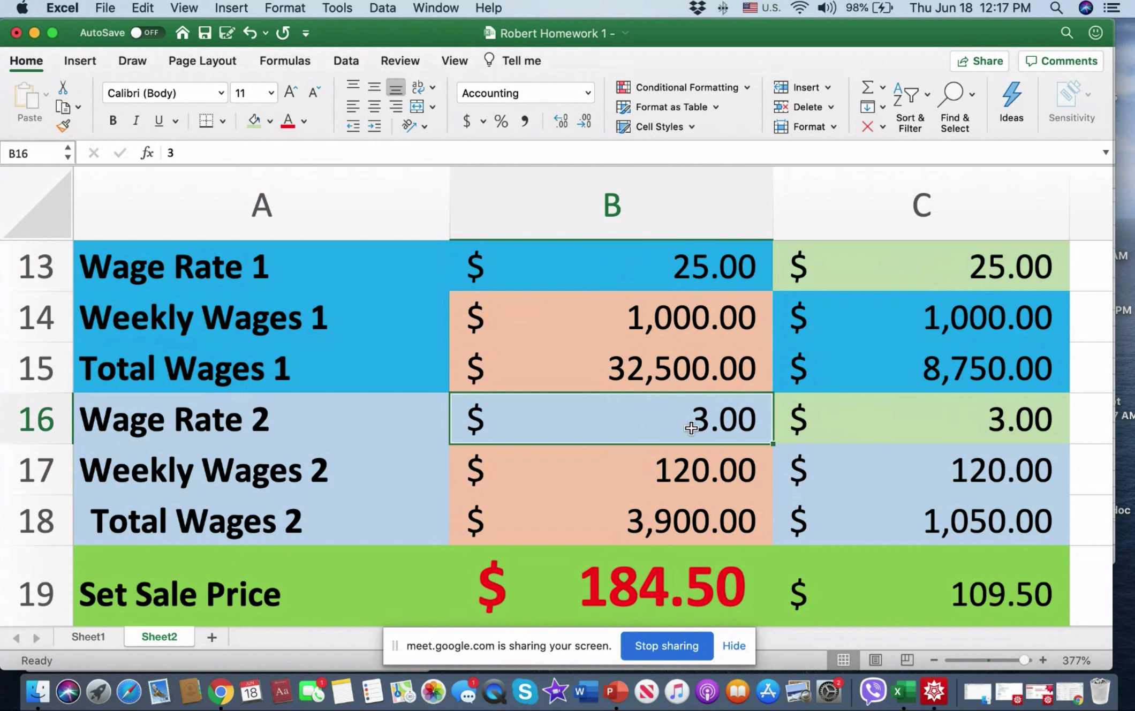
pyautogui.click(933, 273)
pyautogui.click(968, 425)
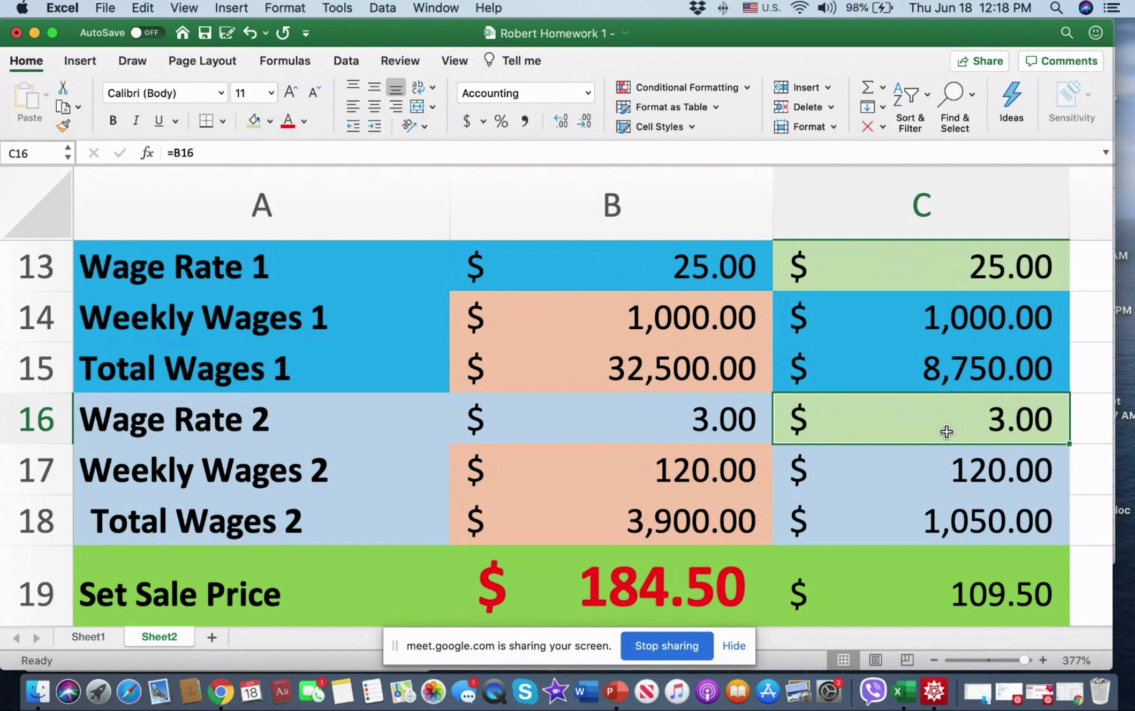
pyautogui.click(679, 319)
pyautogui.click(654, 371)
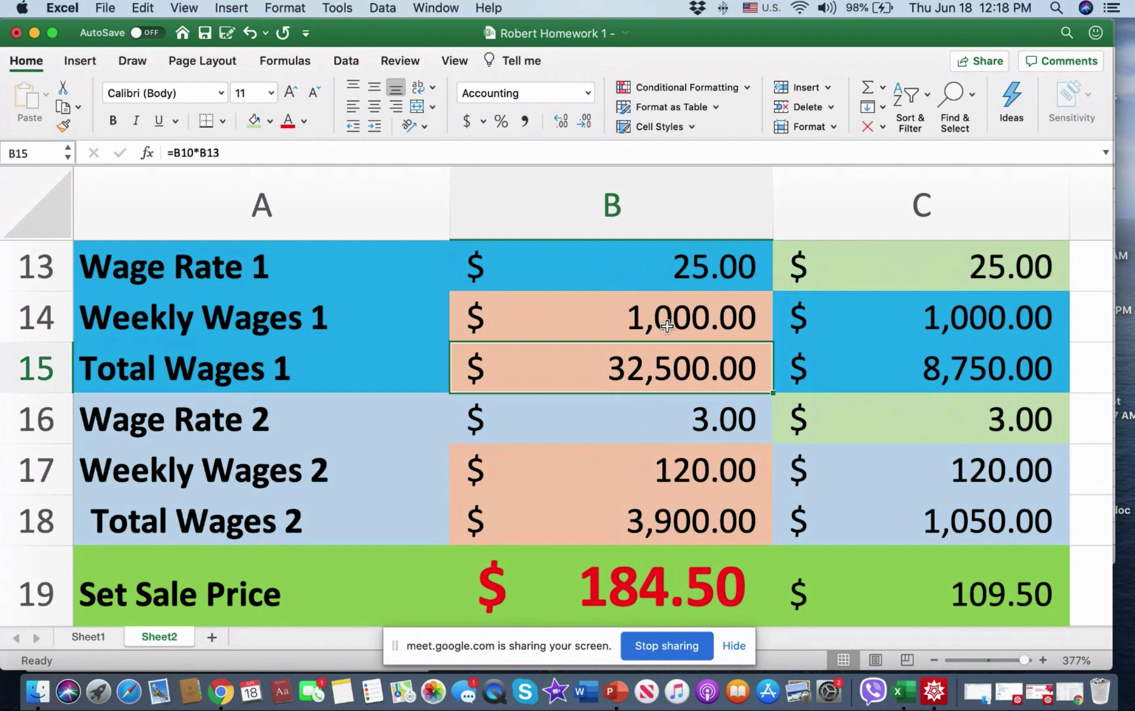
pyautogui.click(668, 321)
pyautogui.click(670, 362)
pyautogui.click(710, 477)
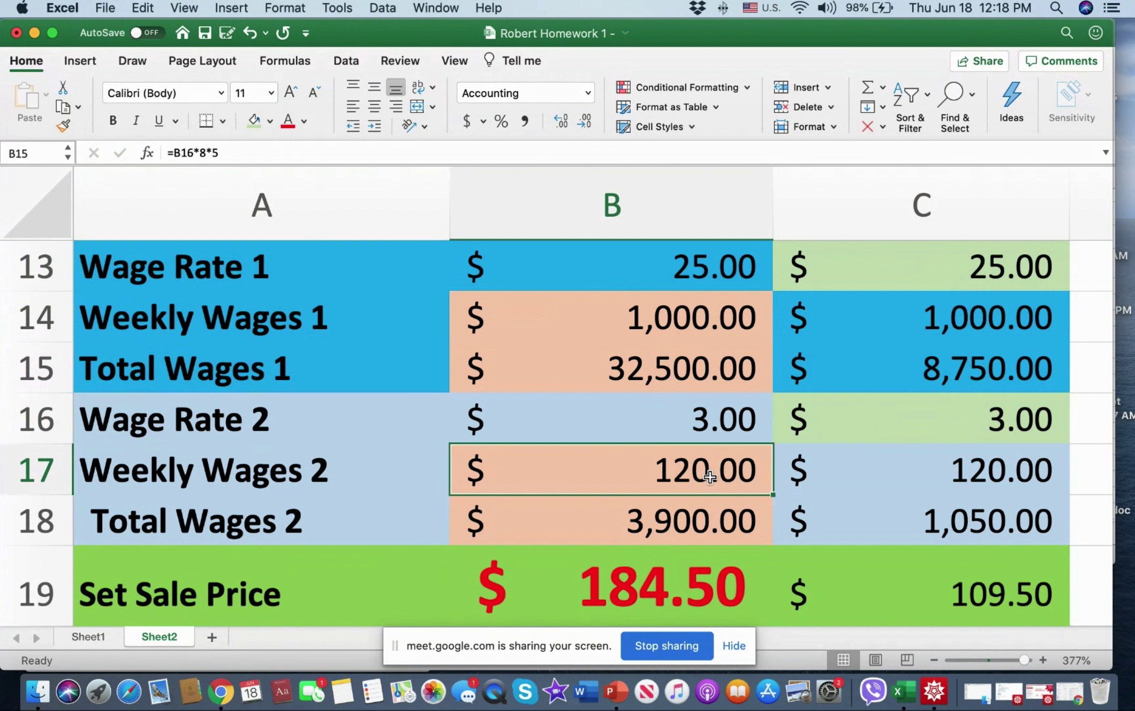
pyautogui.click(703, 518)
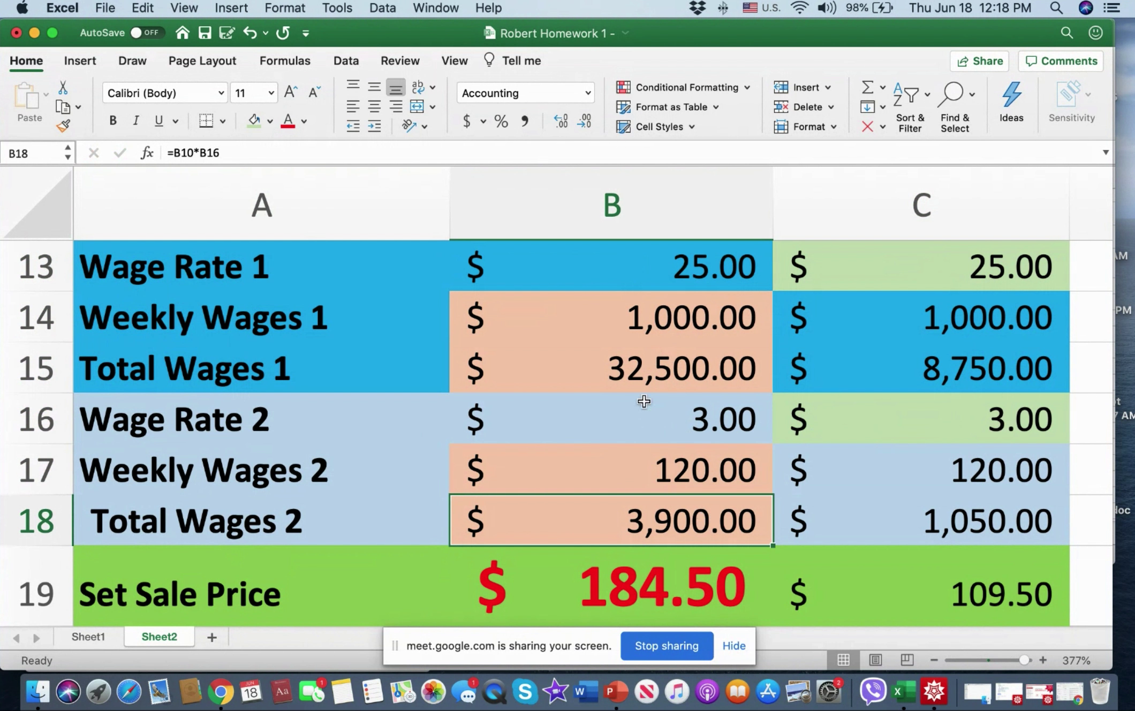
pyautogui.click(682, 320)
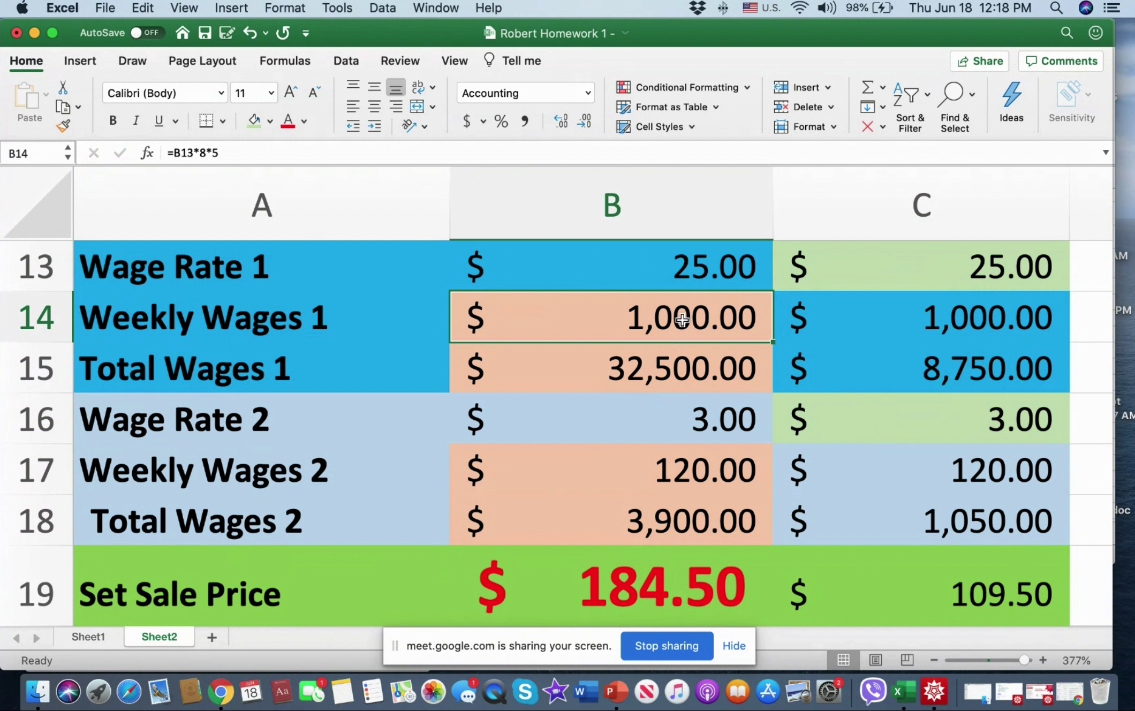
# Try copying Motor A's Weekly Wages 1 and Total Wages 1 formulas into its Weekly Wages 2 and Total Wages 2 cells, and undo the paste.
pyautogui.moveTo(682, 320); pyautogui.dragTo(671, 357)
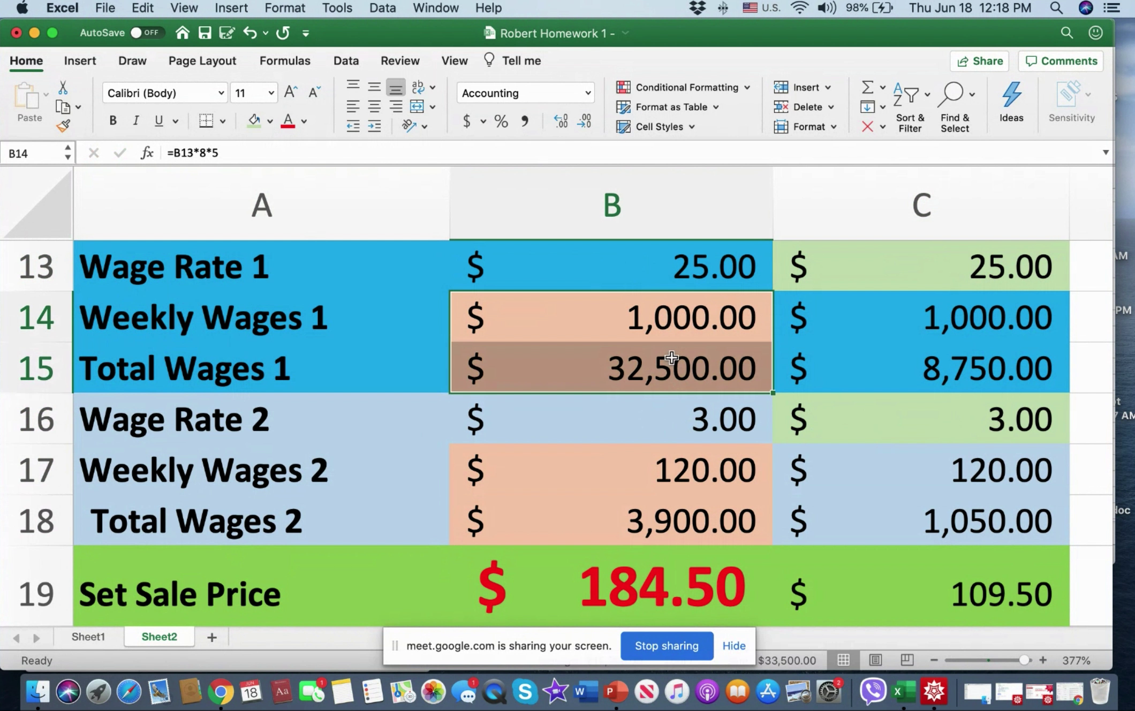
pyautogui.press('cmd+c')
pyautogui.click(684, 471)
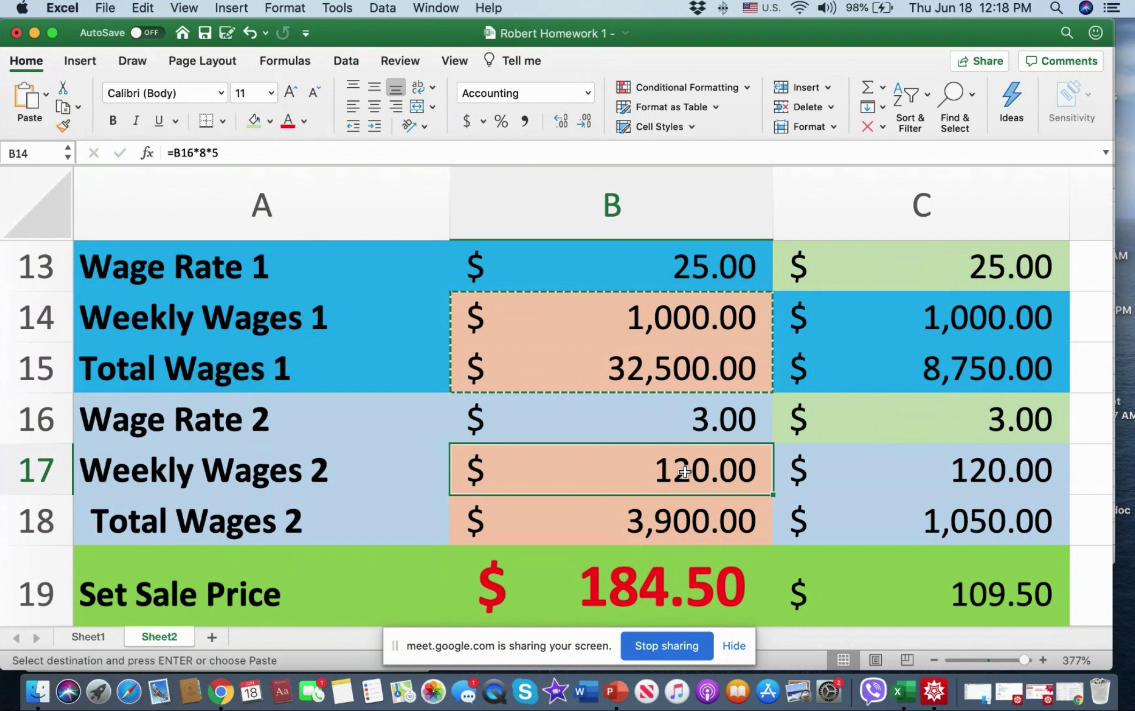
pyautogui.press('cmd+v')
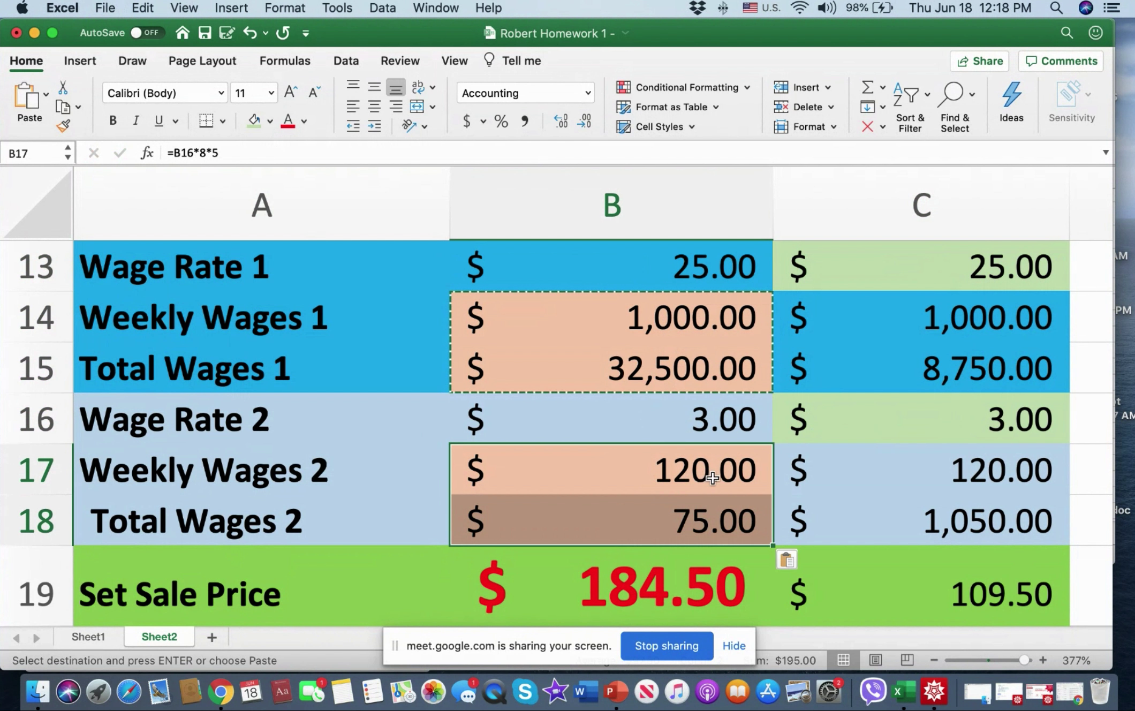
pyautogui.click(252, 32)
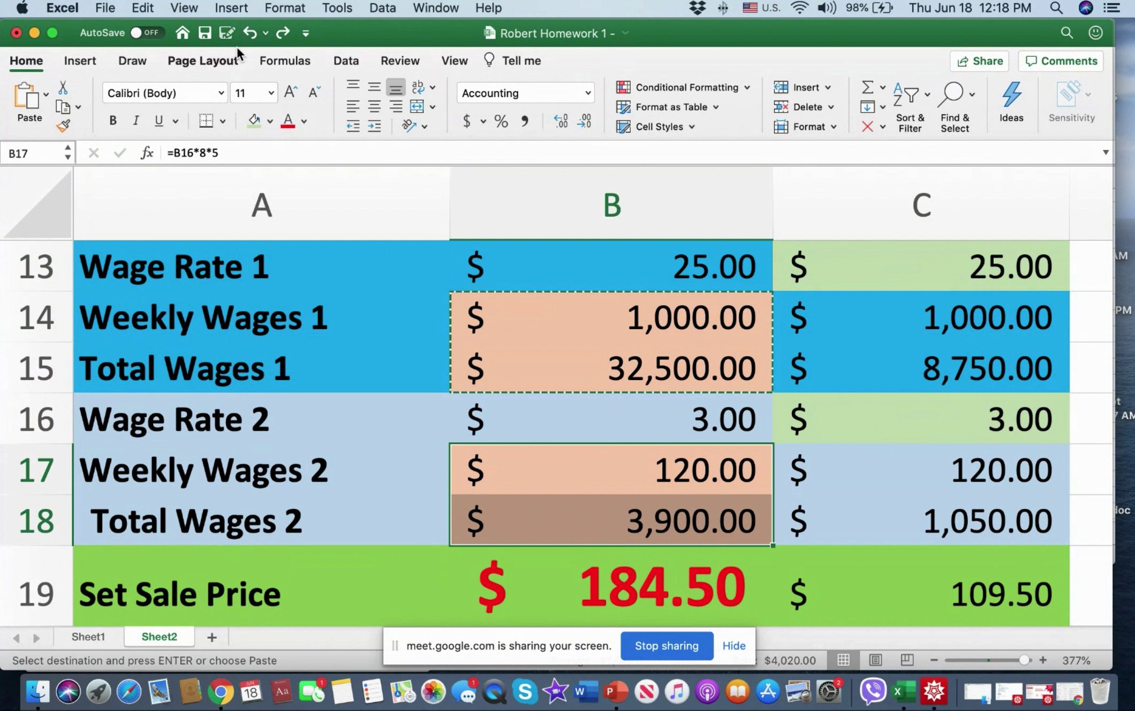
pyautogui.click(283, 33)
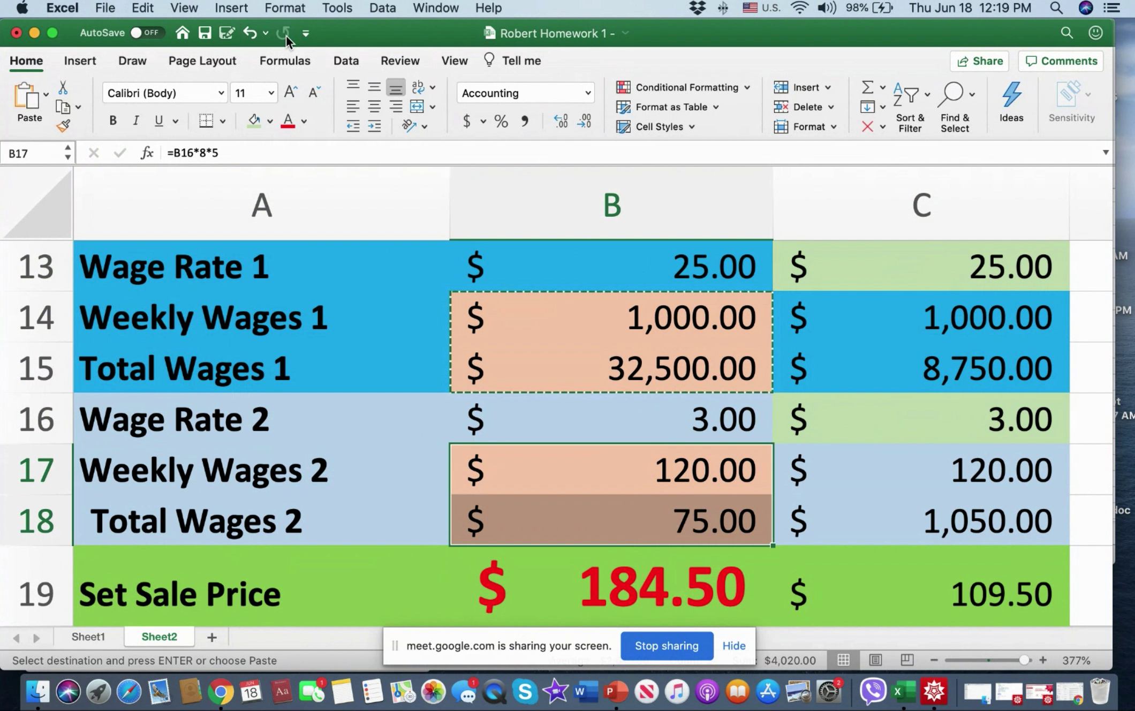
pyautogui.click(249, 34)
# Compare Motor A's Weekly Wages 1 and Weekly Wages 2 formulas and the wage rate cell each one refers to.
pyautogui.click(635, 320)
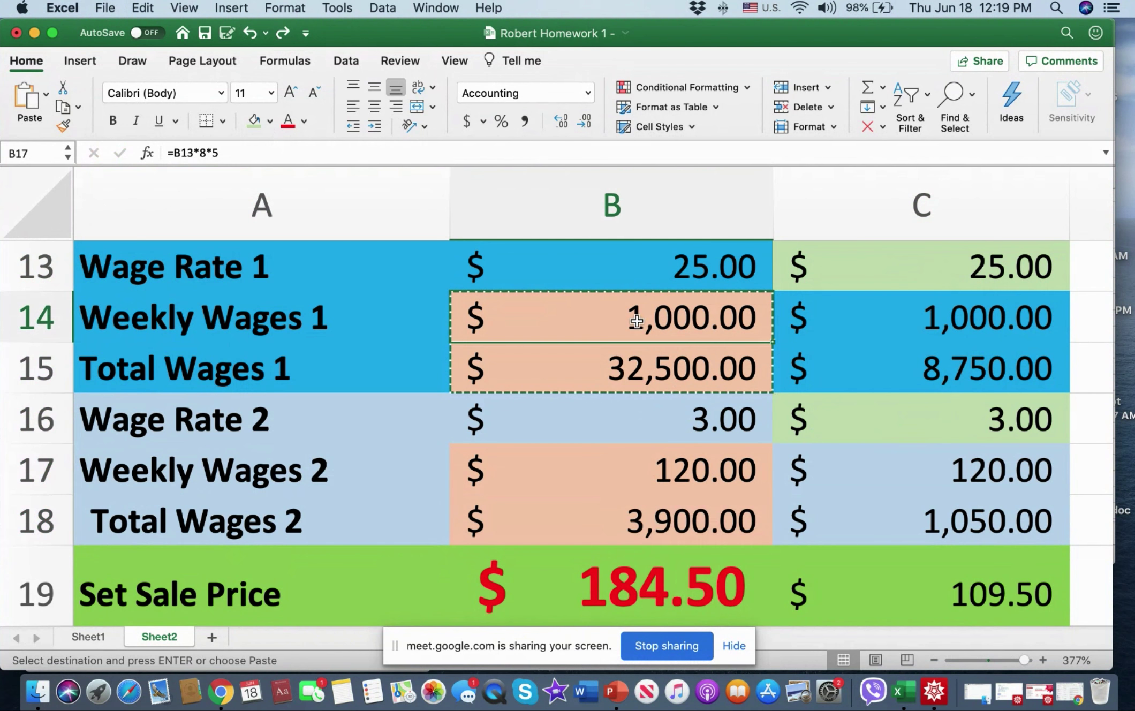
pyautogui.click(655, 479)
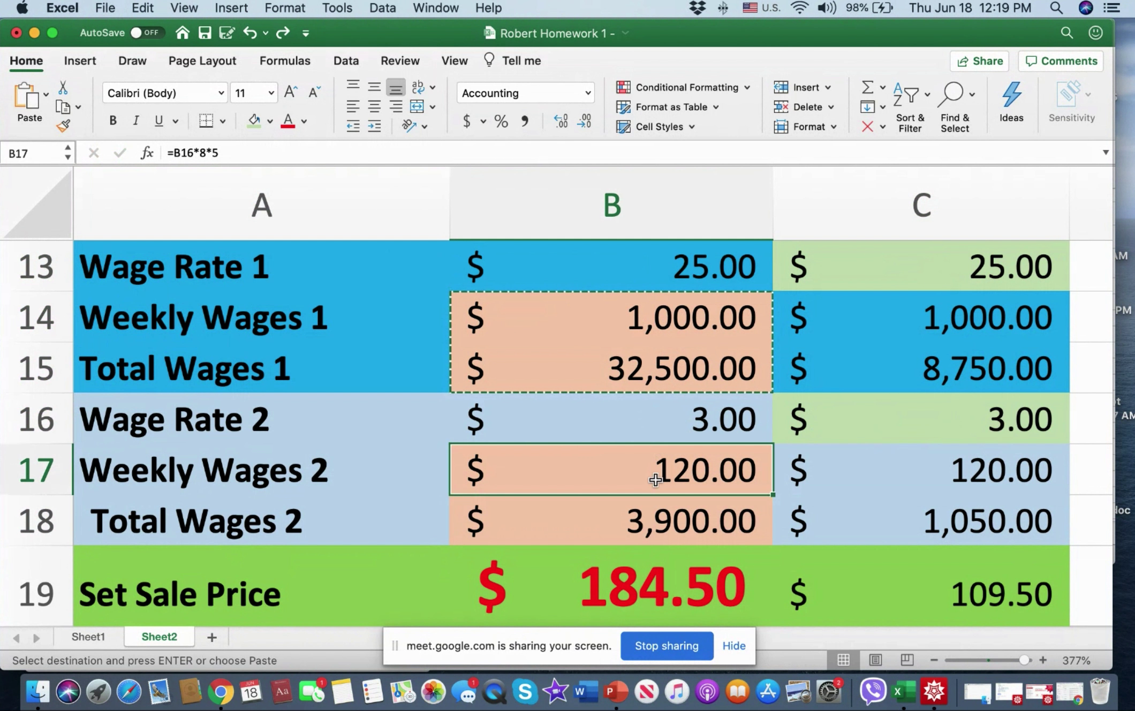
pyautogui.click(585, 327)
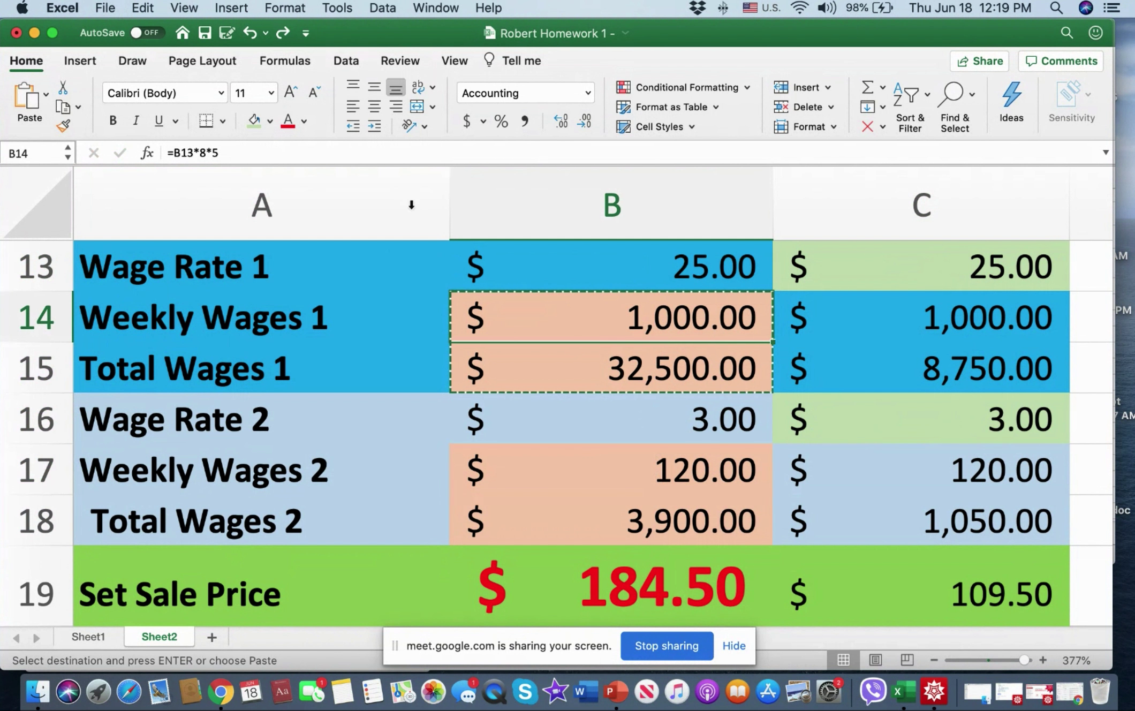
pyautogui.click(341, 151)
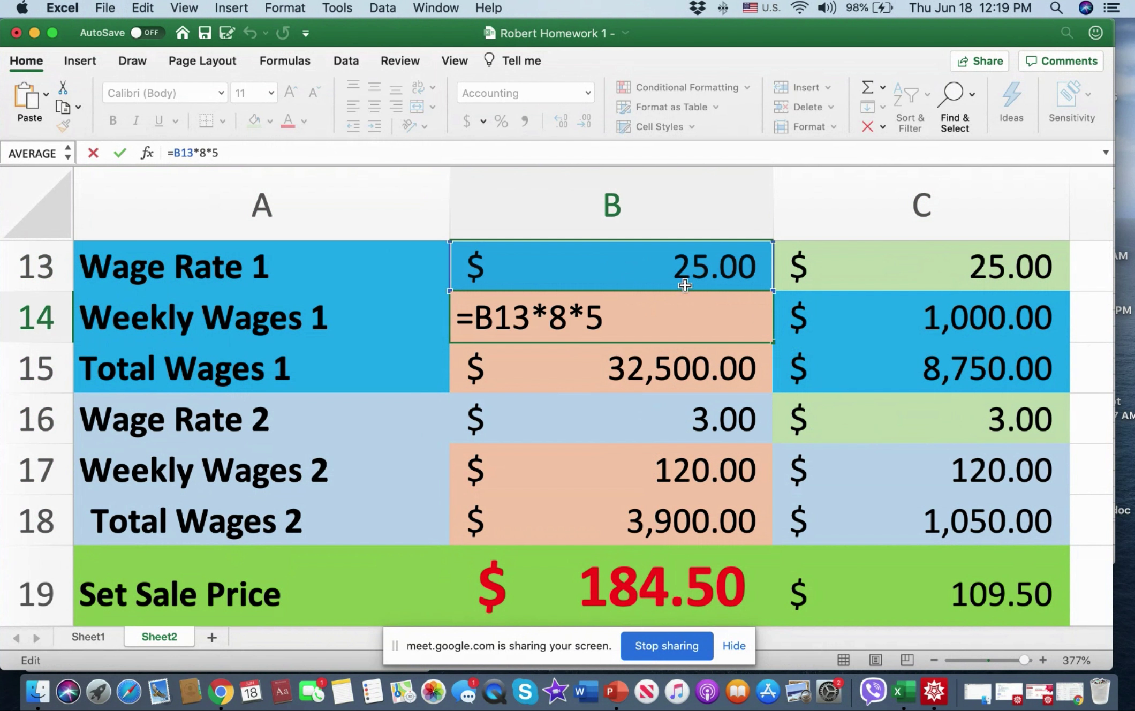
pyautogui.scroll(-1, 684, 285)
pyautogui.scroll(2, 685, 285)
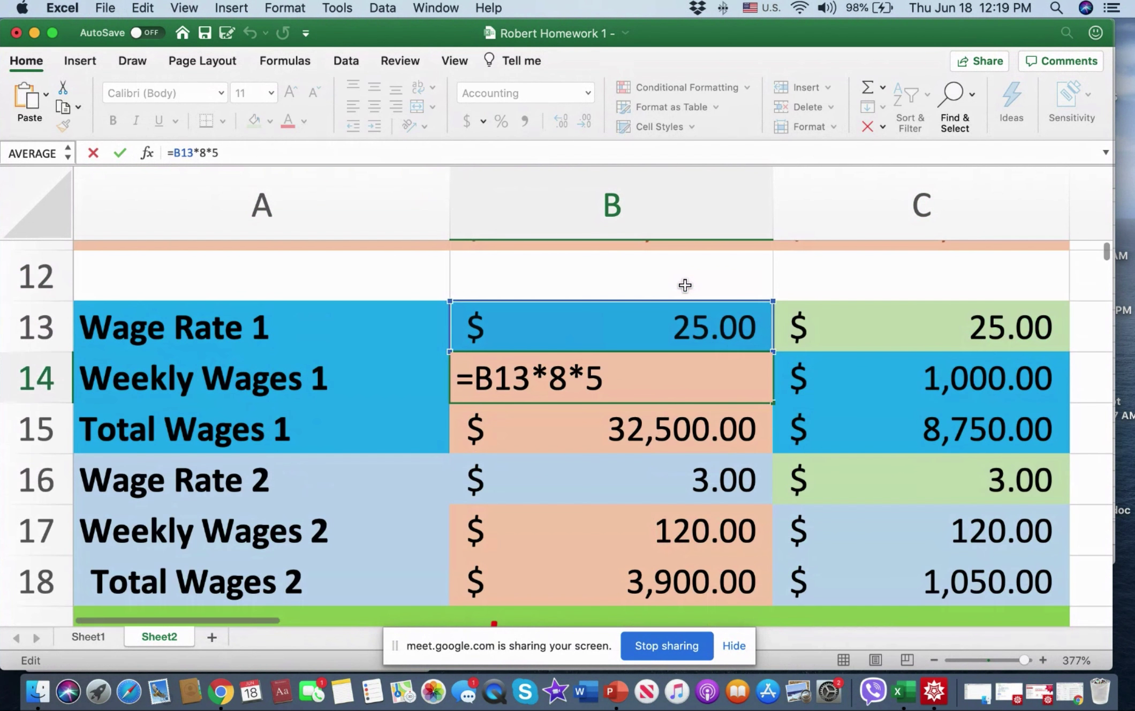
pyautogui.click(651, 329)
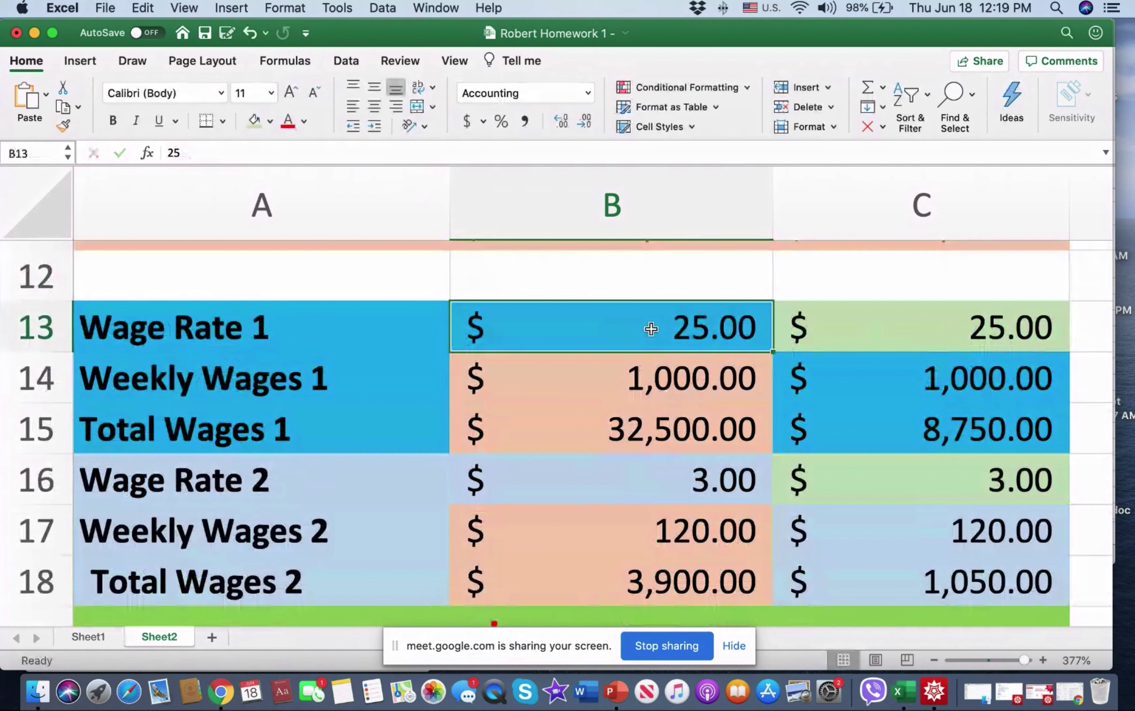
pyautogui.click(671, 390)
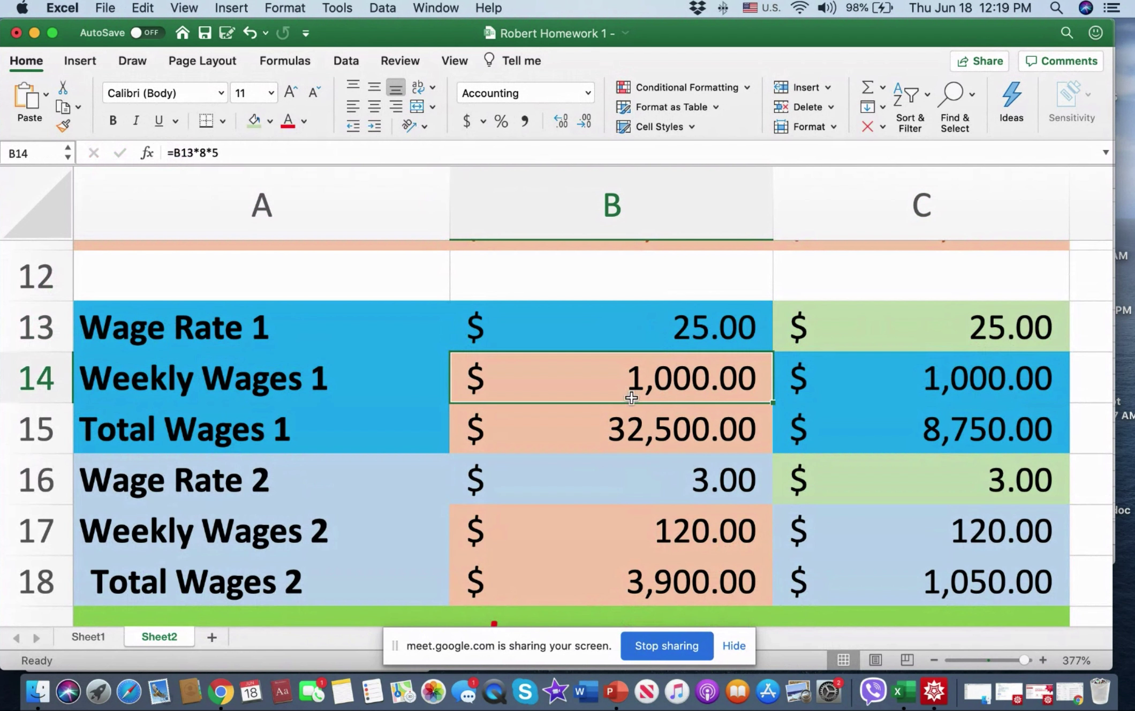
pyautogui.click(247, 152)
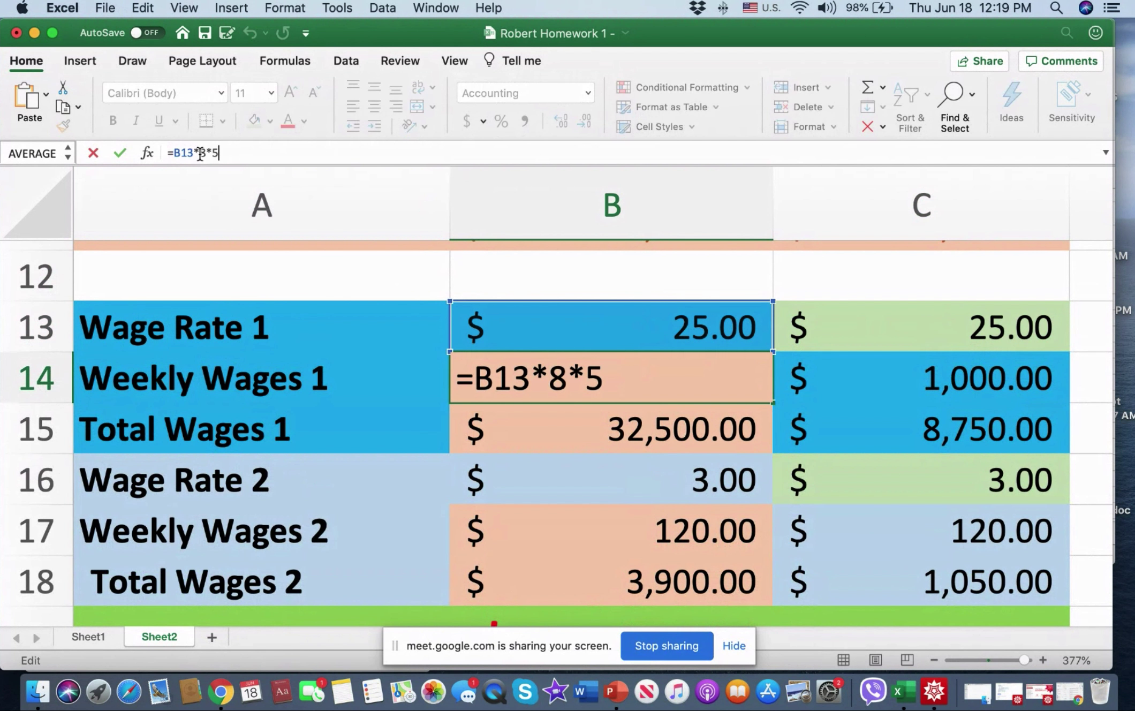
pyautogui.click(676, 537)
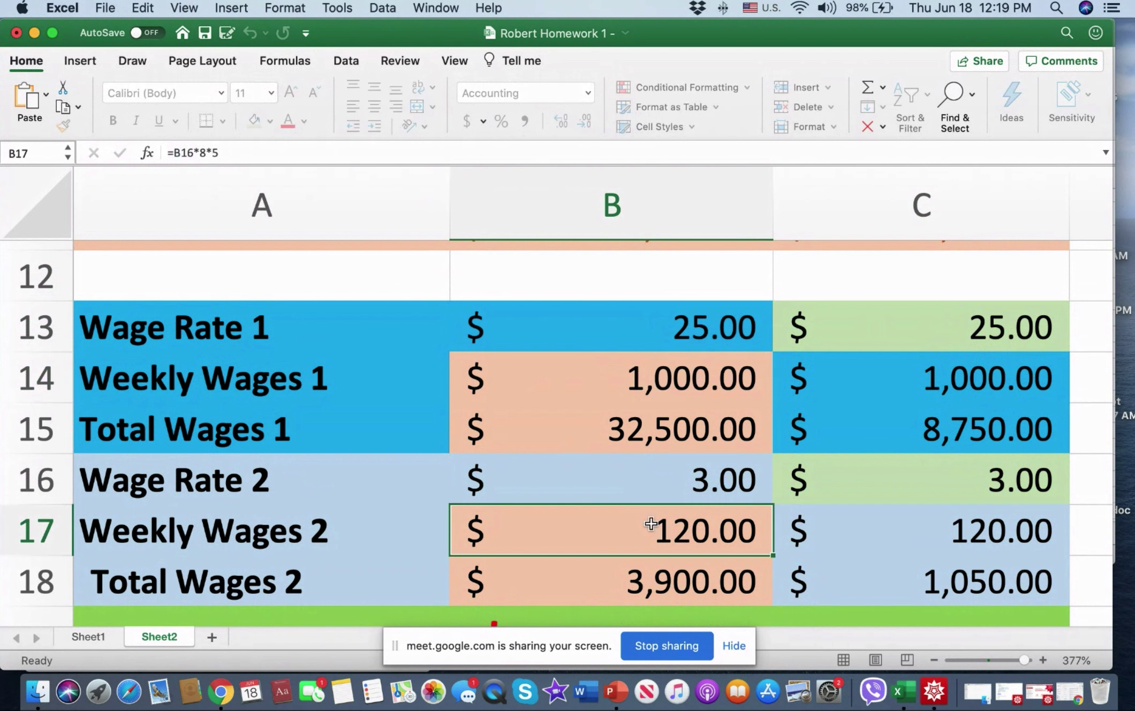
pyautogui.click(278, 153)
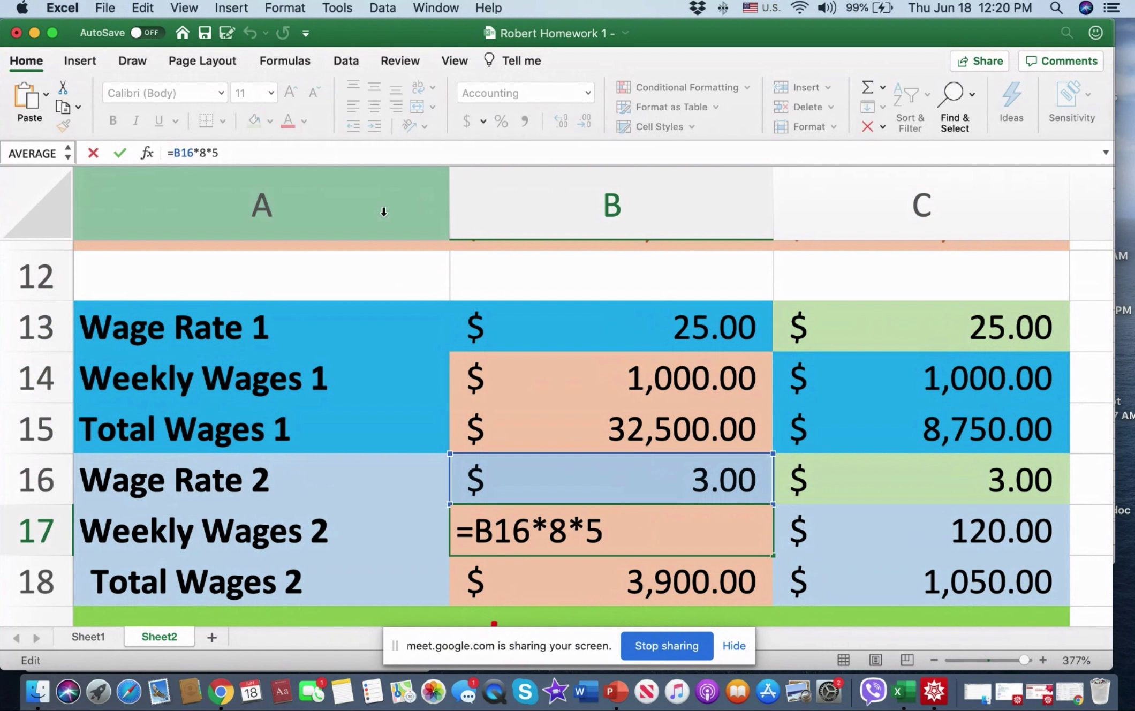
pyautogui.click(623, 375)
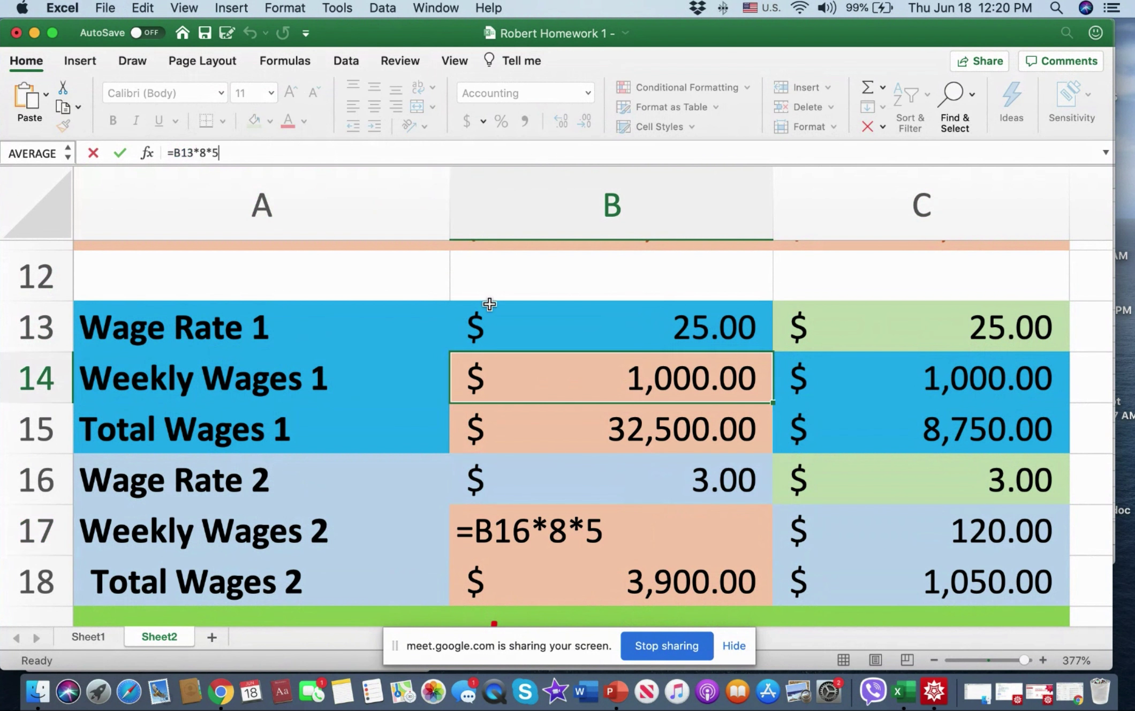
pyautogui.click(306, 152)
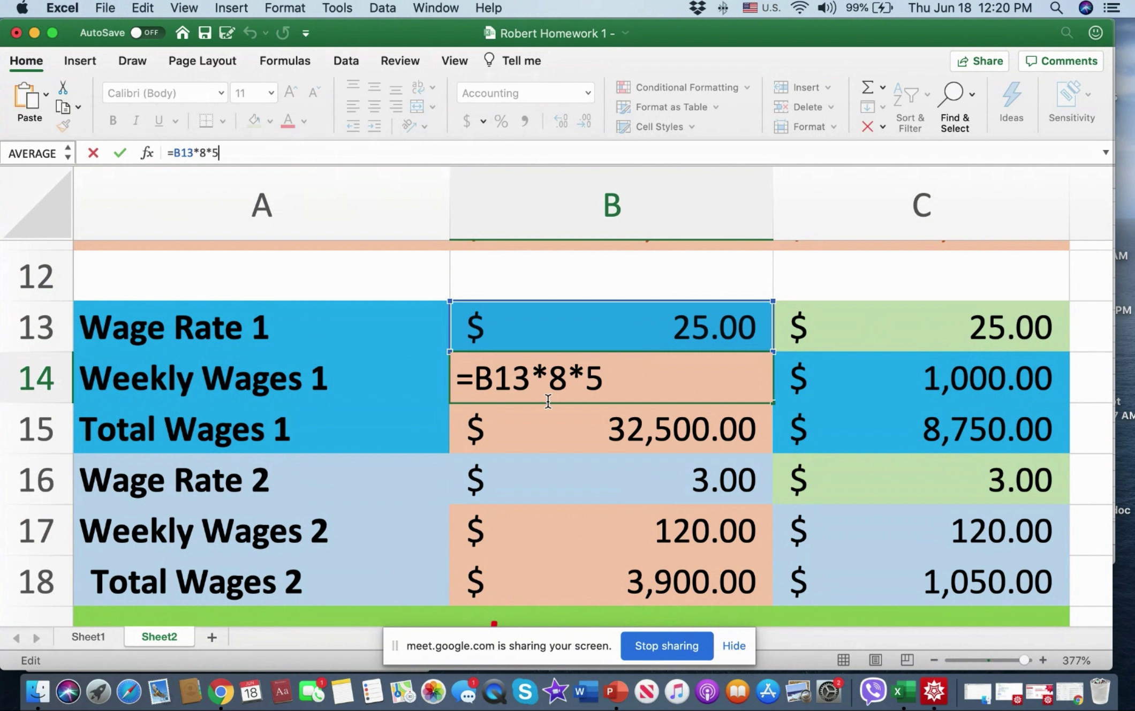
# Inspect Motor A's Set Sale Price formula and check the hours and units rows above the wage section.
pyautogui.scroll(-2, 592, 459)
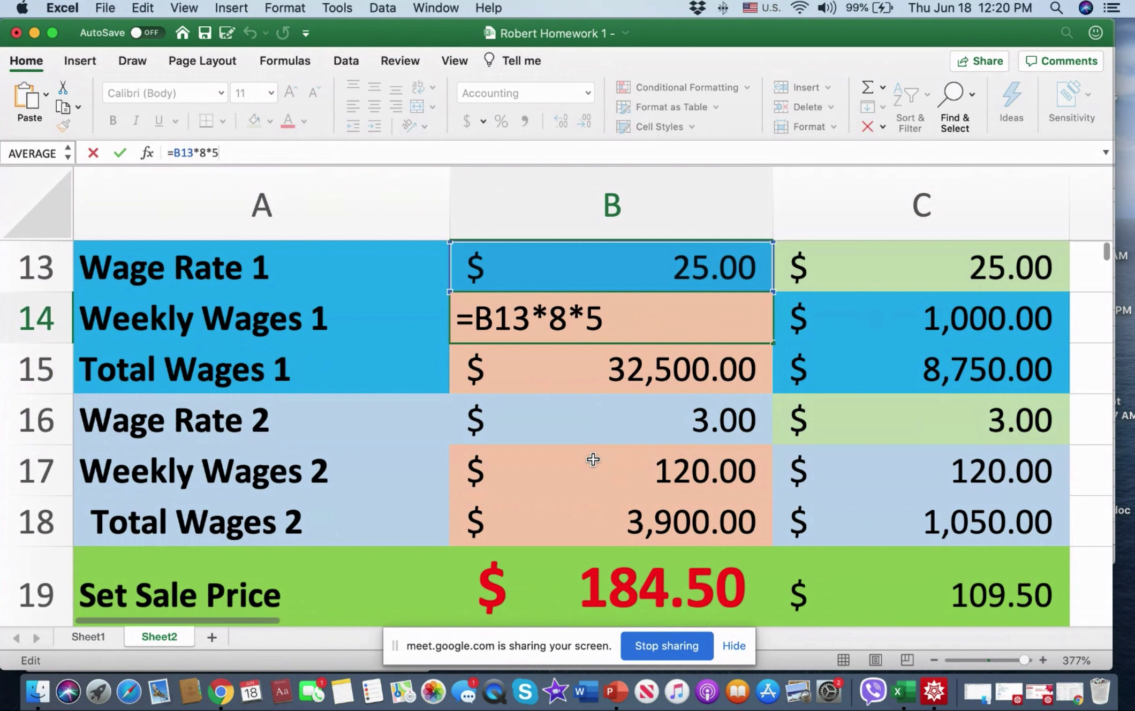
pyautogui.scroll(-6, 592, 459)
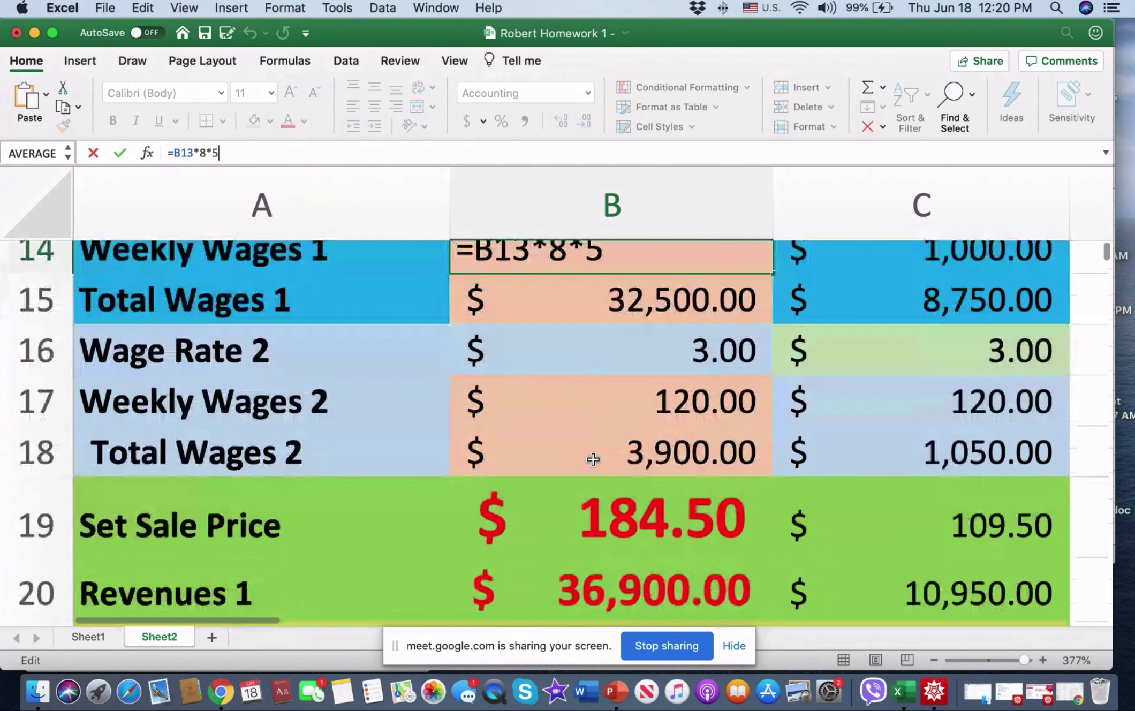
pyautogui.scroll(-3, 593, 459)
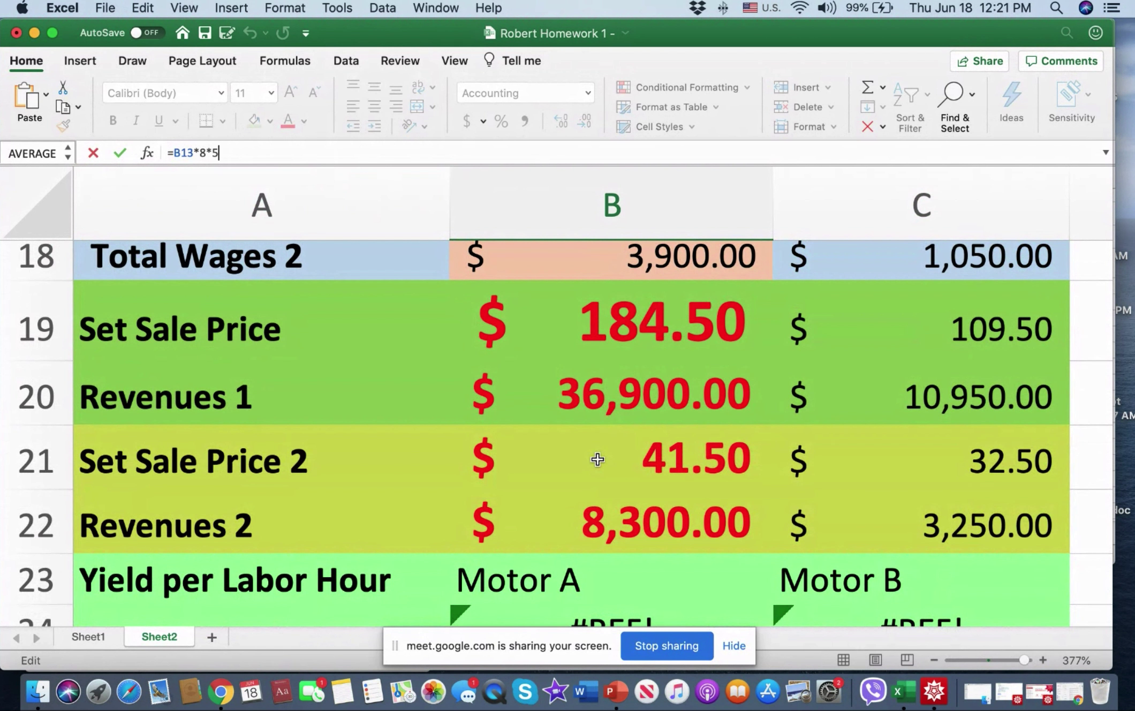
pyautogui.click(590, 332)
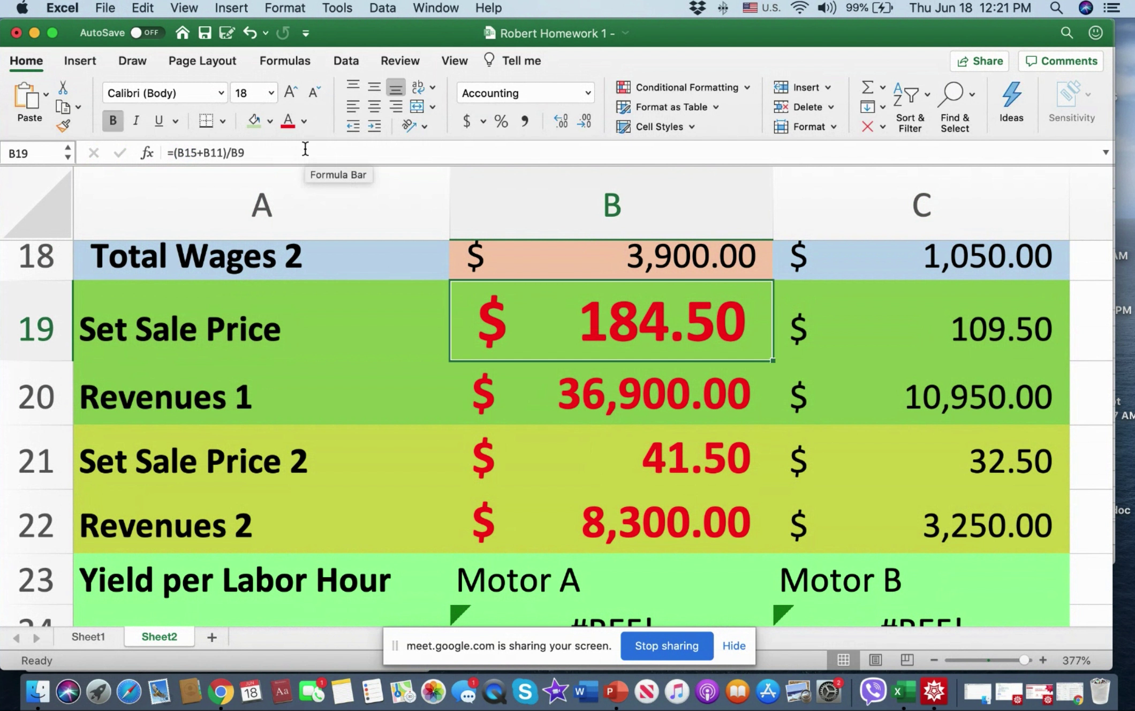
pyautogui.click(306, 150)
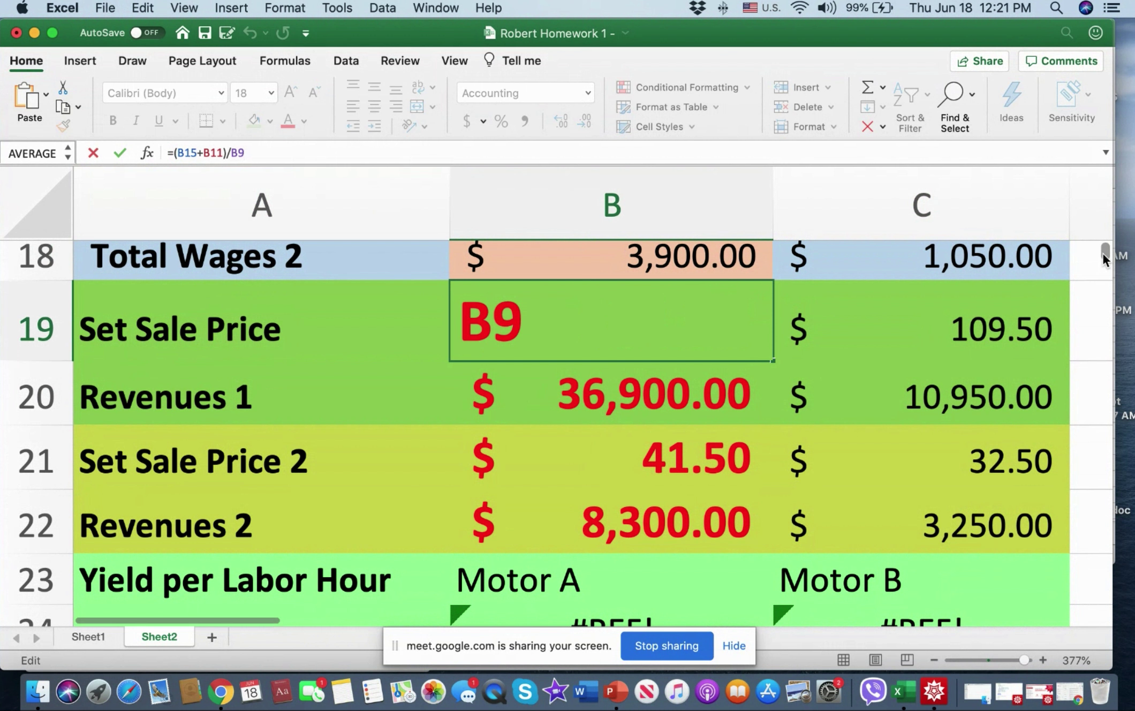
pyautogui.moveTo(1104, 257); pyautogui.dragTo(1105, 251)
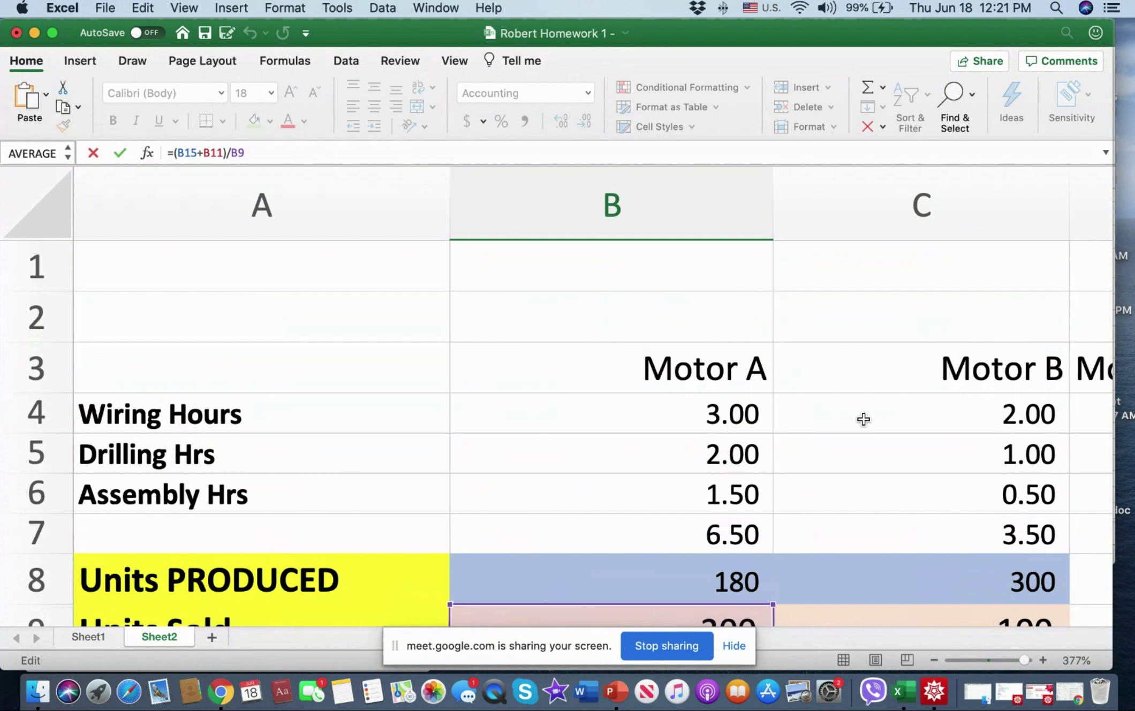
pyautogui.click(840, 337)
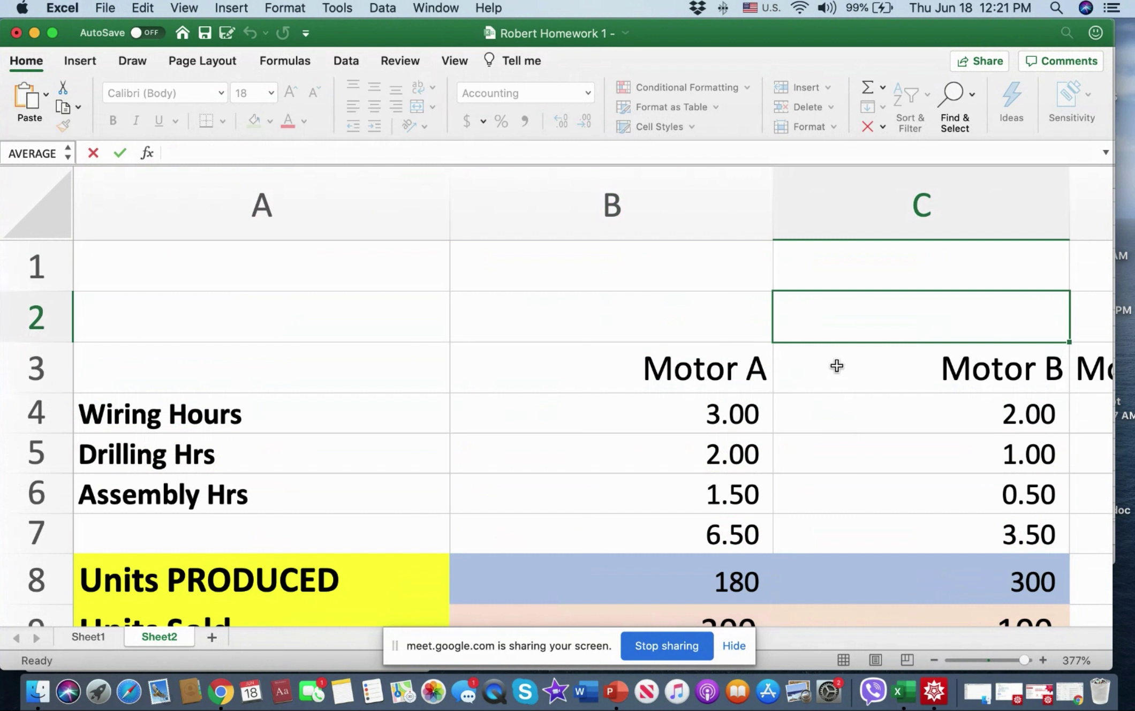
# Trace Motor A's Set Sale Price formula to the Total Wages 1, Profit and Units Sold cells with all of them in view.
pyautogui.scroll(-5, 838, 398)
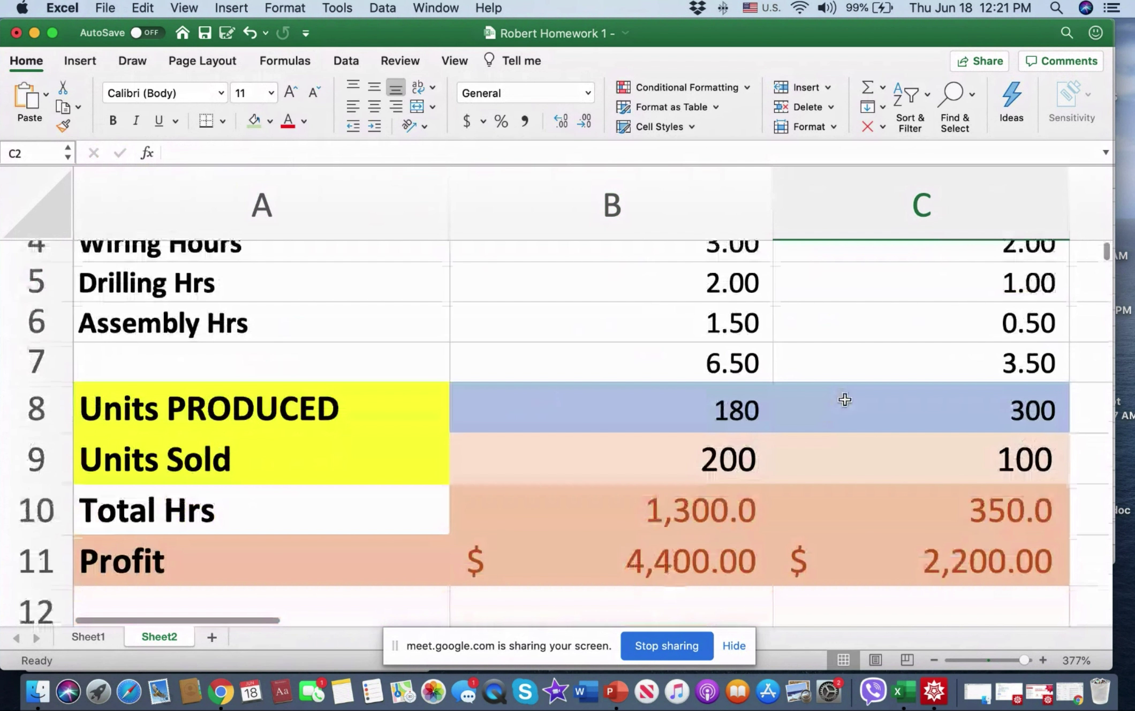
pyautogui.scroll(-4, 838, 413)
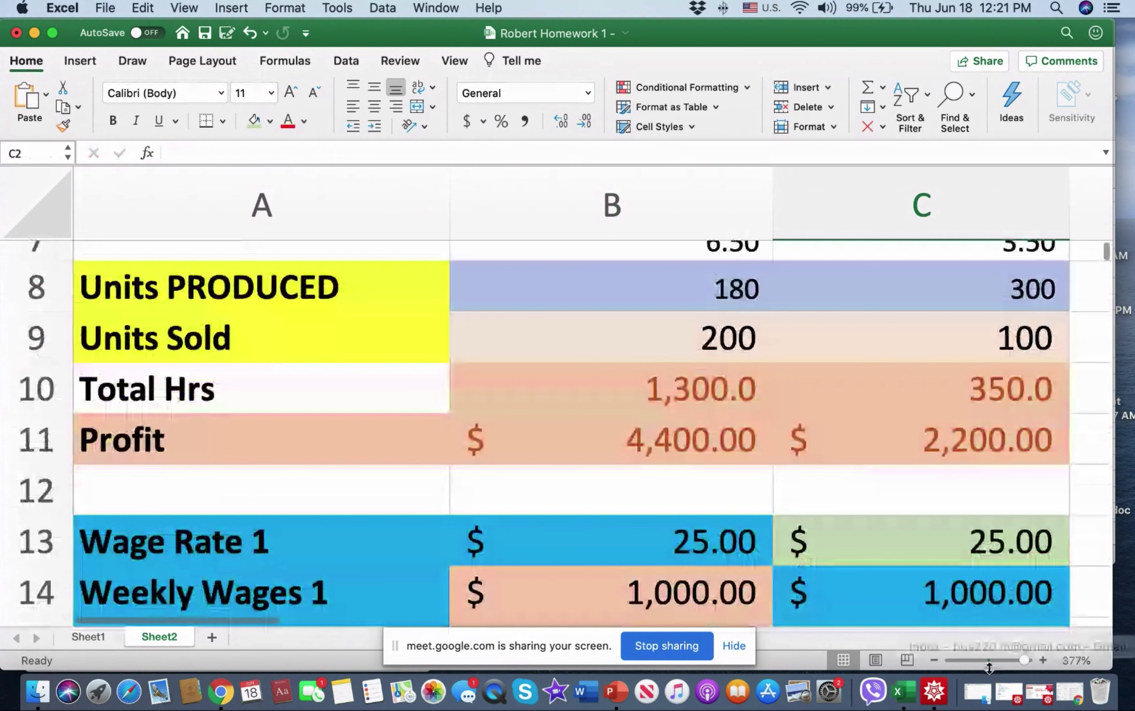
pyautogui.moveTo(1019, 660); pyautogui.dragTo(1009, 664)
pyautogui.scroll(-2, 870, 572)
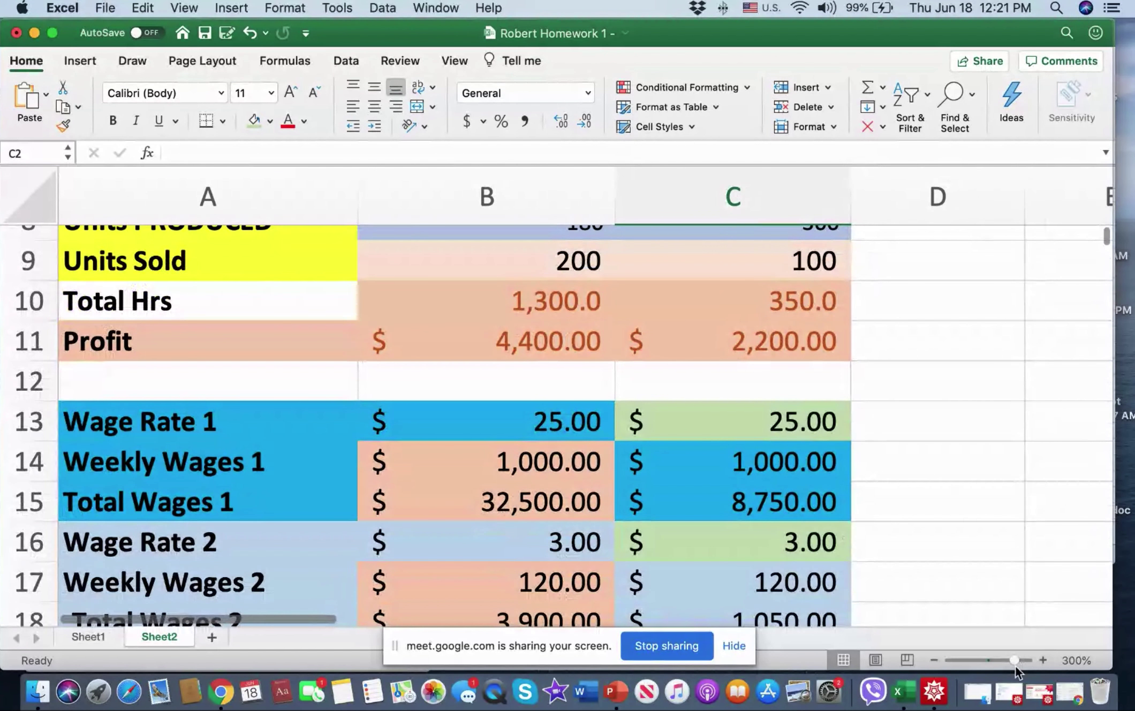
pyautogui.moveTo(1016, 667); pyautogui.dragTo(1001, 663)
pyautogui.click(353, 534)
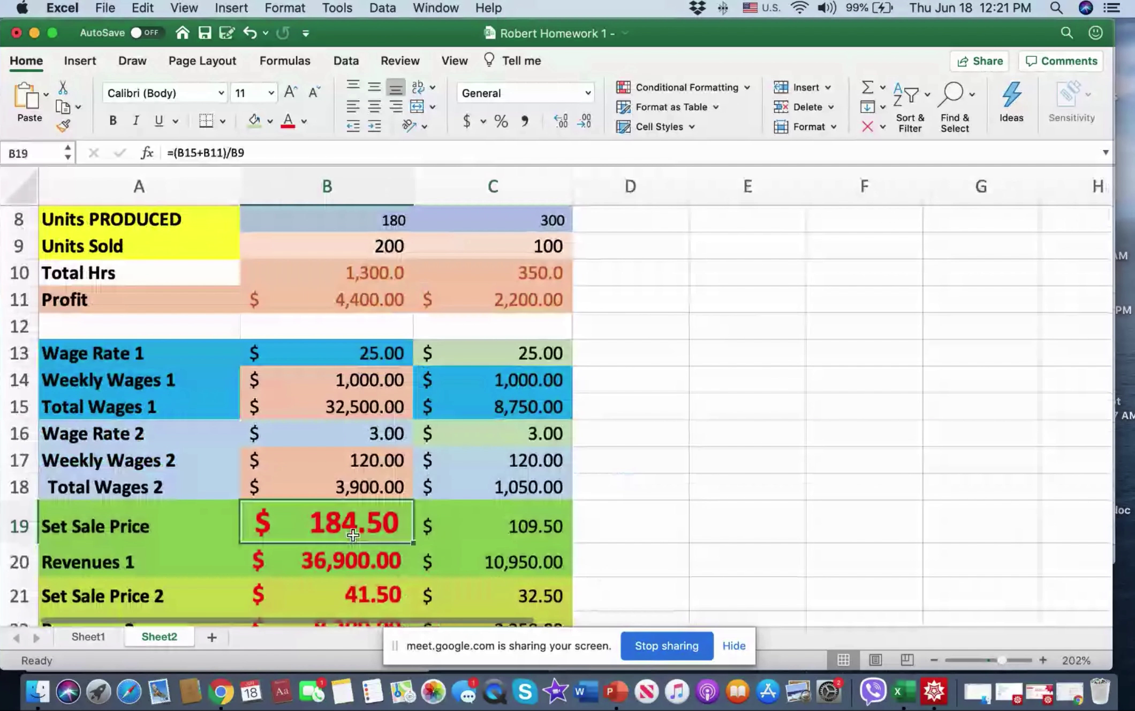
pyautogui.click(278, 150)
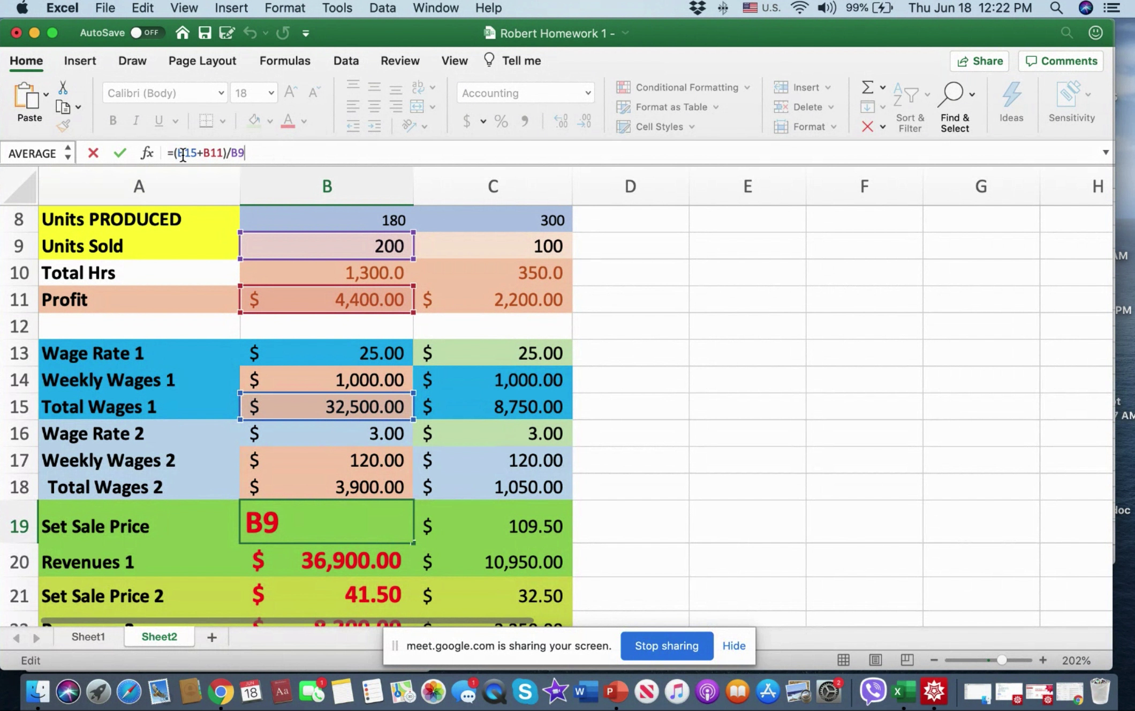
pyautogui.moveTo(178, 154); pyautogui.dragTo(223, 155)
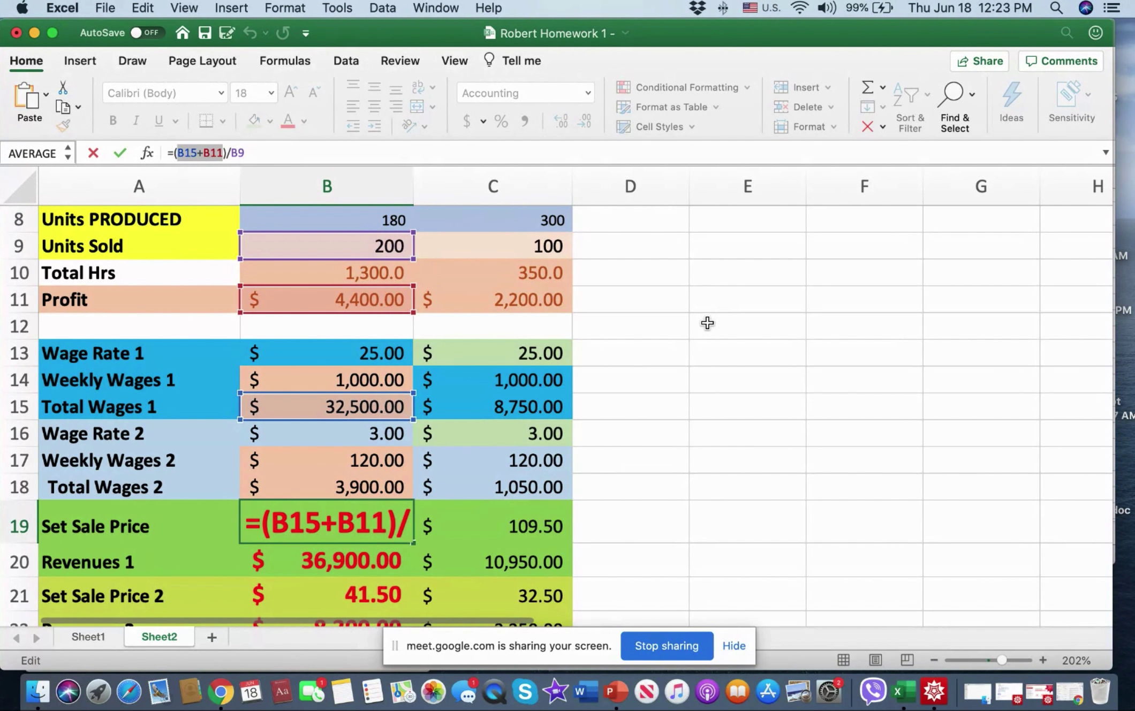
pyautogui.click(707, 323)
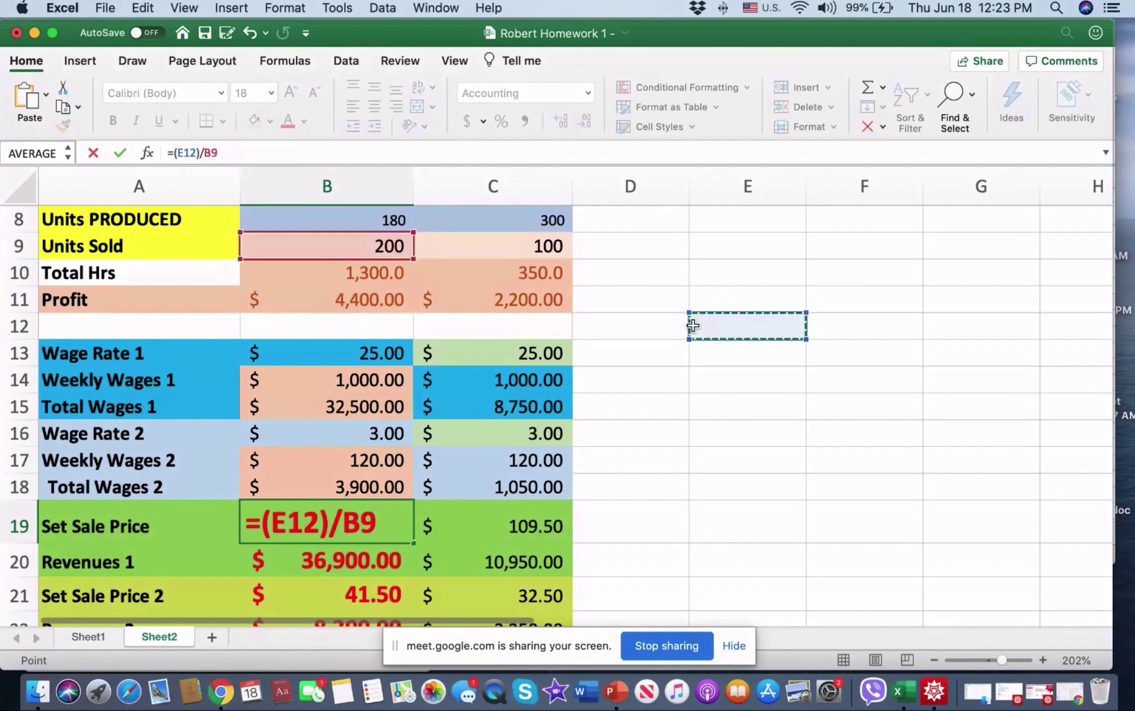
pyautogui.press('Escape')
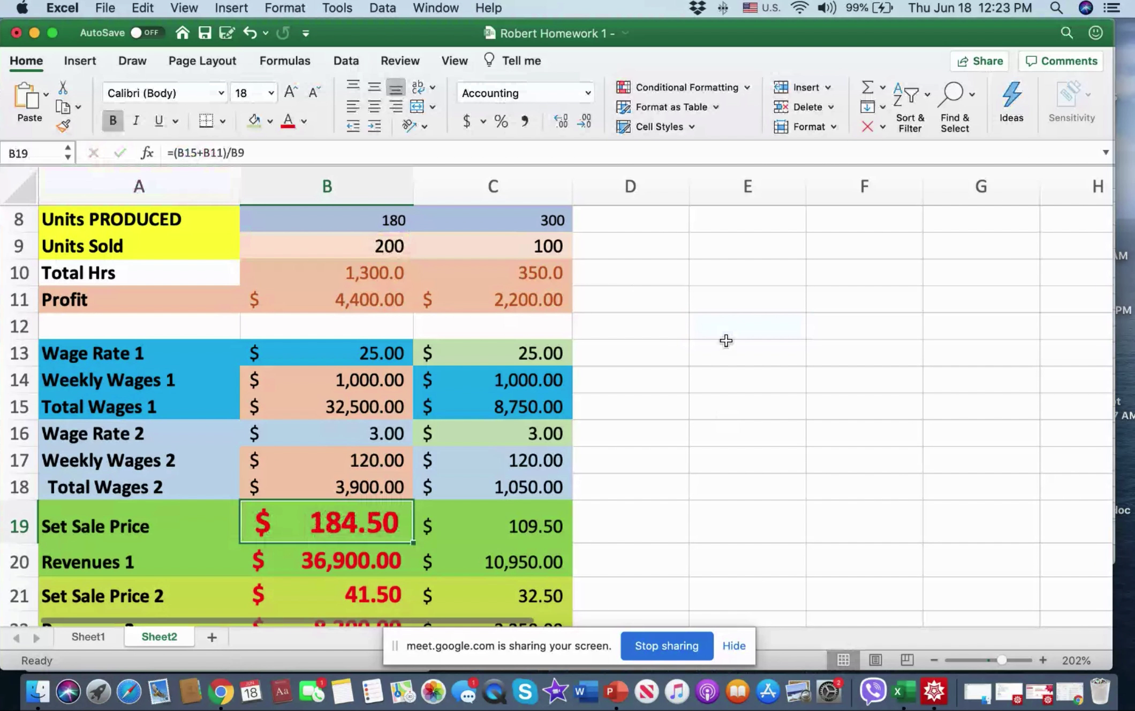
# Enter the note "profit=revenue - cost" in cell E12 beside the motor table.
pyautogui.click(727, 328)
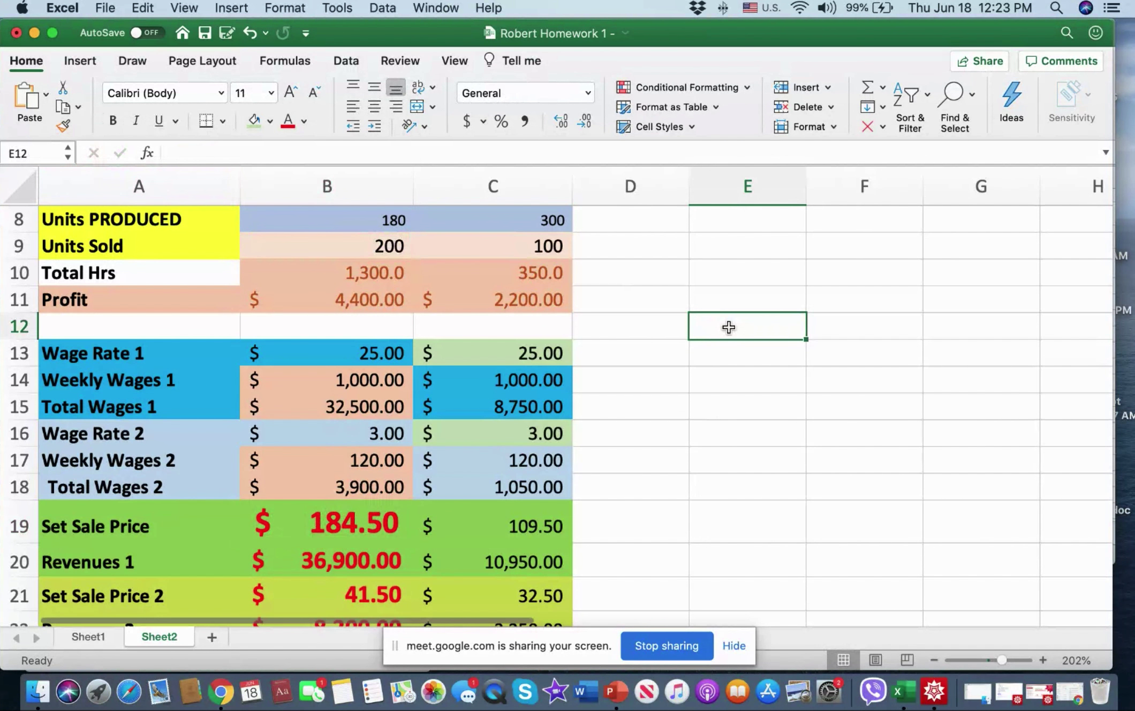
pyautogui.write('pr')
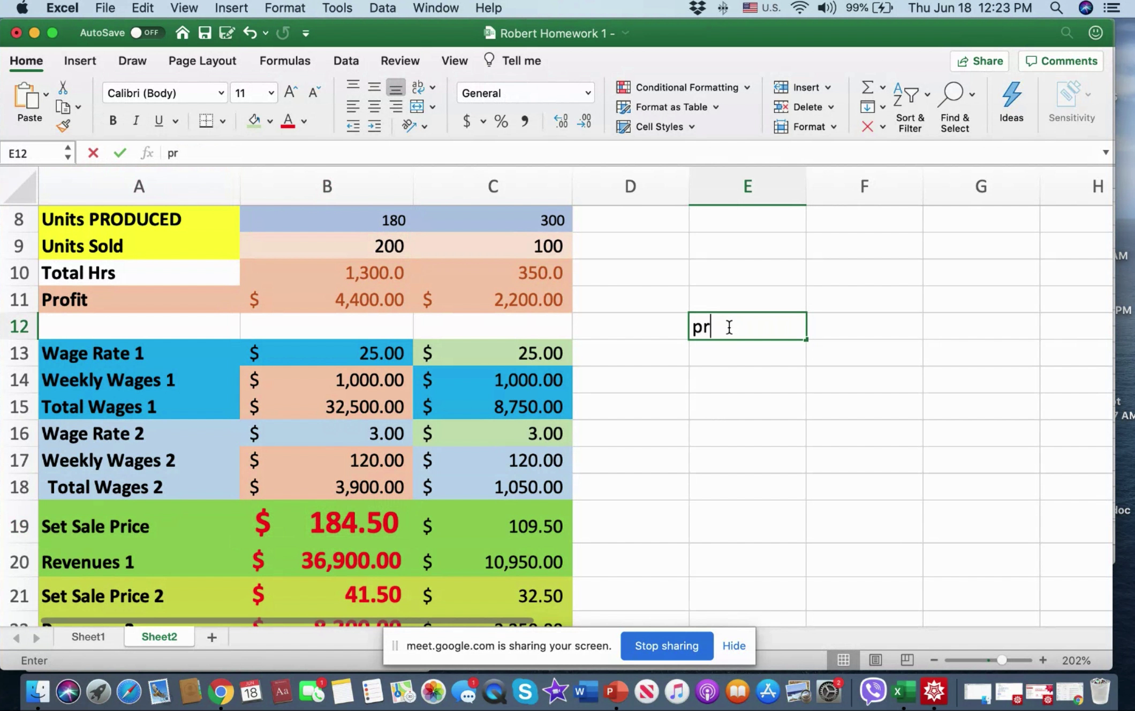
pyautogui.write('ofit')
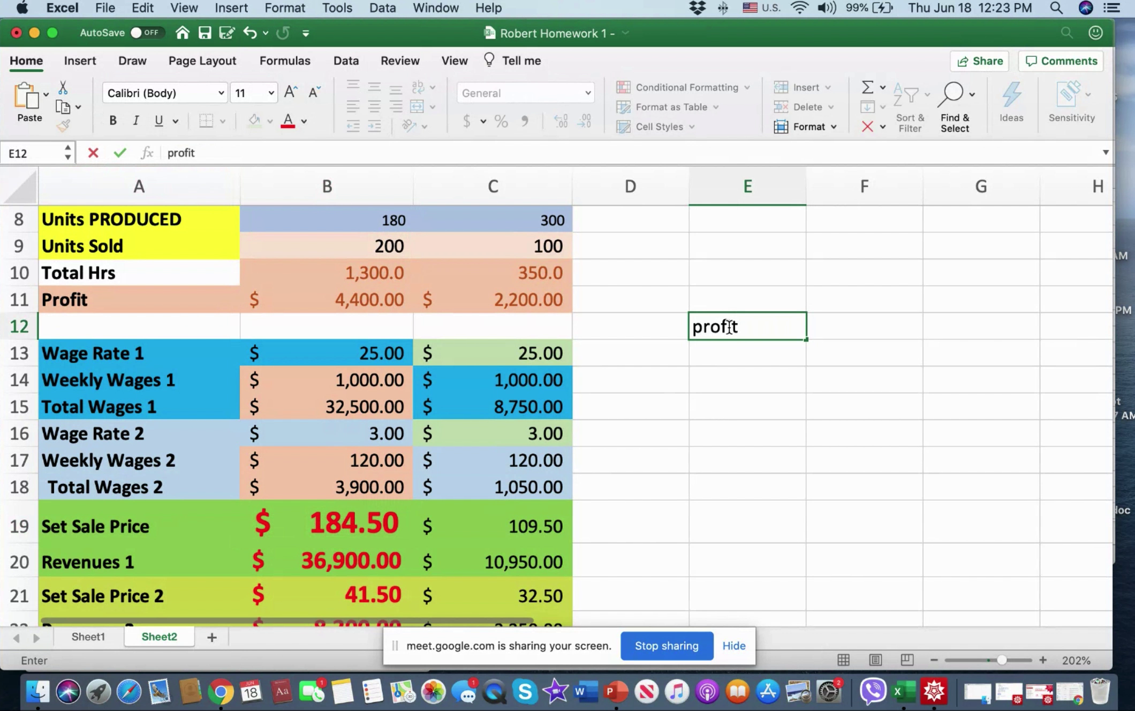
pyautogui.write('=revenue -')
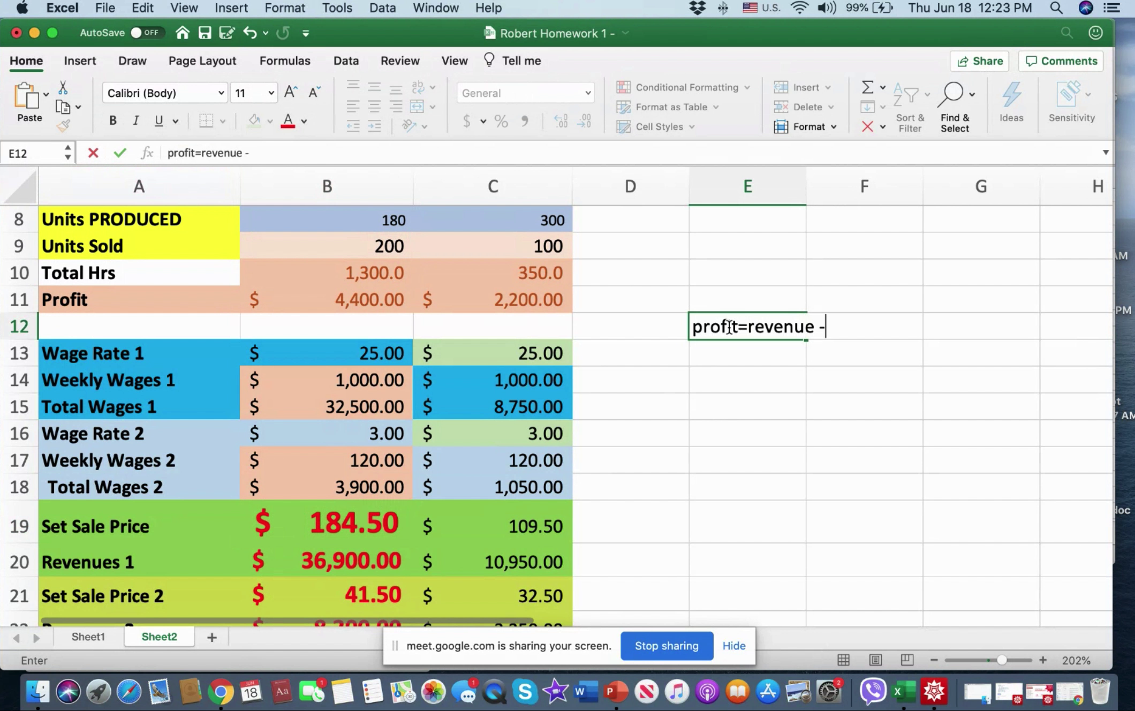
pyautogui.write(' cost')
pyautogui.press('Return')
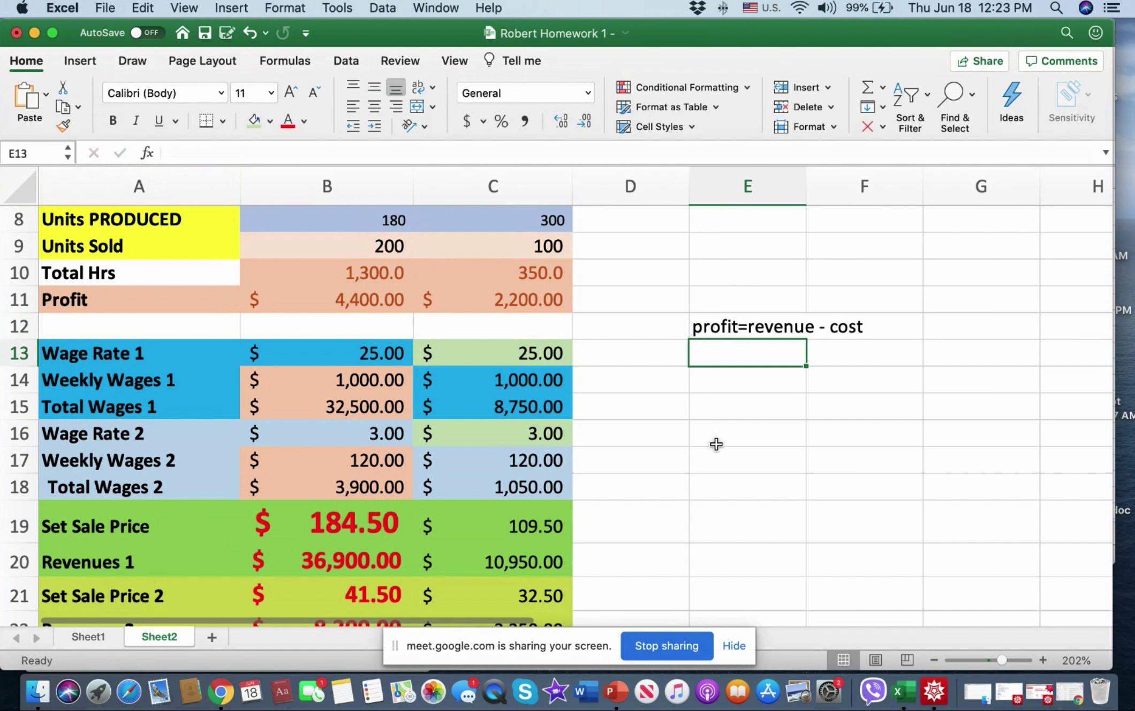
# Add the rearranged note "revenue = profit +cost" in cell E13.
pyautogui.write('revenue')
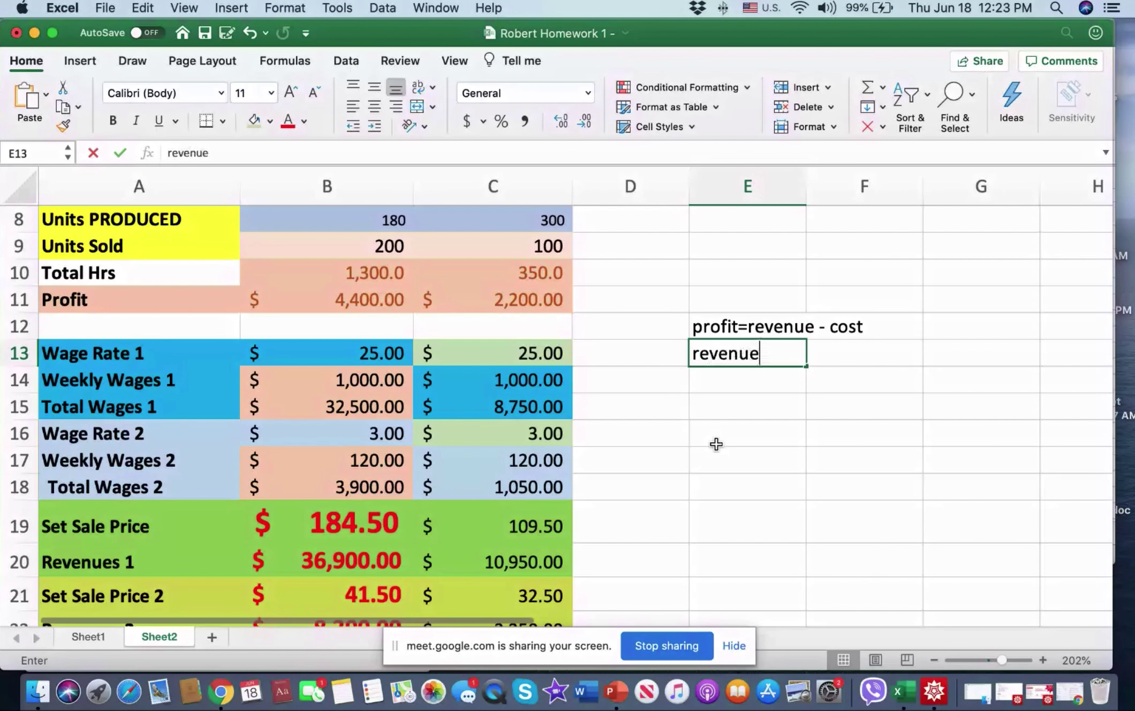
pyautogui.write(' =')
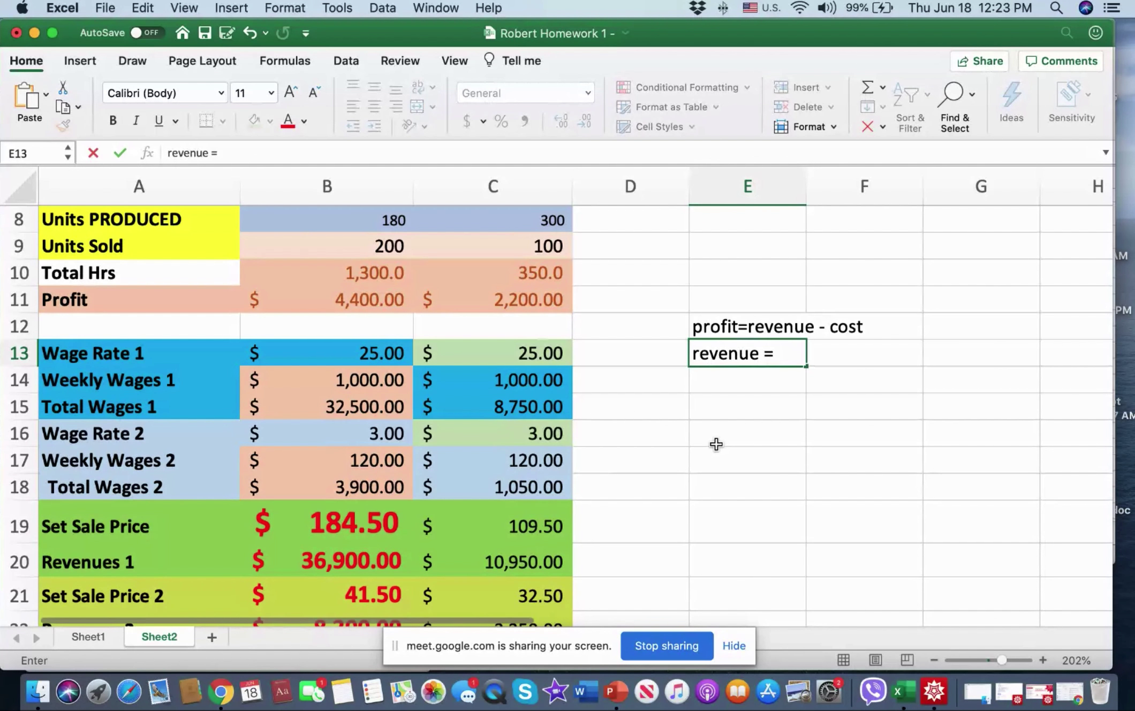
pyautogui.write(' profit')
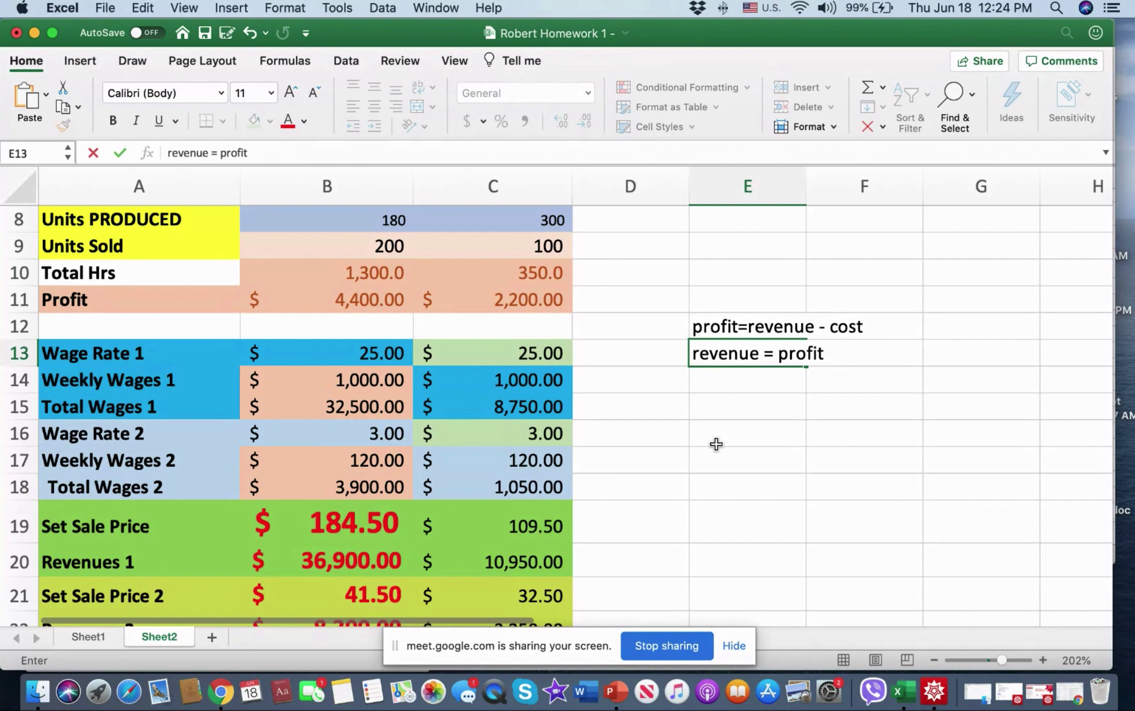
pyautogui.write(' +cost')
pyautogui.press('Return')
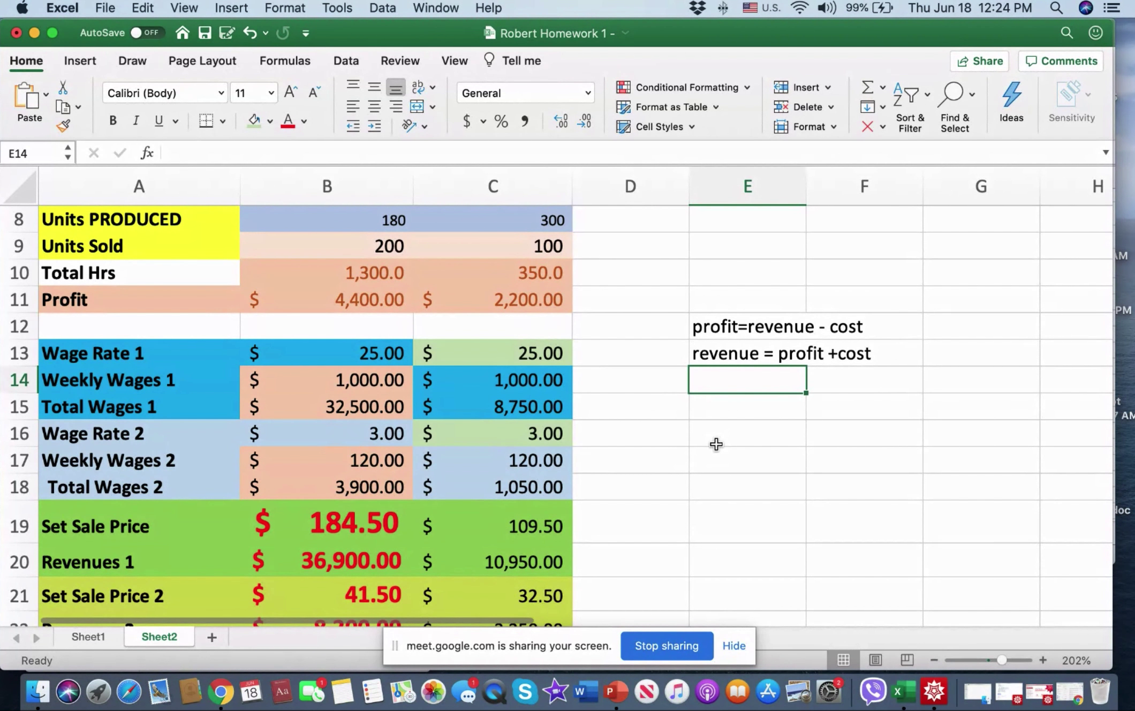
# Enter the note "revenue =q sold * price" in cell E15, leaving row 14 blank above it.
pyautogui.click(89, 533)
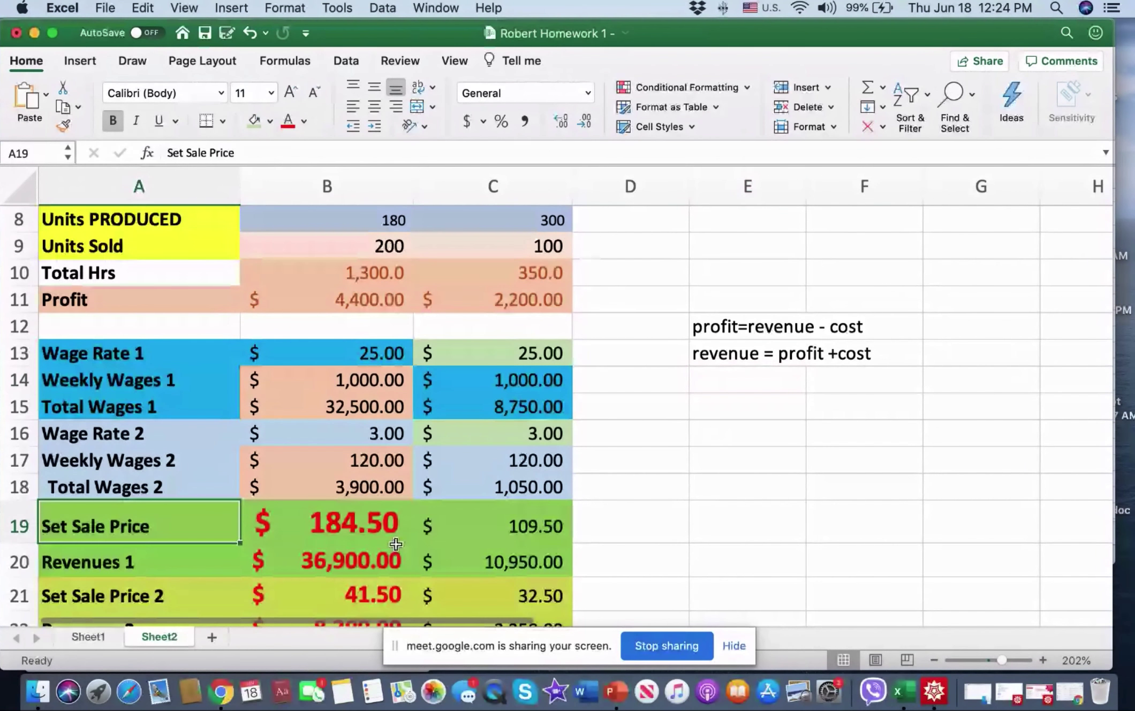
pyautogui.click(724, 411)
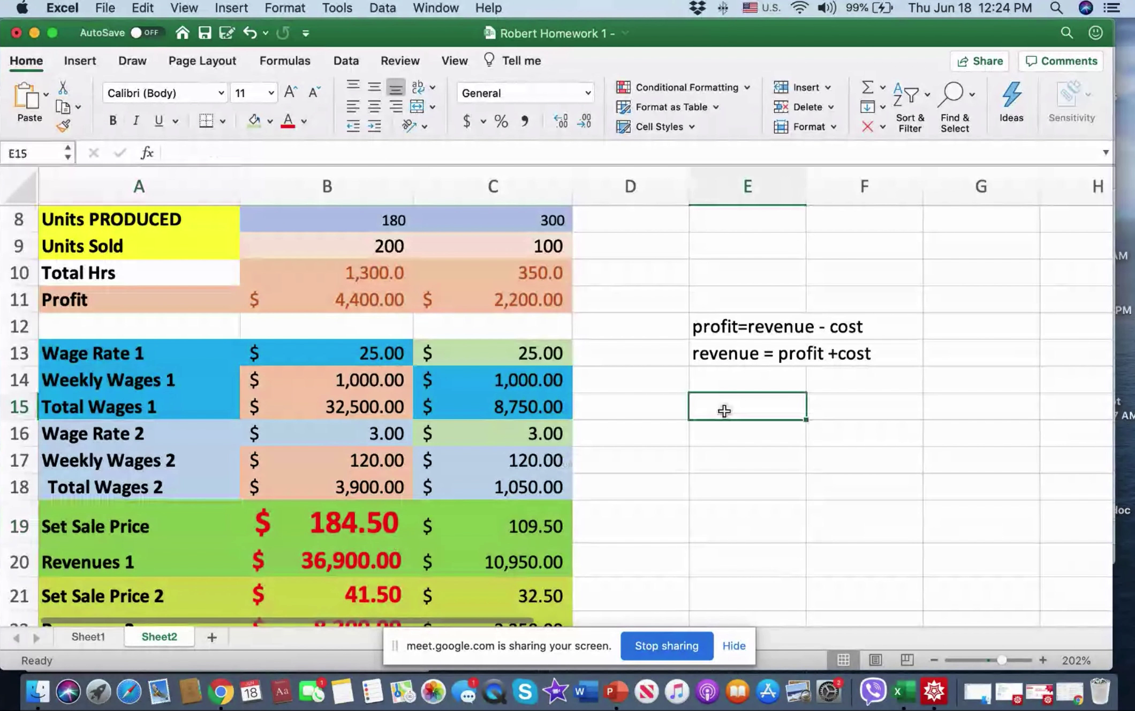
pyautogui.write('revenue =')
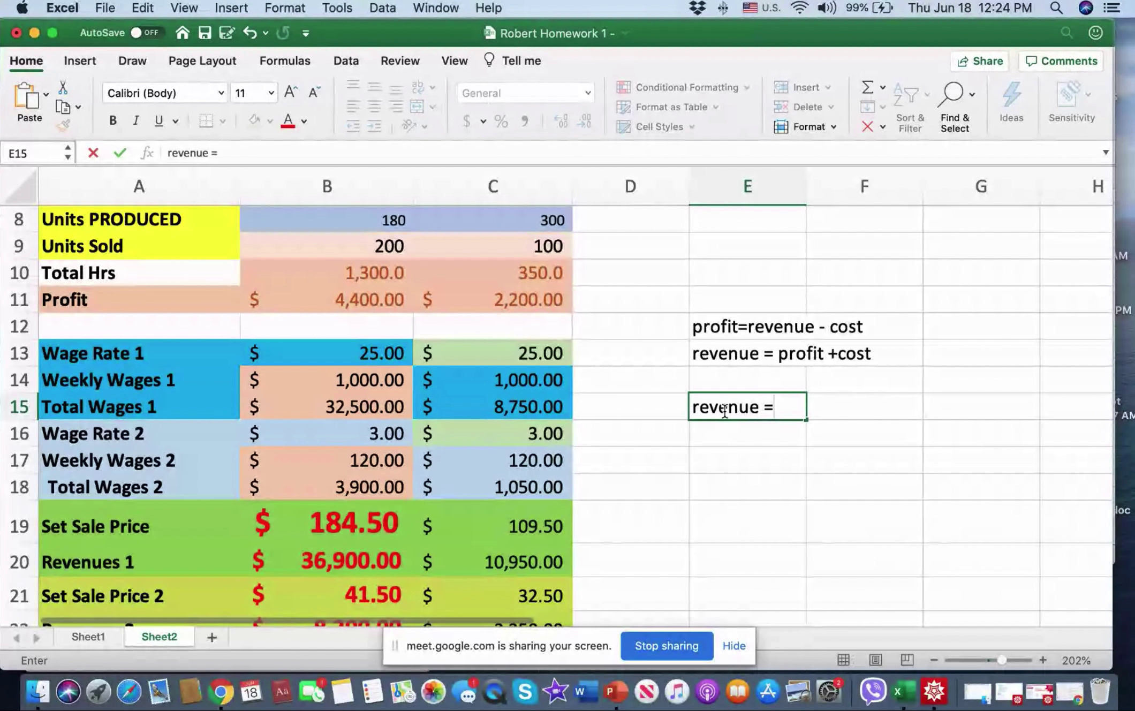
pyautogui.write('q sold')
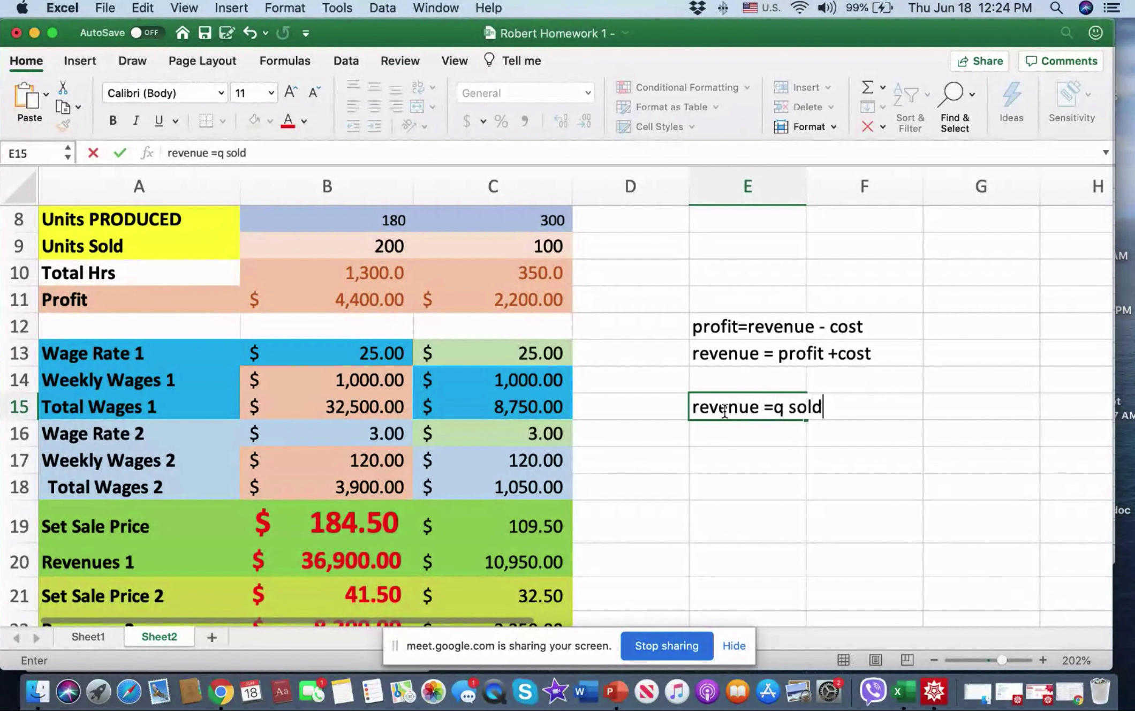
pyautogui.write(' * price')
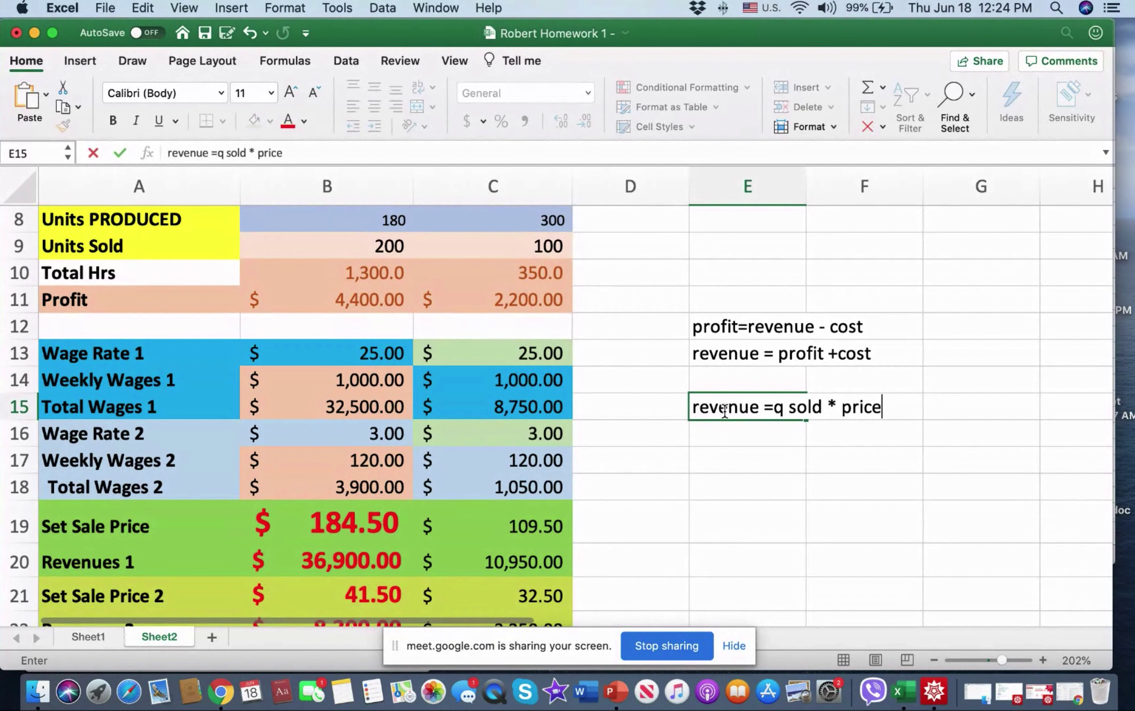
pyautogui.press('Return')
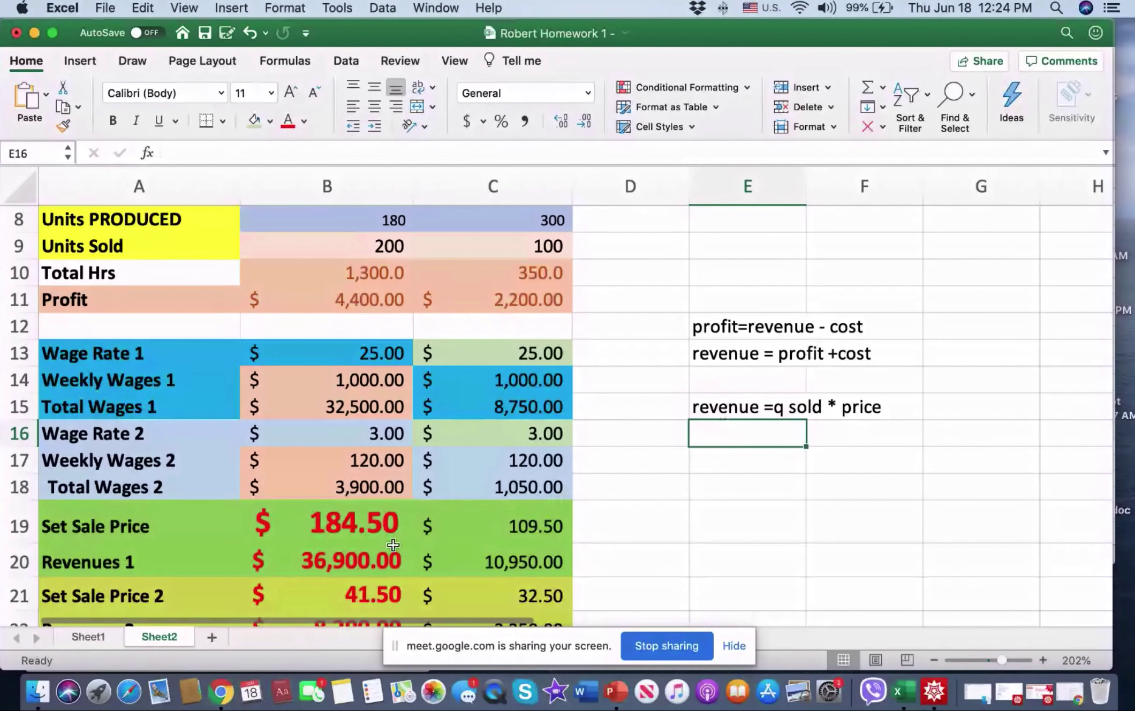
# Review Motor A's Set Sale Price against the revenue note, and enter "price = revenue / q sold" in cell E17.
pyautogui.click(333, 525)
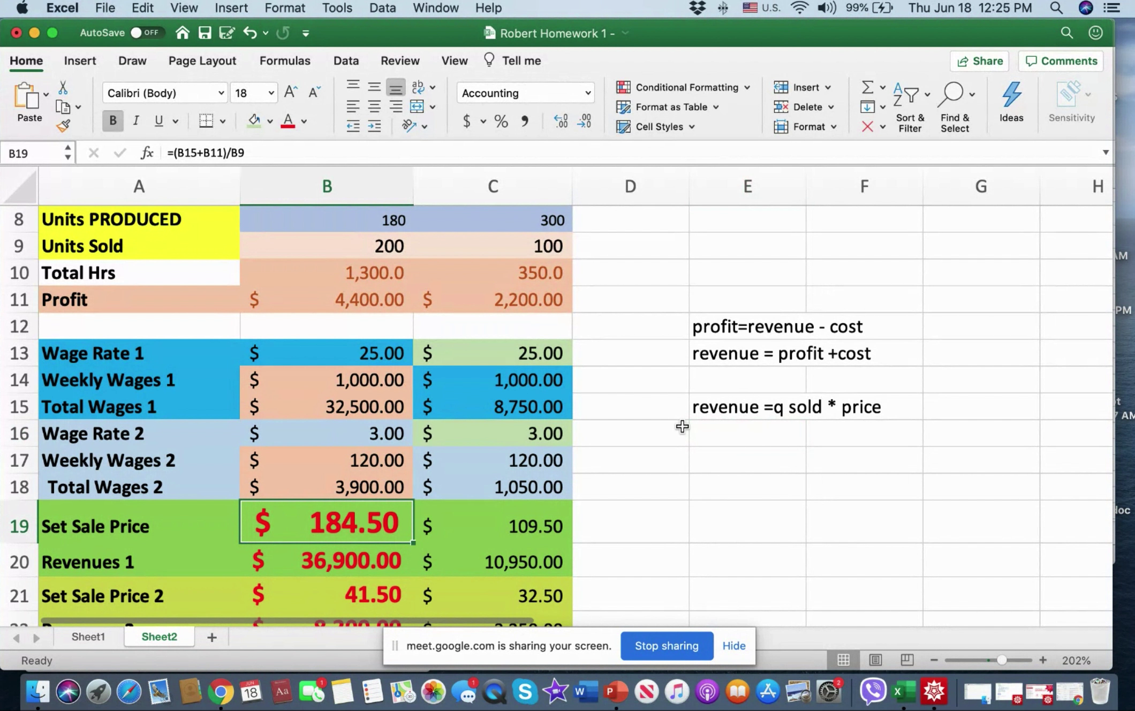
pyautogui.click(717, 408)
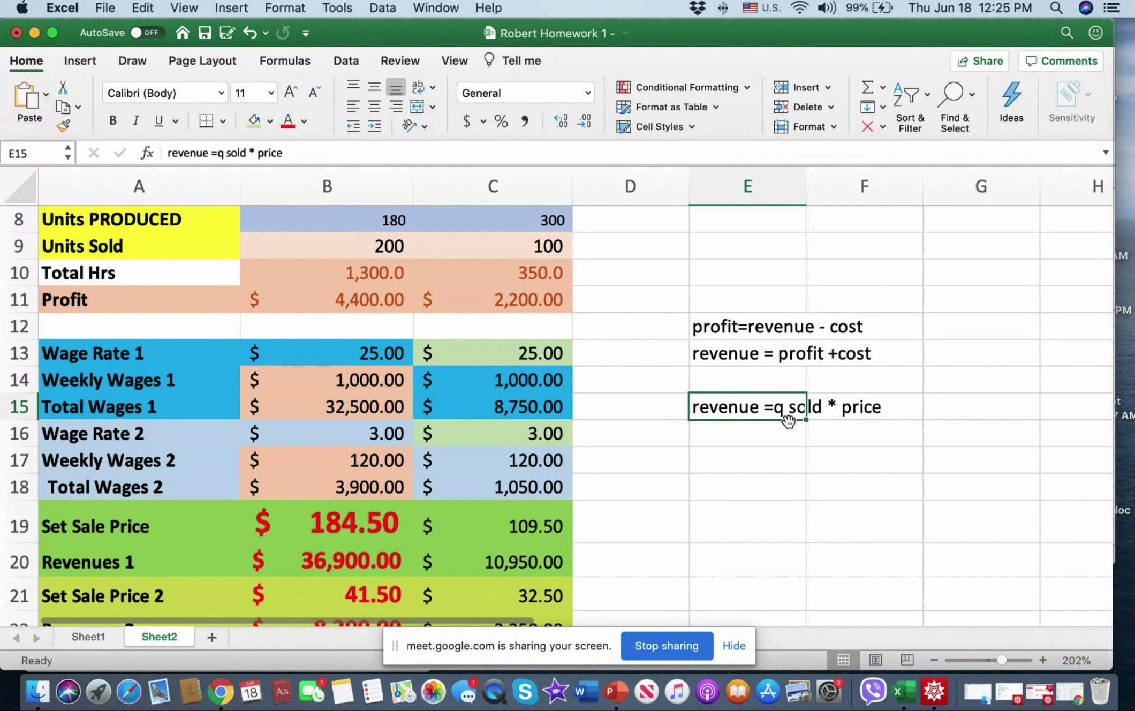
pyautogui.click(870, 408)
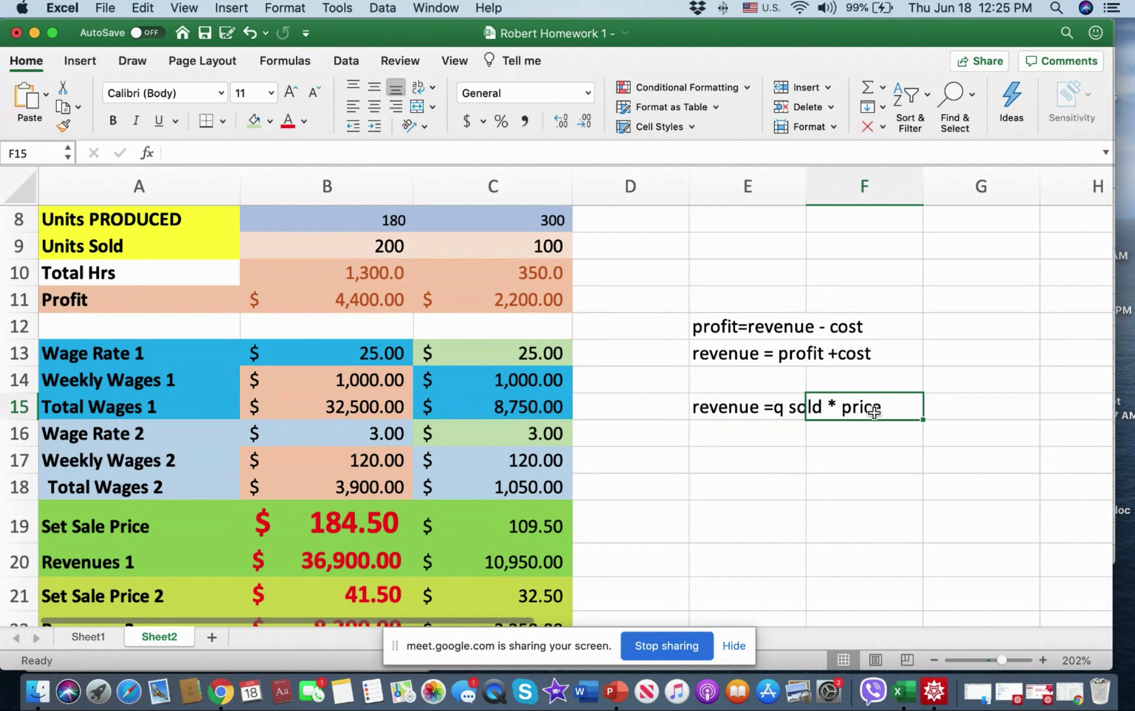
pyautogui.click(717, 462)
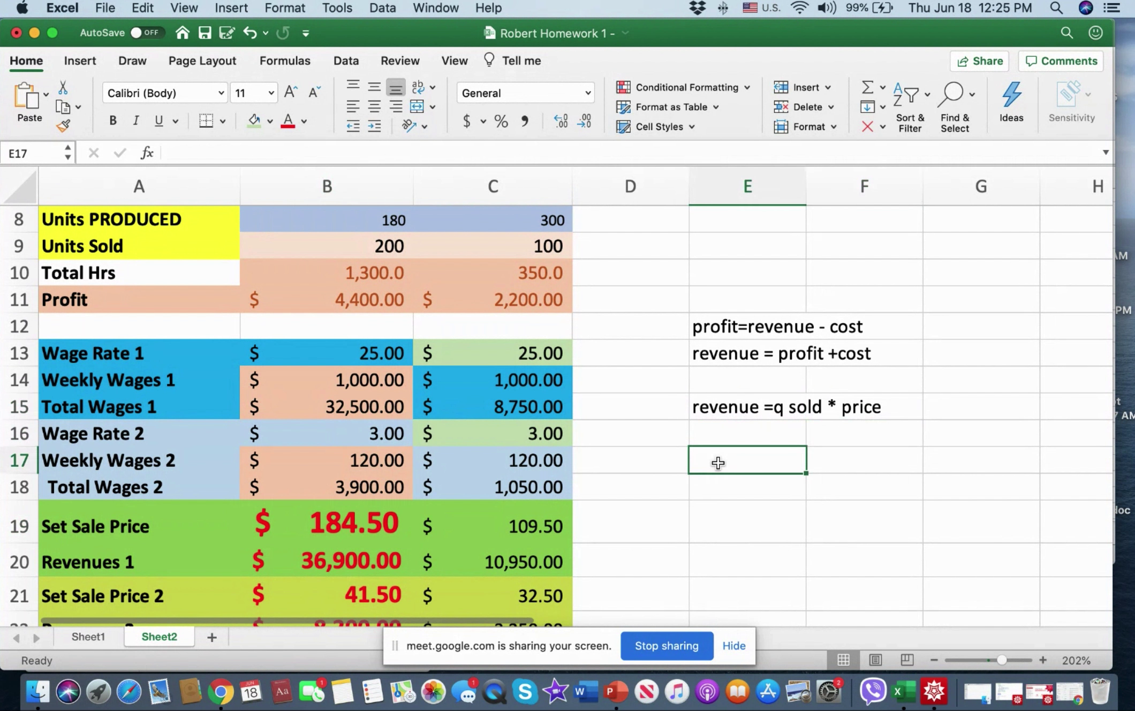
pyautogui.write('price')
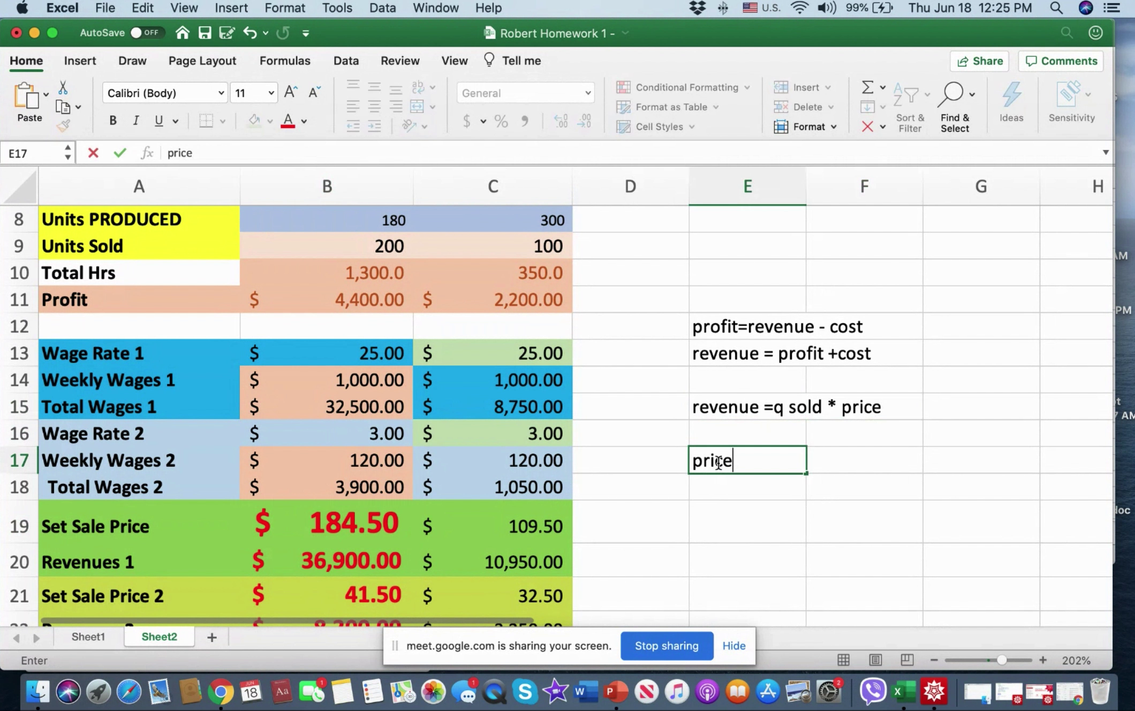
pyautogui.write(' = revenue')
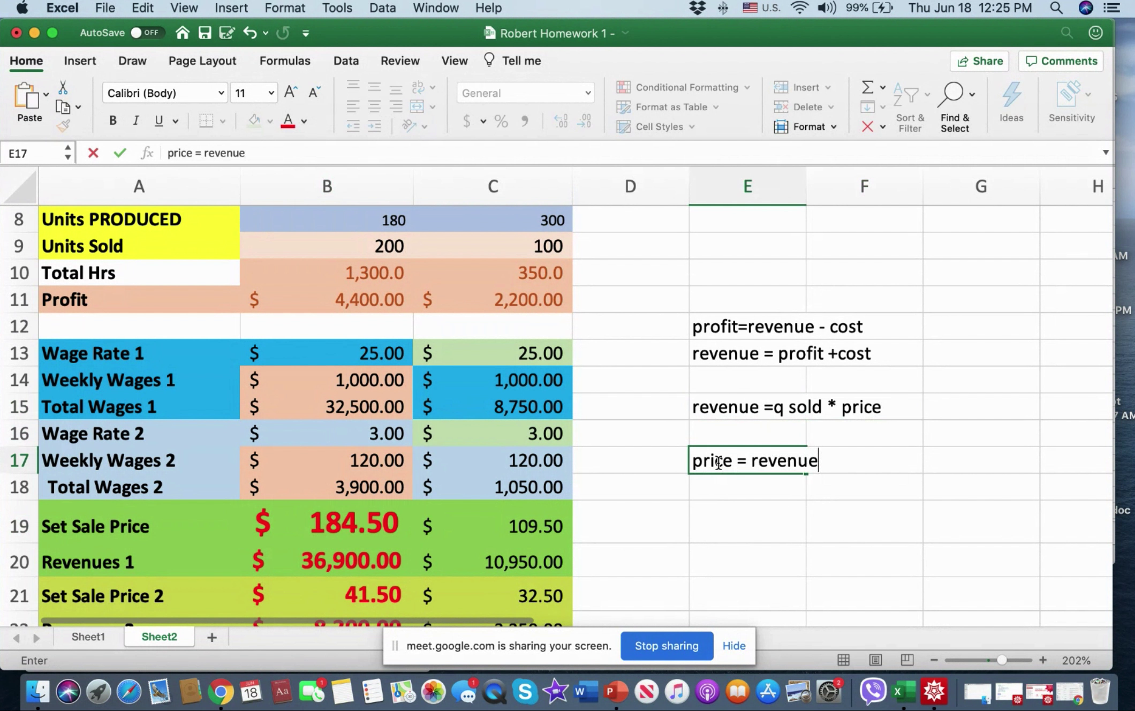
pyautogui.write(' / q sold')
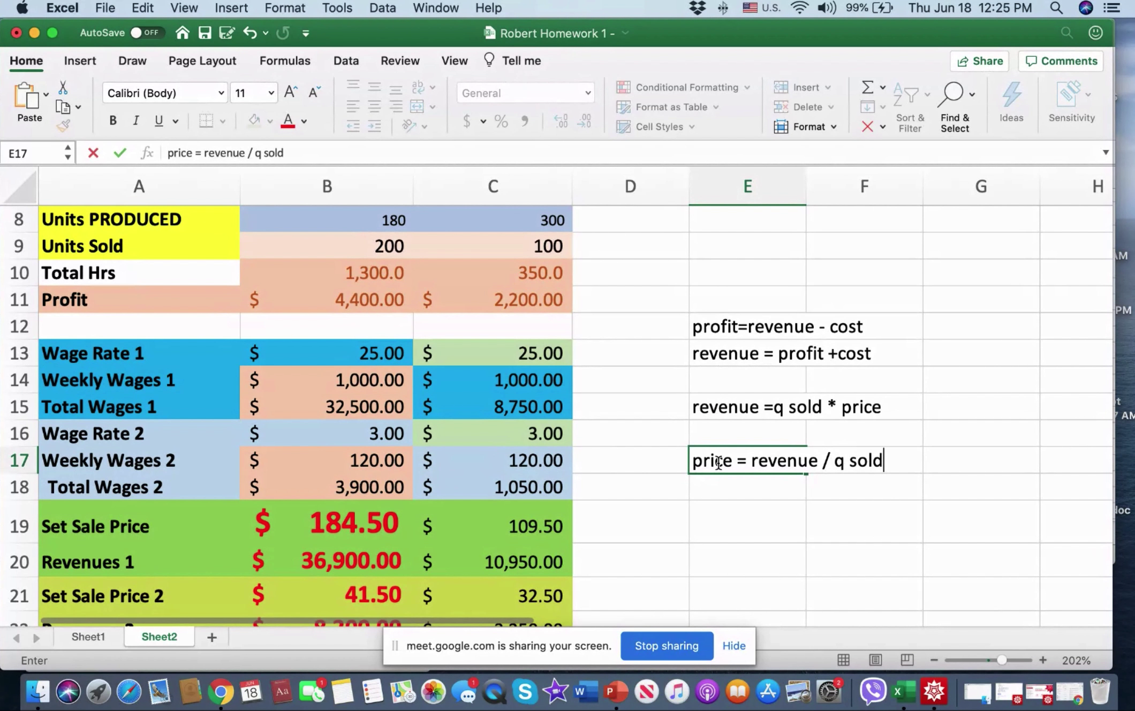
pyautogui.press('Return')
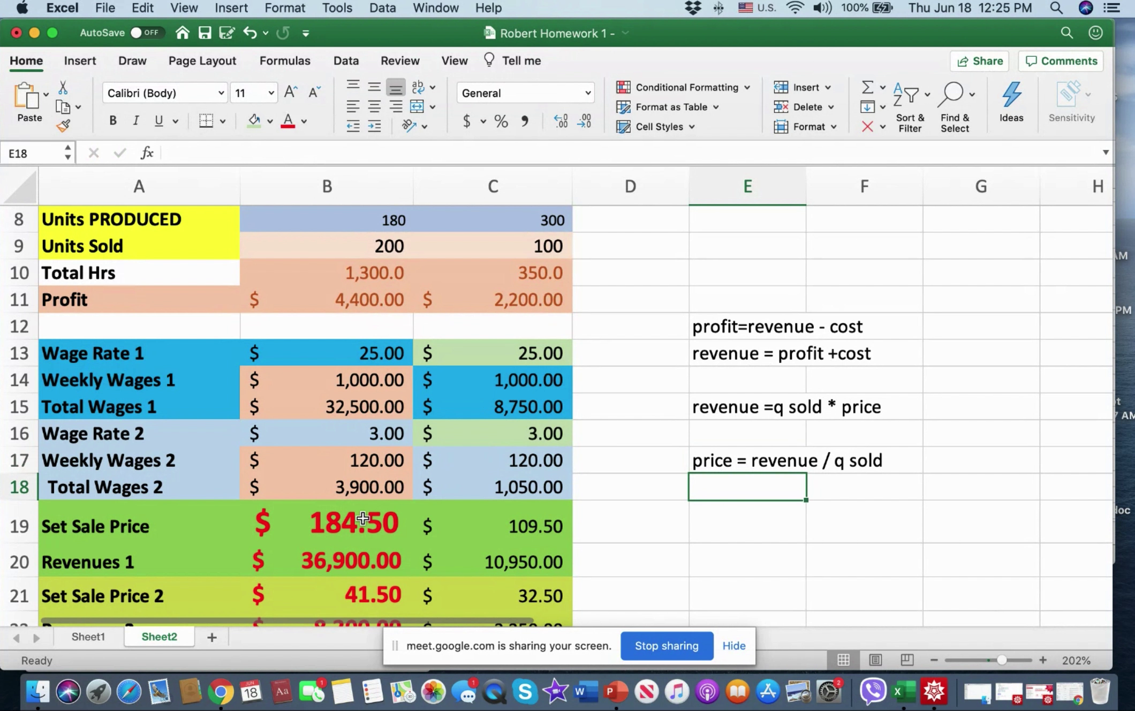
# Trace Motor A's Set Sale Price and Revenues 1 formulas to the cells they reference.
pyautogui.click(335, 527)
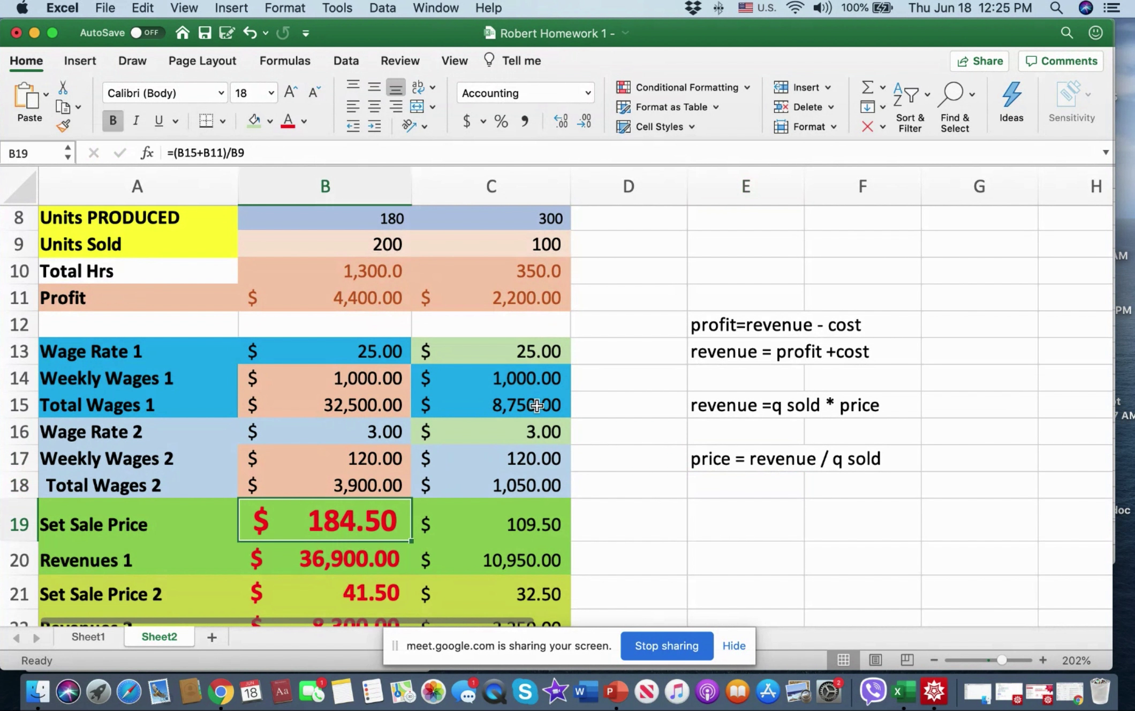
pyautogui.click(271, 150)
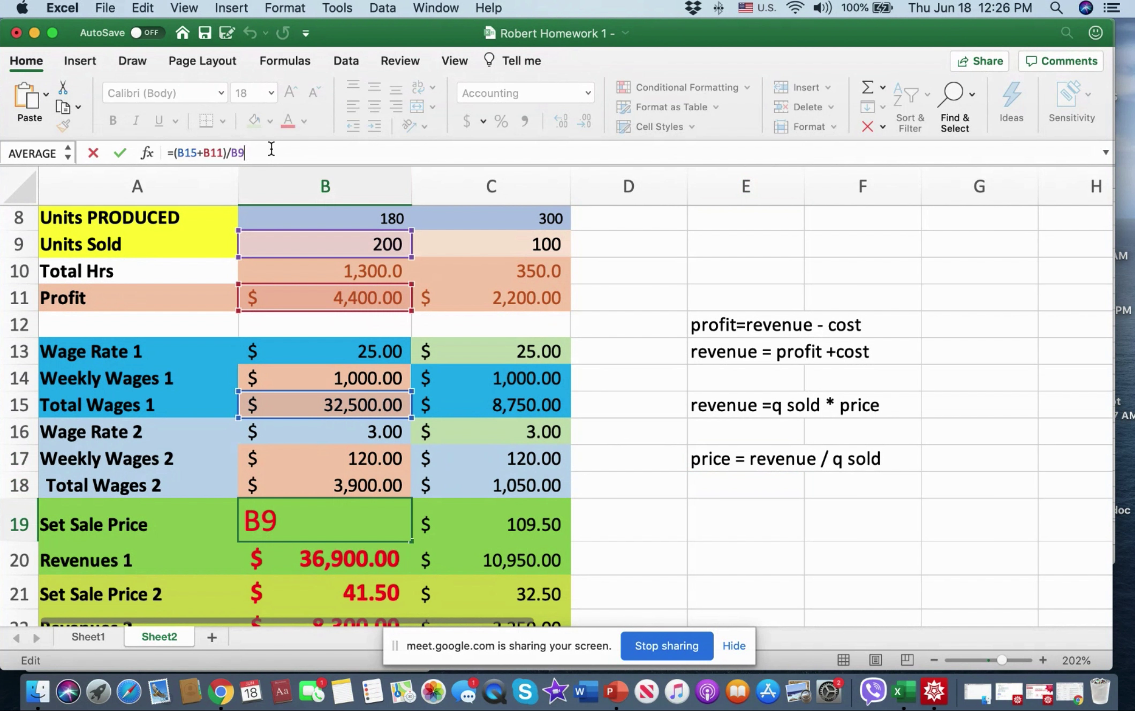
pyautogui.press('Return')
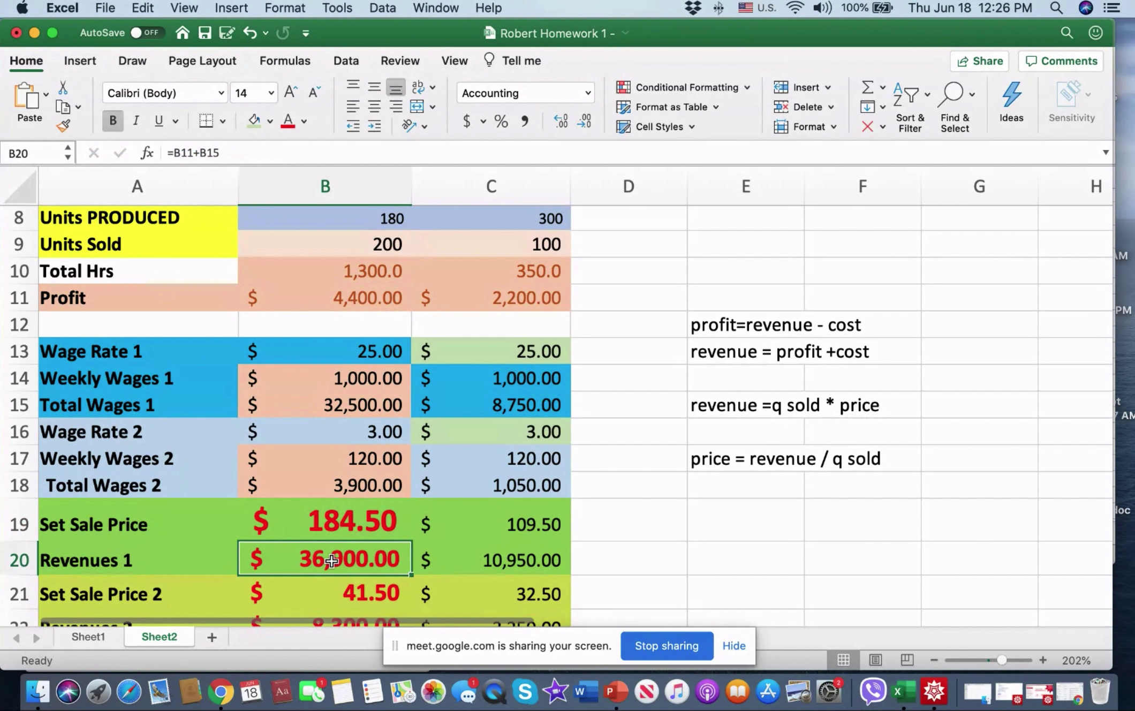
pyautogui.click(292, 153)
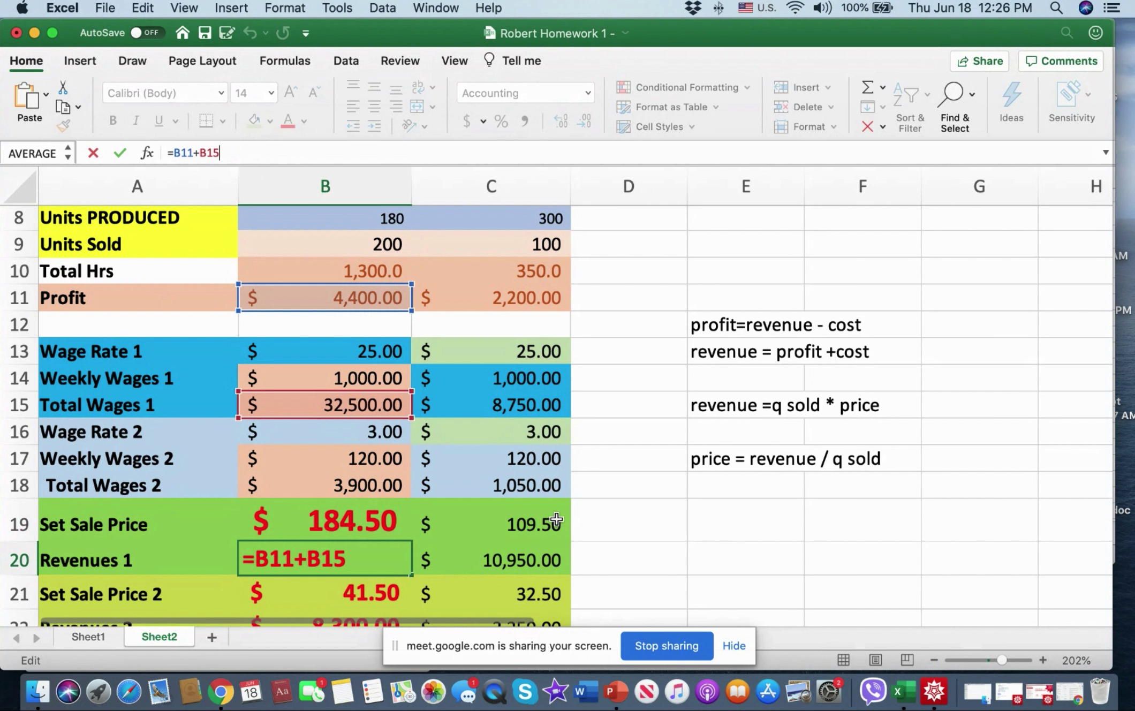
pyautogui.click(614, 567)
# Trace Motor A's Set Sale Price 2 formula to its Profit, Total Wages 2 and Units Sold cells.
pyautogui.click(367, 594)
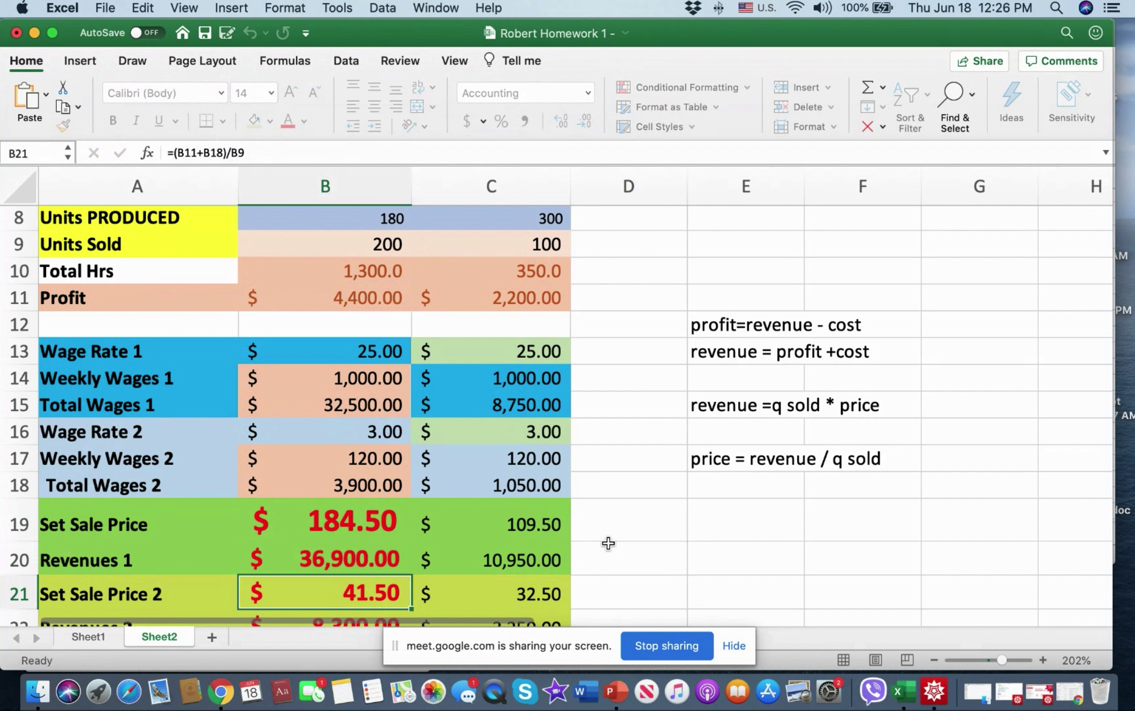
pyautogui.scroll(-3, 608, 543)
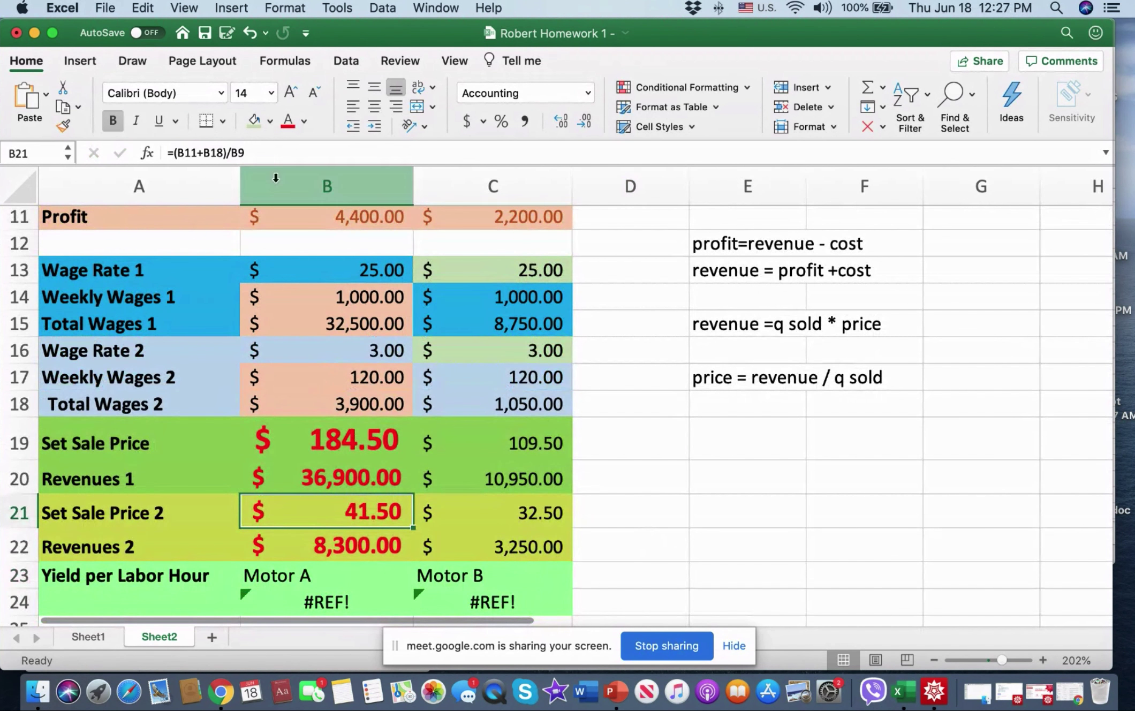
pyautogui.click(283, 150)
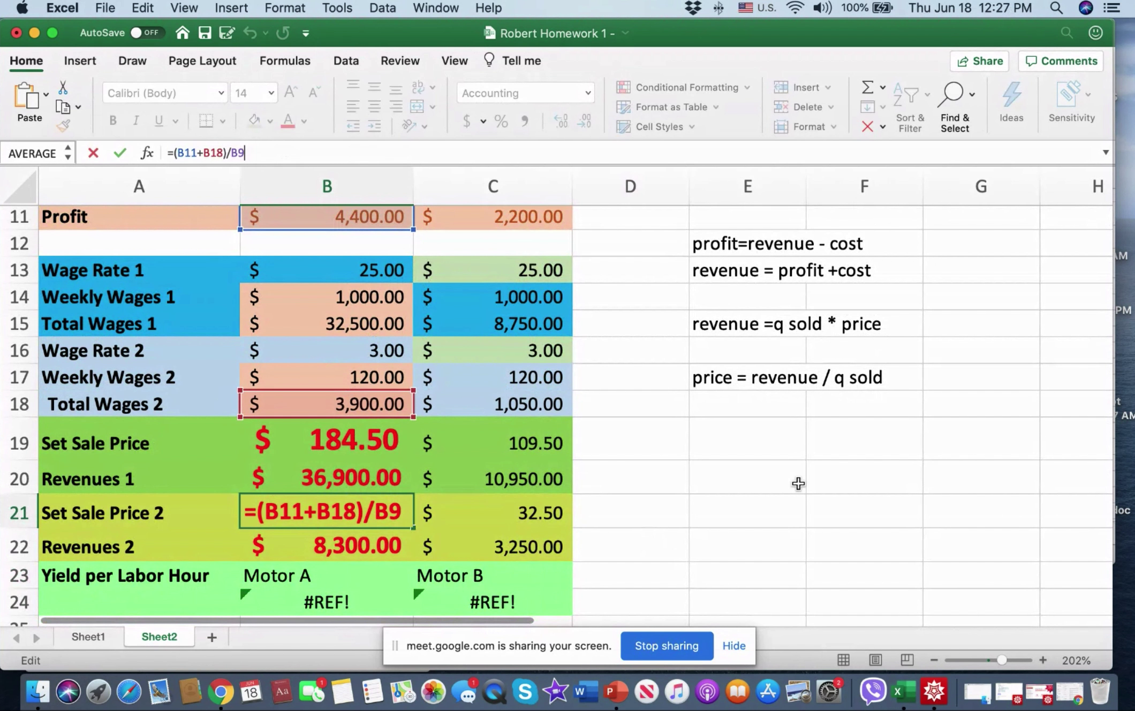
pyautogui.scroll(2, 810, 484)
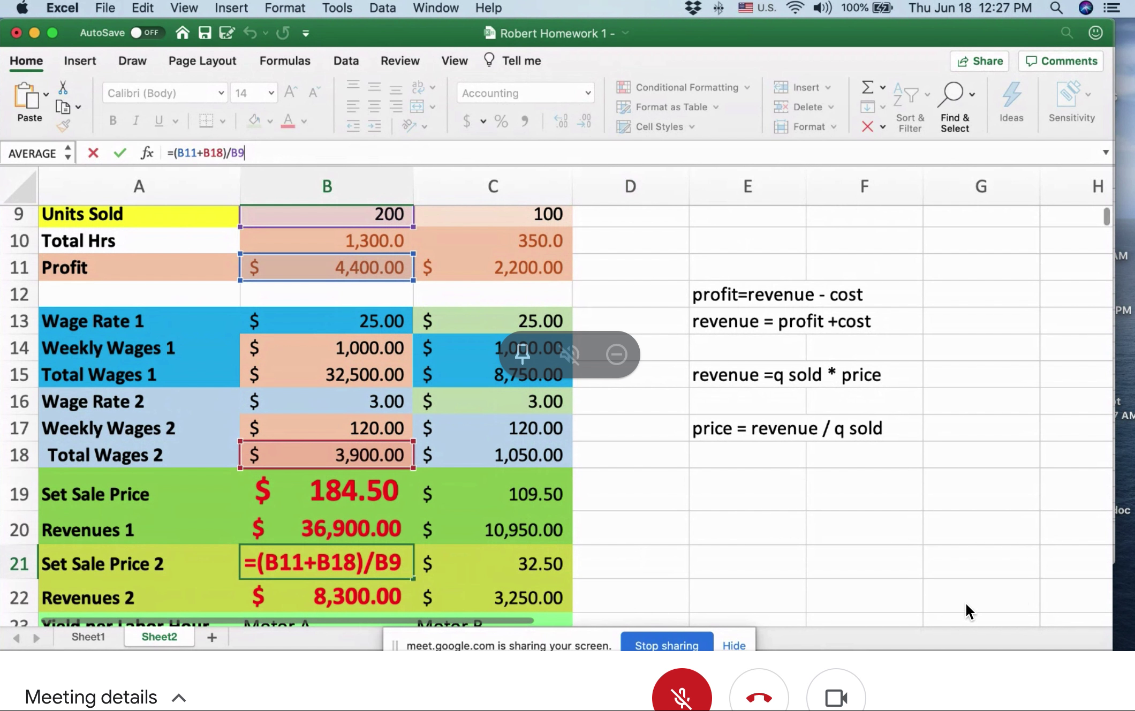
pyautogui.click(676, 566)
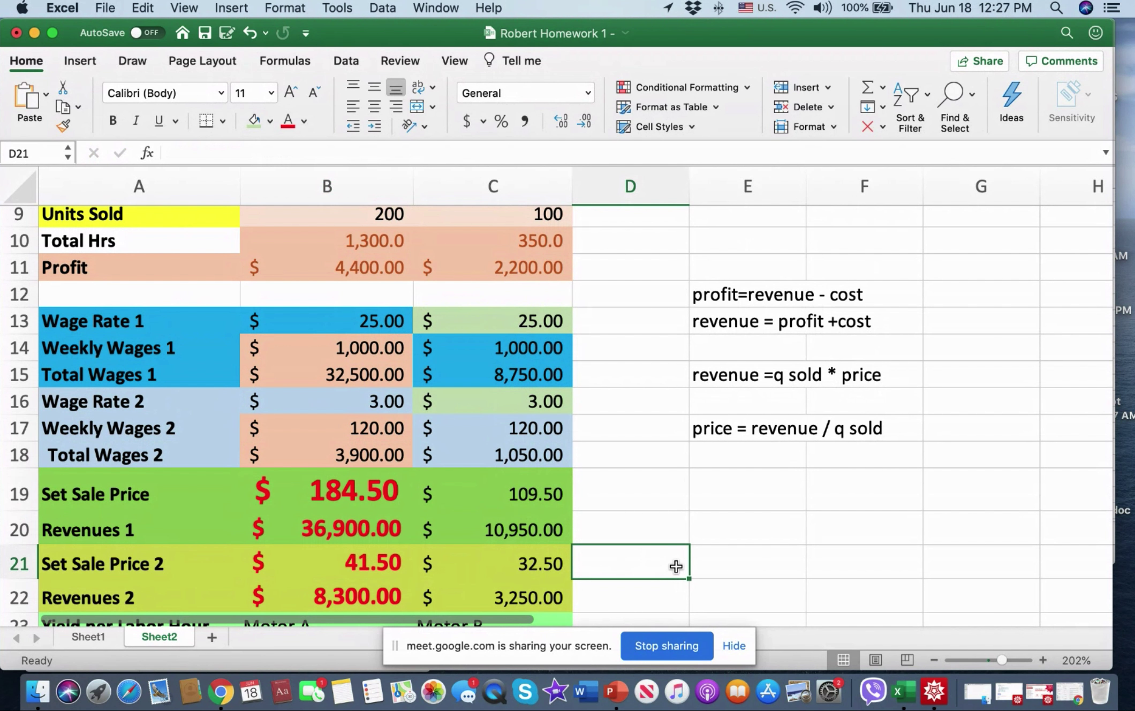
# Inspect Motor A's Yield per Labor Hour formula in cell B24 for its broken references.
pyautogui.scroll(-4, 675, 566)
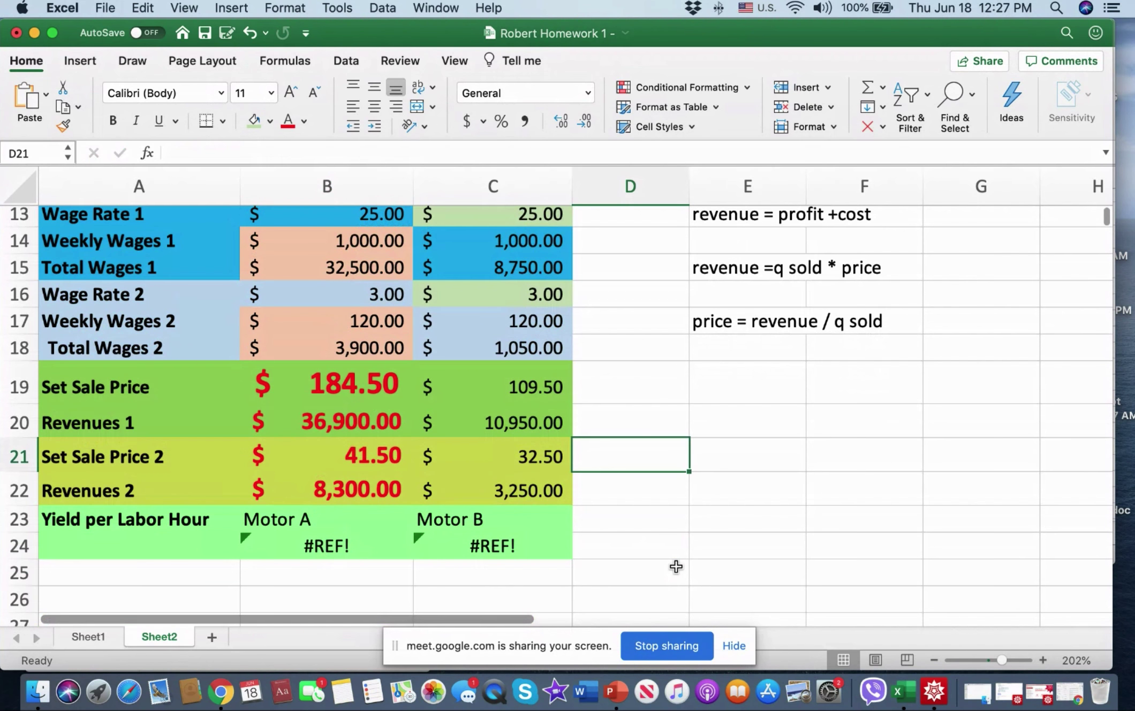
pyautogui.click(306, 543)
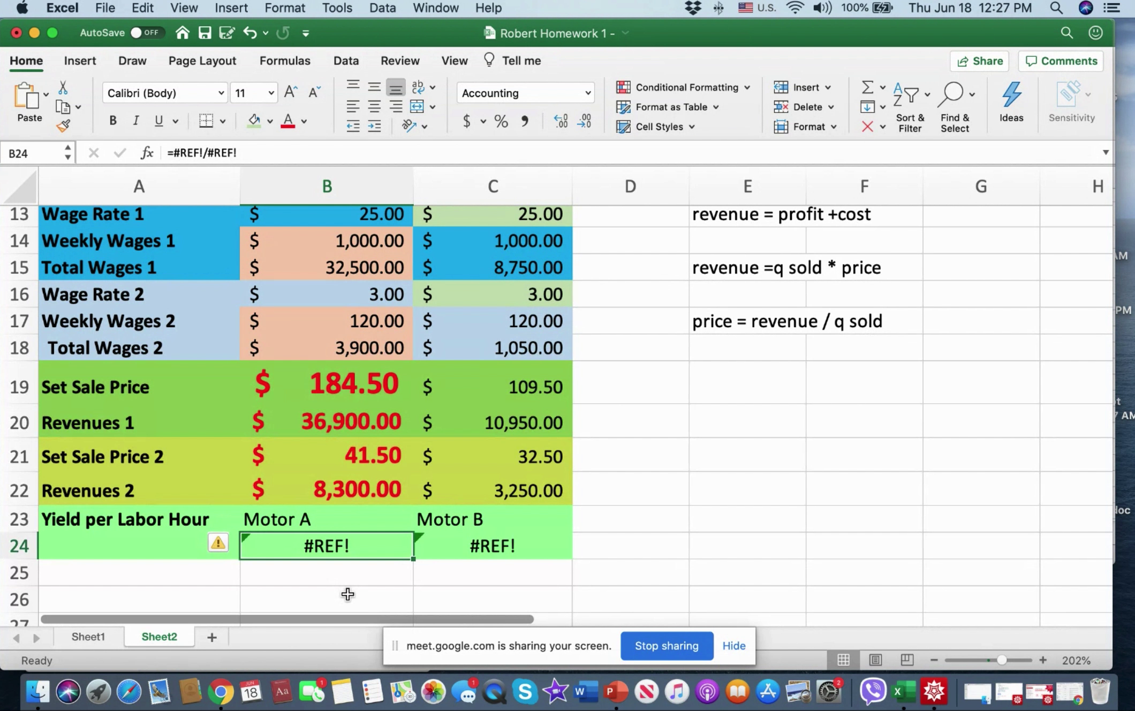
pyautogui.click(276, 153)
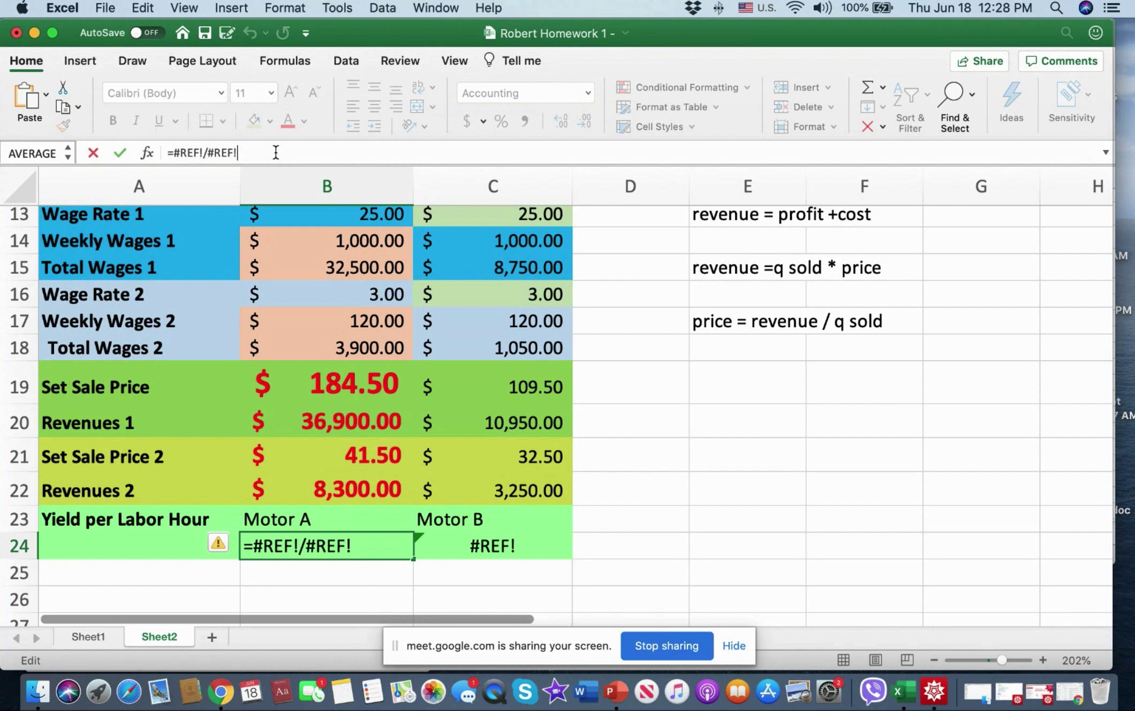
# Minimize both Excel workbooks, switch to the HW 6 17 notebook in Mathematica, and widen its window.
pyautogui.click(35, 34)
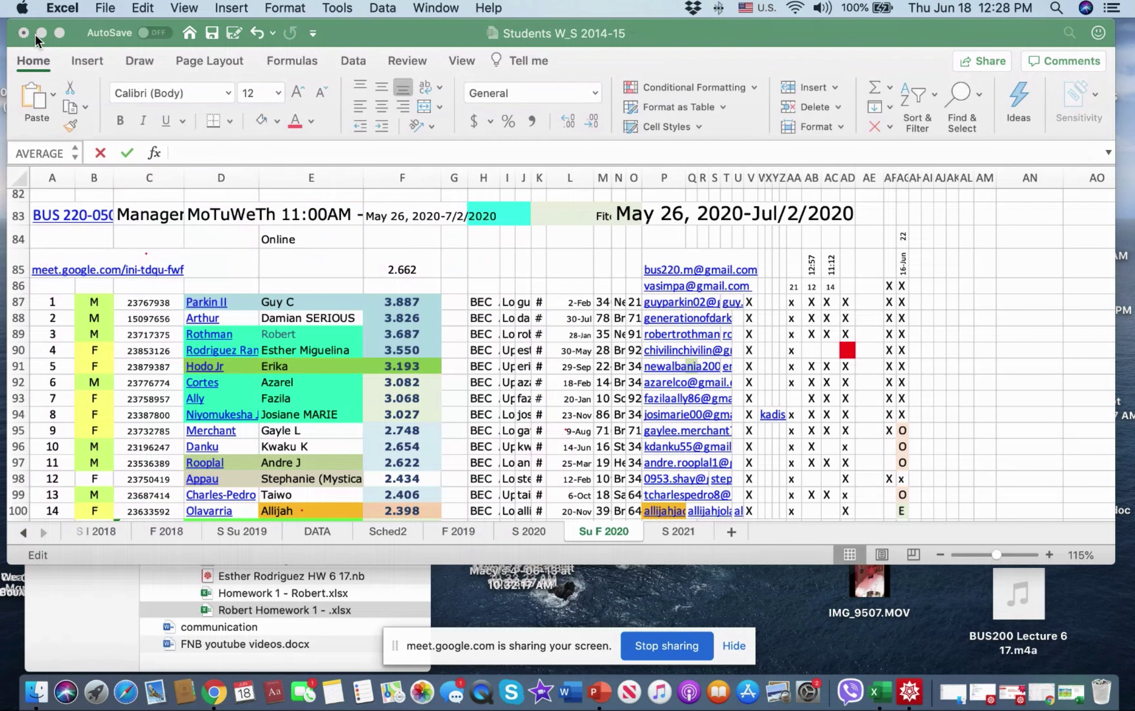
pyautogui.click(34, 34)
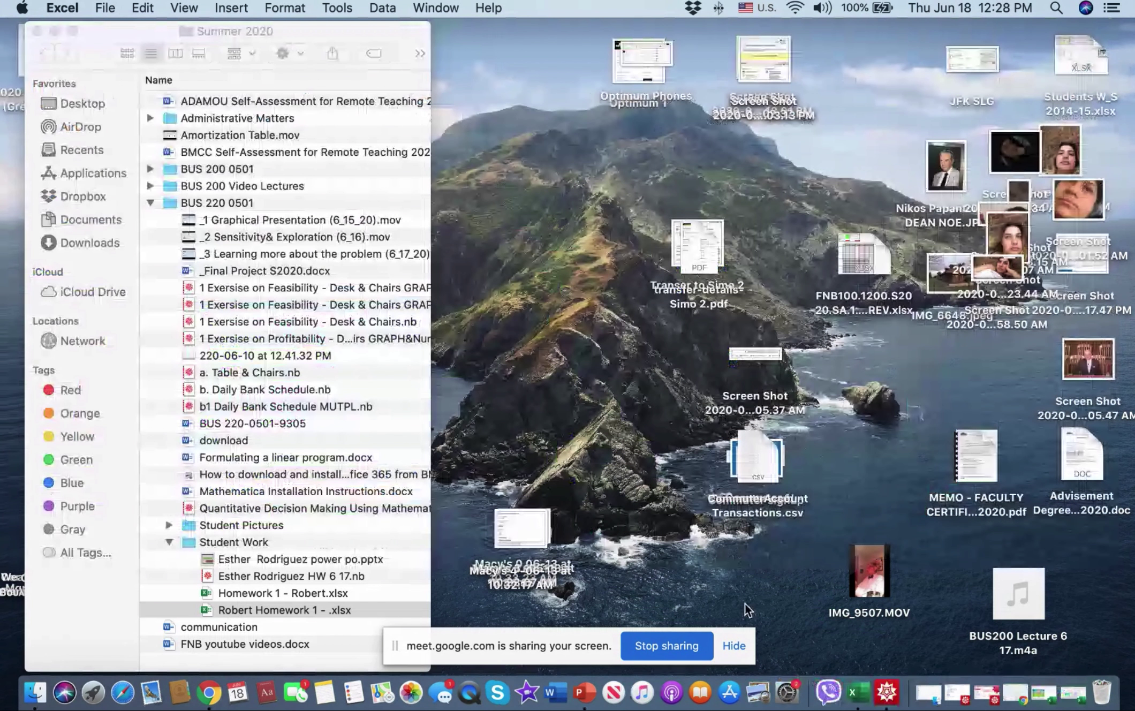
pyautogui.click(987, 694)
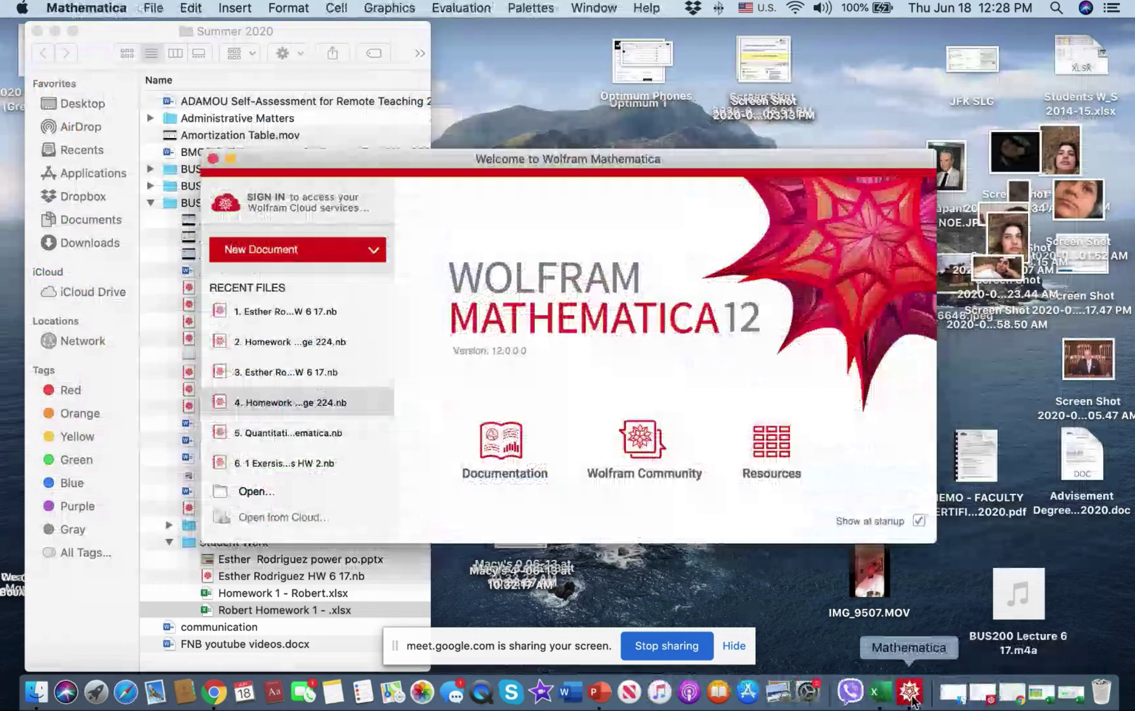
pyautogui.click(983, 694)
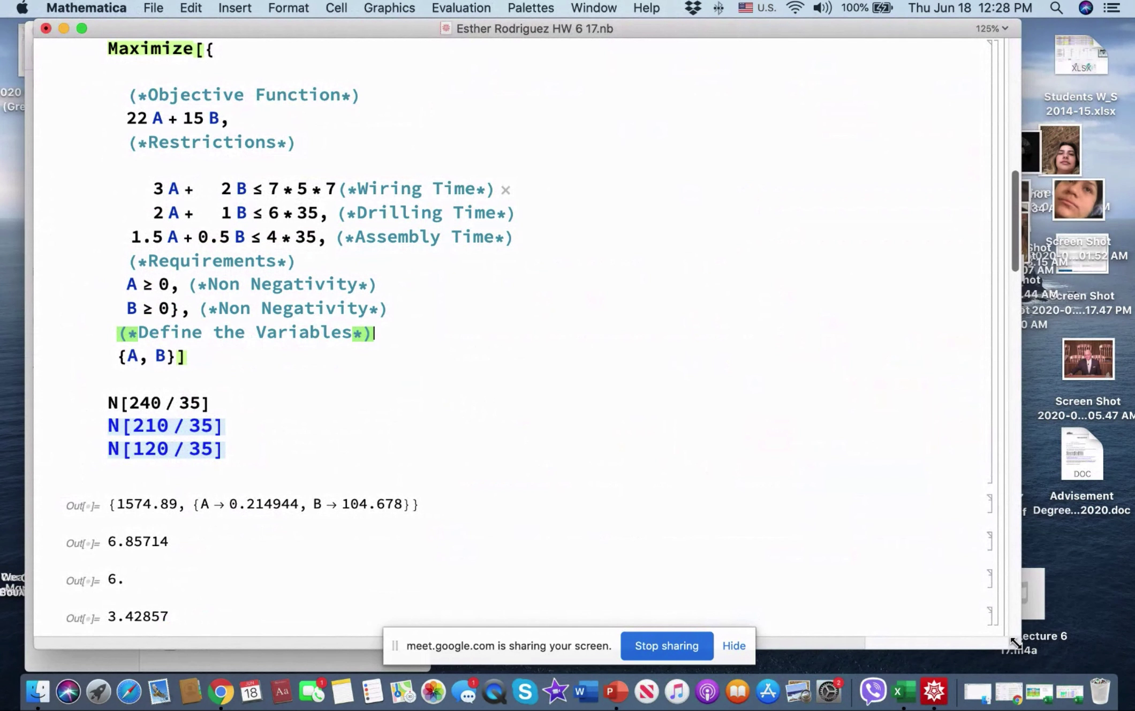
pyautogui.moveTo(1014, 643); pyautogui.dragTo(1130, 633)
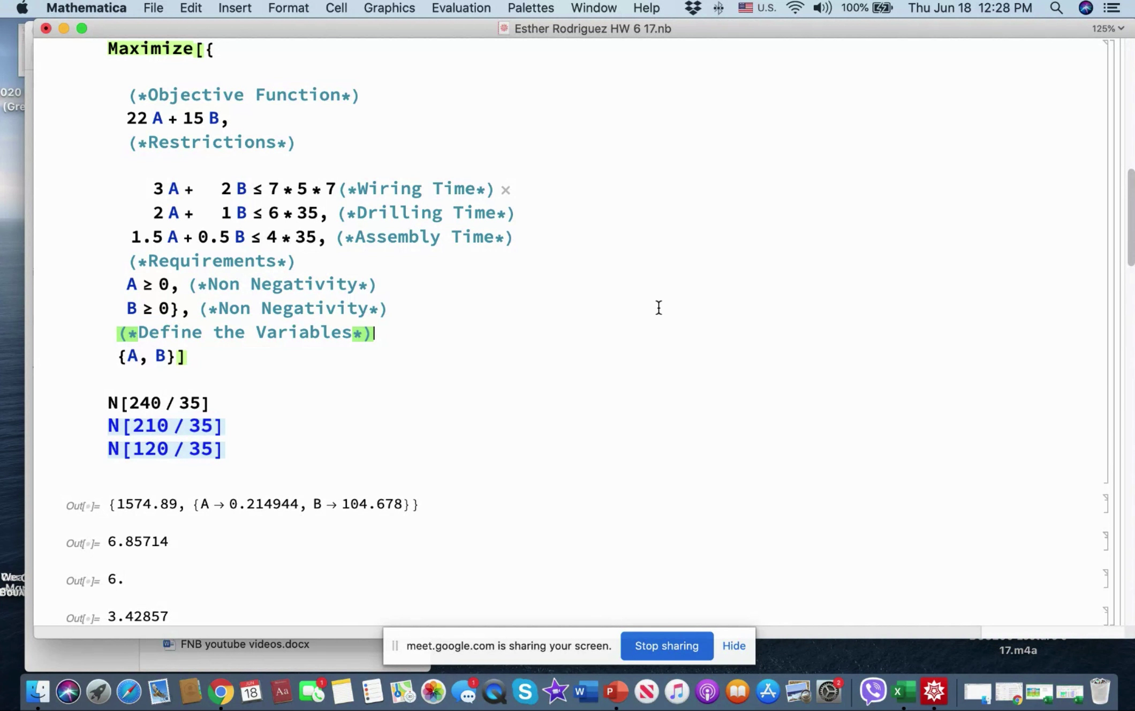
# Review the Problem 2 - 24 motor description and the Maximize model with its objective, restrictions and outputs.
pyautogui.scroll(-5, 640, 311)
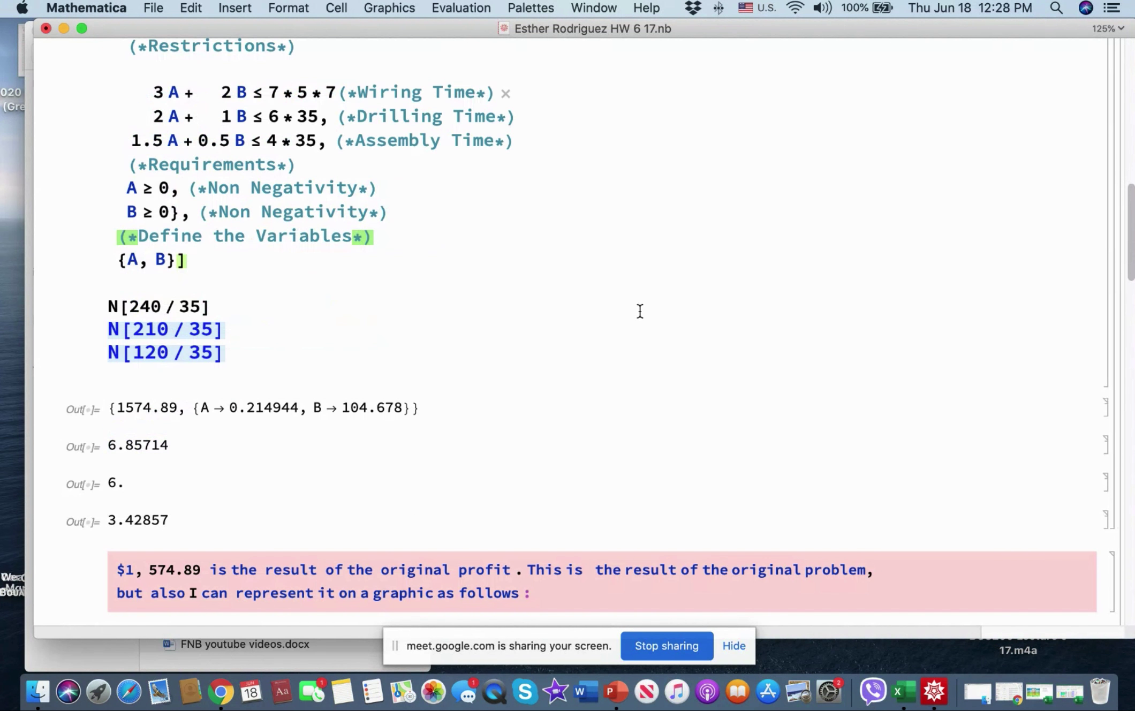
pyautogui.scroll(8, 640, 311)
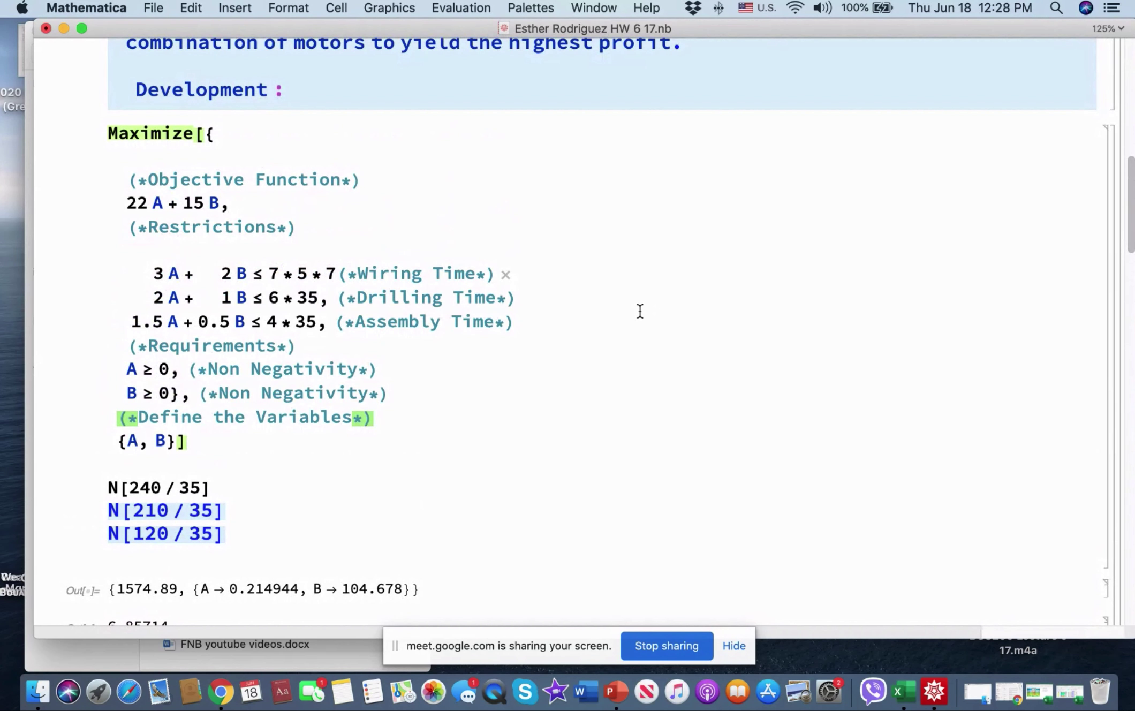
pyautogui.scroll(1, 640, 310)
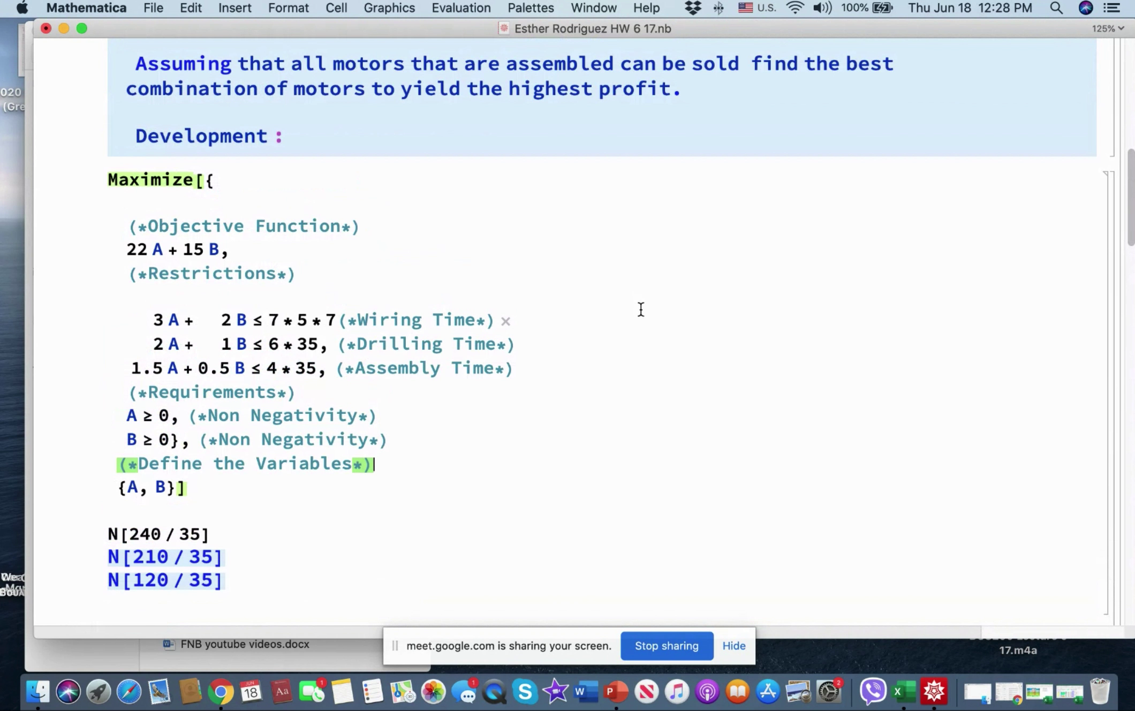
pyautogui.scroll(10, 640, 309)
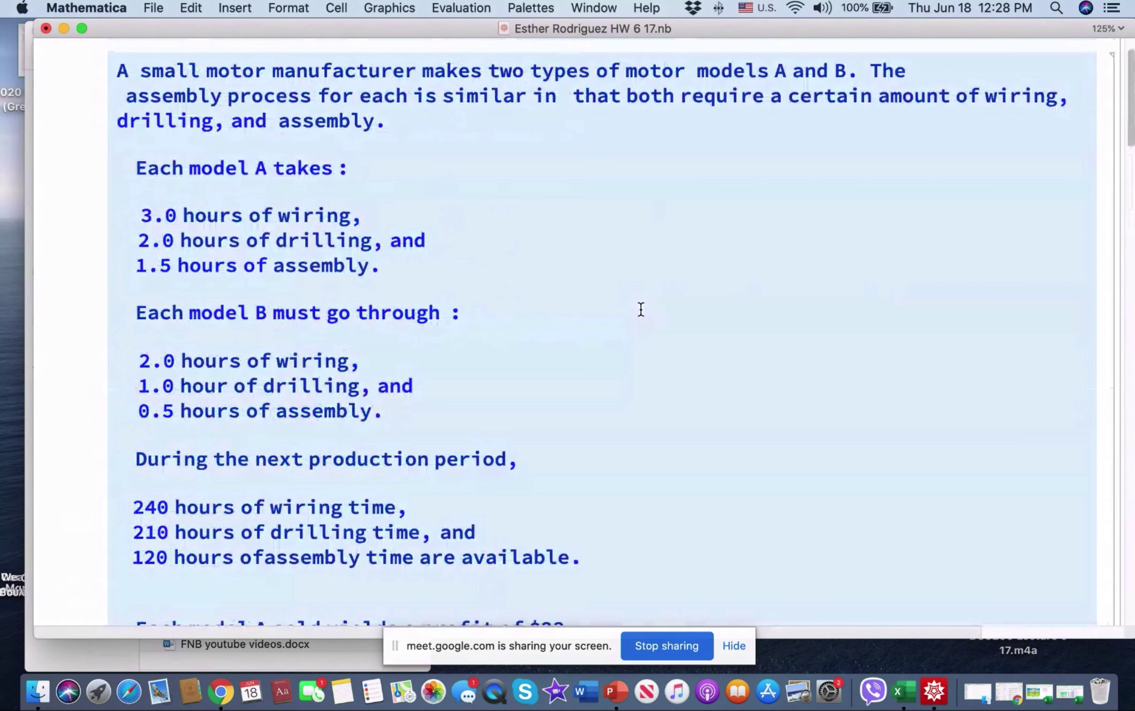
pyautogui.scroll(1, 640, 309)
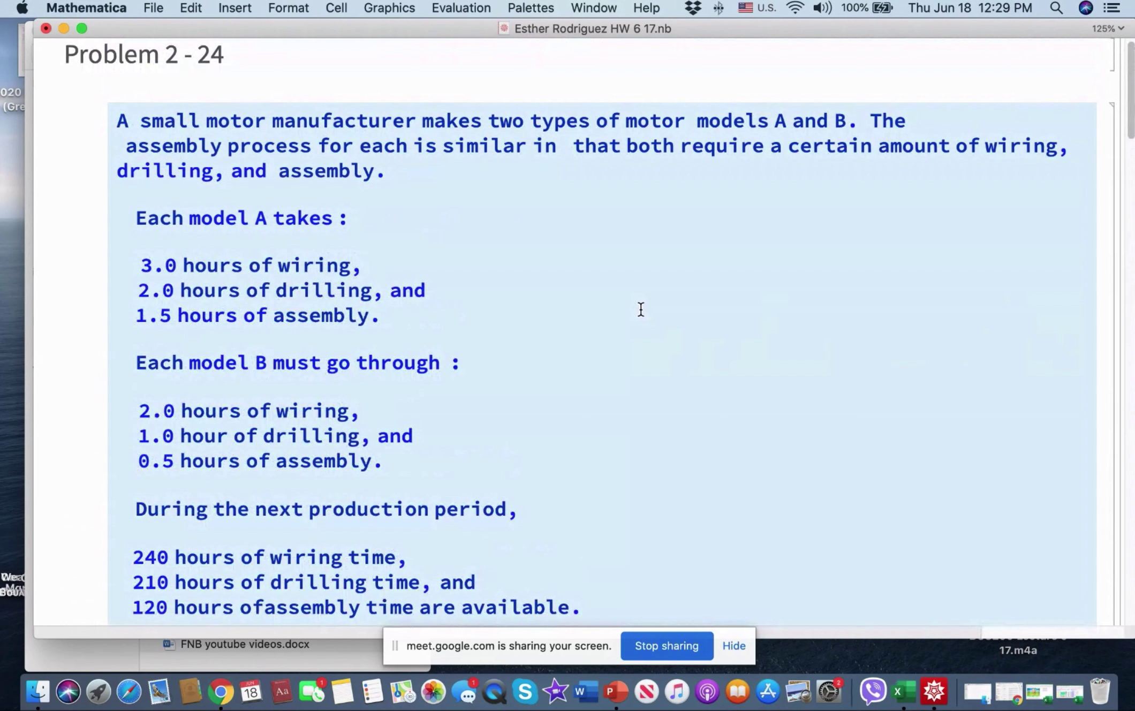
pyautogui.scroll(-1, 640, 309)
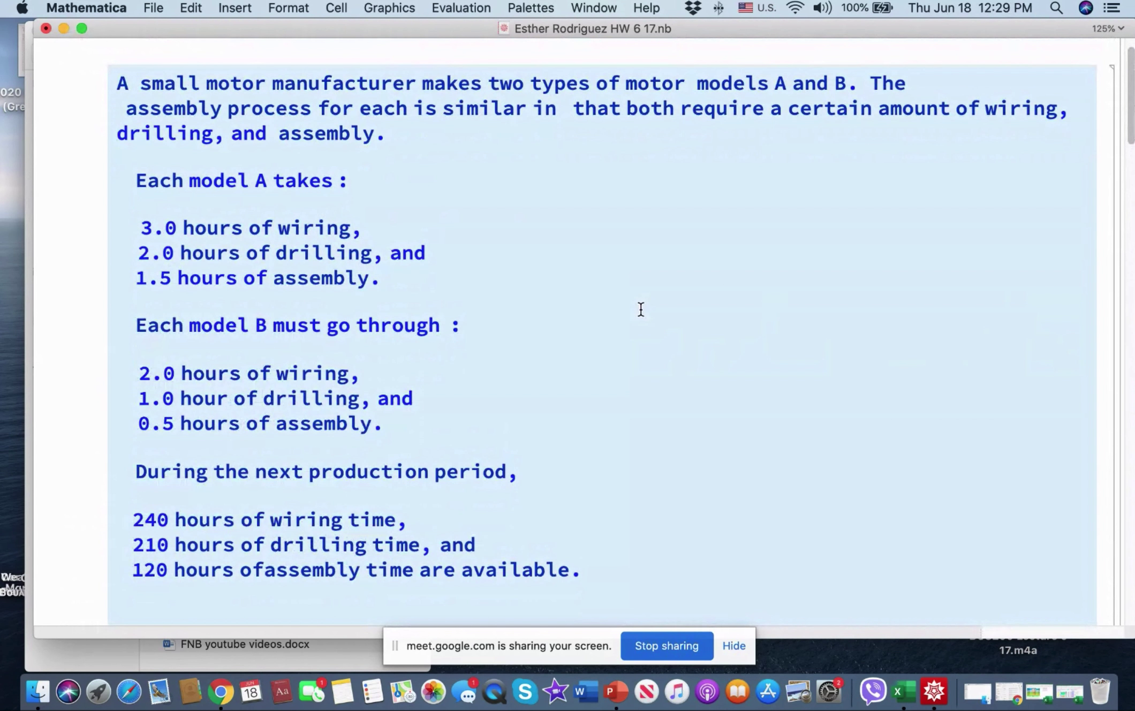
pyautogui.scroll(-20, 641, 309)
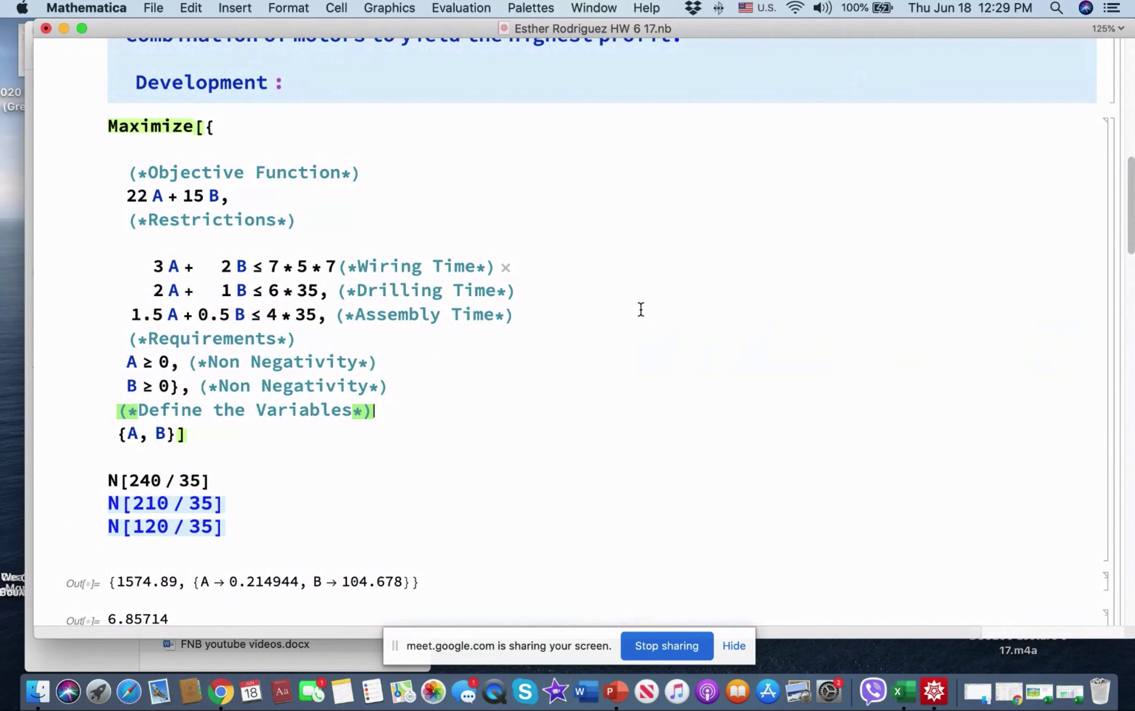
pyautogui.scroll(-4, 640, 309)
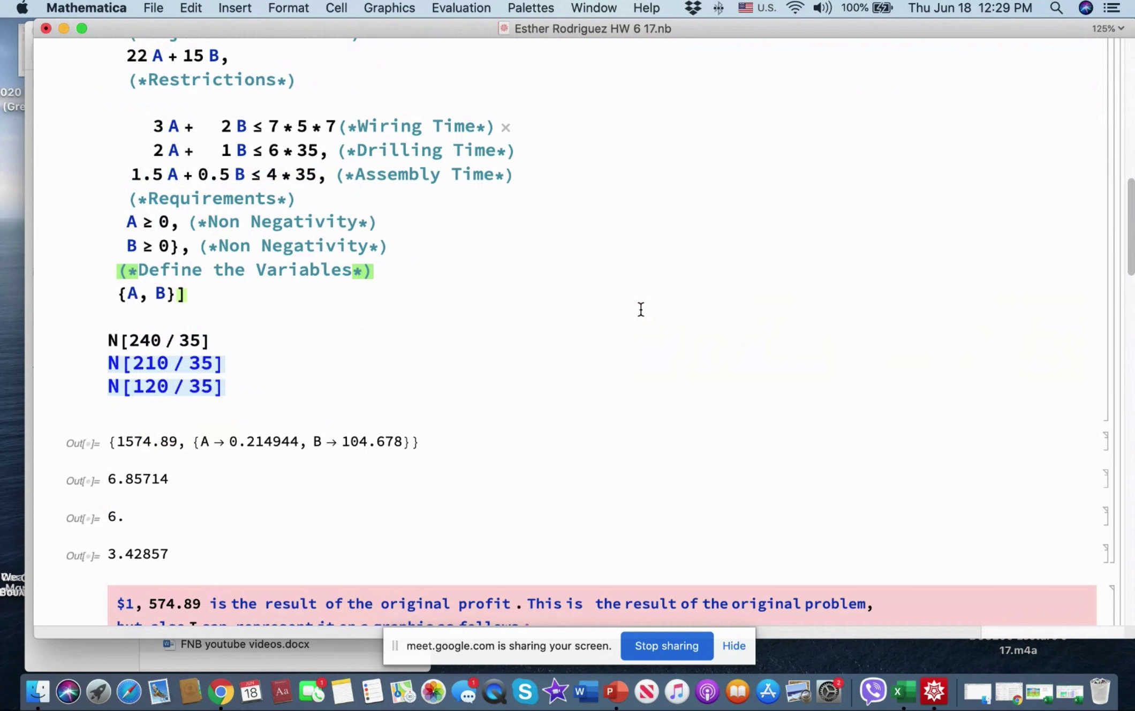
# Examine the RegionPlot graph alongside its wiring, drilling and assembly time restrictions.
pyautogui.scroll(-15, 641, 309)
pyautogui.scroll(10, 640, 309)
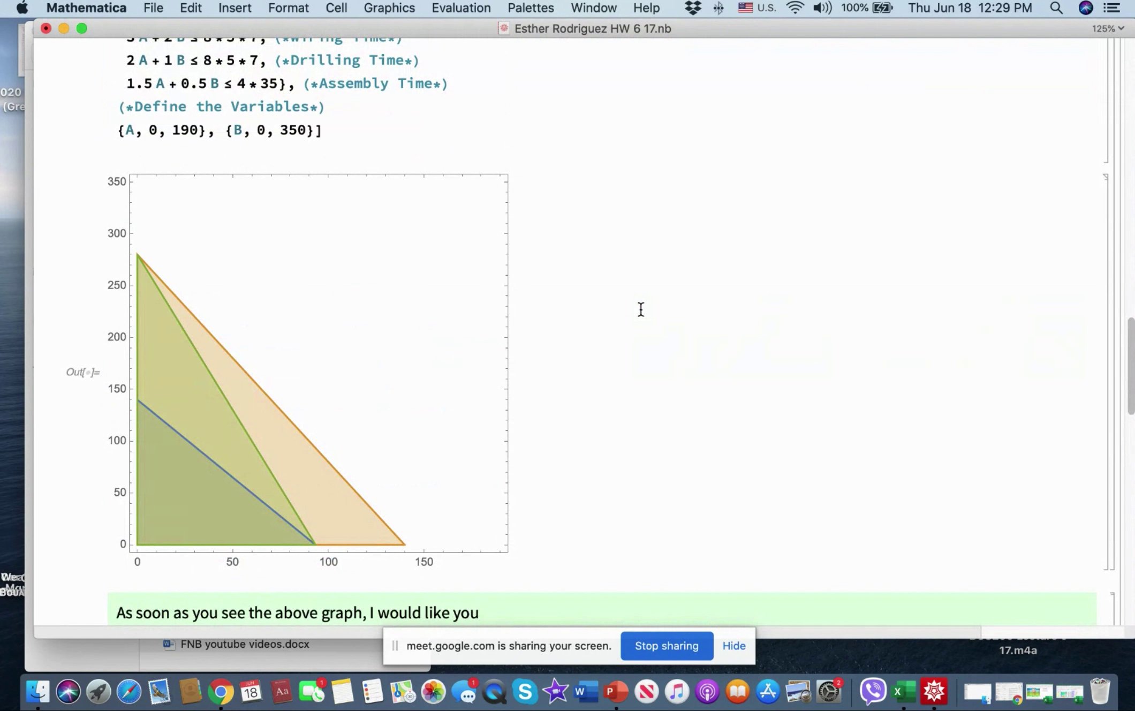
pyautogui.scroll(2, 641, 309)
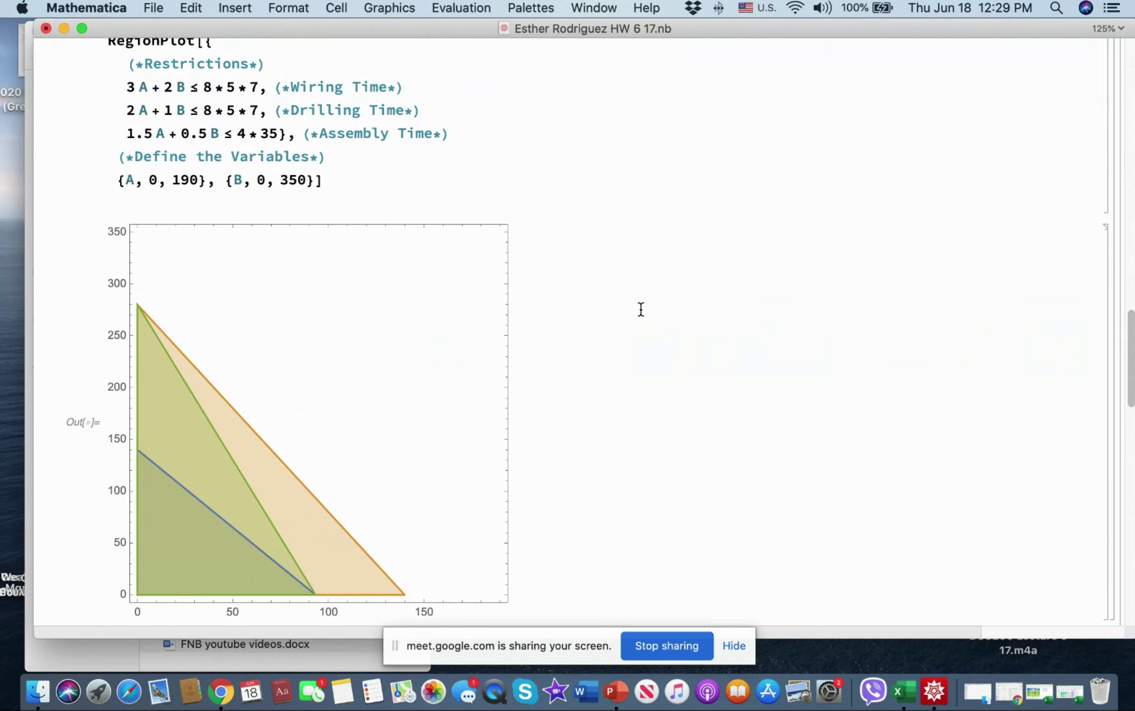
pyautogui.scroll(-2, 641, 309)
pyautogui.scroll(2, 640, 310)
pyautogui.scroll(-3, 641, 309)
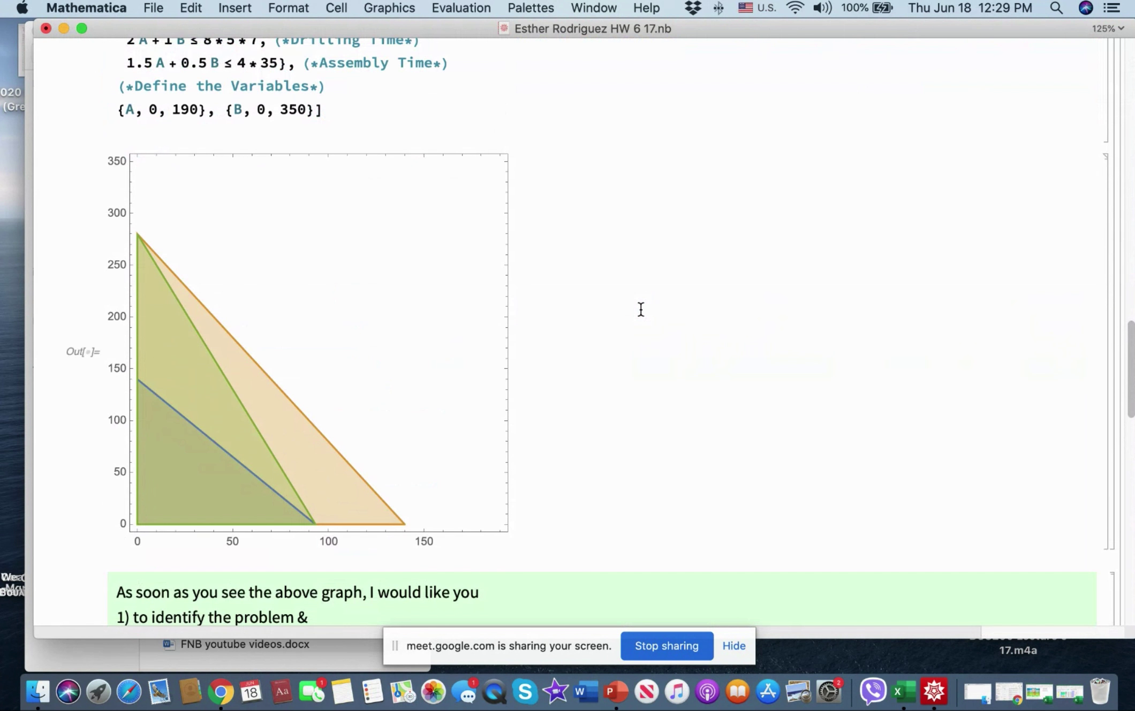
pyautogui.scroll(1, 640, 309)
pyautogui.scroll(2, 641, 309)
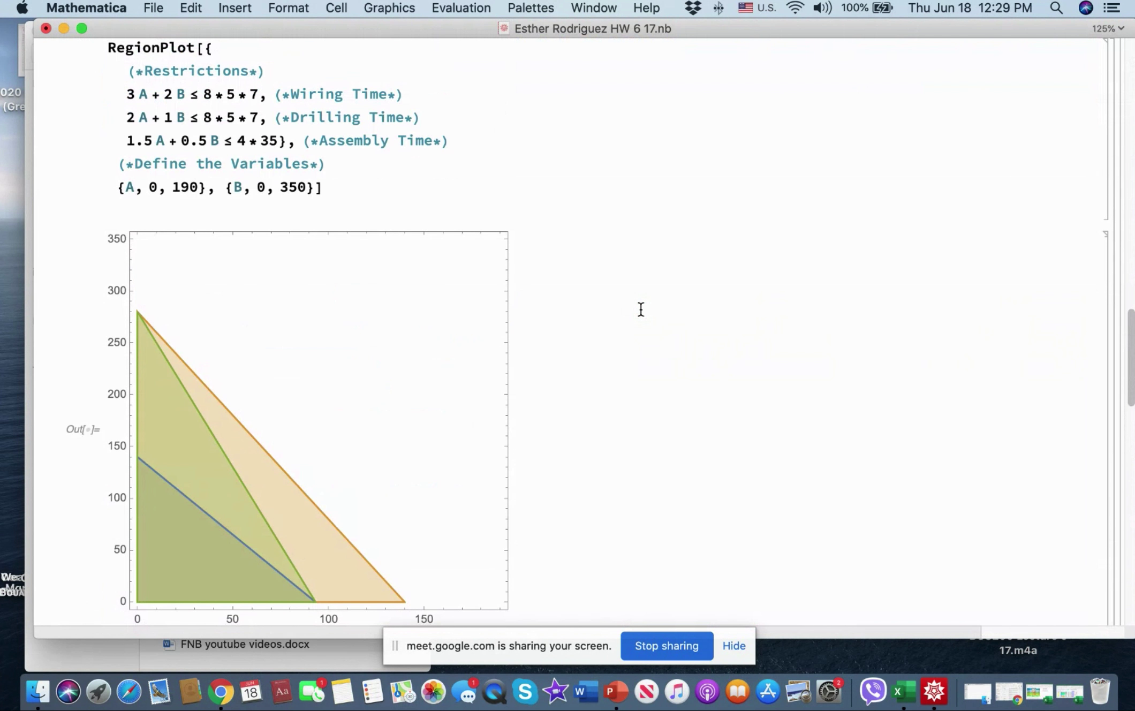
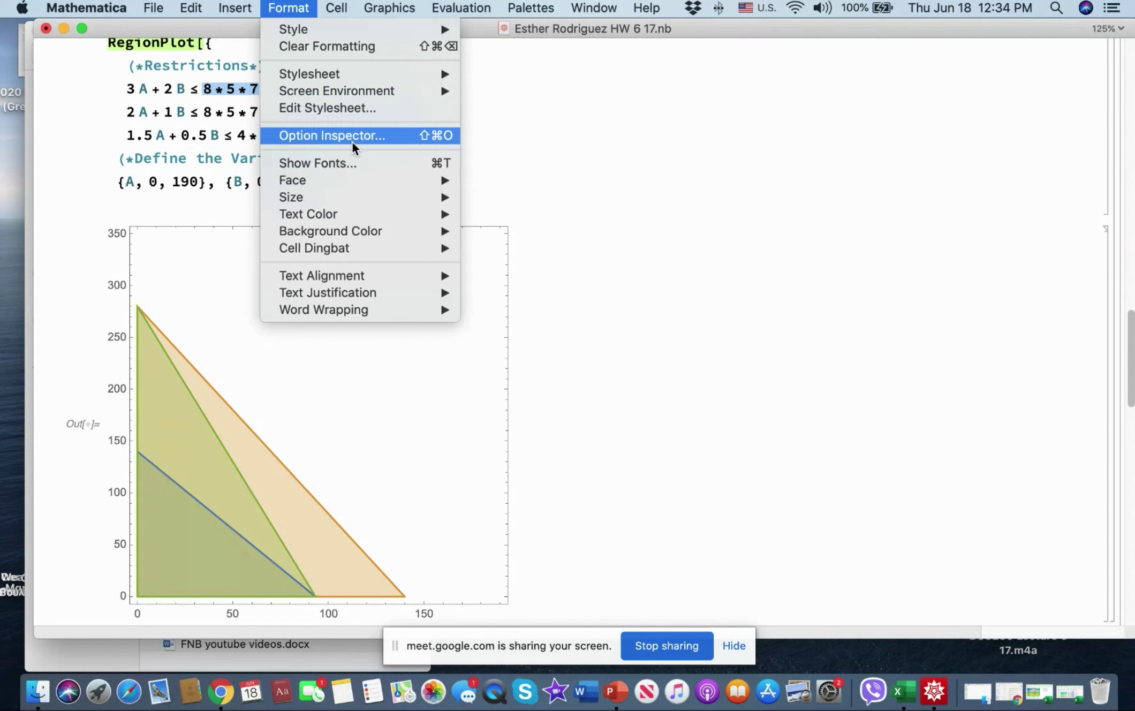
# Set the 8*5*7 limit and the coefficient 3 of A in the RegionPlot wiring restriction to 36 point.
pyautogui.moveTo(375, 197)
pyautogui.click(501, 360)
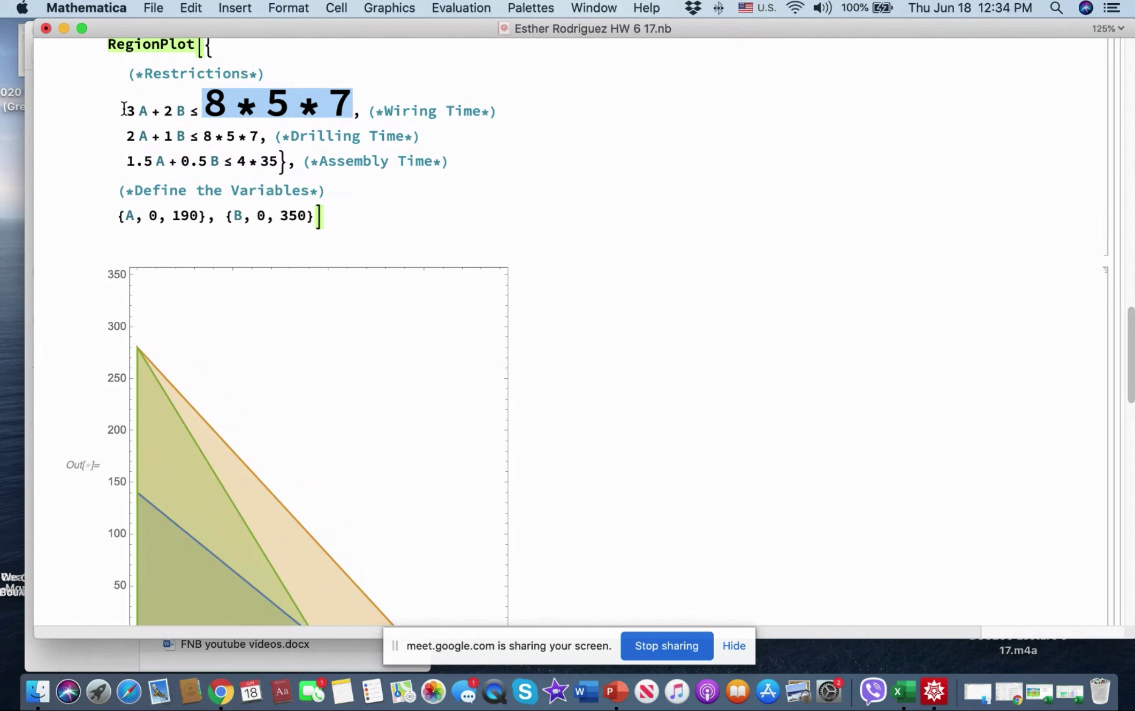
pyautogui.moveTo(124, 109); pyautogui.dragTo(135, 110)
pyautogui.click(290, 9)
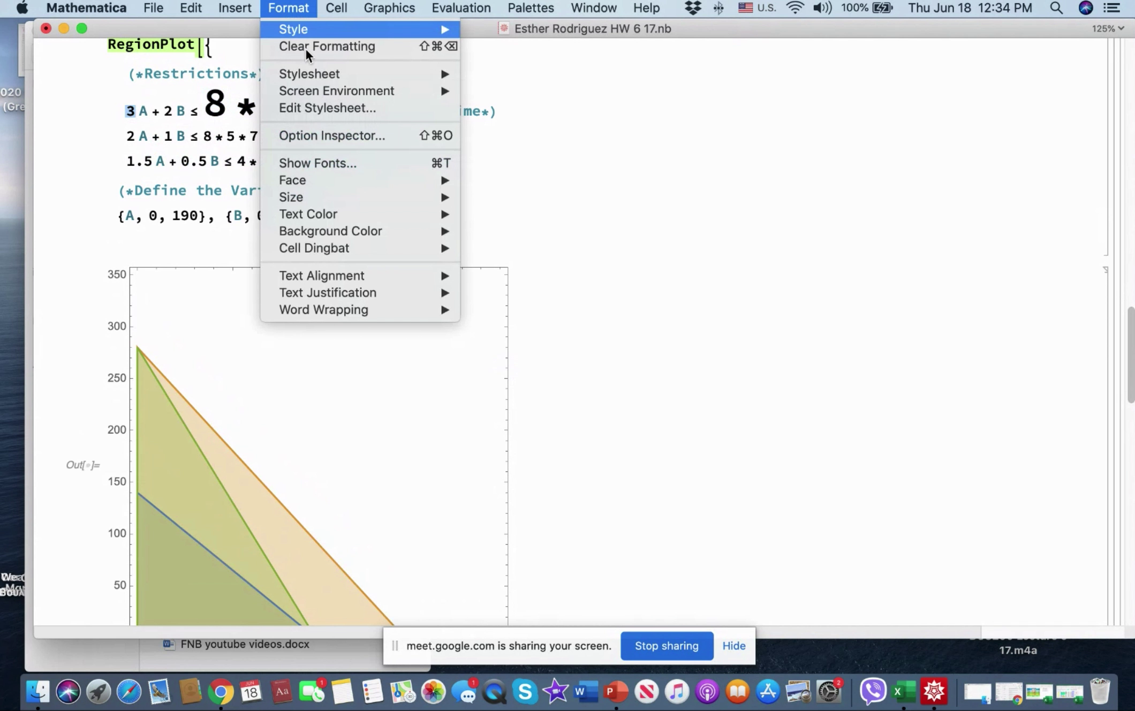
pyautogui.moveTo(344, 200)
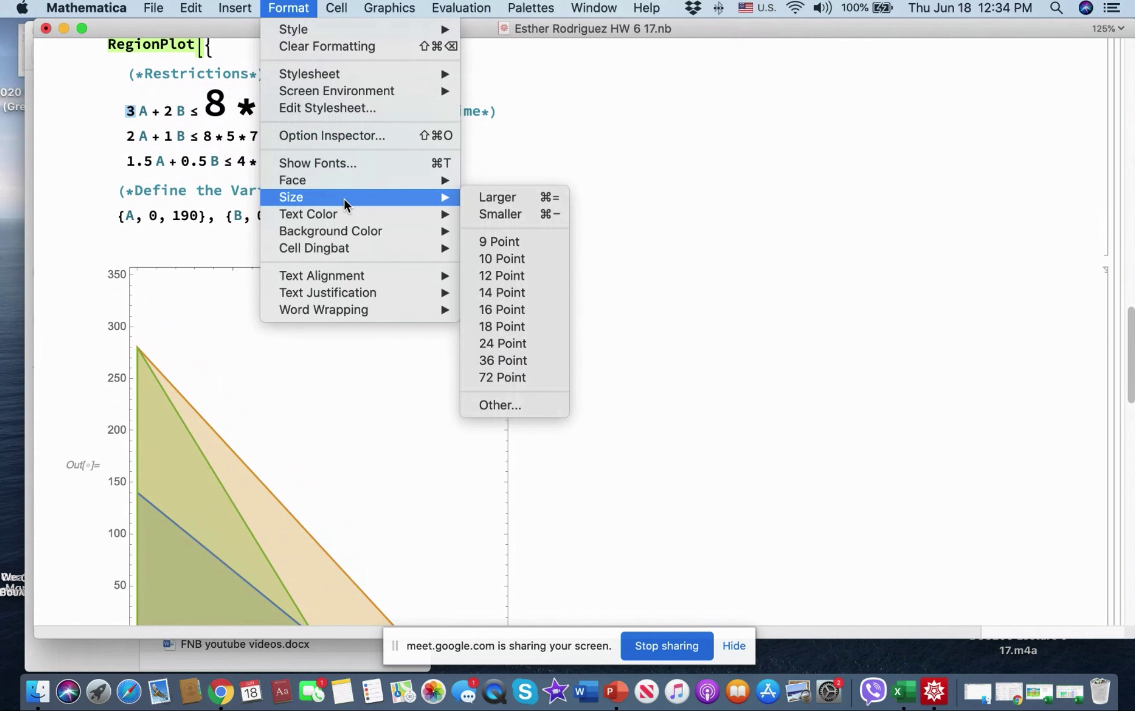
pyautogui.click(503, 360)
# Set the coefficient 2 of B in the RegionPlot wiring restriction to 36 point and deselect it.
pyautogui.moveTo(185, 110); pyautogui.dragTo(192, 110)
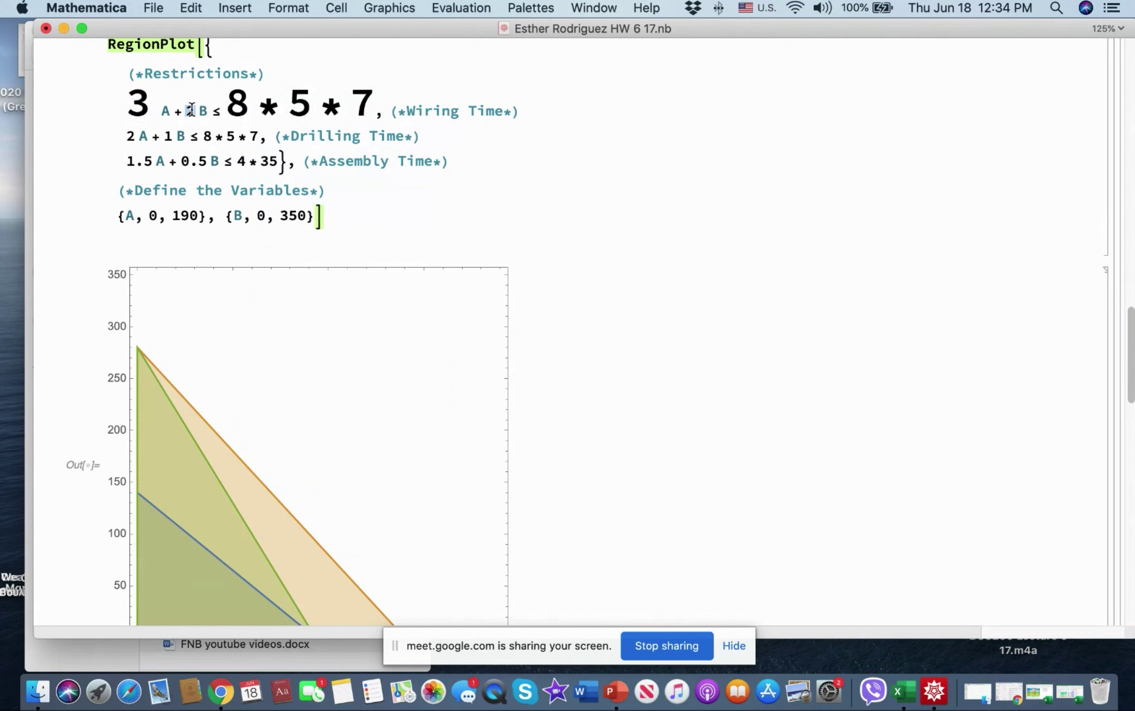
pyautogui.click(280, 8)
pyautogui.moveTo(331, 214)
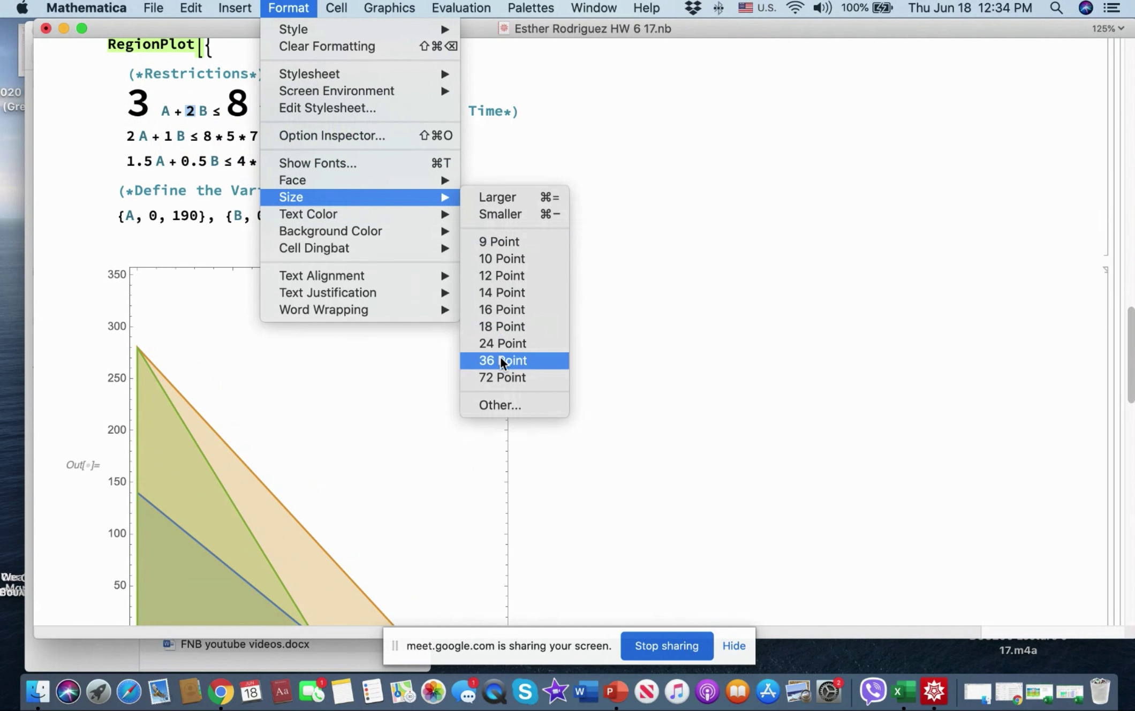
pyautogui.click(504, 360)
pyautogui.click(718, 268)
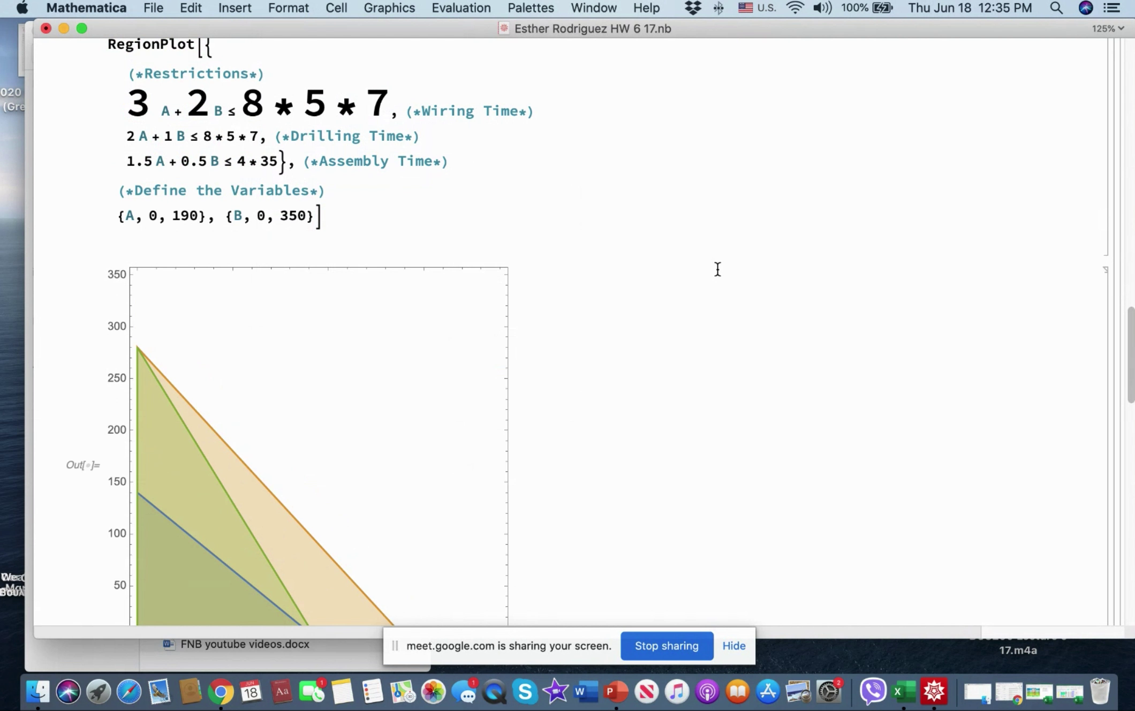
# Change the RegionPlot wiring time limit to 10*5*7, evaluate the cell, and review the redrawn feasible region.
pyautogui.doubleClick(259, 104)
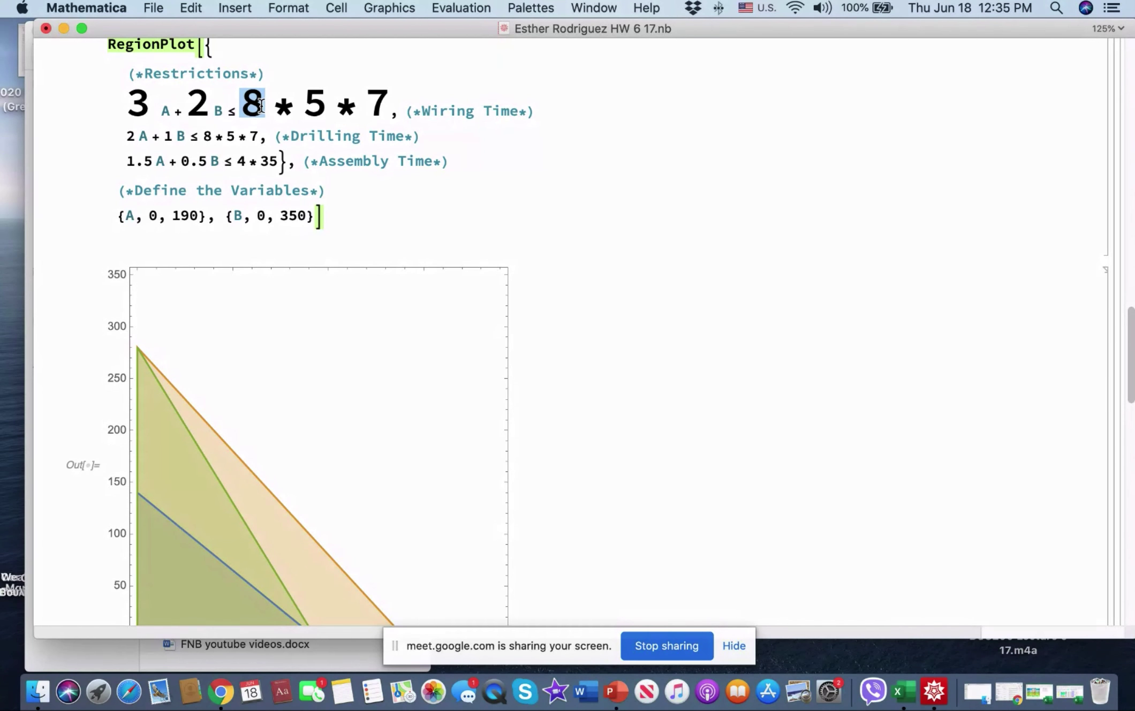
pyautogui.write('10')
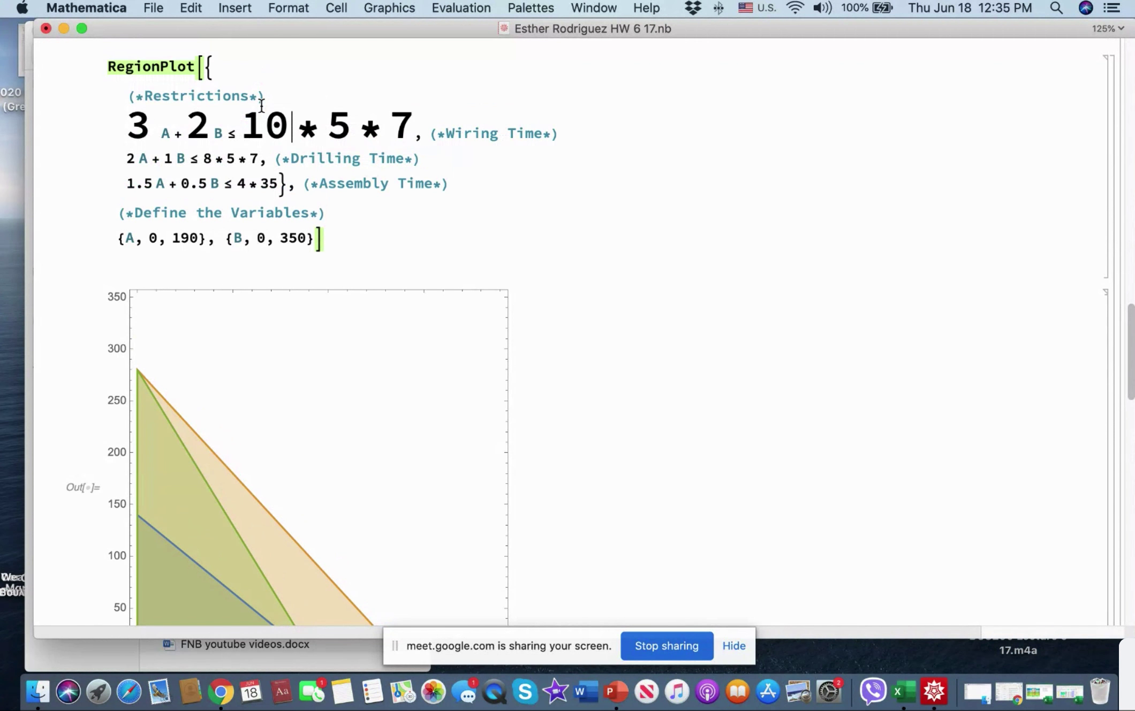
pyautogui.hotkey('shift', 'Return')
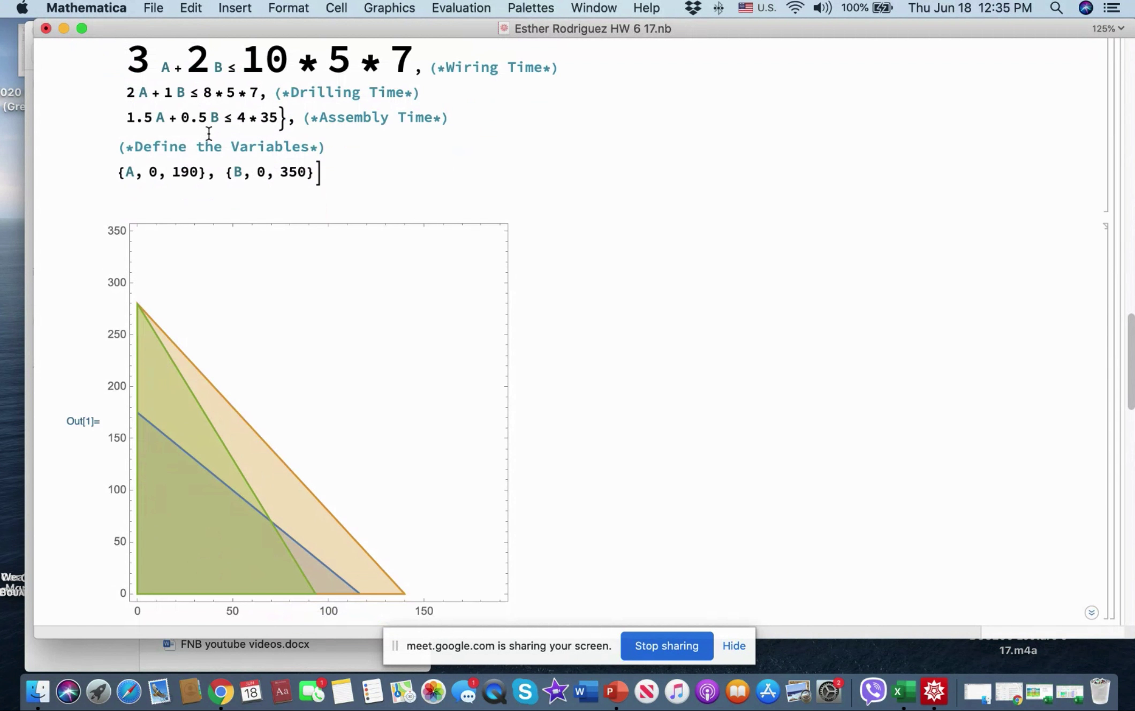
pyautogui.scroll(-3, 208, 133)
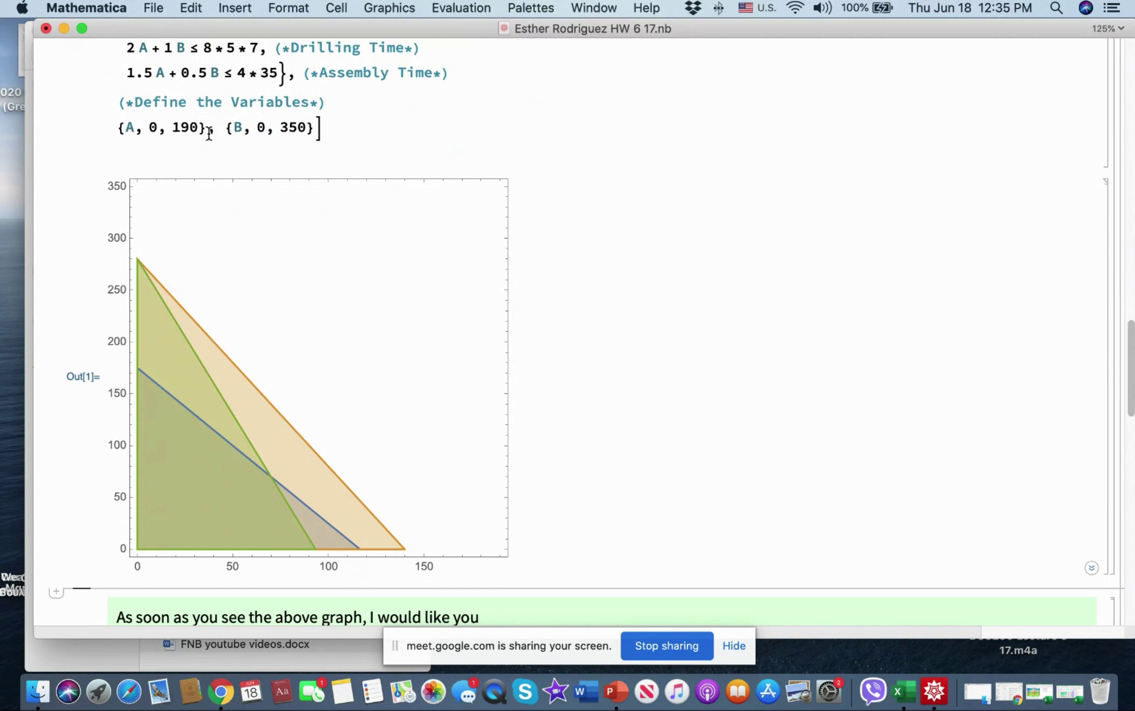
pyautogui.scroll(-1, 211, 129)
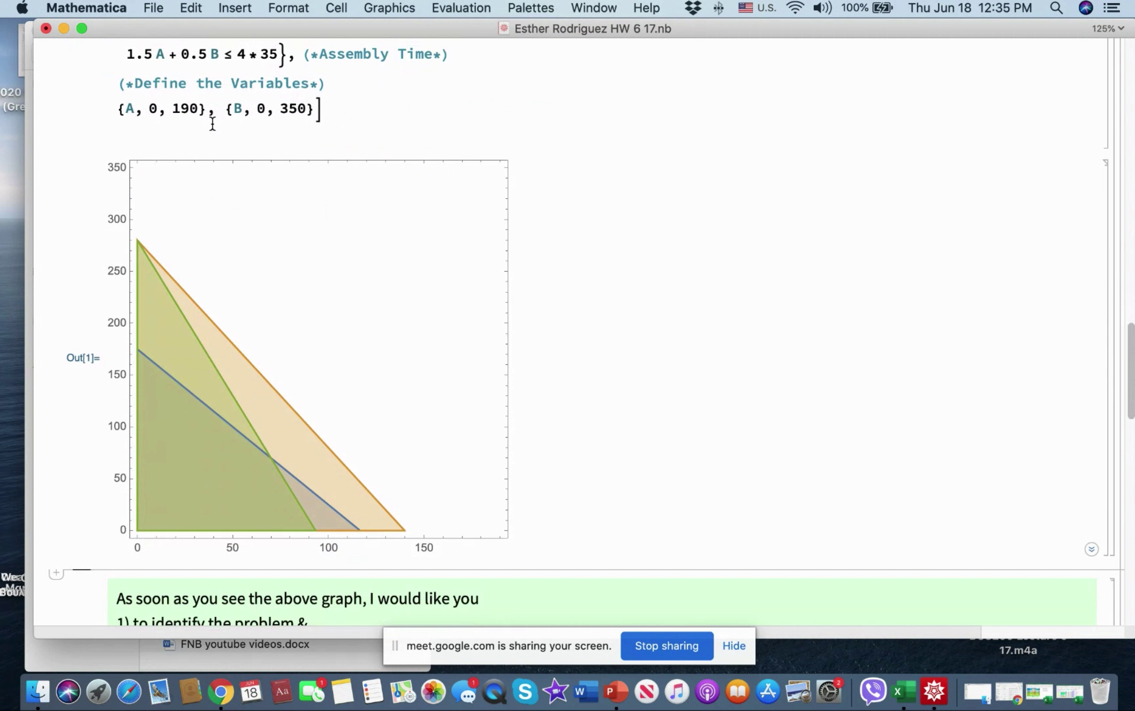
pyautogui.scroll(-4, 212, 123)
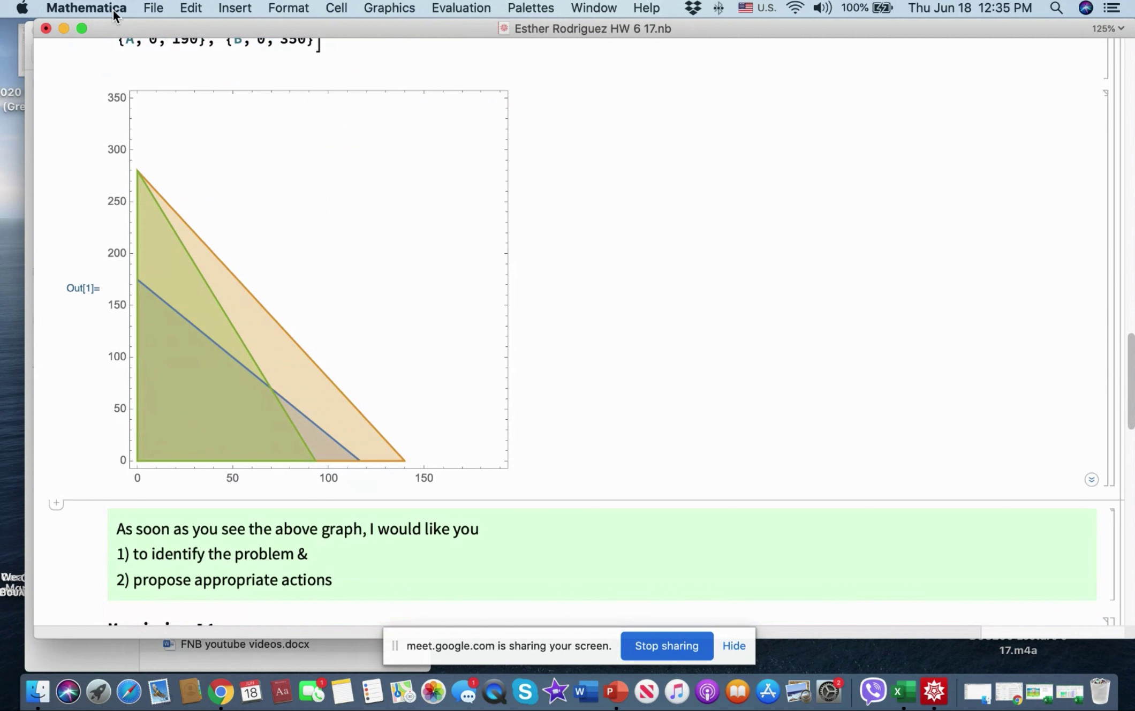
pyautogui.scroll(9, 204, 69)
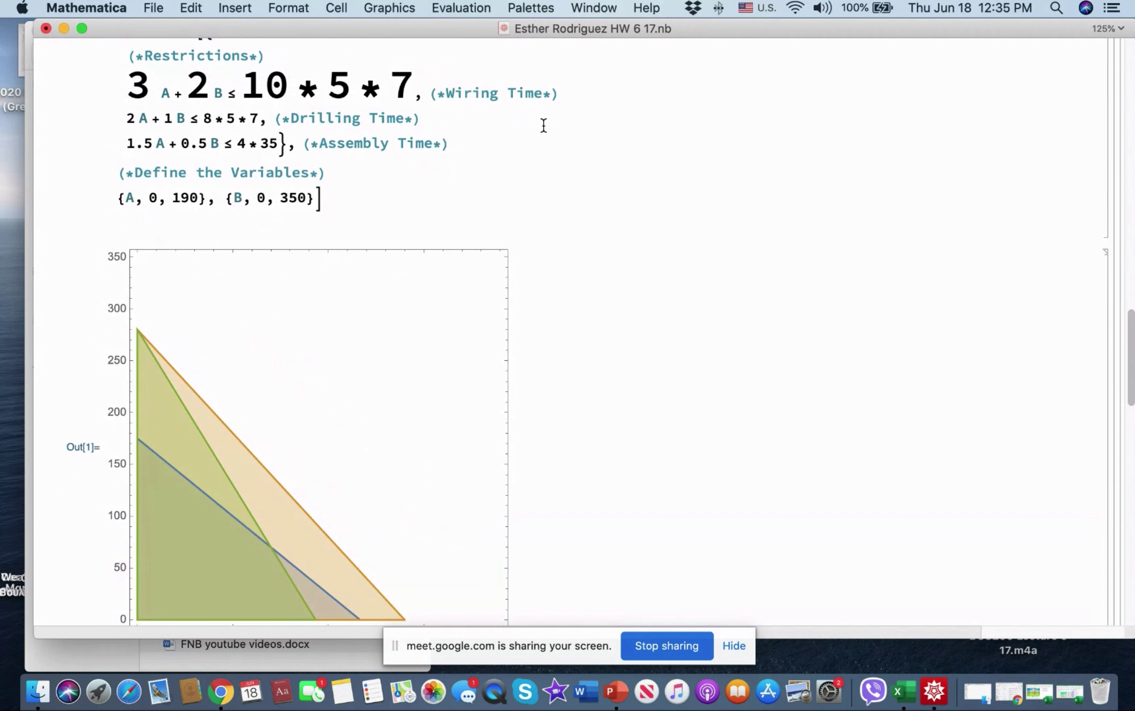
pyautogui.scroll(-4, 543, 125)
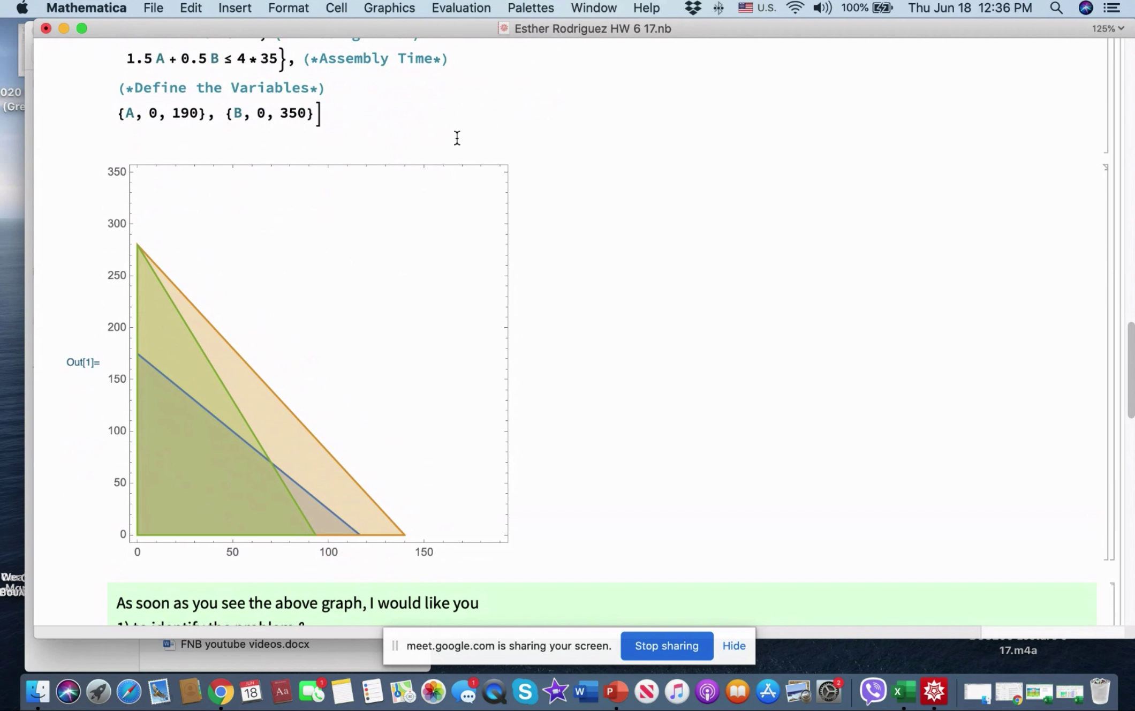
# Set the RegionPlot wiring time limit to 12*5*7, evaluate the cell, and briefly unmute and re-mute the meeting microphone.
pyautogui.scroll(5, 457, 138)
pyautogui.moveTo(264, 120); pyautogui.dragTo(282, 116)
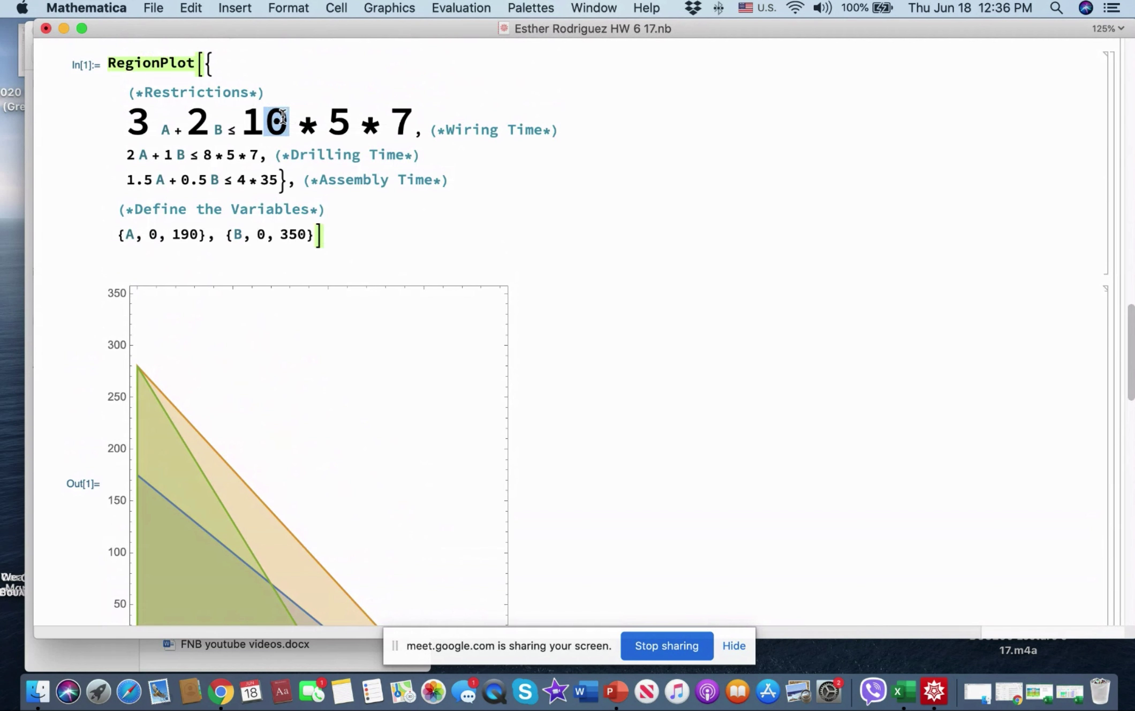
pyautogui.write('2')
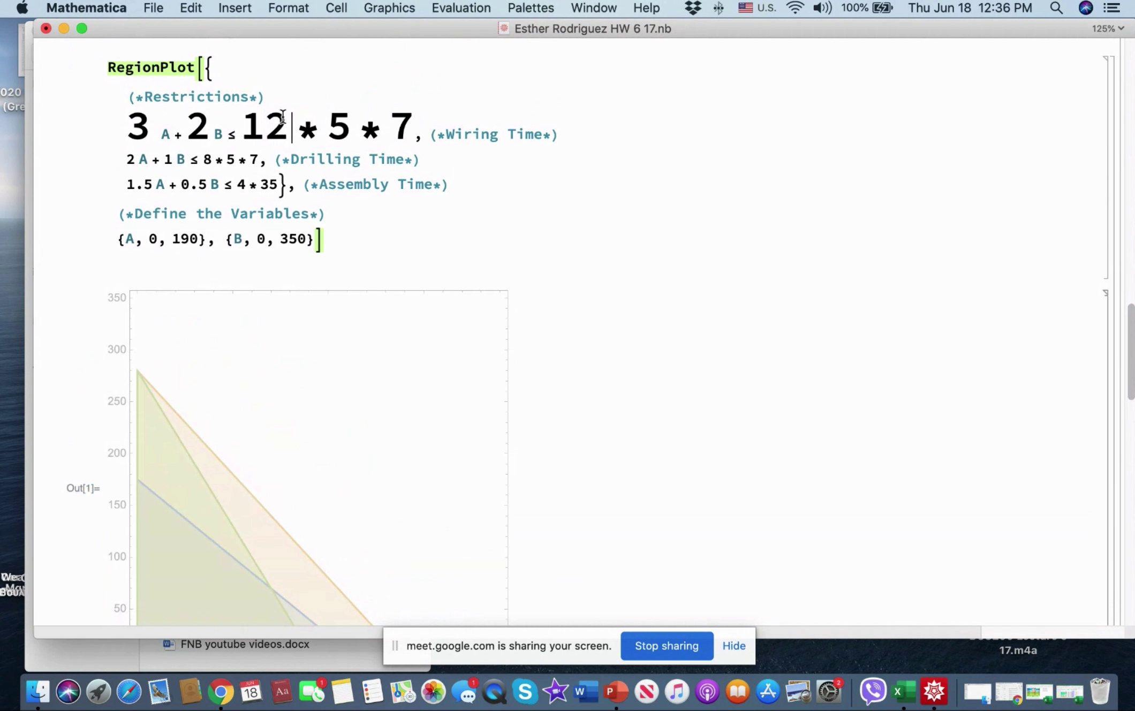
pyautogui.hotkey('shift', 'Return')
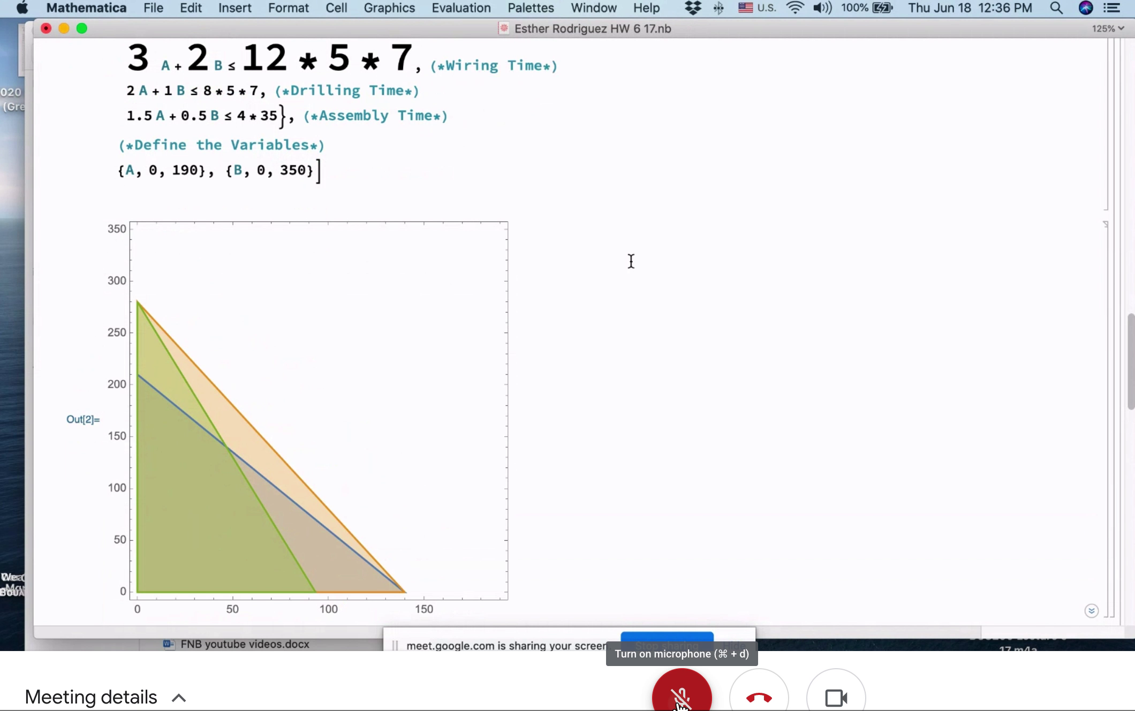
pyautogui.click(680, 702)
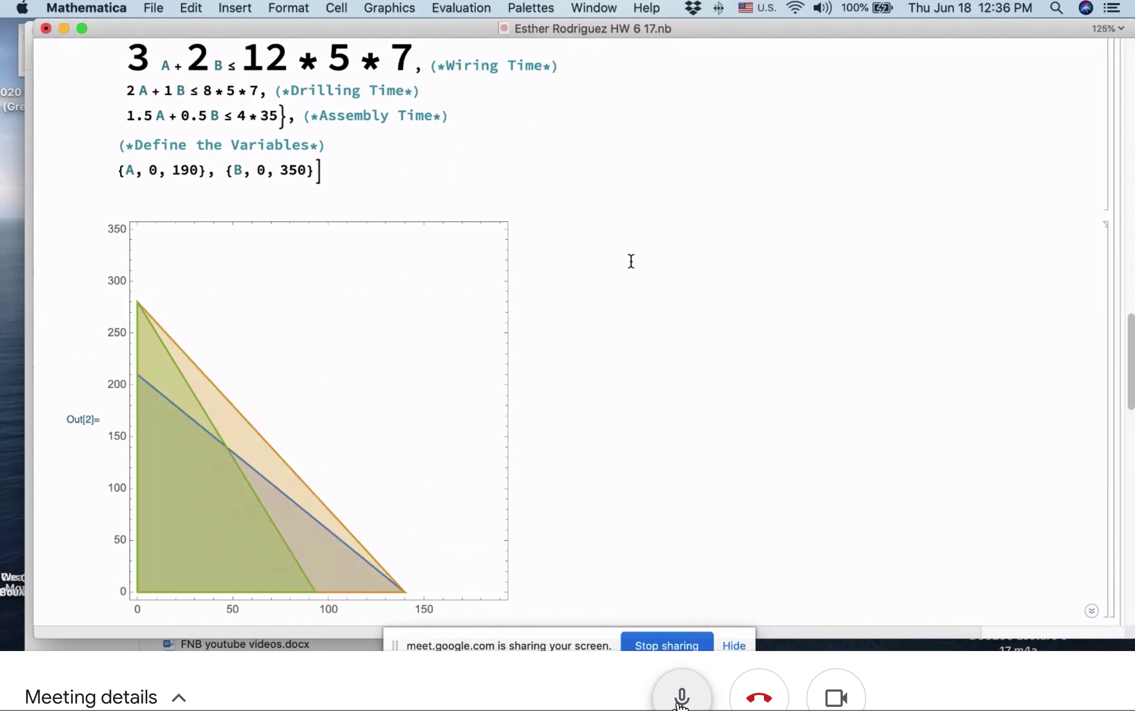
pyautogui.click(680, 702)
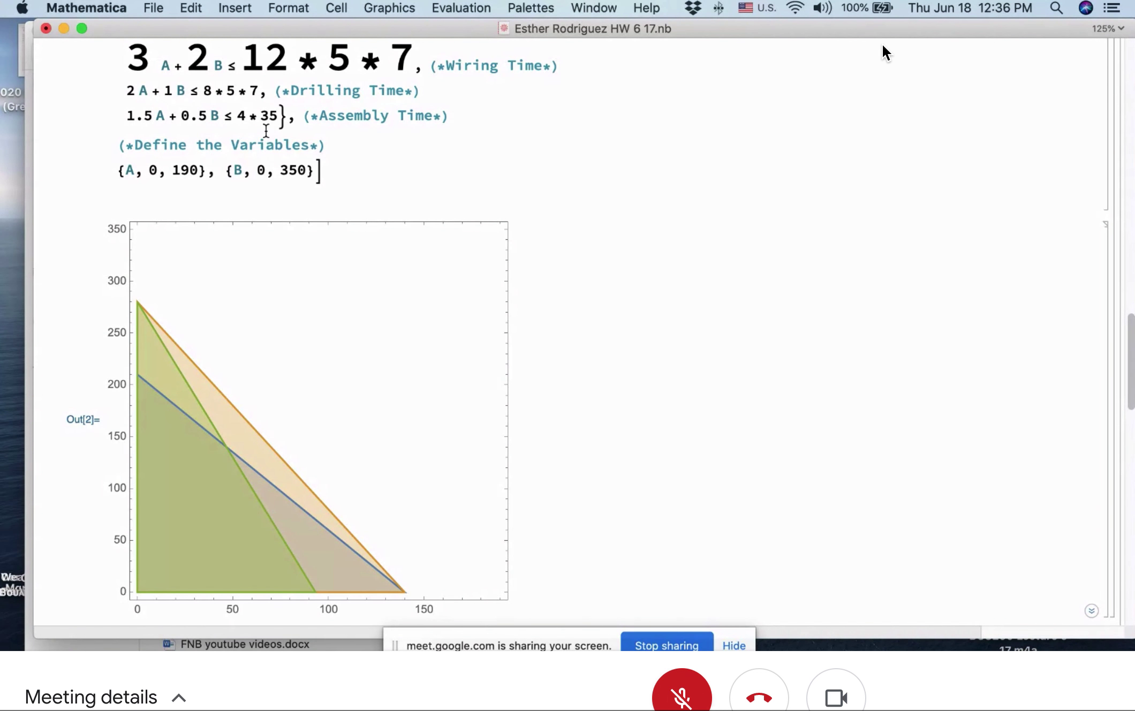
# Try a drilling time limit of 9*5*7 in the RegionPlot restrictions and evaluate the cell.
pyautogui.doubleClick(230, 90)
pyautogui.doubleClick(207, 89)
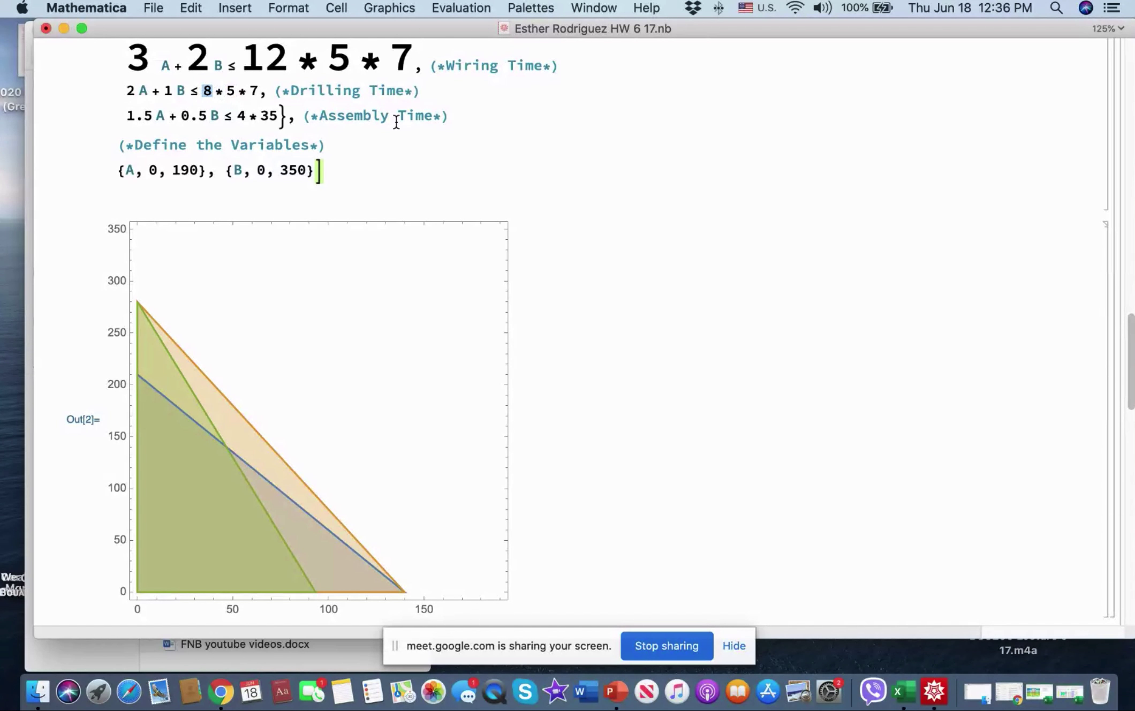
pyautogui.scroll(1, 395, 123)
pyautogui.write('9')
pyautogui.hotkey('shift', 'Return')
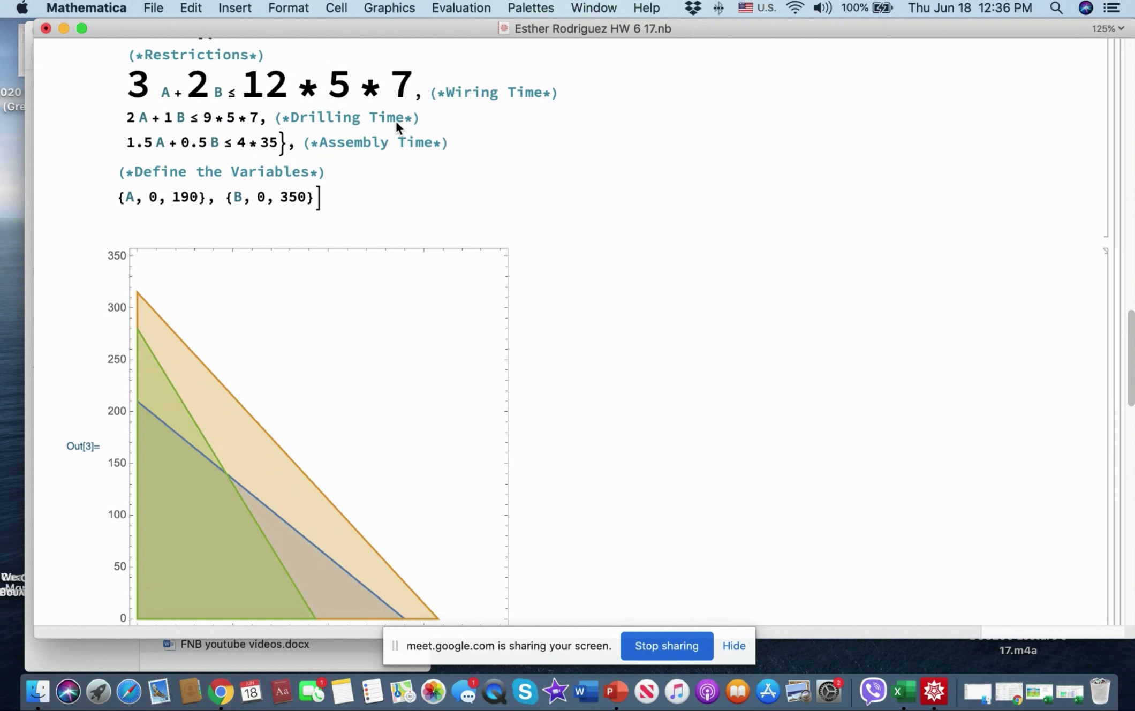
# Set the RegionPlot drilling time limit back to 8*5*7 and evaluate the cell again.
pyautogui.click(211, 119)
pyautogui.doubleClick(211, 119)
pyautogui.write('8')
pyautogui.hotkey('shift', 'Return')
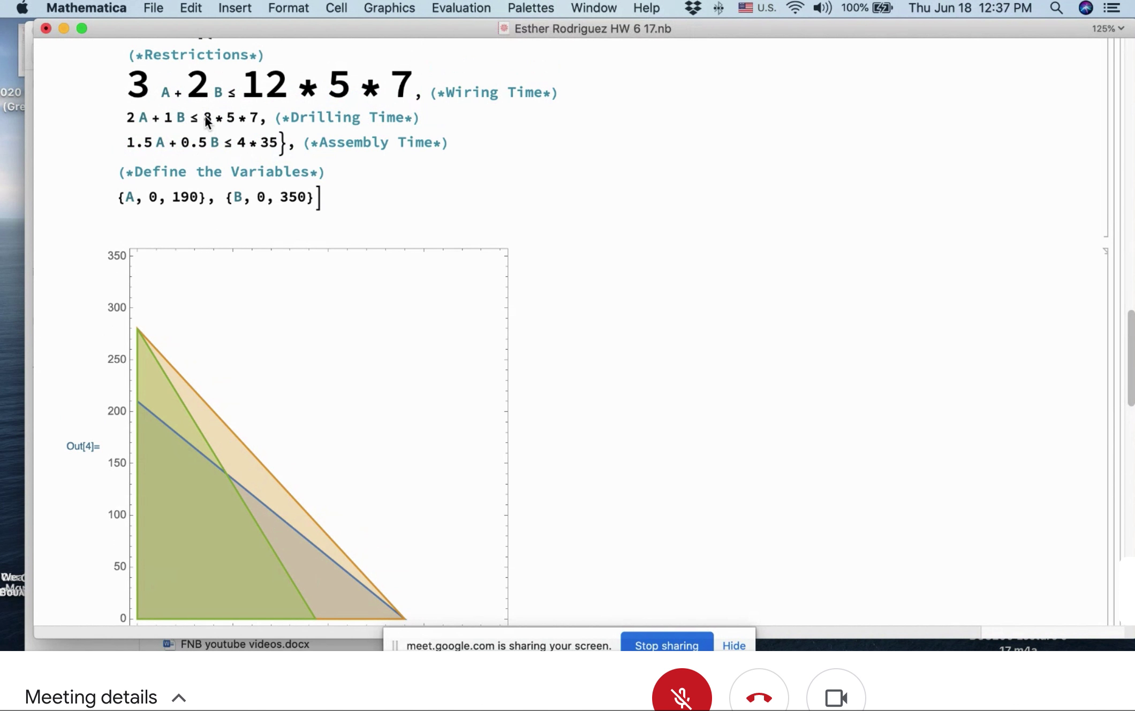
# Unmute the meeting microphone and evaluate the RegionPlot with the assembly time limit set to 3*35.
pyautogui.click(694, 695)
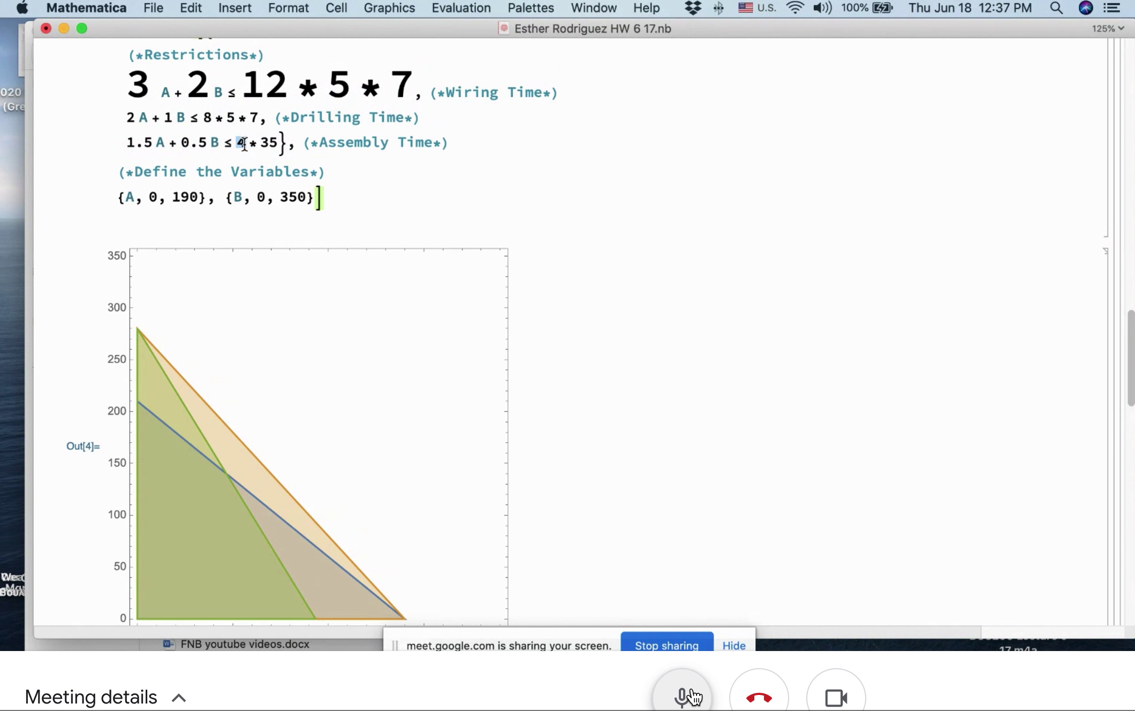
pyautogui.write('3')
pyautogui.hotkey('shift', 'Return')
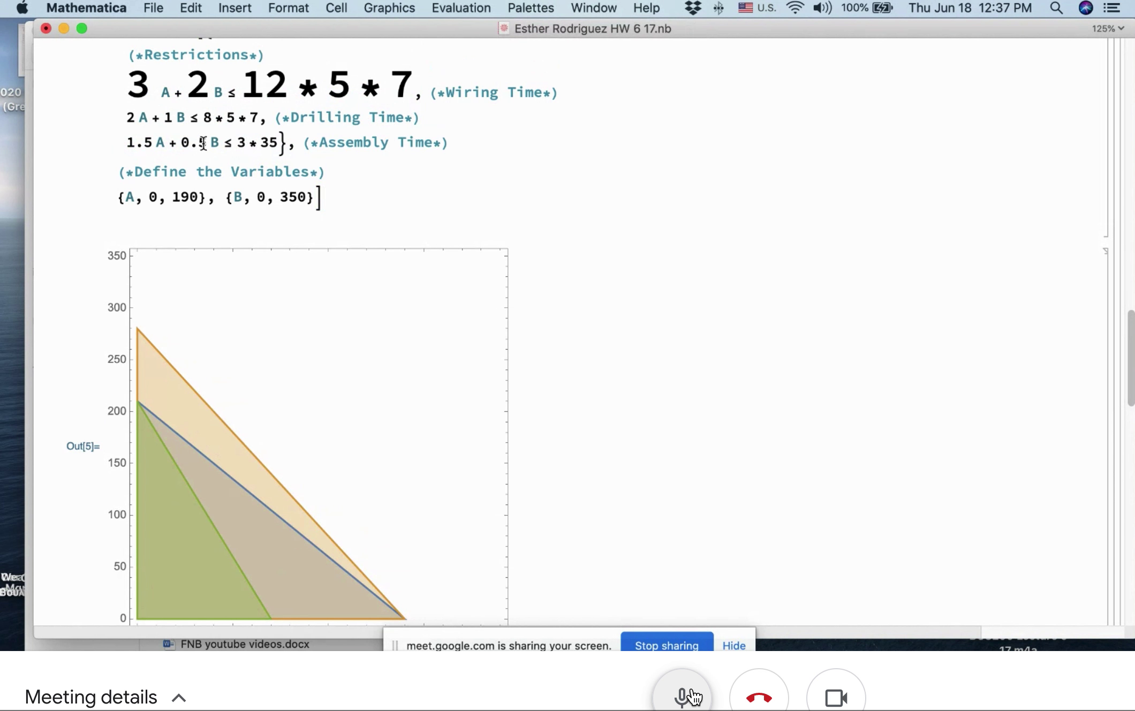
# Set the RegionPlot assembly time limit to 5*35 and evaluate the cell.
pyautogui.doubleClick(239, 142)
pyautogui.write('5')
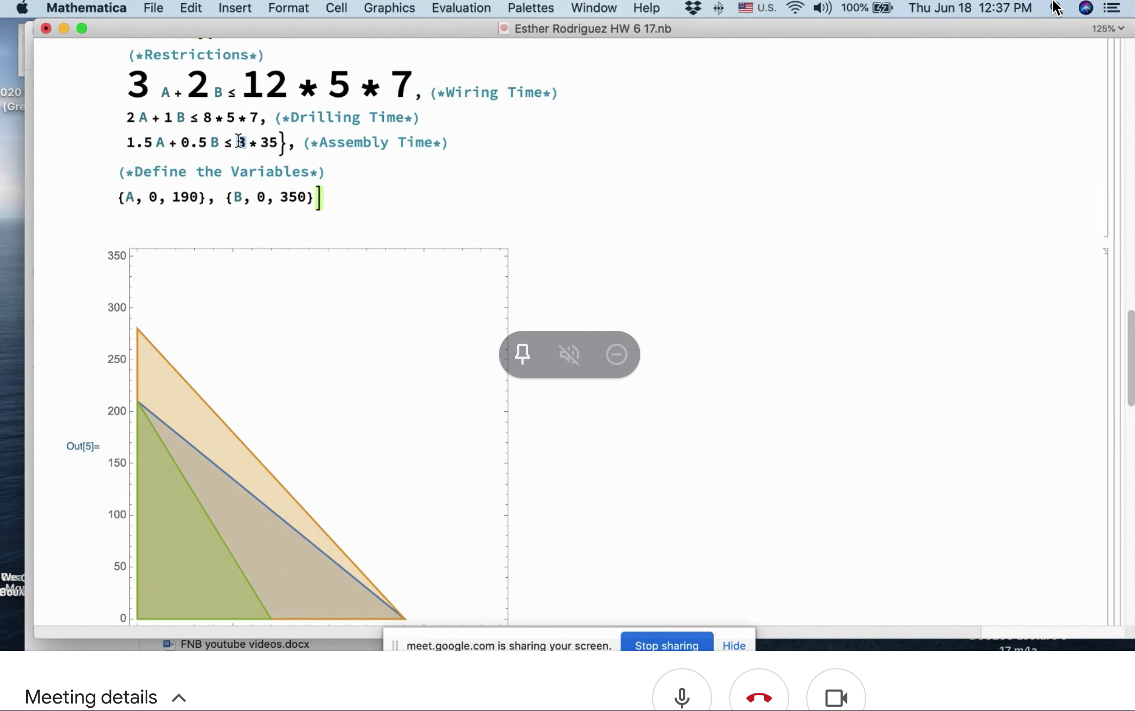
pyautogui.hotkey('shift', 'Return')
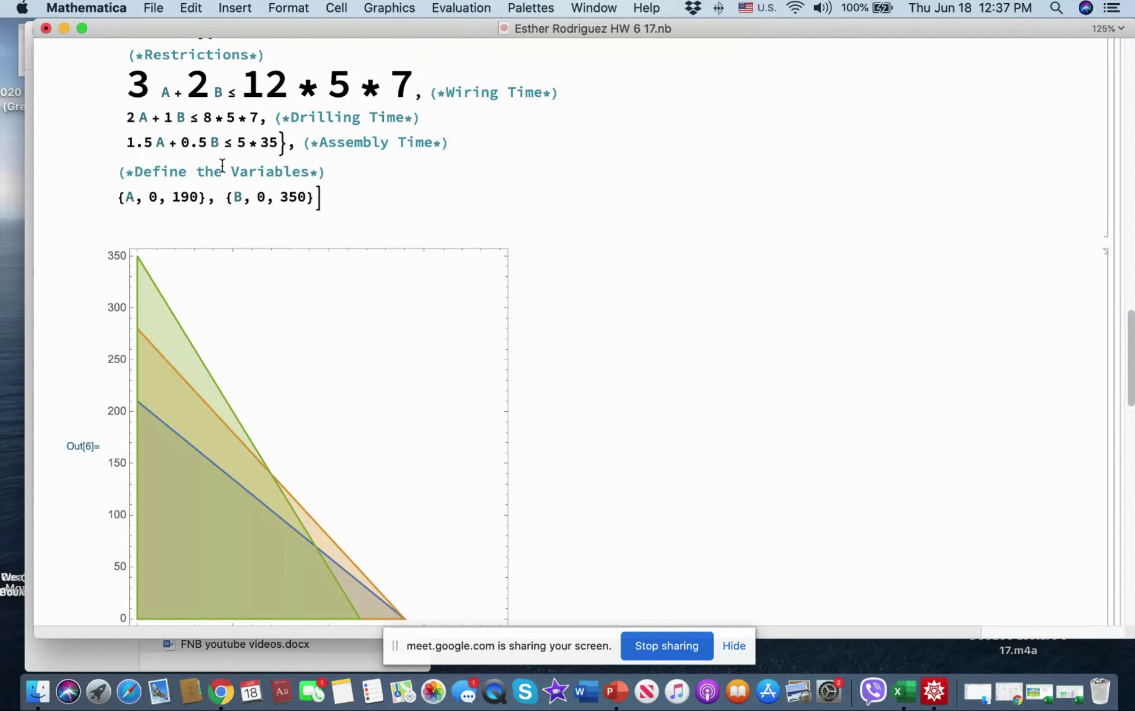
# Set the RegionPlot drilling time limit to 7*5*7 and evaluate the cell.
pyautogui.doubleClick(207, 118)
pyautogui.press('BackSpace')
pyautogui.write('7')
pyautogui.hotkey('shift', 'Return')
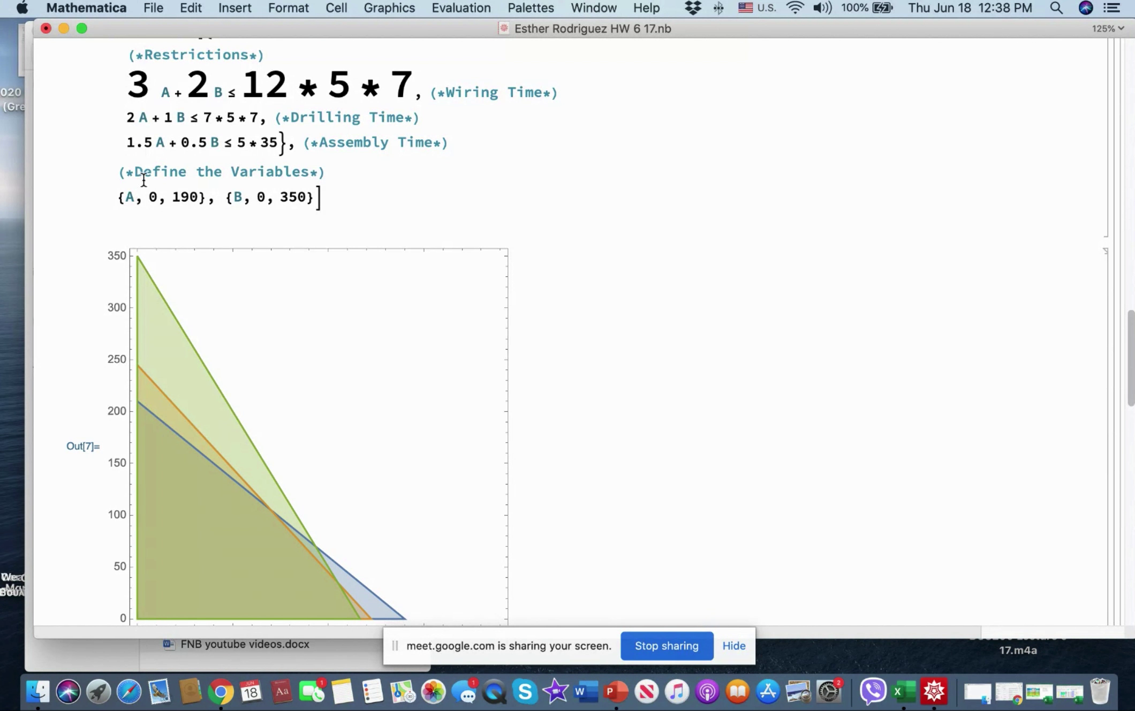
# Replace the commas after the wiring and drilling restrictions with && and evaluate the RegionPlot to plot their common region.
pyautogui.click(418, 96)
pyautogui.write('&')
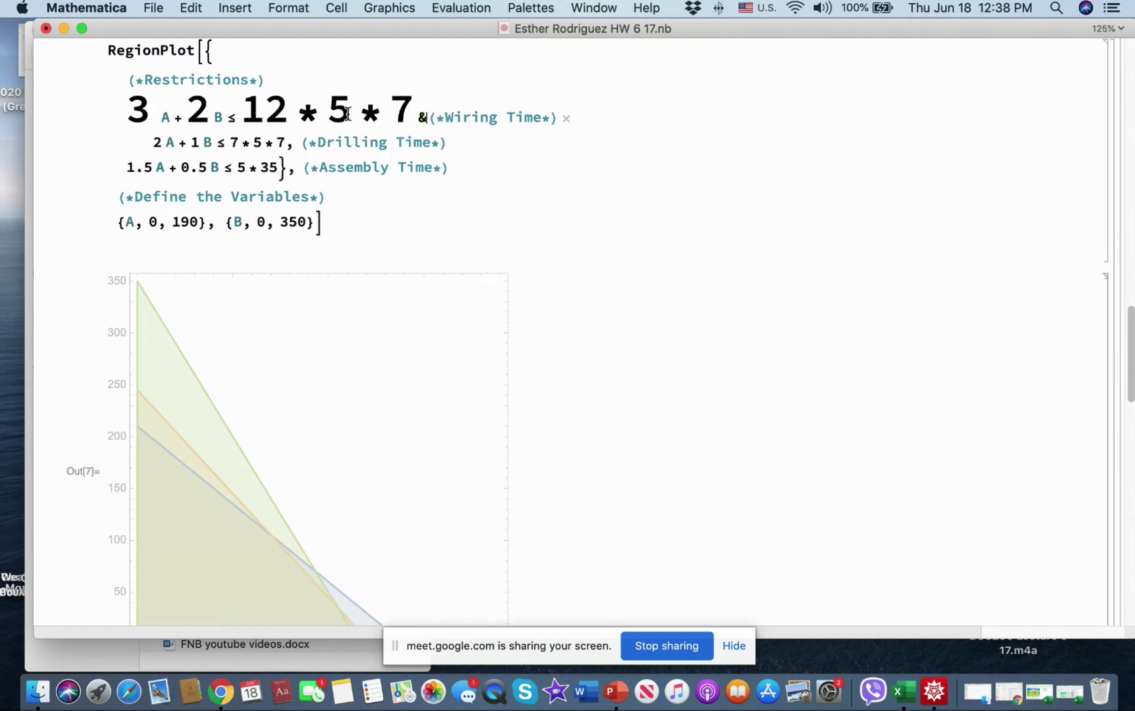
pyautogui.write('&')
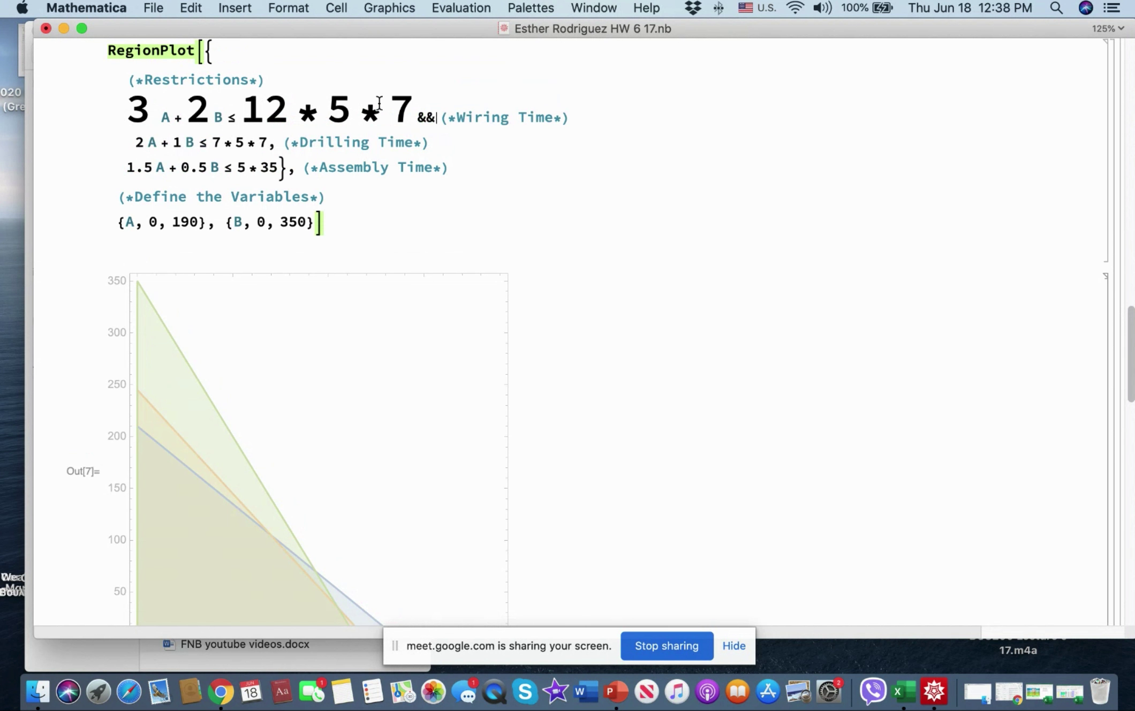
pyautogui.moveTo(267, 143); pyautogui.dragTo(274, 148)
pyautogui.write('&&')
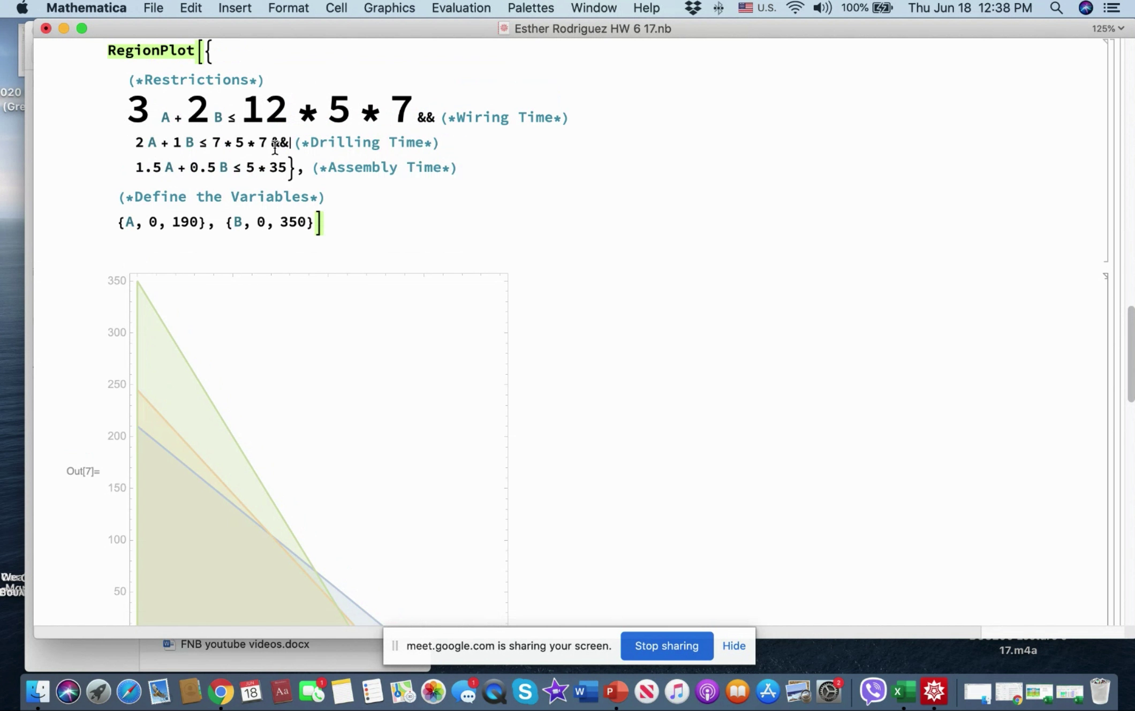
pyautogui.hotkey('shift', 'Return')
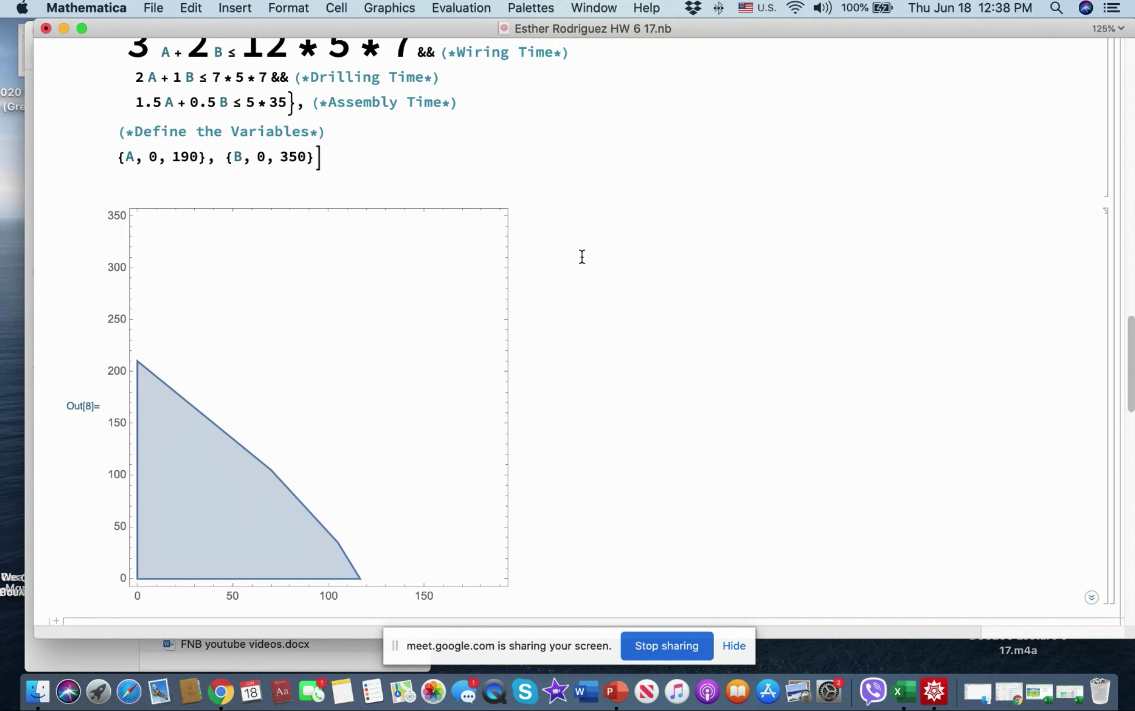
# Duplicate the whole RegionPlot code directly below the original within the same input cell.
pyautogui.click(466, 193)
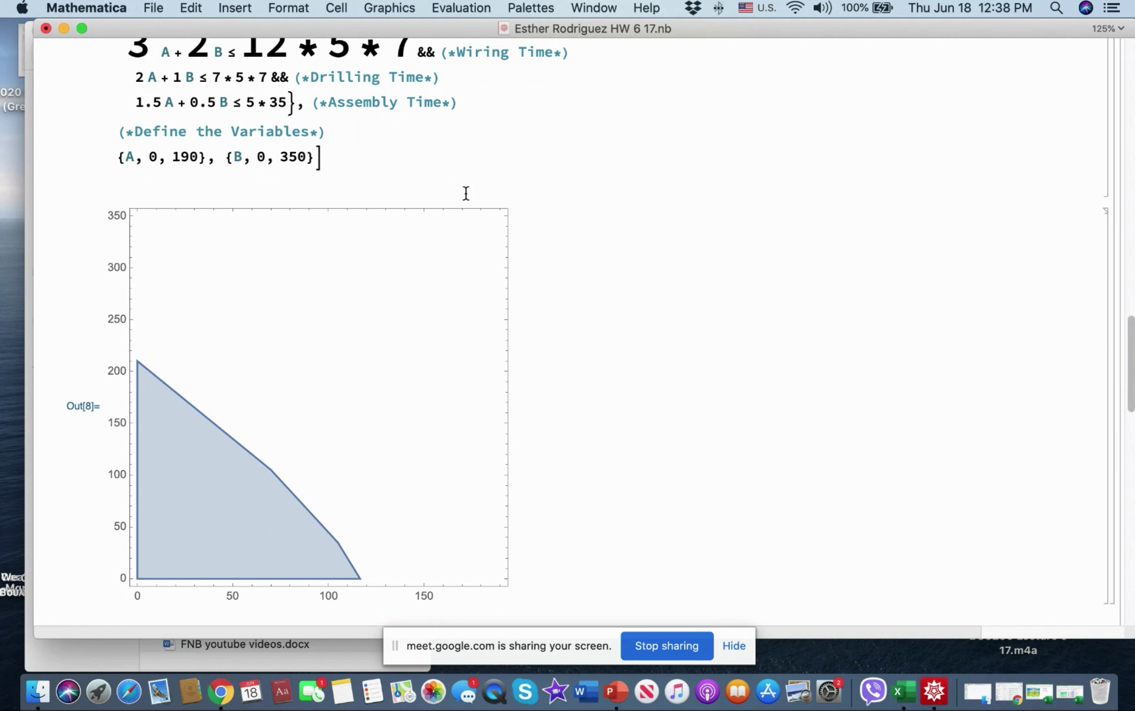
pyautogui.press('BackSpace')
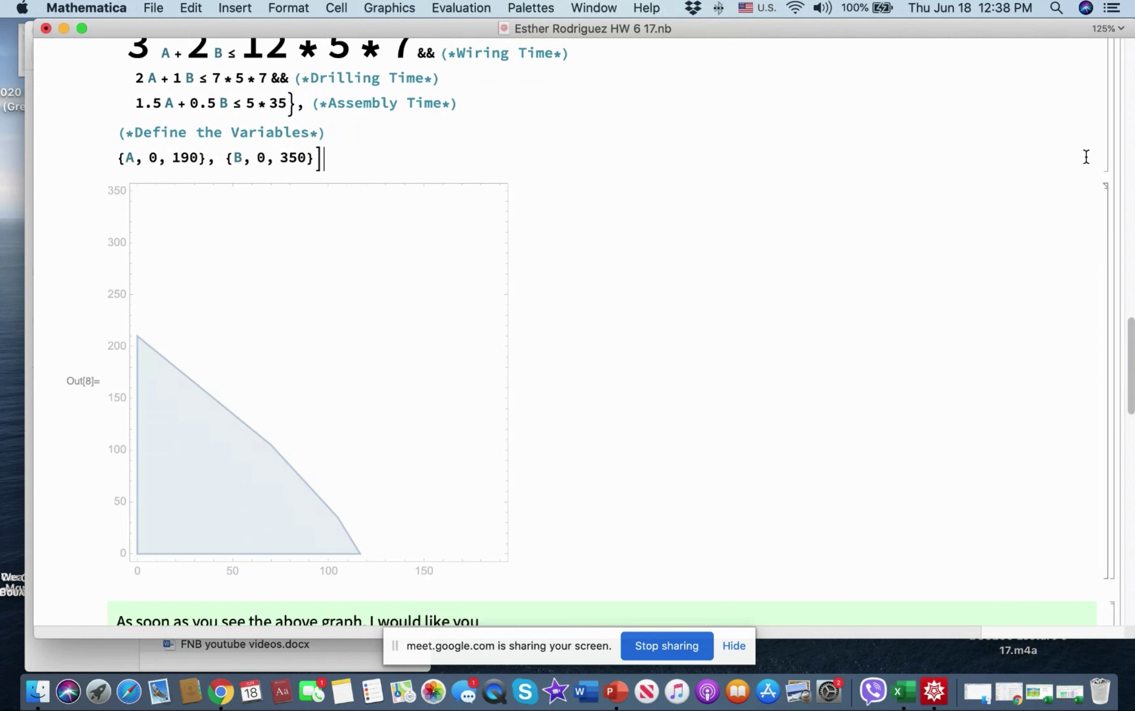
pyautogui.click(1106, 156)
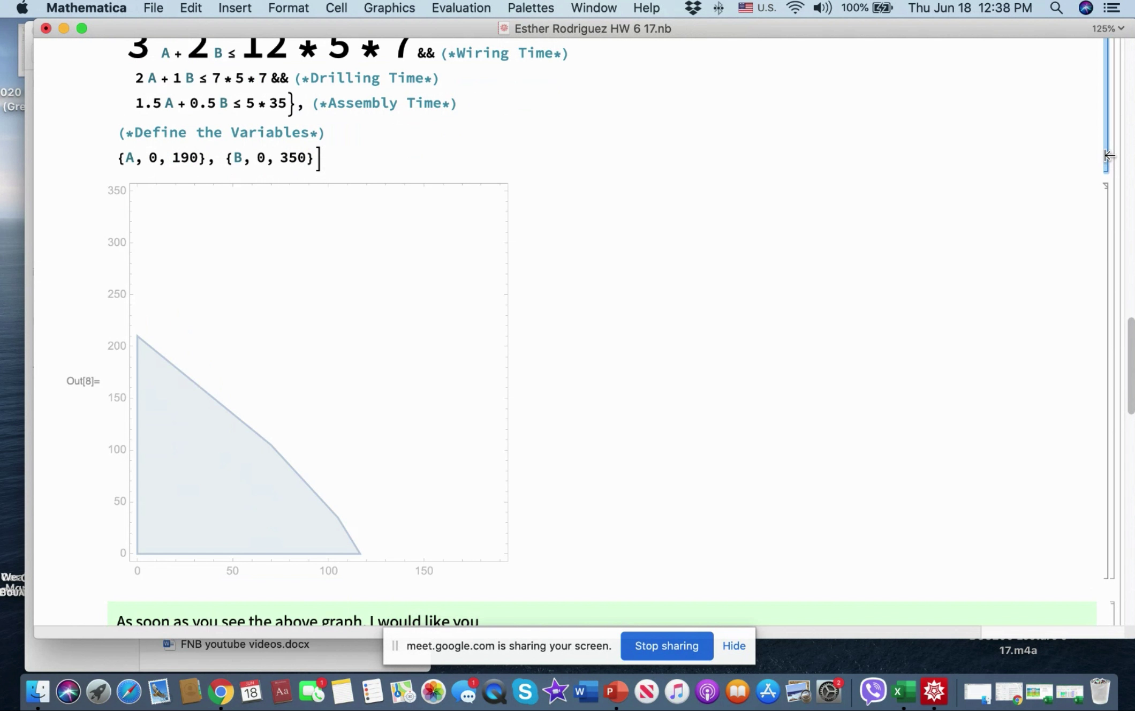
pyautogui.press('super+c')
pyautogui.click(387, 164)
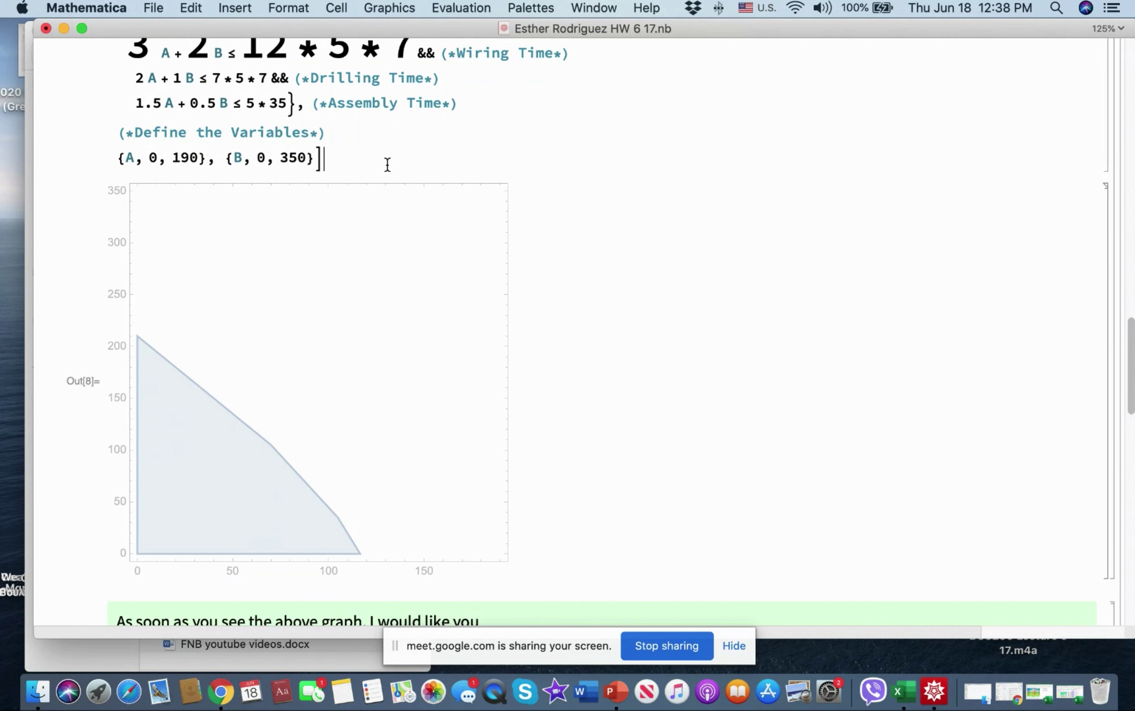
pyautogui.press('Return')
pyautogui.press('super+v')
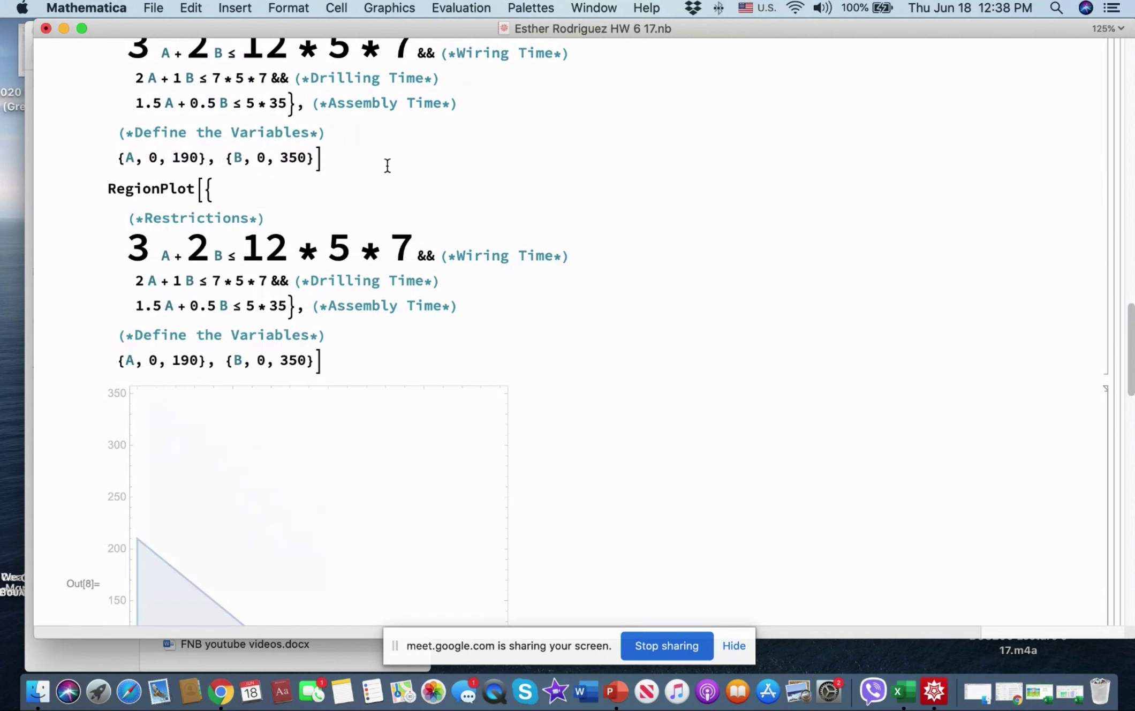
# Replace && with commas after the wiring and drilling restrictions in the duplicated RegionPlot, and evaluate both plots.
pyautogui.click(418, 253)
pyautogui.moveTo(418, 253); pyautogui.dragTo(432, 252)
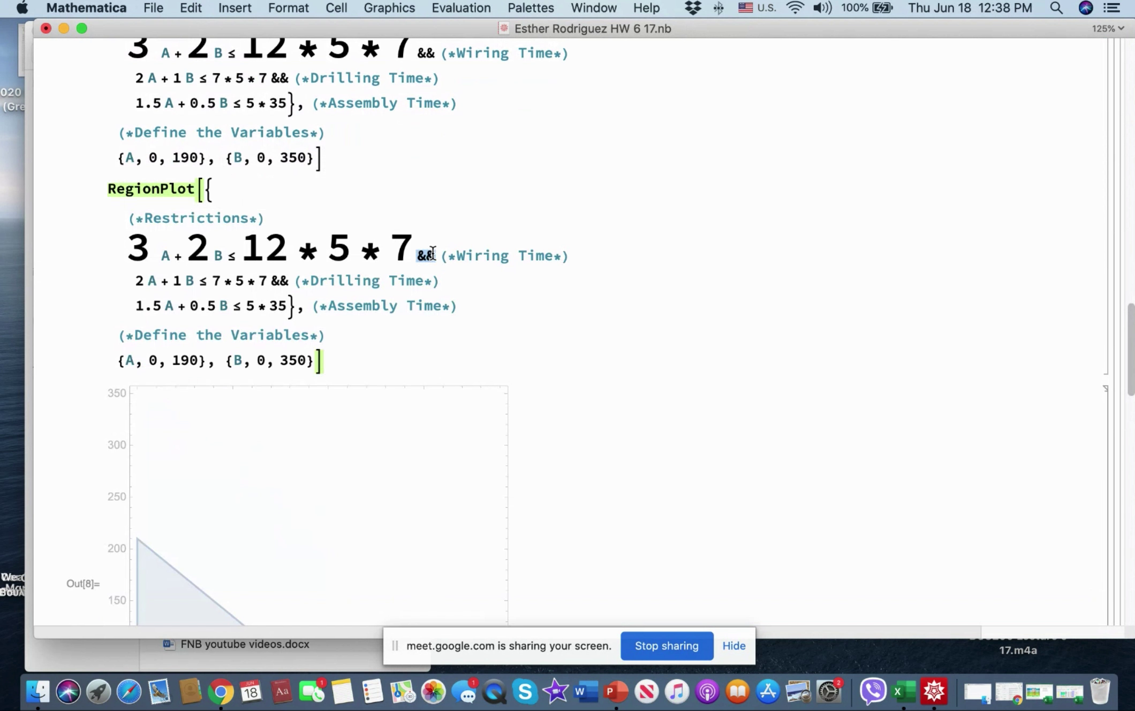
pyautogui.press('BackSpace')
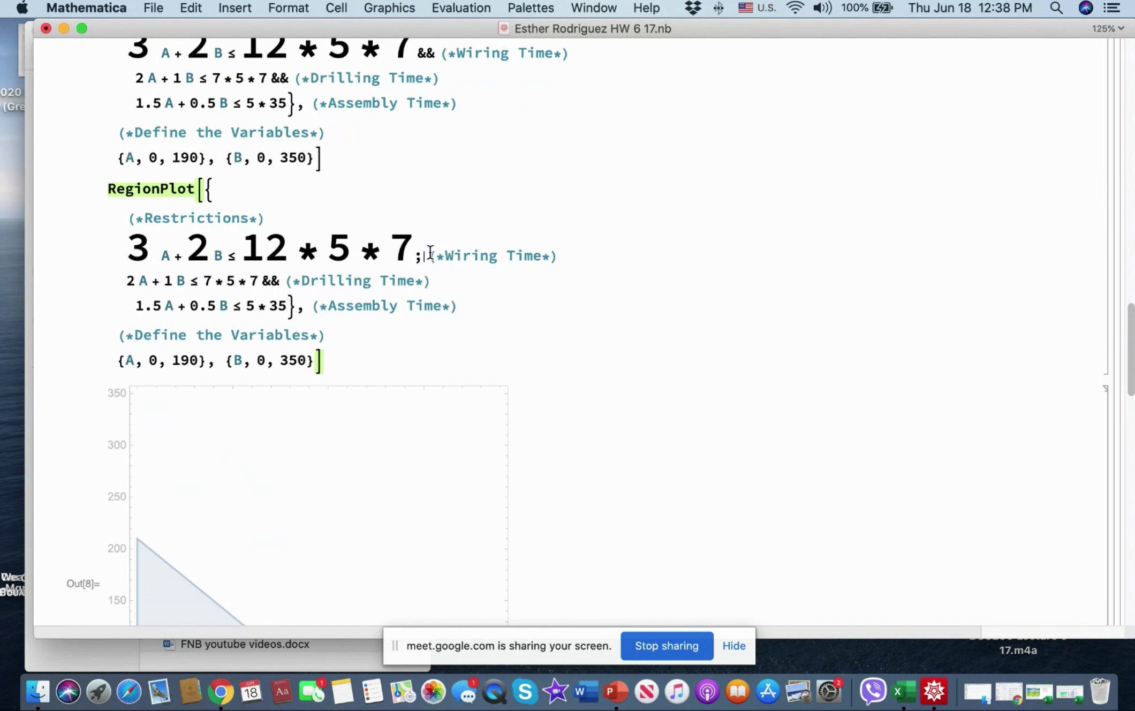
pyautogui.write('.')
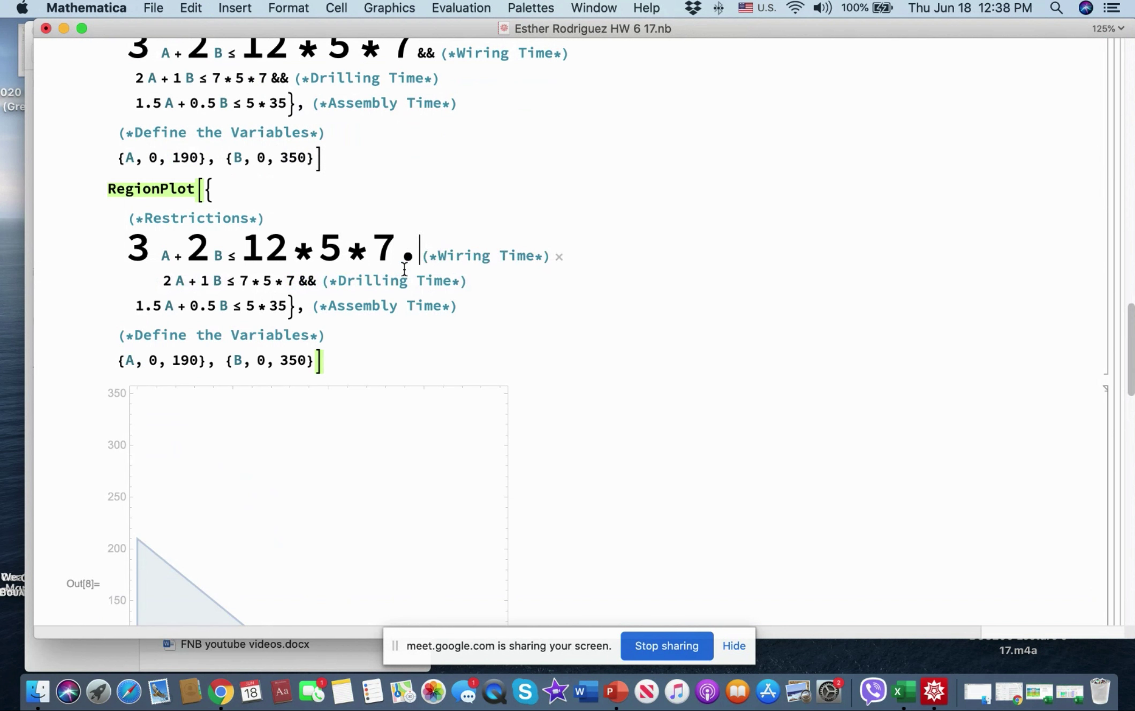
pyautogui.press('BackSpace')
pyautogui.write(',')
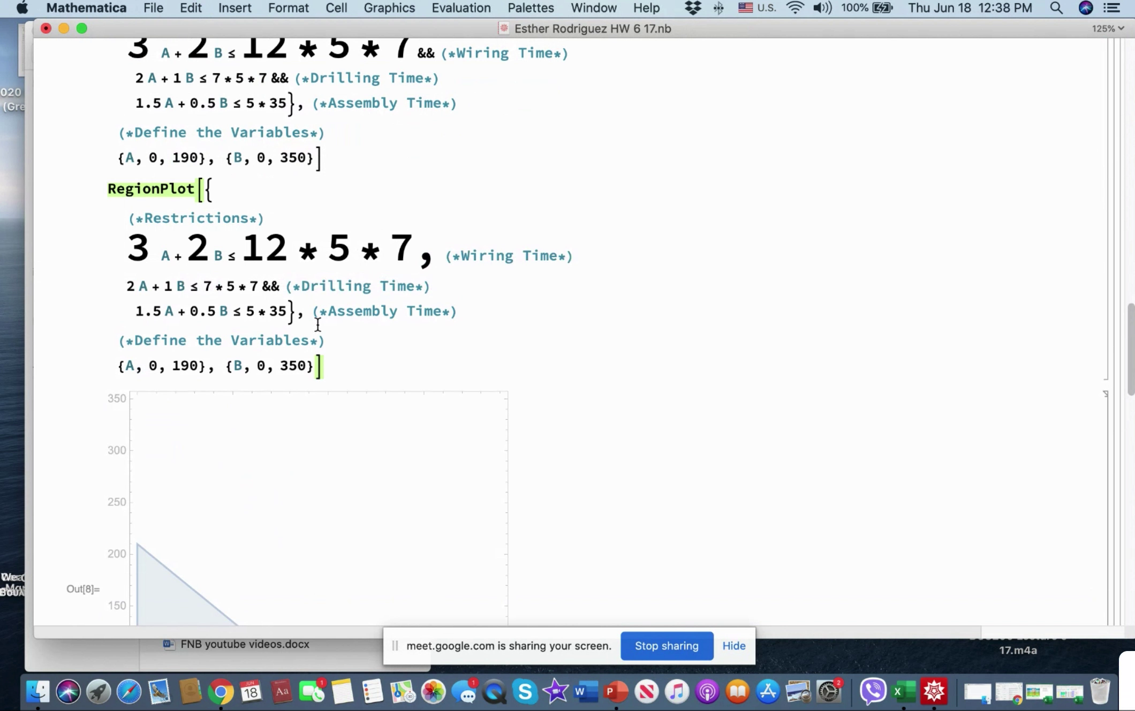
pyautogui.doubleClick(272, 288)
pyautogui.write(',')
pyautogui.hotkey('shift', 'Return')
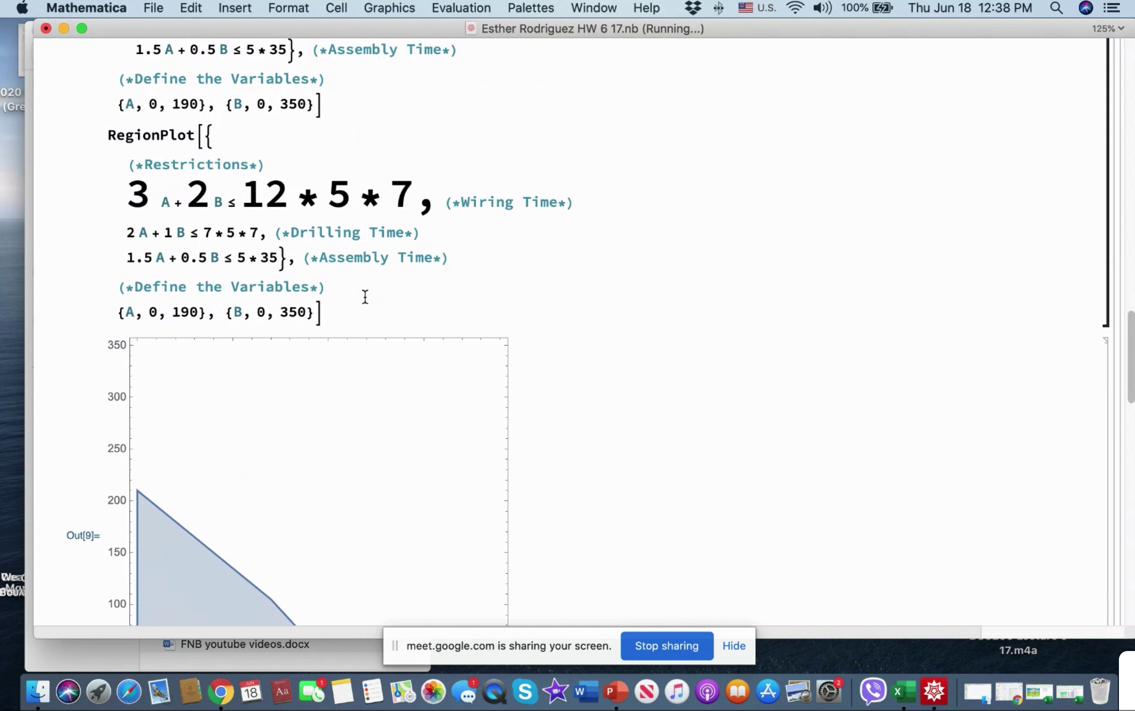
# Set the notebook magnification to 100% and compare the combined-region graph, the separate-restrictions graph and the Maximize section.
pyautogui.scroll(-5, 391, 309)
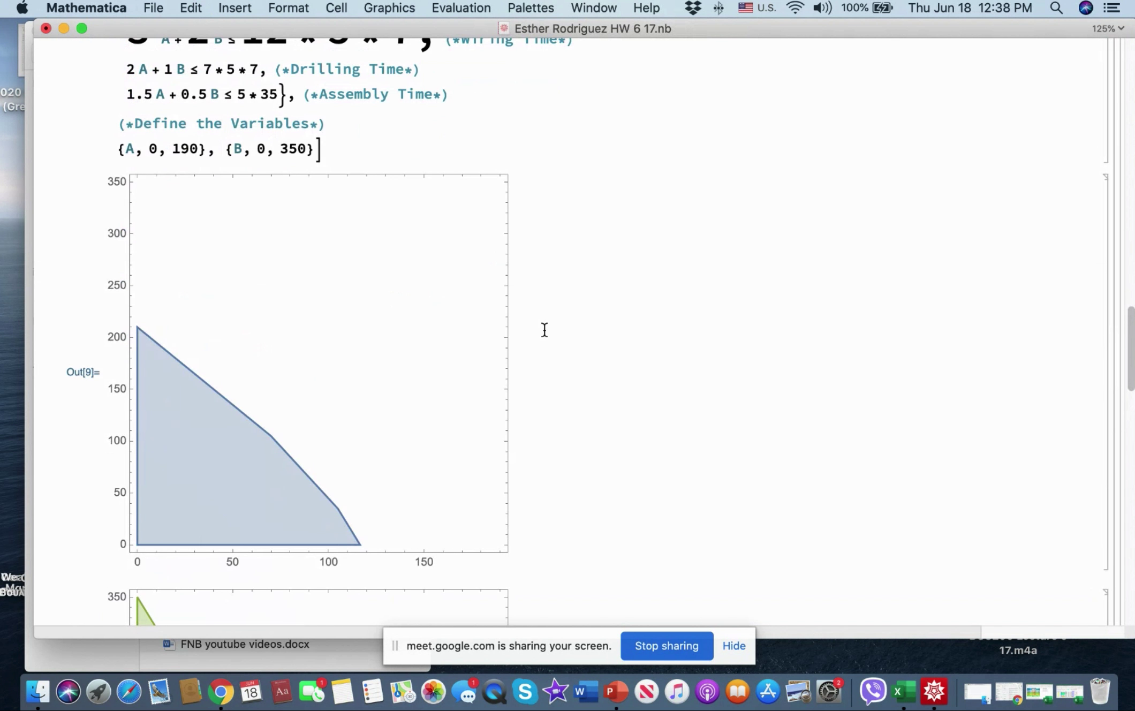
pyautogui.scroll(-10, 611, 348)
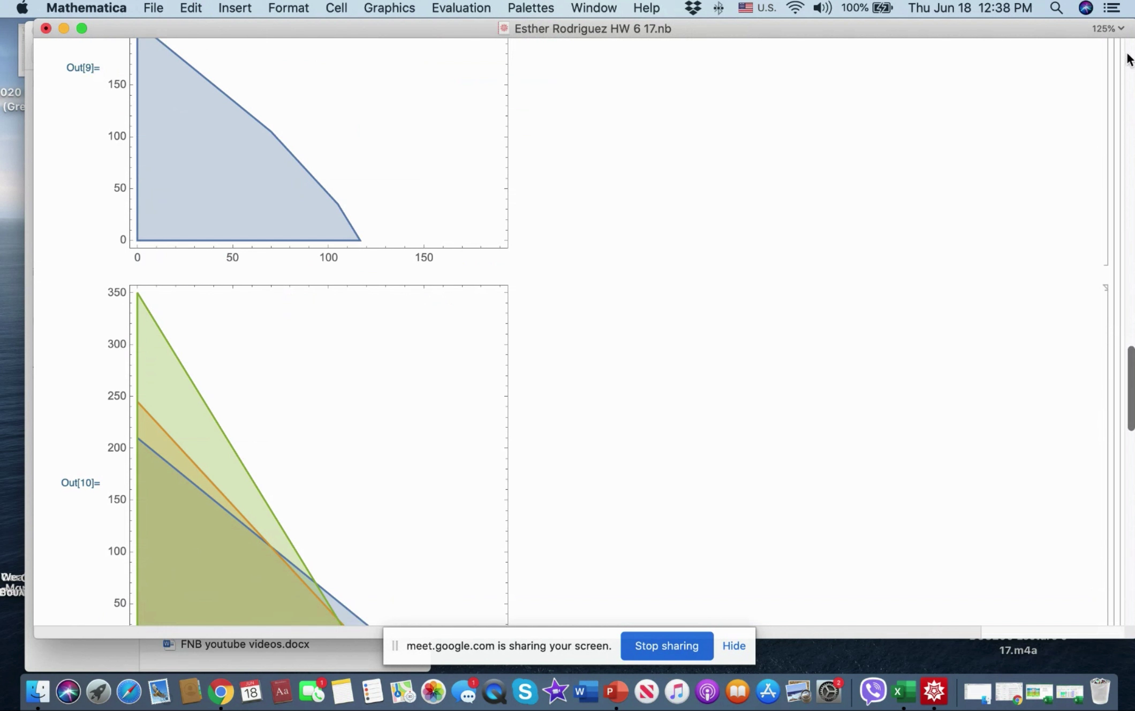
pyautogui.click(1116, 30)
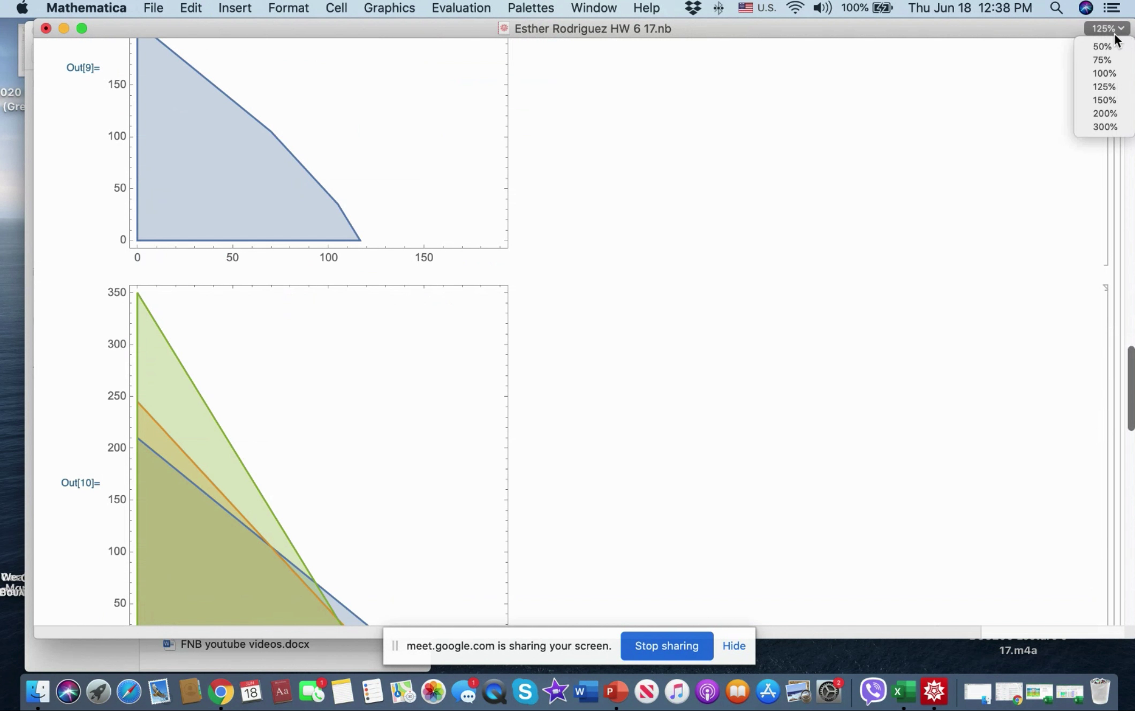
pyautogui.click(1106, 75)
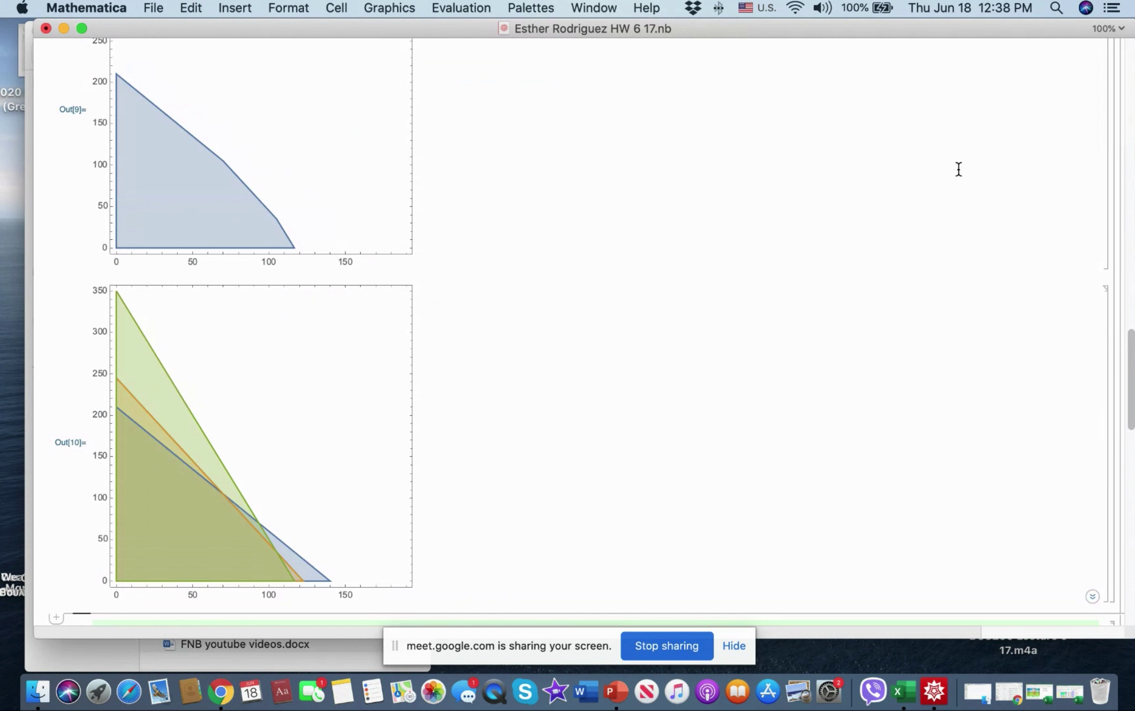
pyautogui.scroll(1, 958, 169)
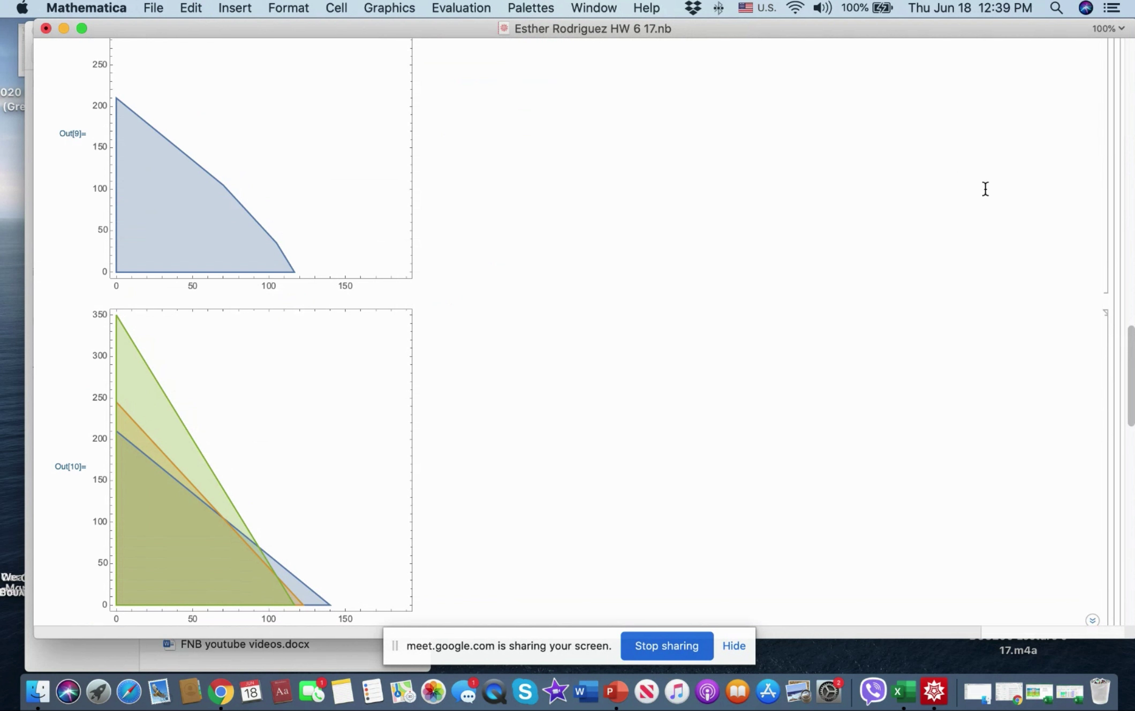
pyautogui.scroll(-10, 957, 239)
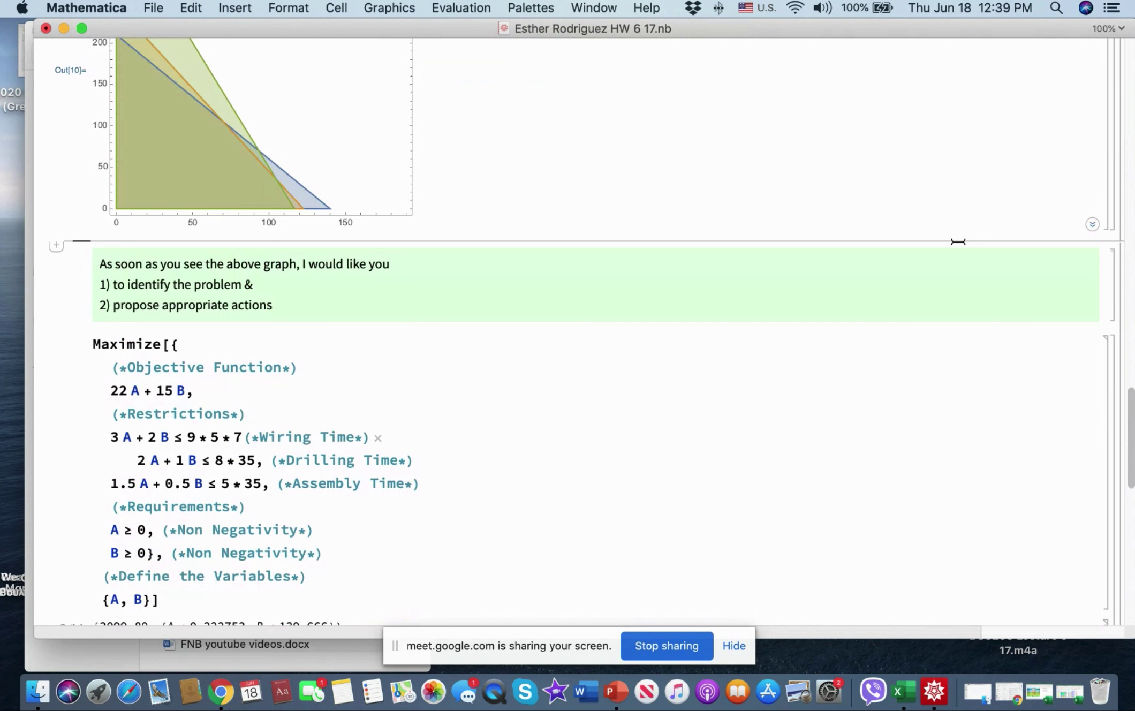
pyautogui.scroll(-1, 957, 242)
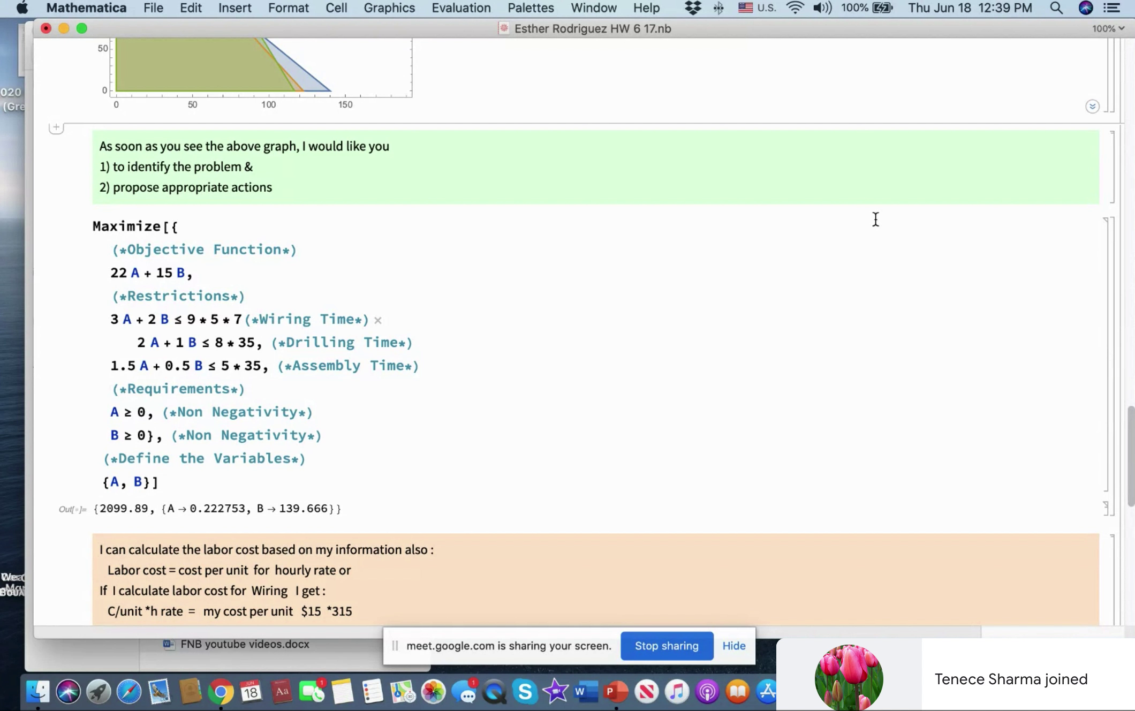
pyautogui.scroll(10, 875, 219)
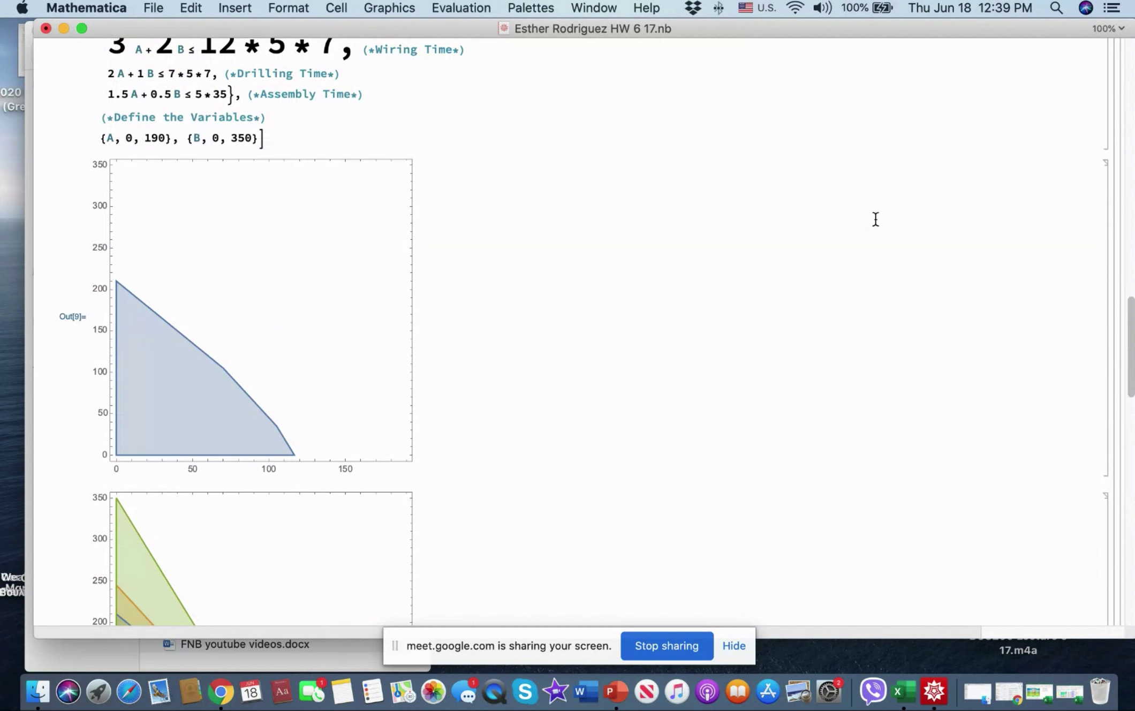
# Change the wiring-time limit in the Maximize code below the graphs to 12*5*7.
pyautogui.scroll(4, 875, 219)
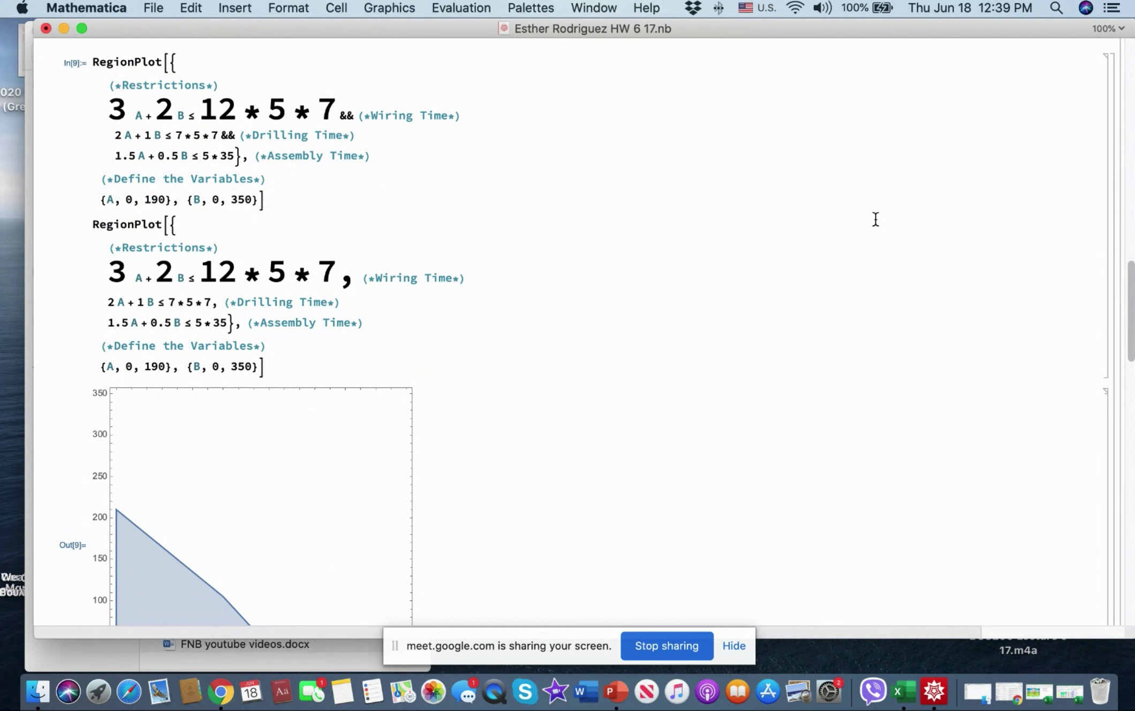
pyautogui.scroll(-15, 875, 220)
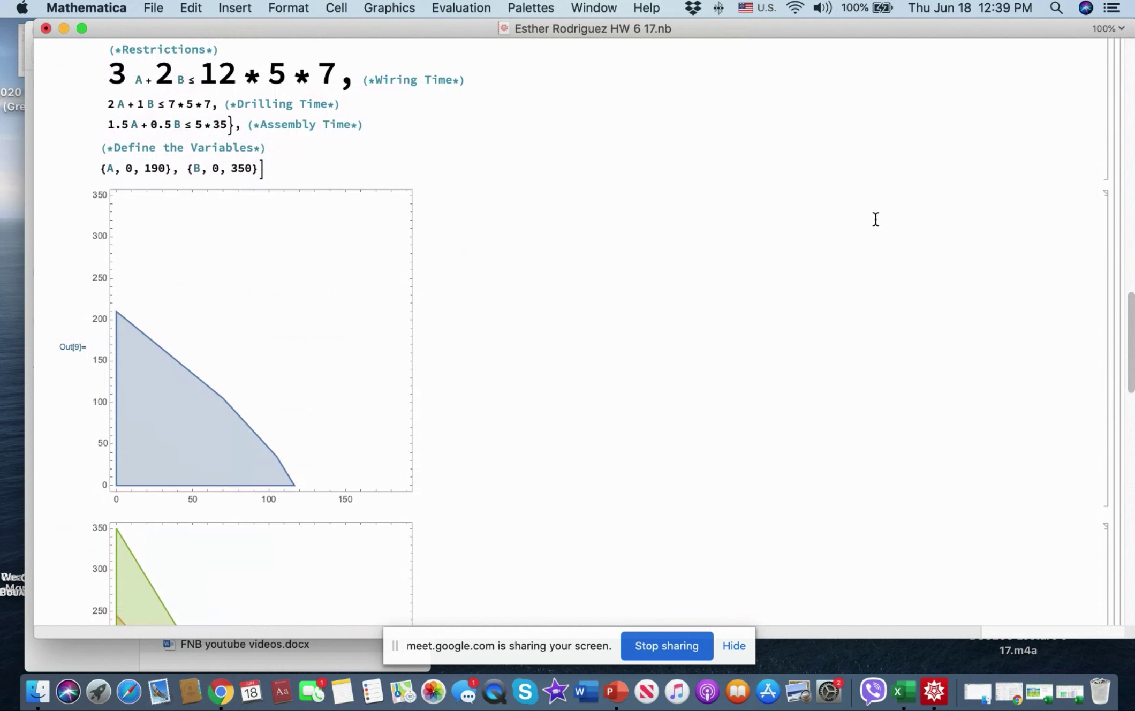
pyautogui.scroll(-5, 875, 220)
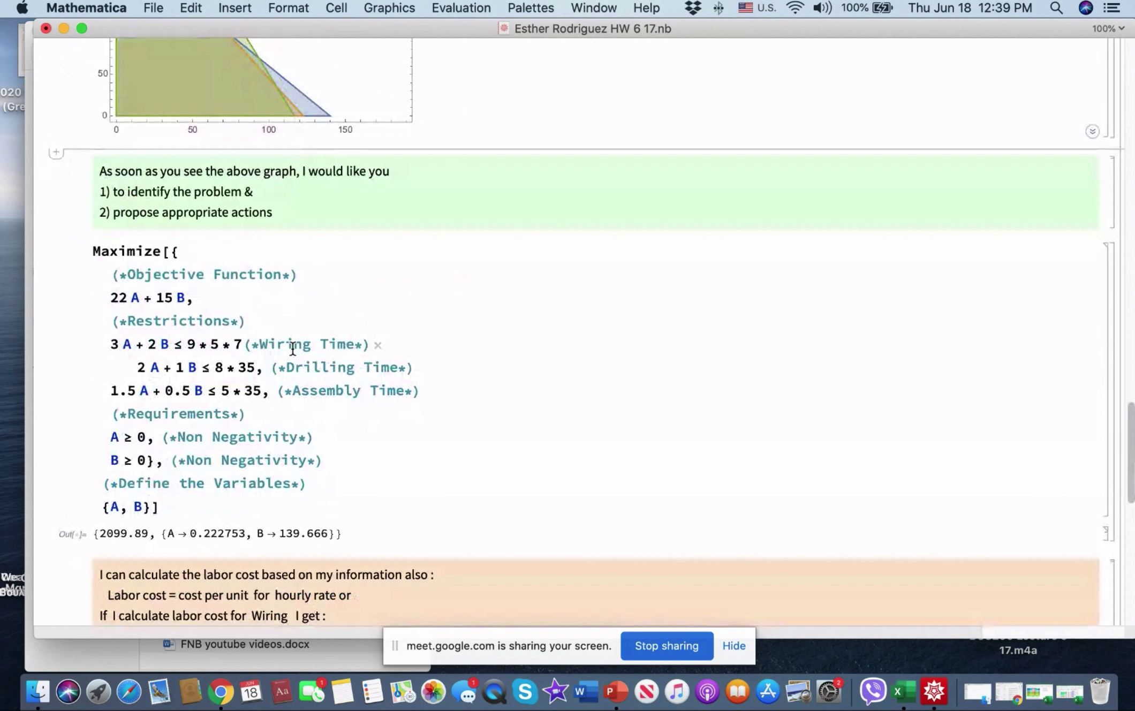
pyautogui.click(192, 344)
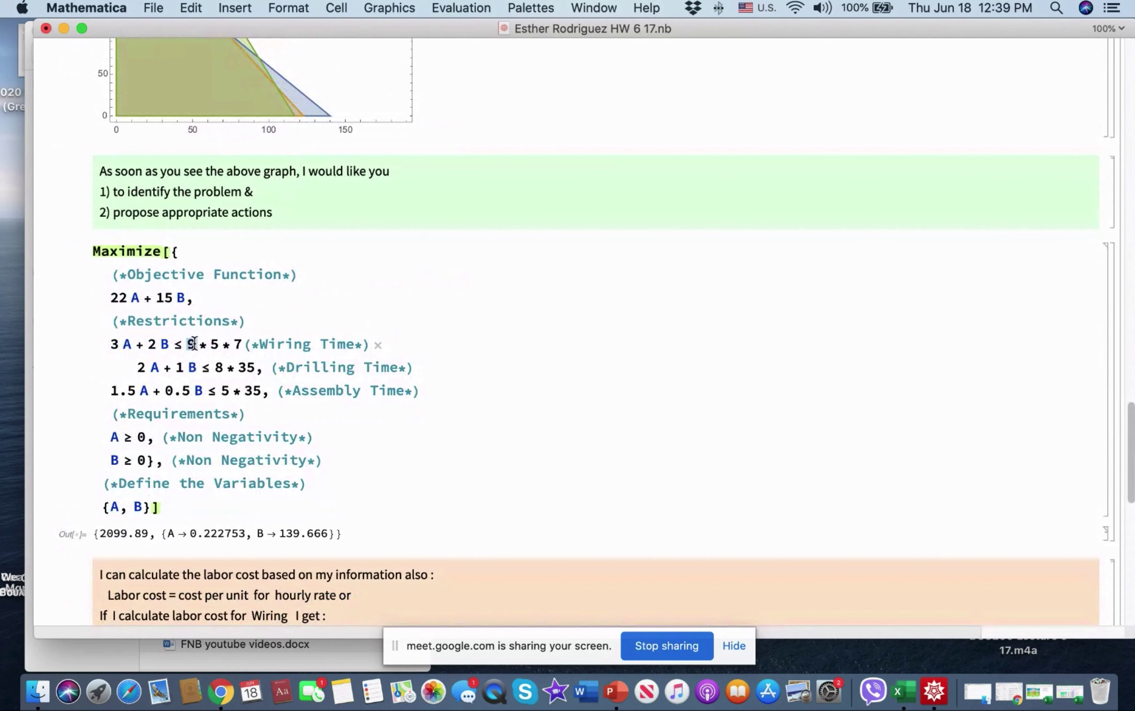
pyautogui.write('12')
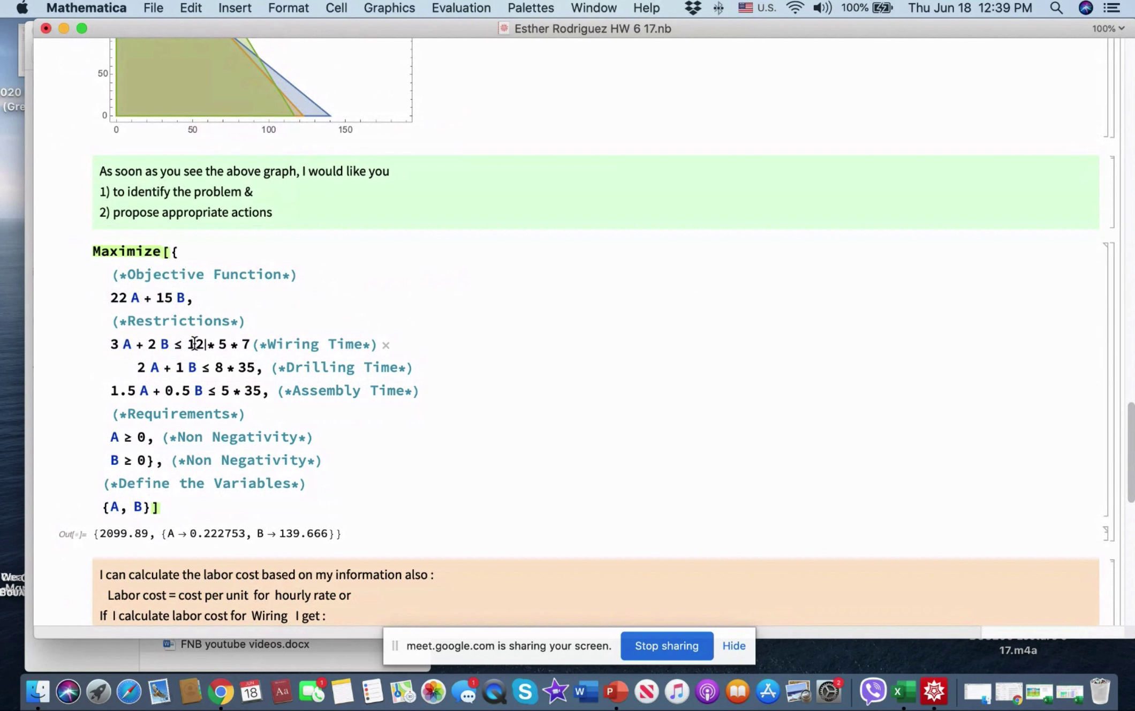
# Set the drilling-time limit in the same Maximize code to 7*35, matching the RegionPlot restrictions, and evaluate it.
pyautogui.click(216, 367)
pyautogui.scroll(10, 482, 377)
pyautogui.scroll(8, 483, 378)
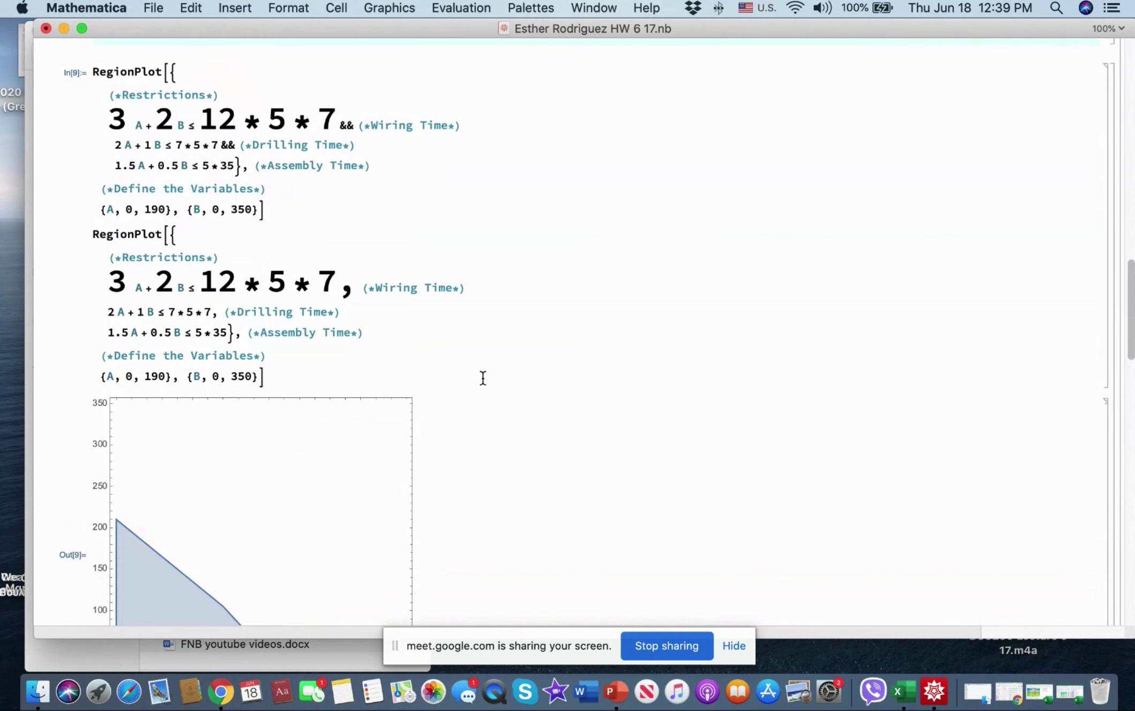
pyautogui.scroll(-12, 482, 378)
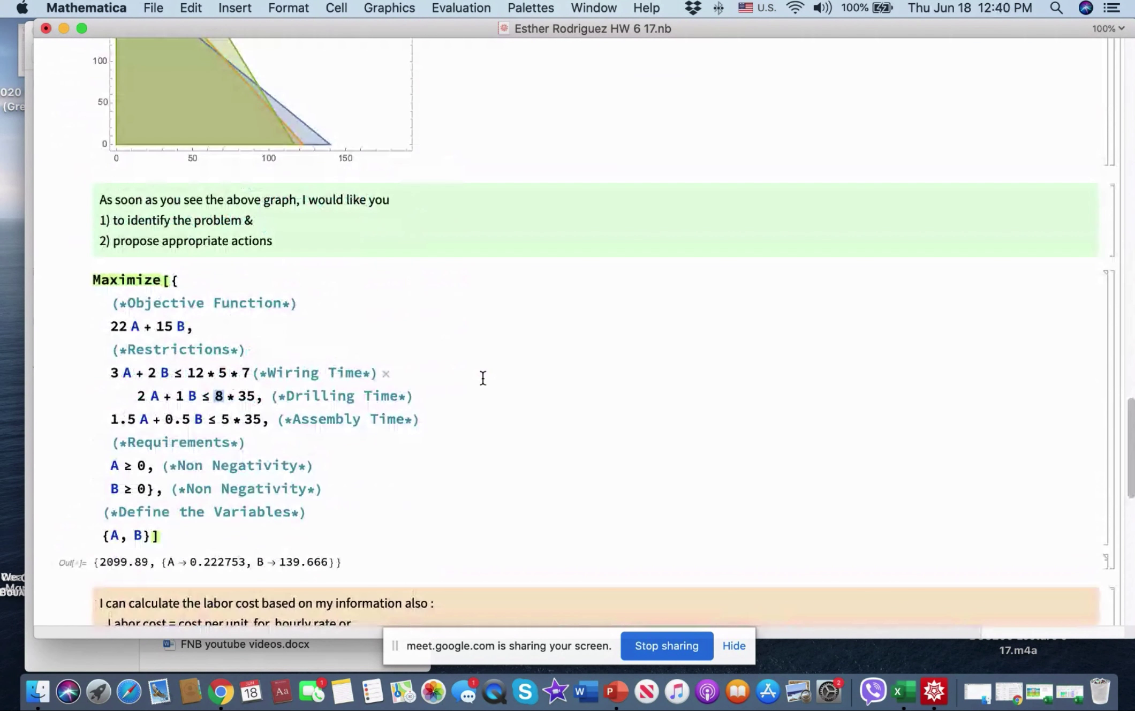
pyautogui.write('7')
pyautogui.hotkey('shift', 'Return')
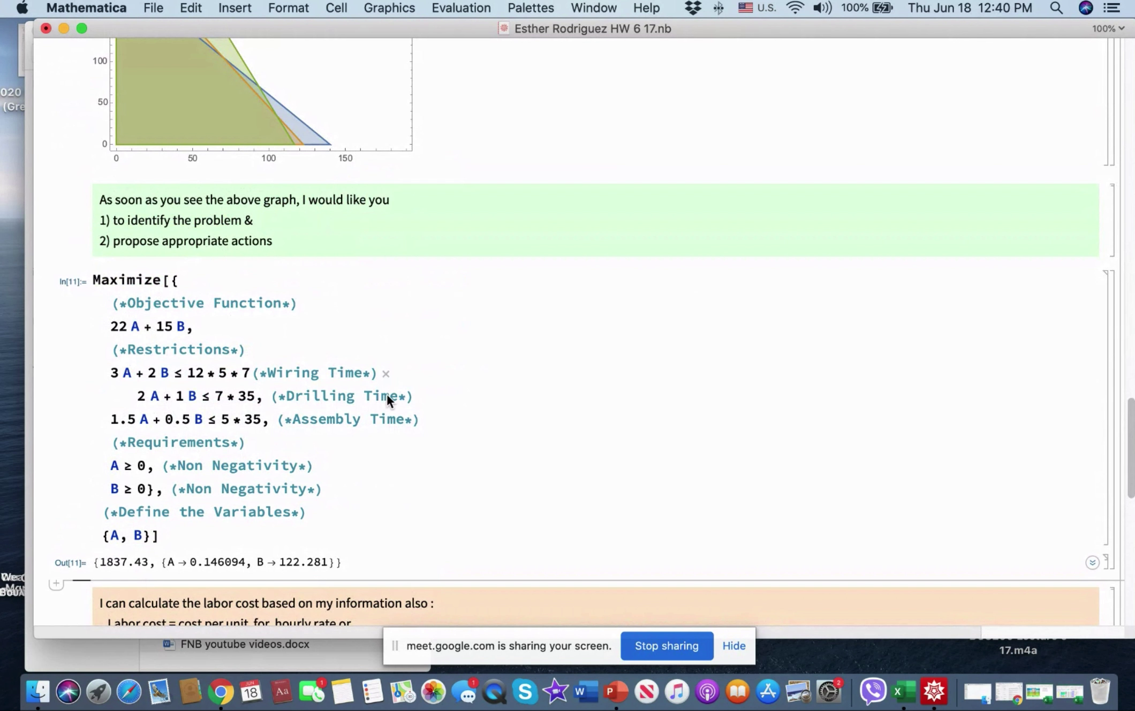
# Enlarge the output cell of the evaluated Maximize to 36-point text.
pyautogui.scroll(-1, 467, 407)
pyautogui.scroll(-2, 467, 407)
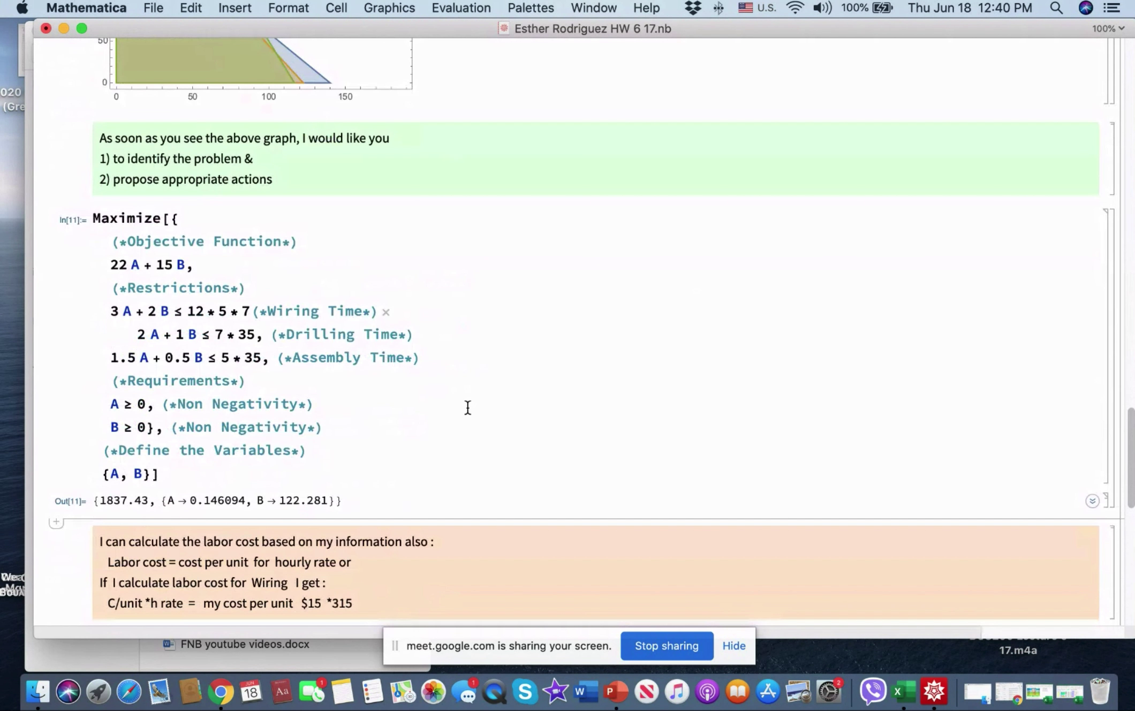
pyautogui.click(1107, 500)
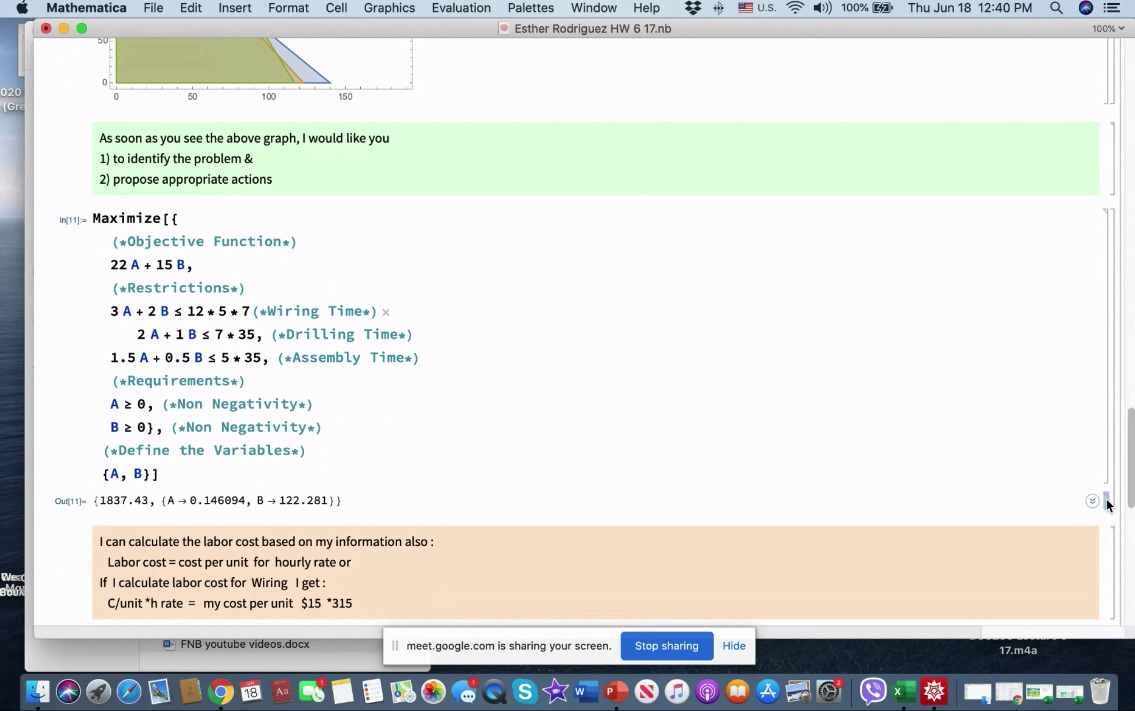
pyautogui.click(282, 6)
pyautogui.moveTo(320, 199)
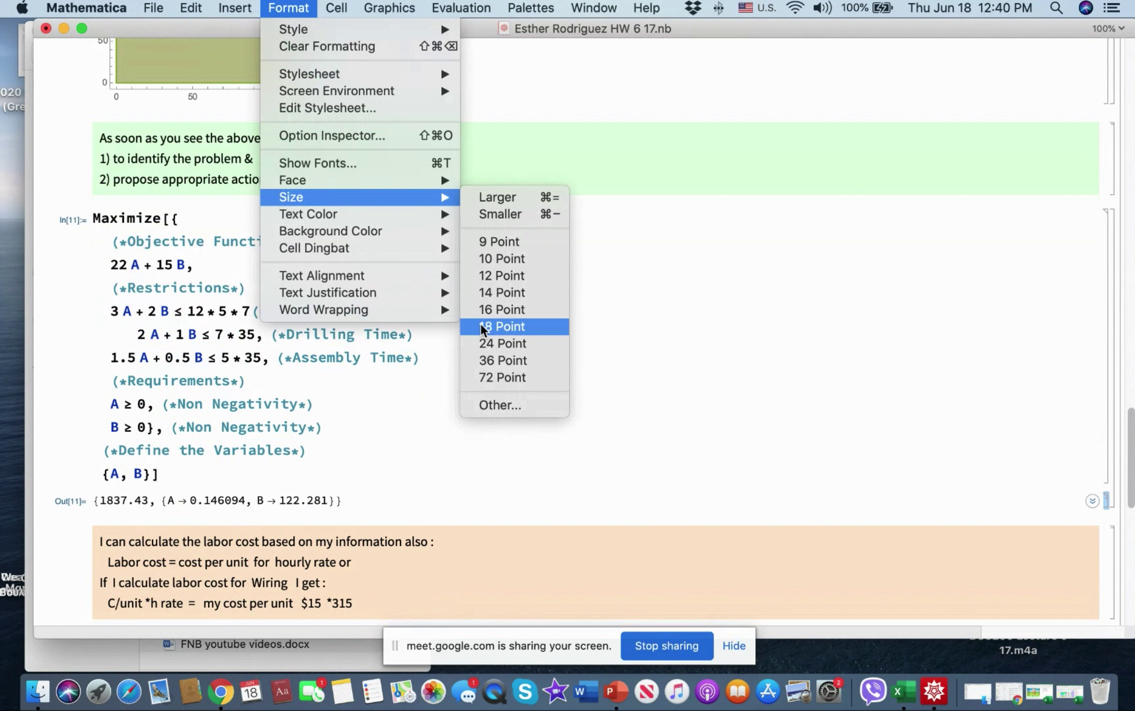
pyautogui.click(503, 362)
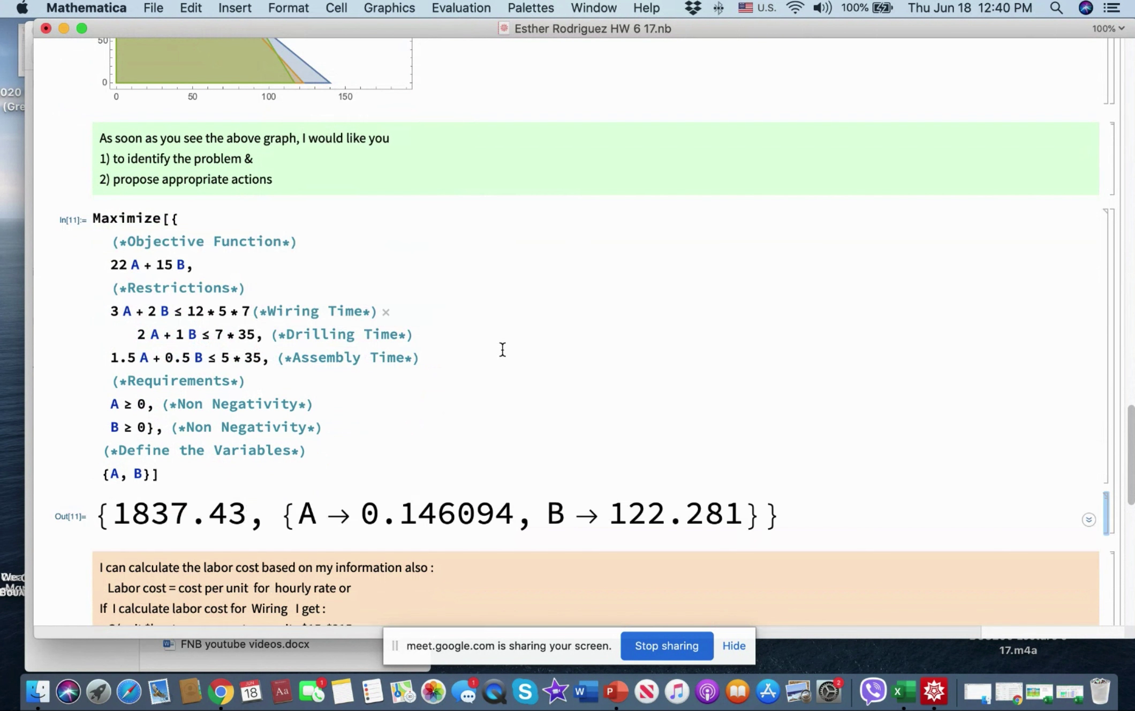
# Enlarge the number 315 in the orange wiring labor cost note to 36-point text.
pyautogui.scroll(-4, 502, 349)
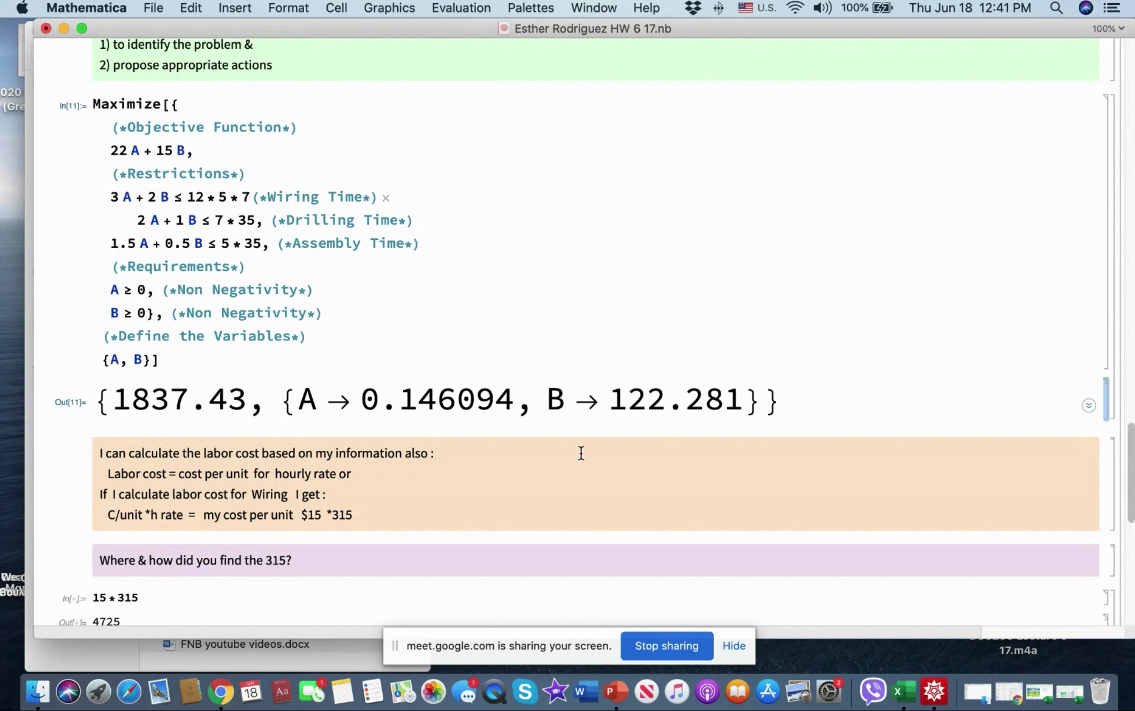
pyautogui.scroll(-4, 308, 478)
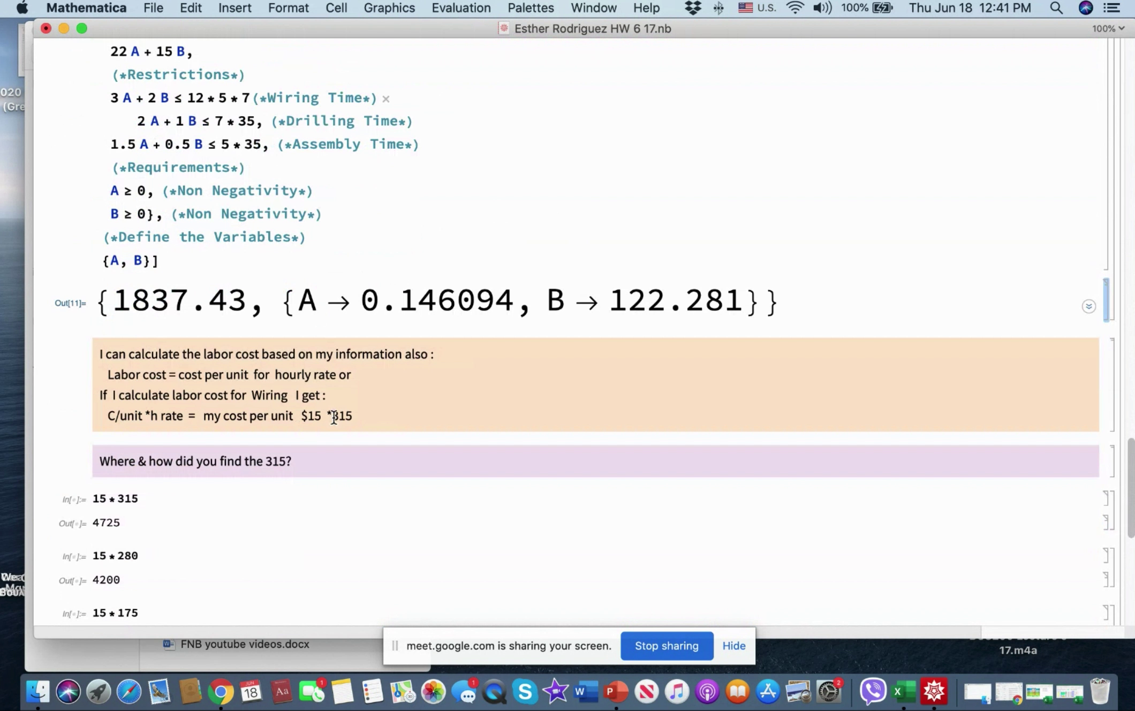
pyautogui.moveTo(331, 416); pyautogui.dragTo(358, 416)
pyautogui.click(287, 9)
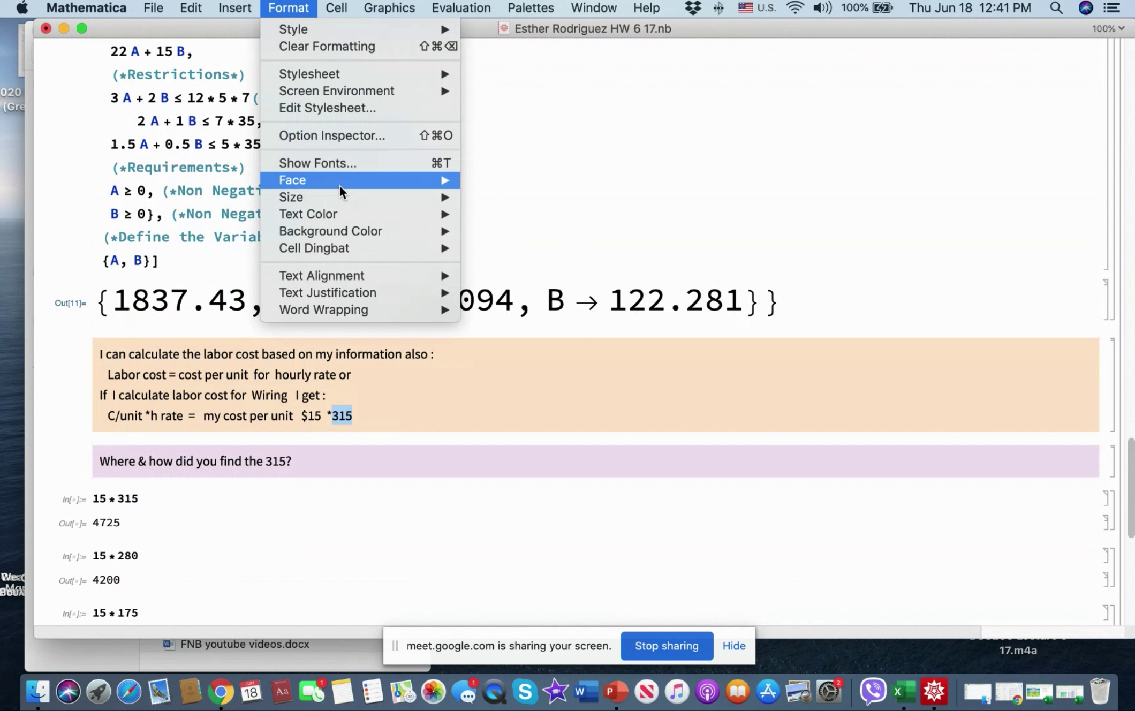
pyautogui.moveTo(342, 197)
pyautogui.click(503, 361)
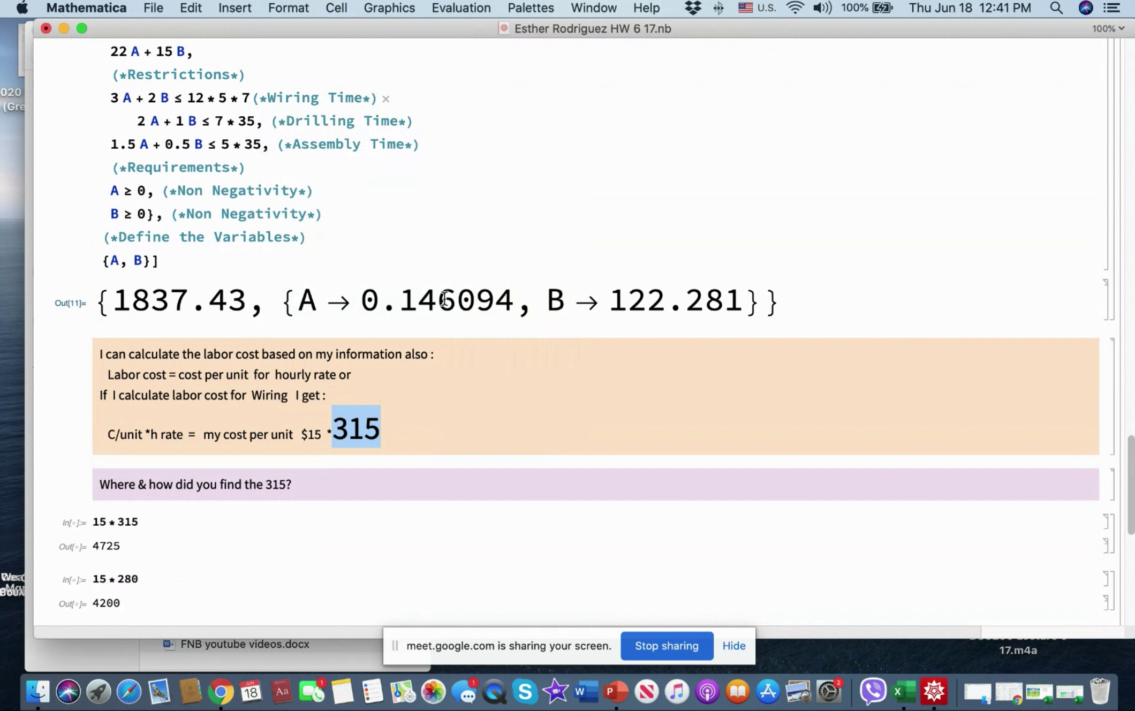
# Look back through the graphs and original problem statement for the hours behind 315, and return to the Maximize result.
pyautogui.scroll(20, 476, 257)
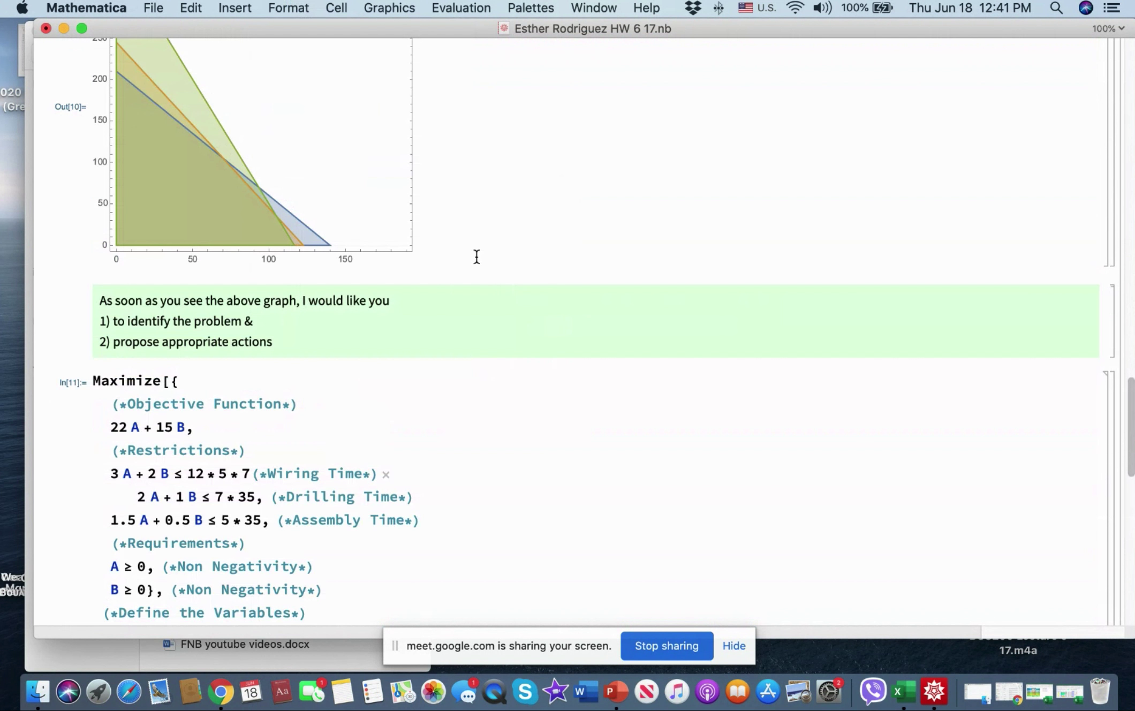
pyautogui.scroll(15, 477, 257)
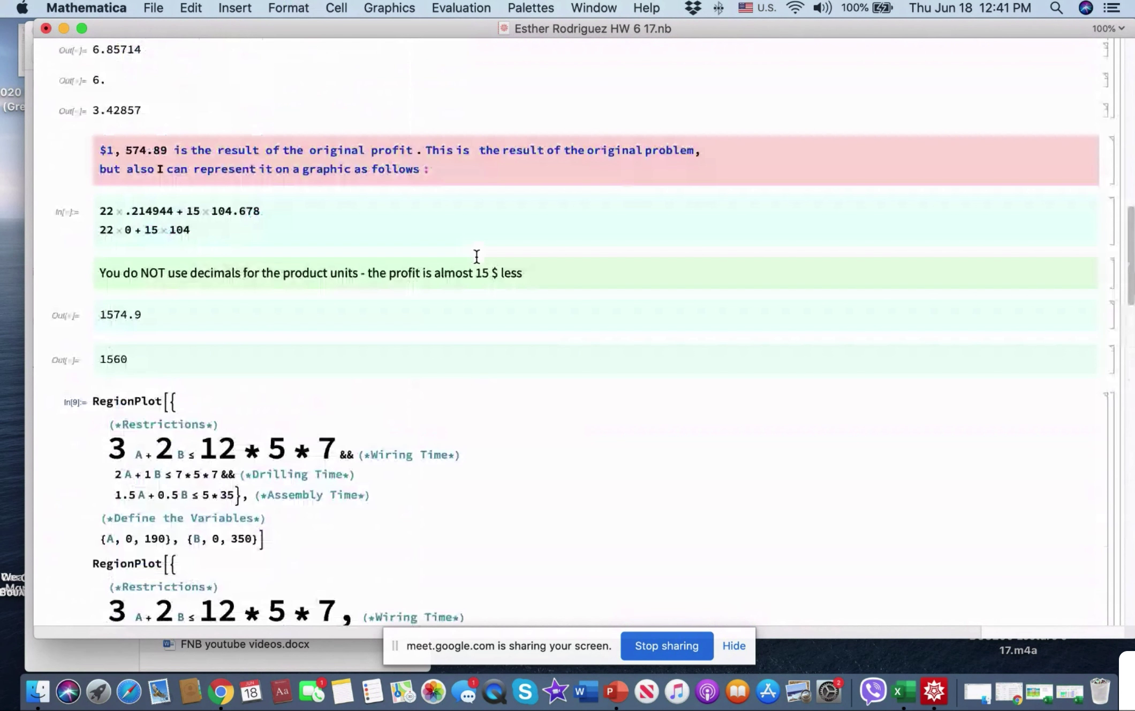
pyautogui.scroll(20, 476, 257)
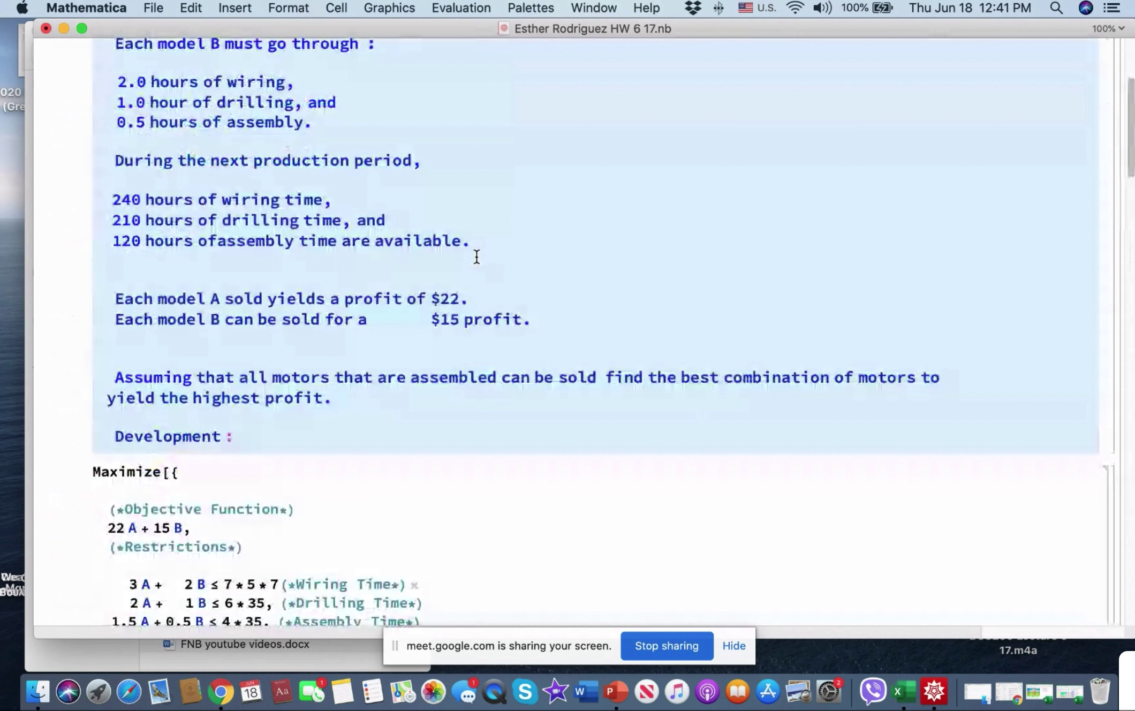
pyautogui.scroll(-20, 476, 257)
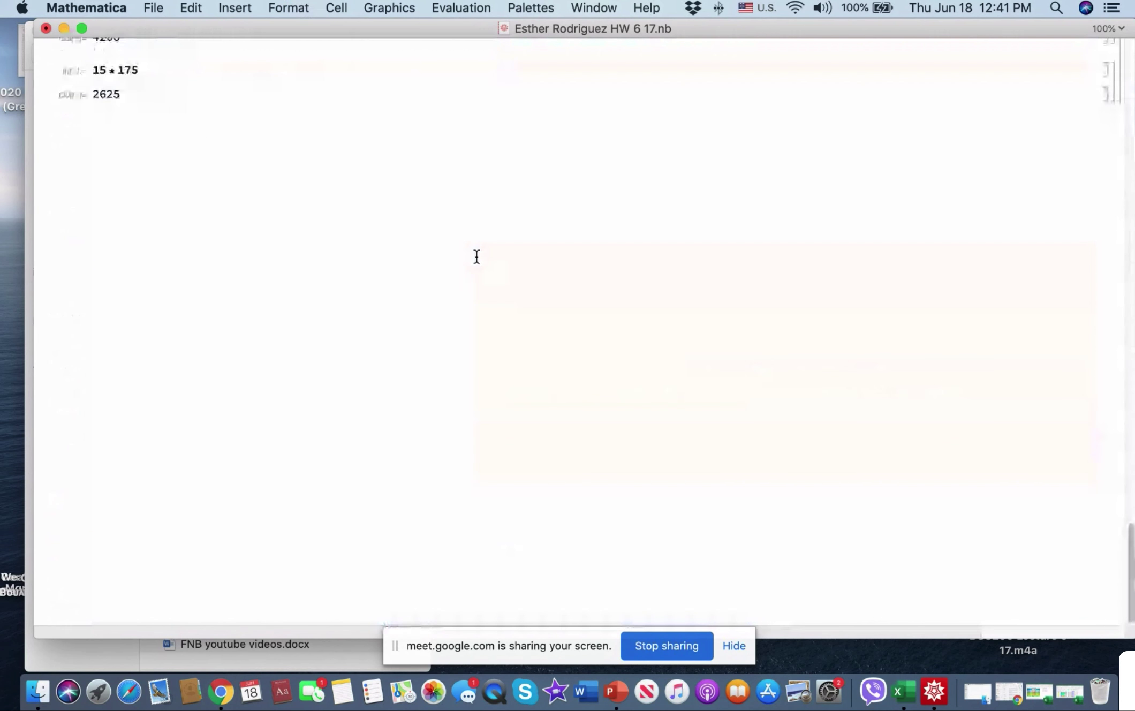
pyautogui.scroll(20, 476, 256)
pyautogui.scroll(-2, 476, 257)
pyautogui.scroll(-1, 477, 257)
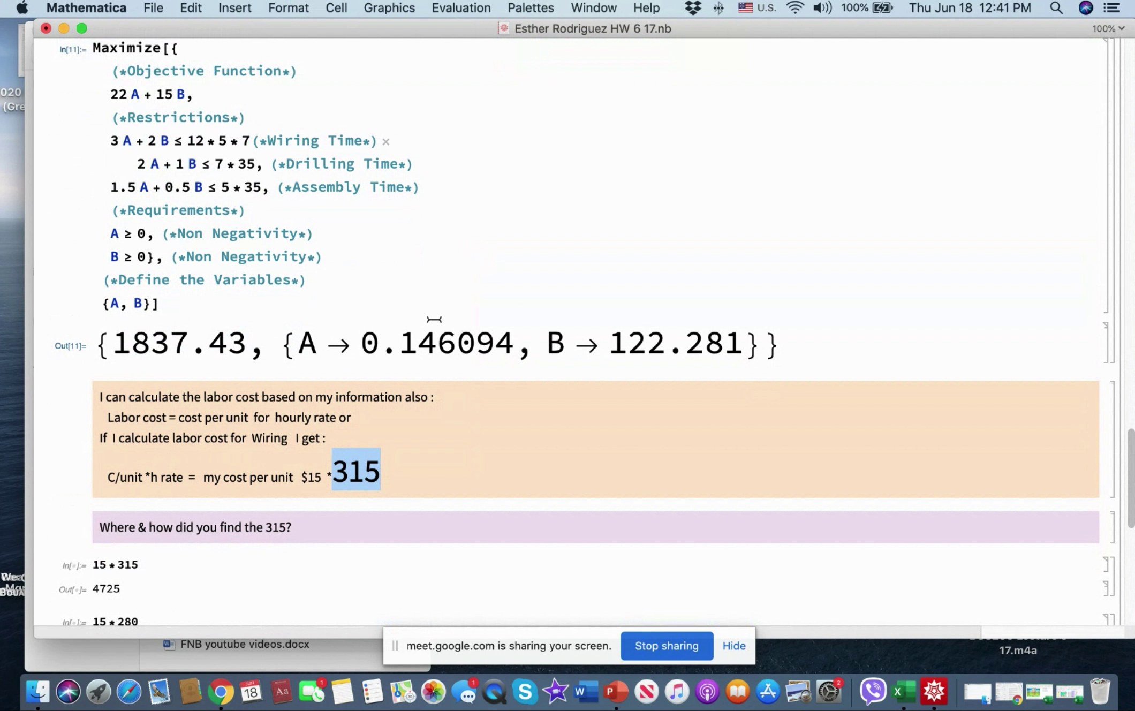
pyautogui.click(318, 300)
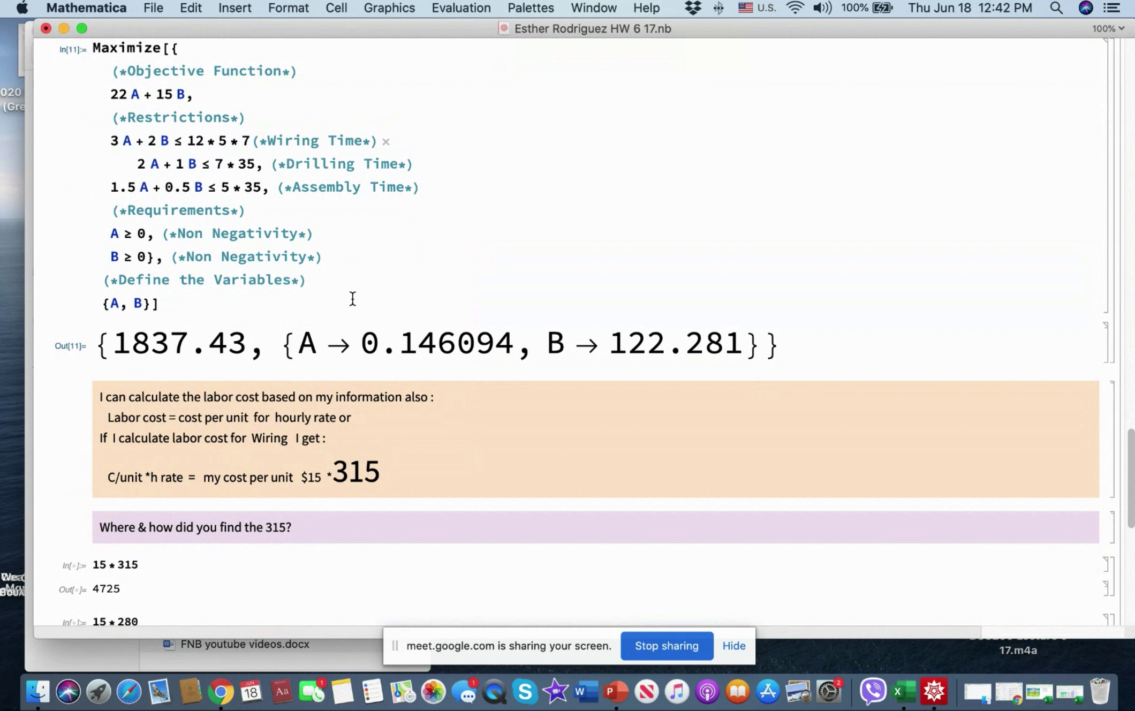
# Review the notebook from the motor problem statement through the original Maximize and both region graphs to the labor cost note.
pyautogui.scroll(20, 352, 298)
pyautogui.scroll(-1, 367, 304)
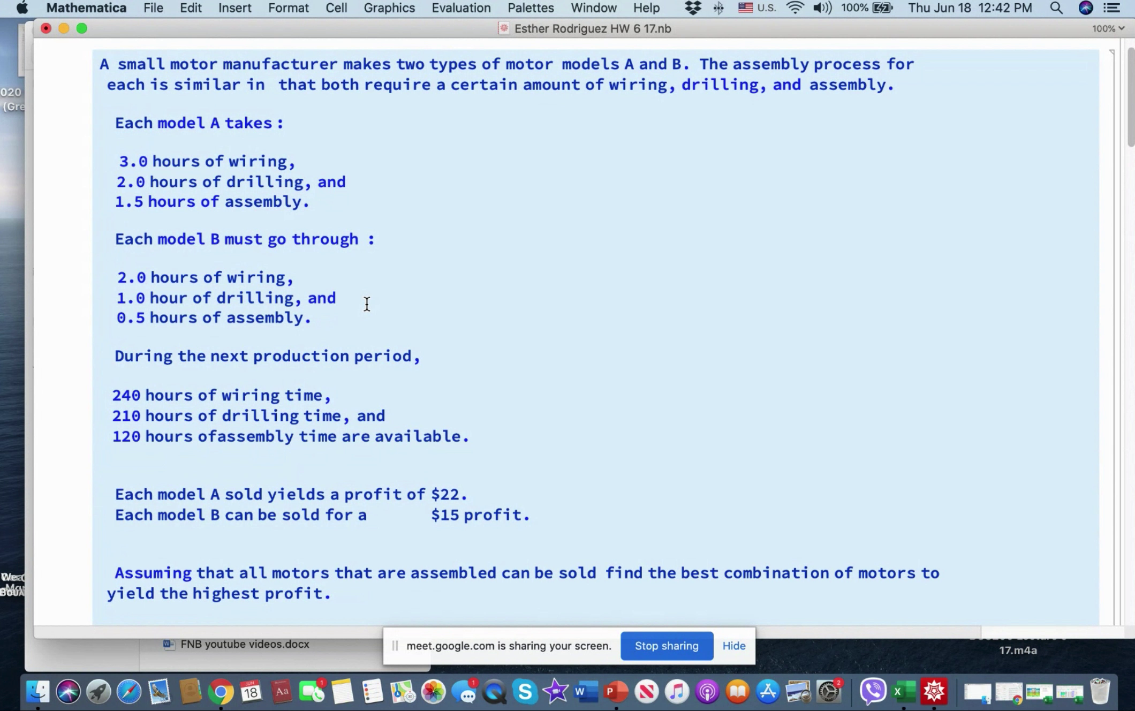
pyautogui.scroll(-20, 367, 303)
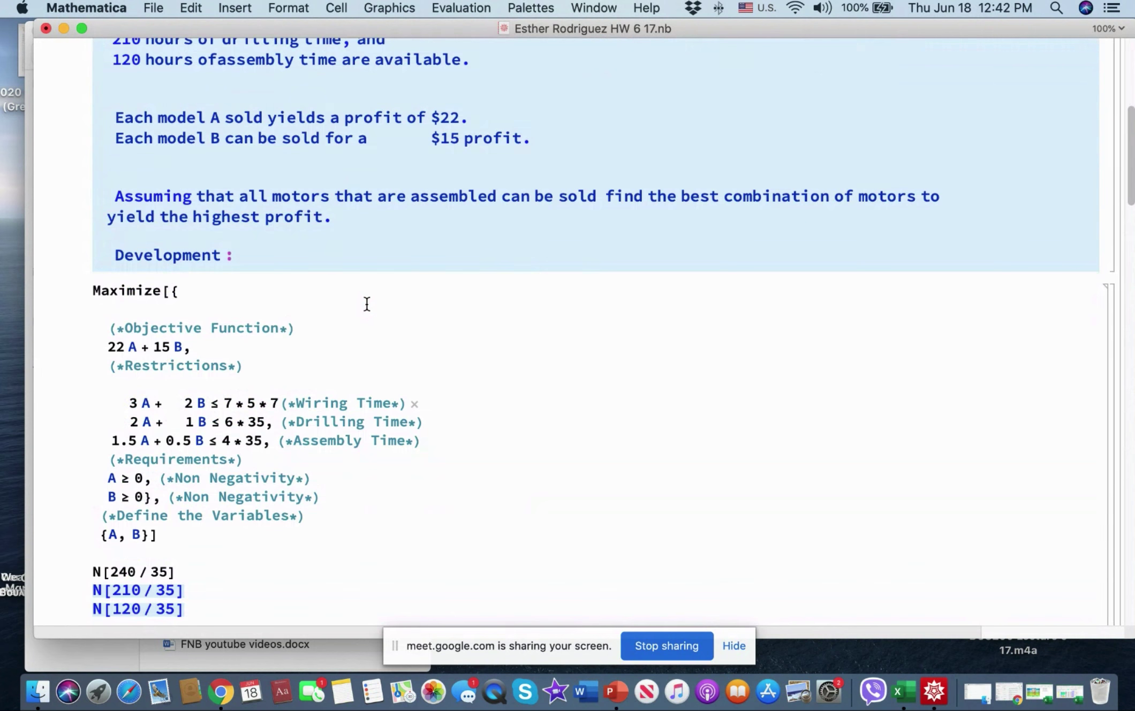
pyautogui.scroll(-20, 367, 304)
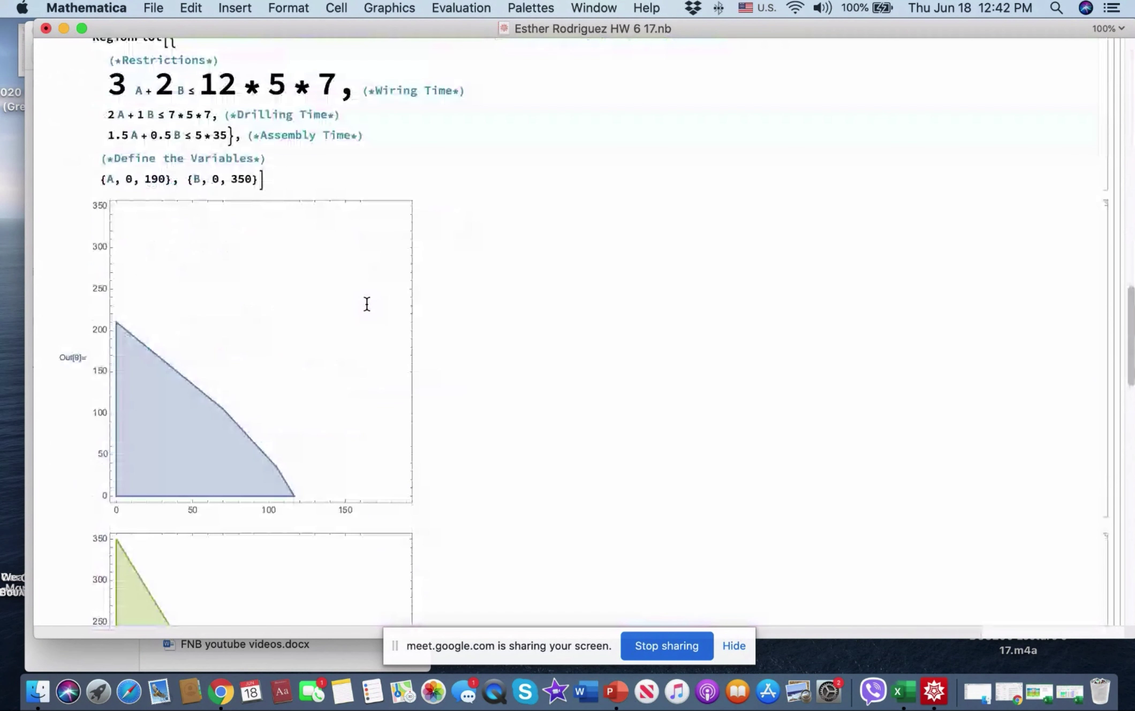
pyautogui.scroll(-1, 367, 303)
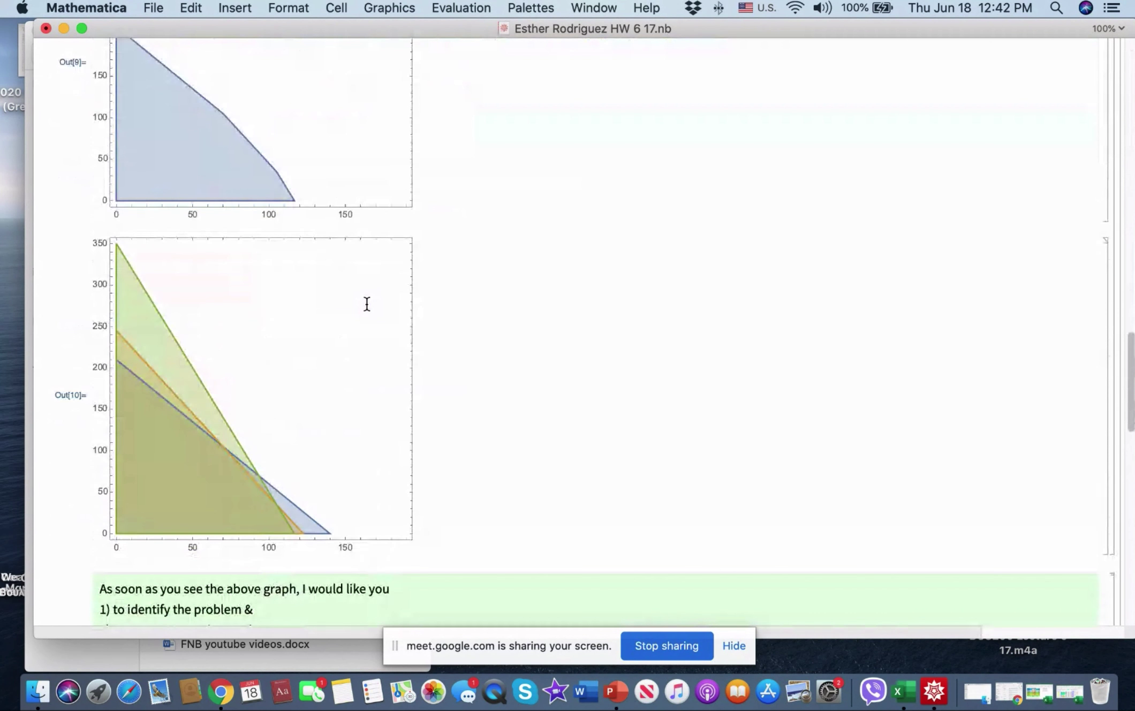
pyautogui.scroll(-1, 367, 303)
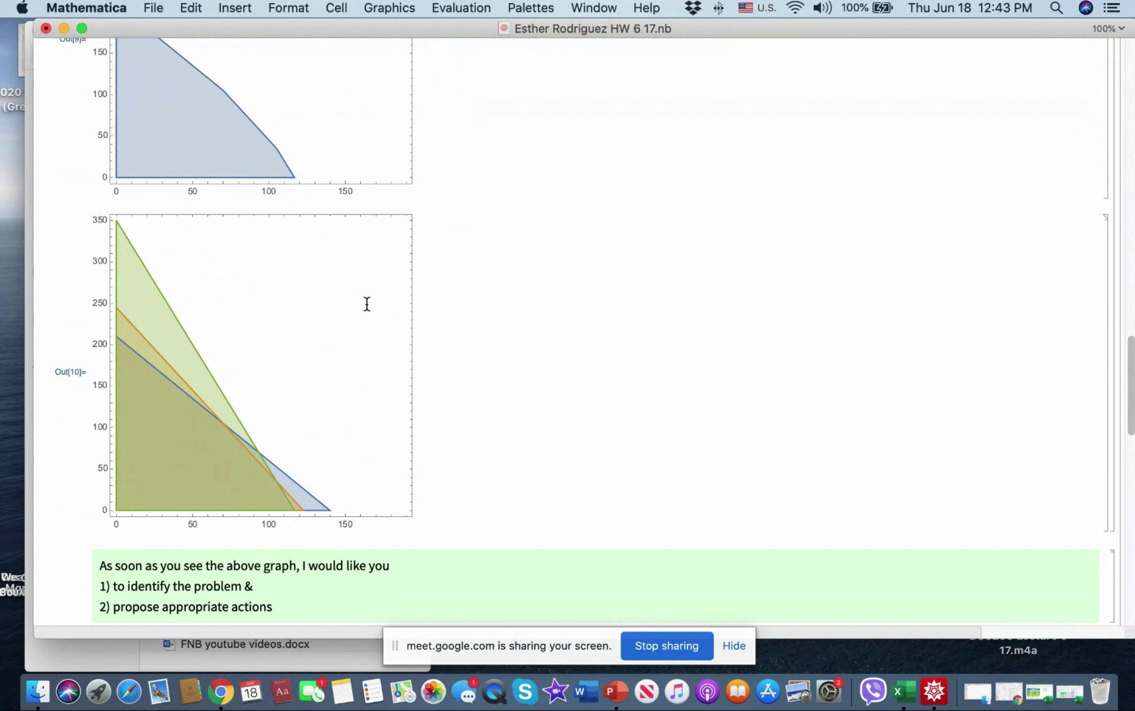
pyautogui.scroll(-12, 367, 304)
pyautogui.scroll(-10, 367, 303)
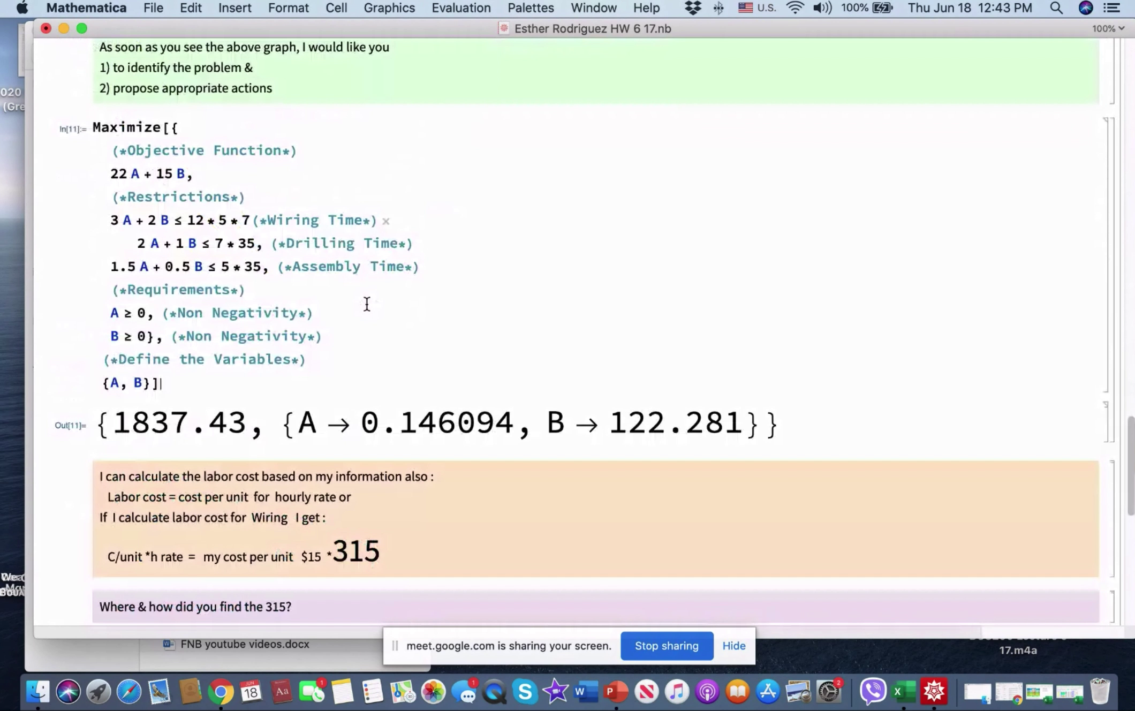
# Compare the combined-region and separate-restrictions graphs with the Maximize result, and review the original profit figures above the RegionPlot code.
pyautogui.scroll(13, 366, 303)
pyautogui.scroll(3, 366, 304)
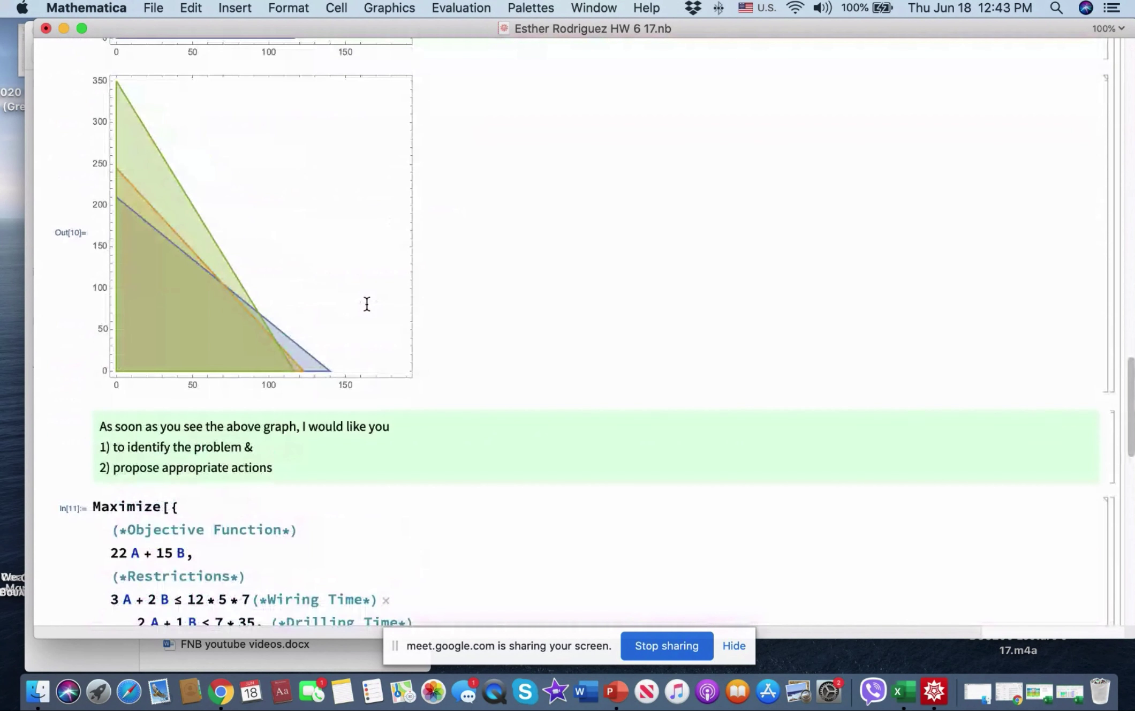
pyautogui.scroll(-15, 367, 304)
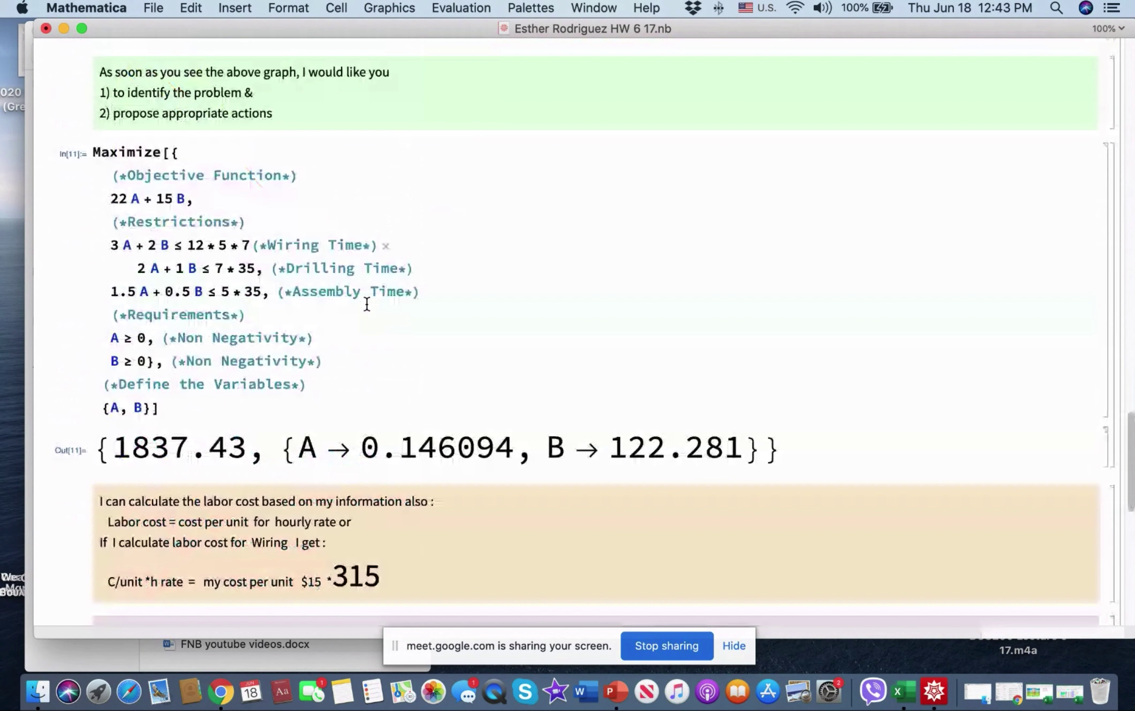
pyautogui.scroll(9, 367, 303)
pyautogui.scroll(-8, 367, 304)
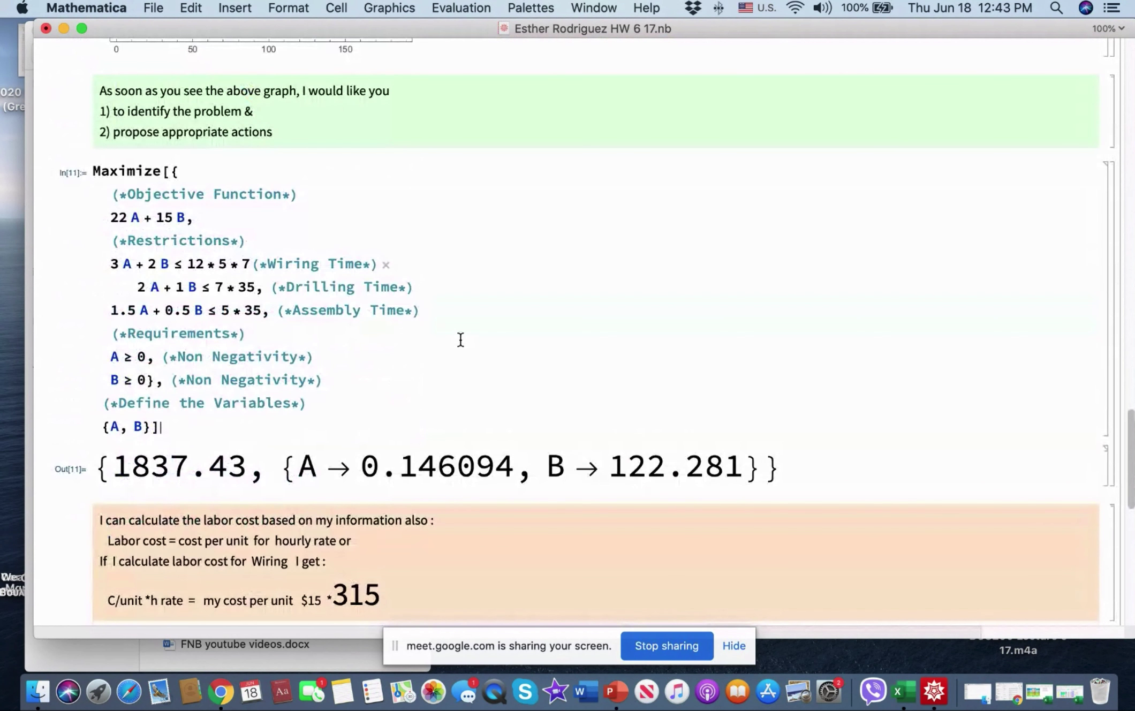
pyautogui.scroll(10, 460, 340)
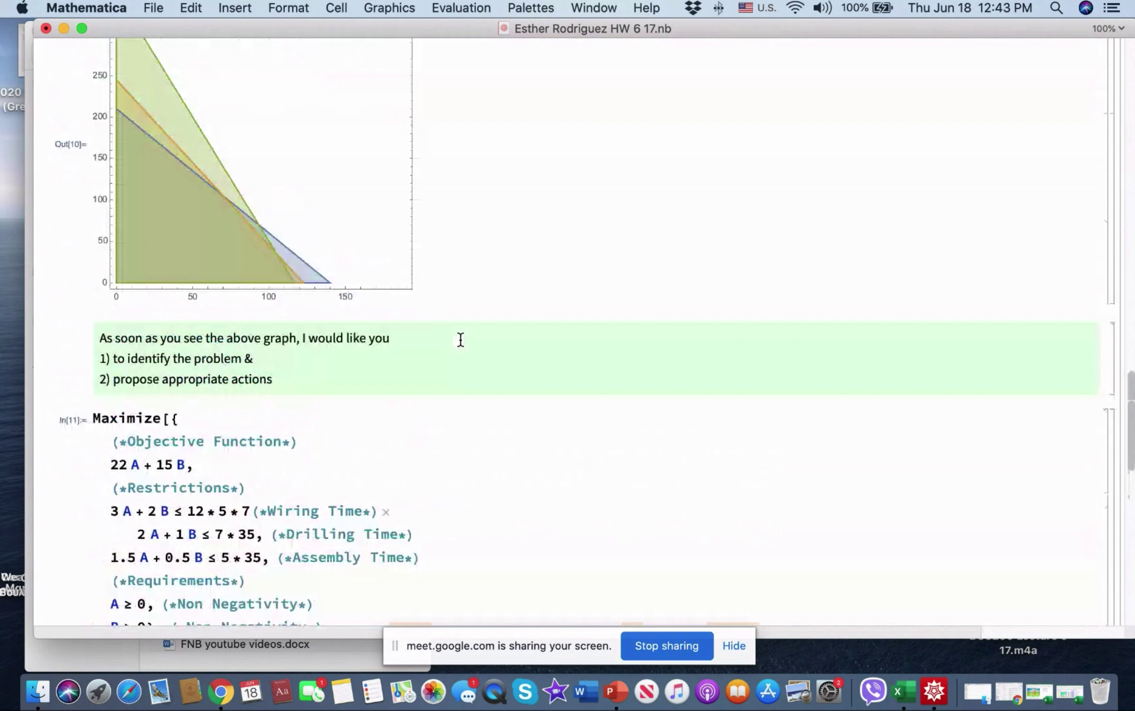
pyautogui.scroll(10, 461, 339)
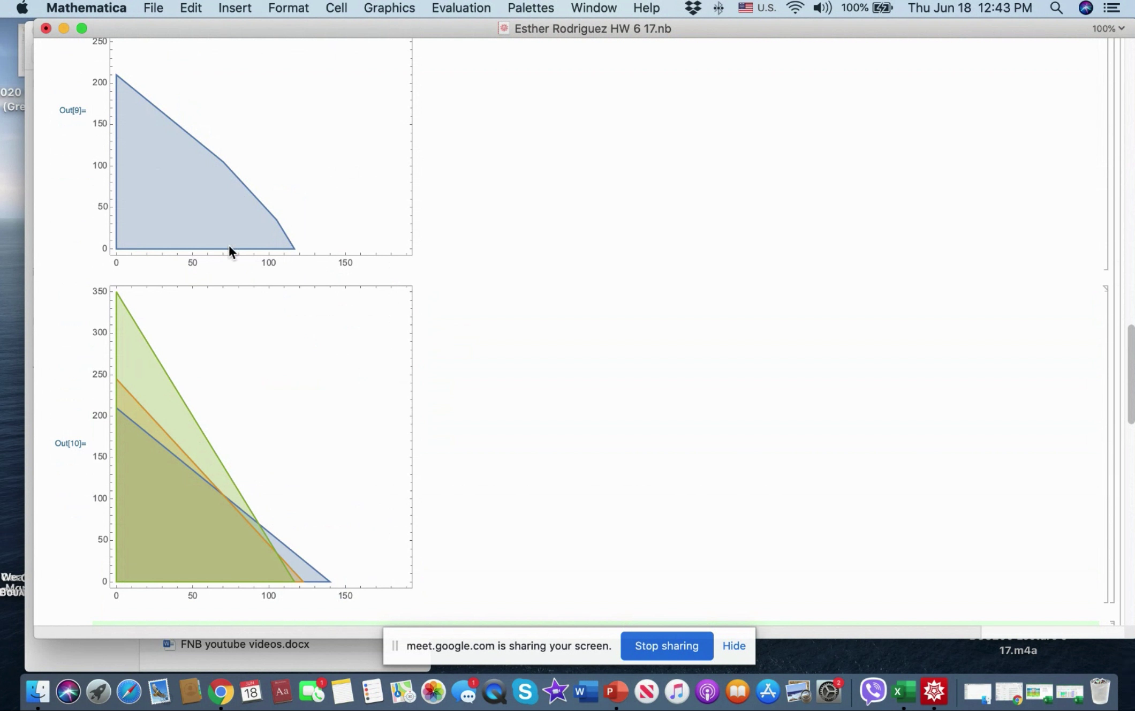
pyautogui.scroll(-18, 396, 276)
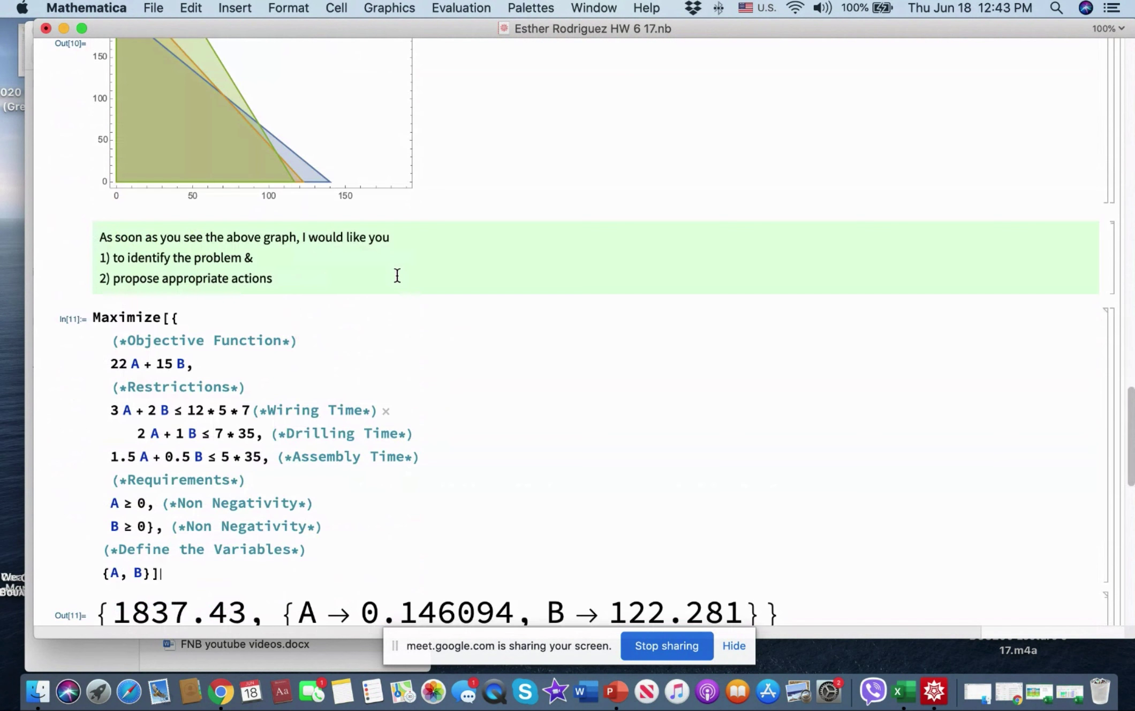
pyautogui.scroll(20, 397, 276)
pyautogui.scroll(4, 397, 276)
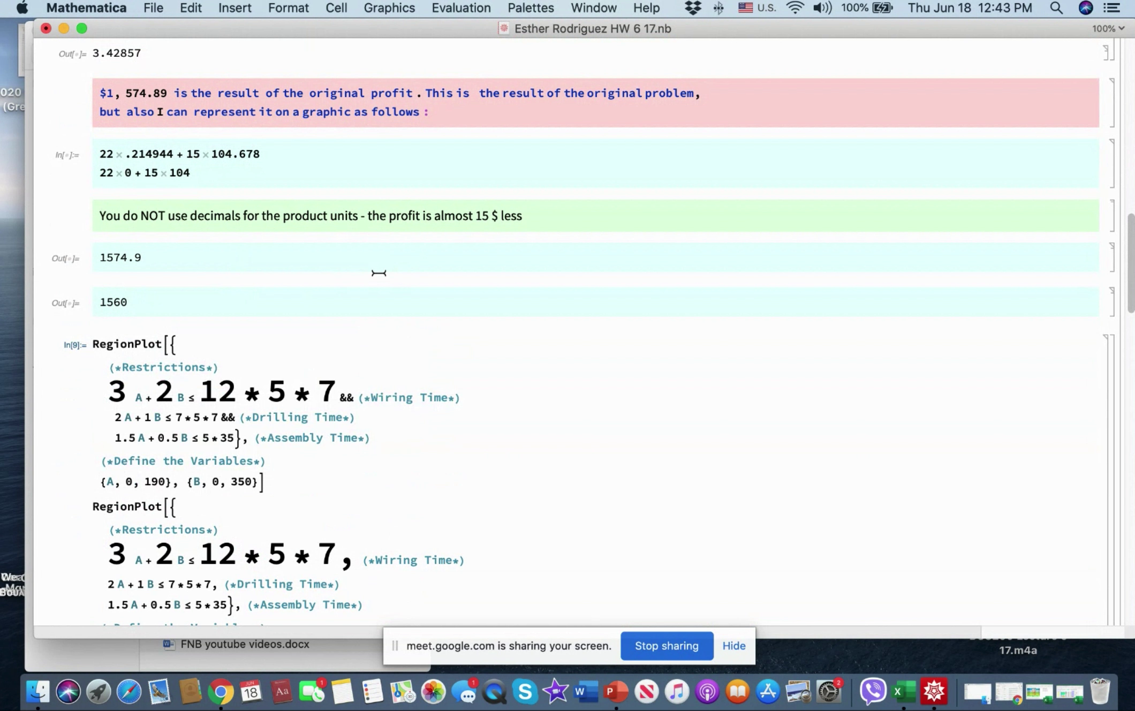
# Compare the combined-region and separate-restrictions graphs with the original Maximize restrictions and the labor hours in the motor problem statement.
pyautogui.scroll(-10, 378, 273)
pyautogui.scroll(-4, 379, 273)
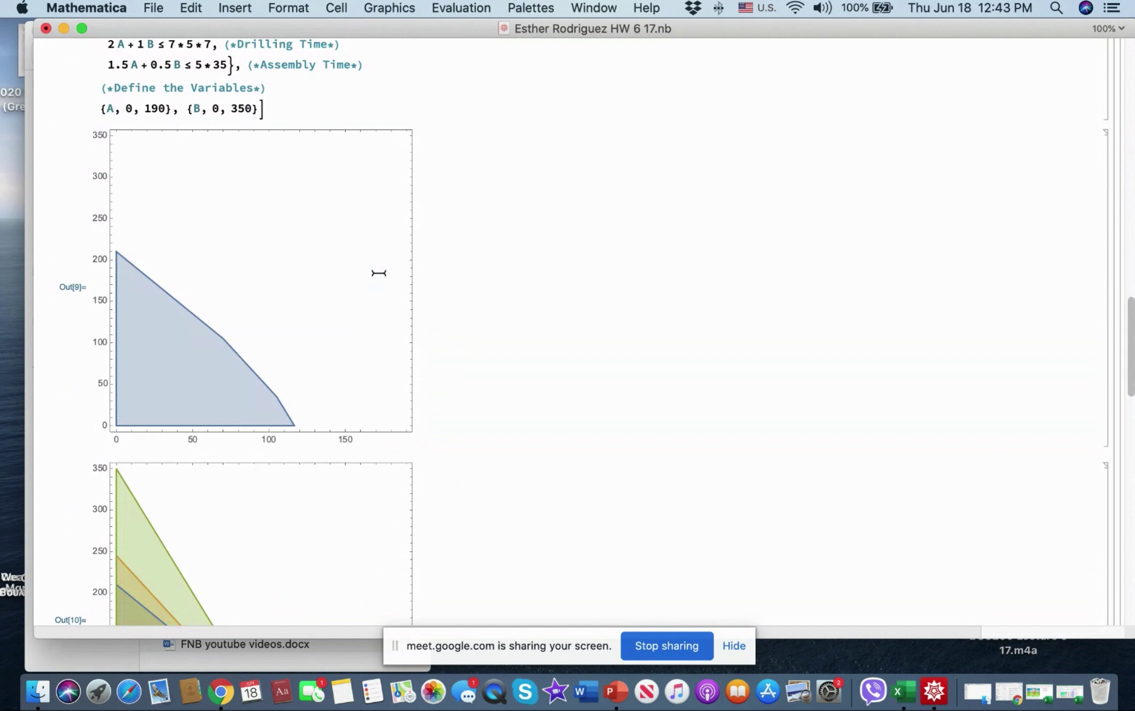
pyautogui.scroll(-1, 378, 273)
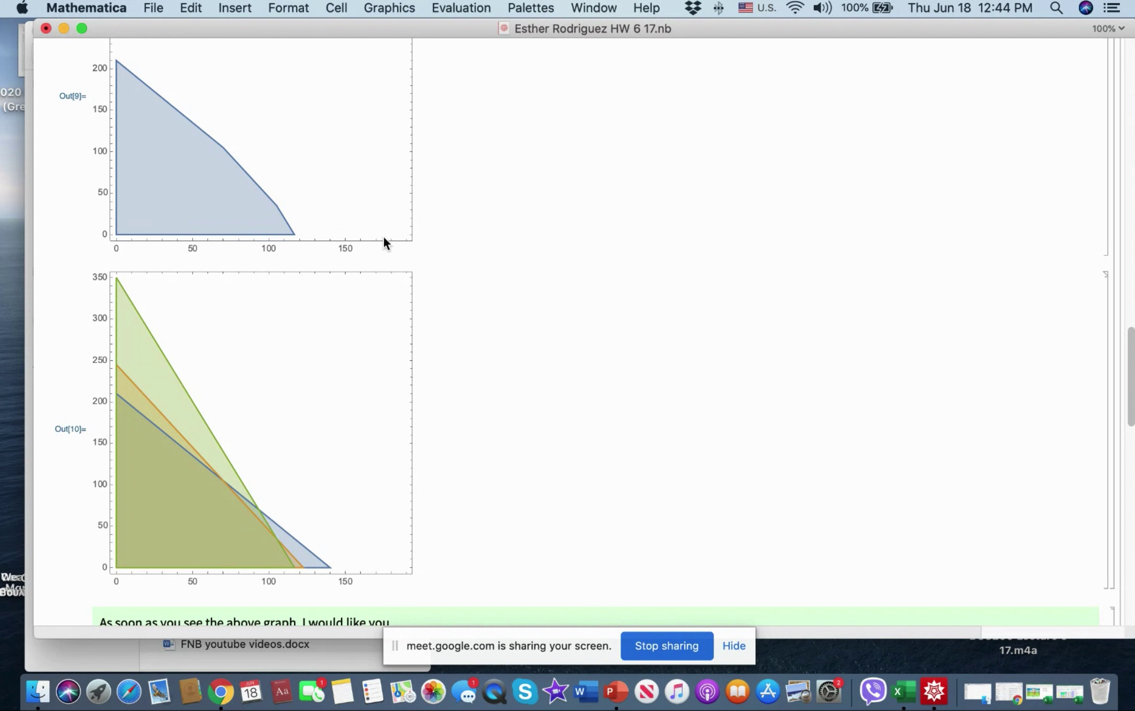
pyautogui.scroll(10, 384, 242)
pyautogui.scroll(20, 384, 241)
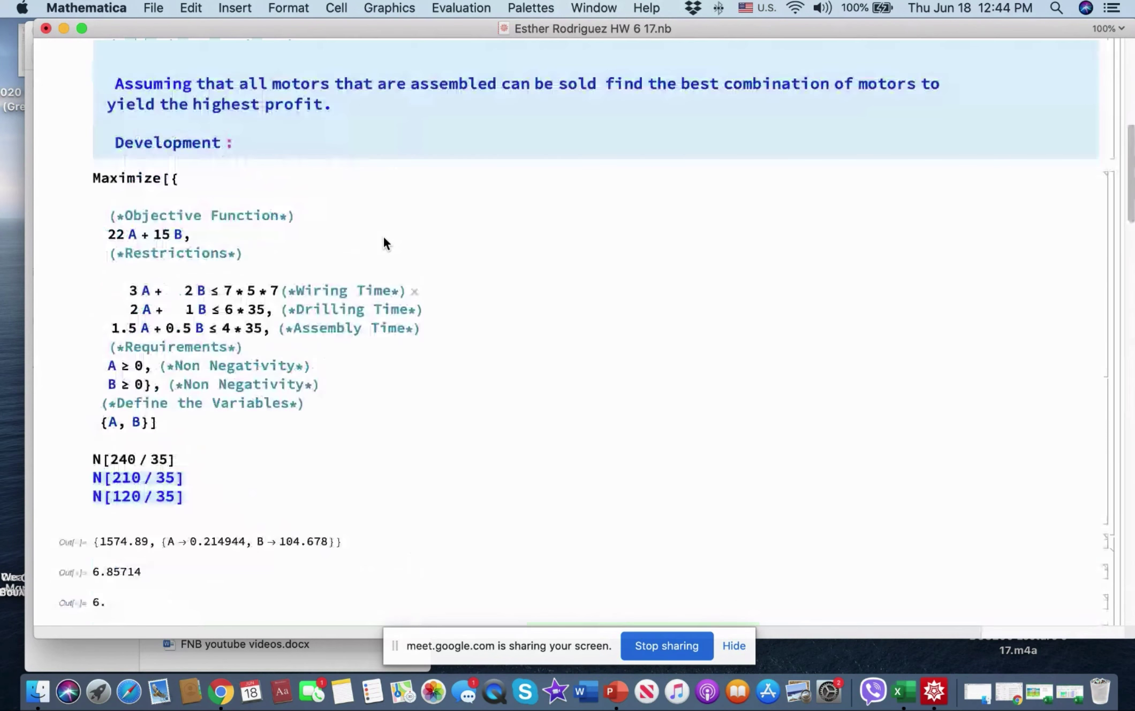
pyautogui.scroll(1, 383, 239)
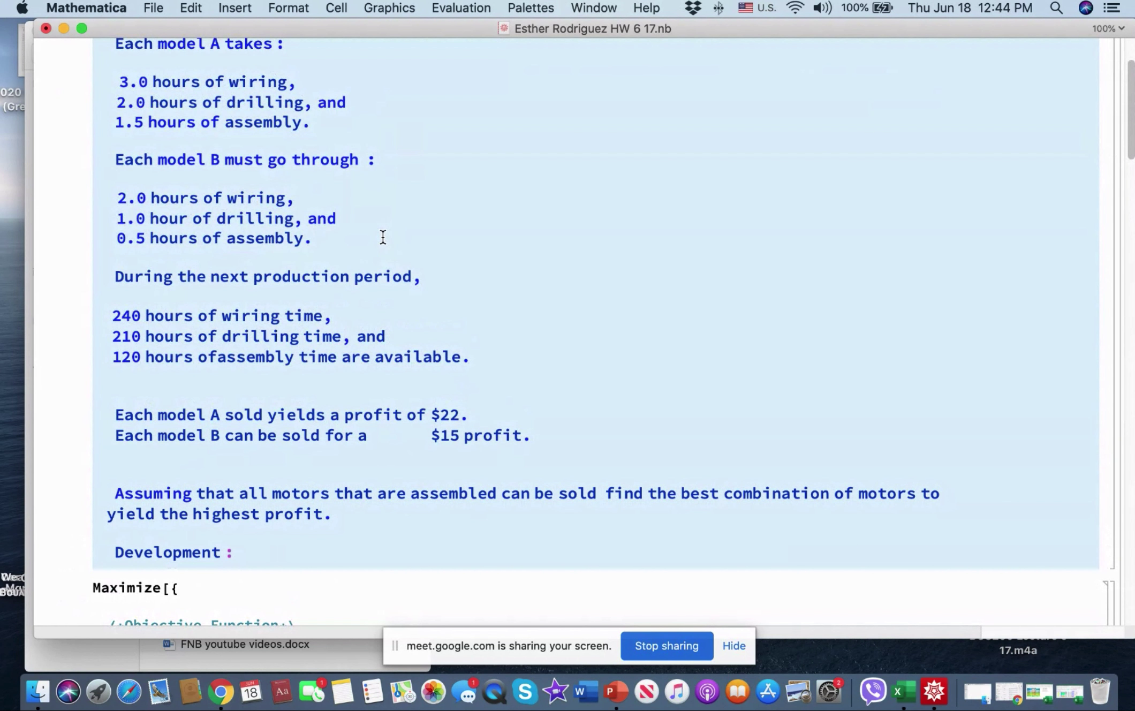
pyautogui.scroll(-20, 384, 237)
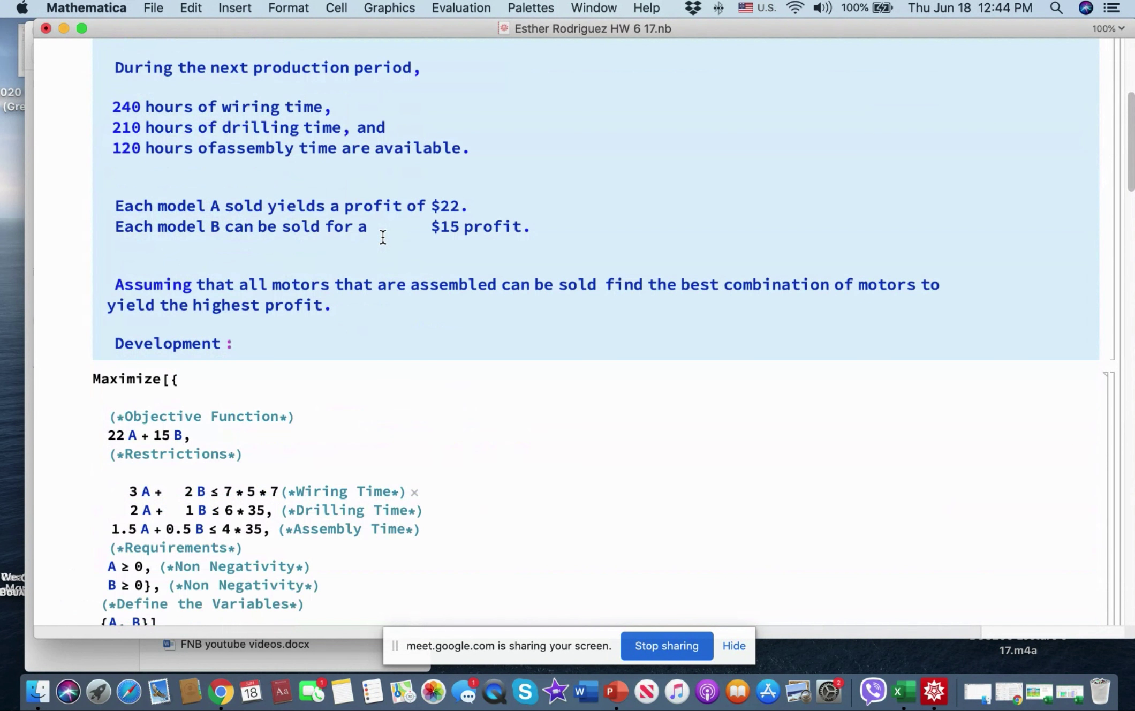
pyautogui.scroll(-4, 383, 238)
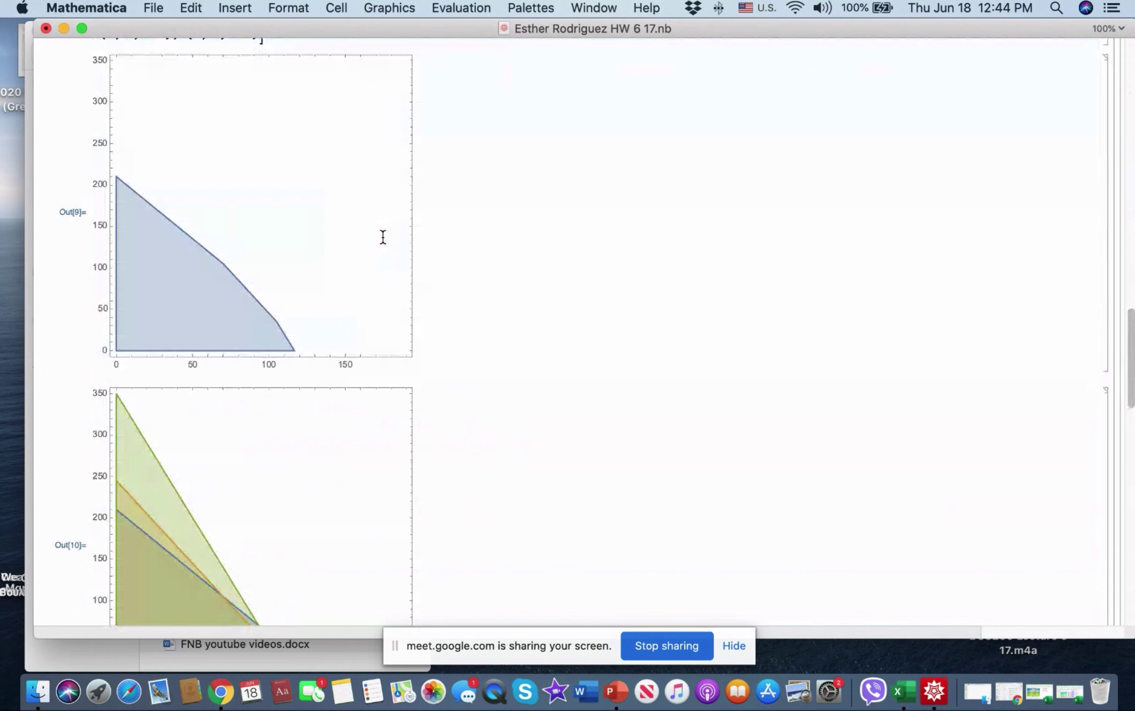
pyautogui.scroll(-3, 383, 237)
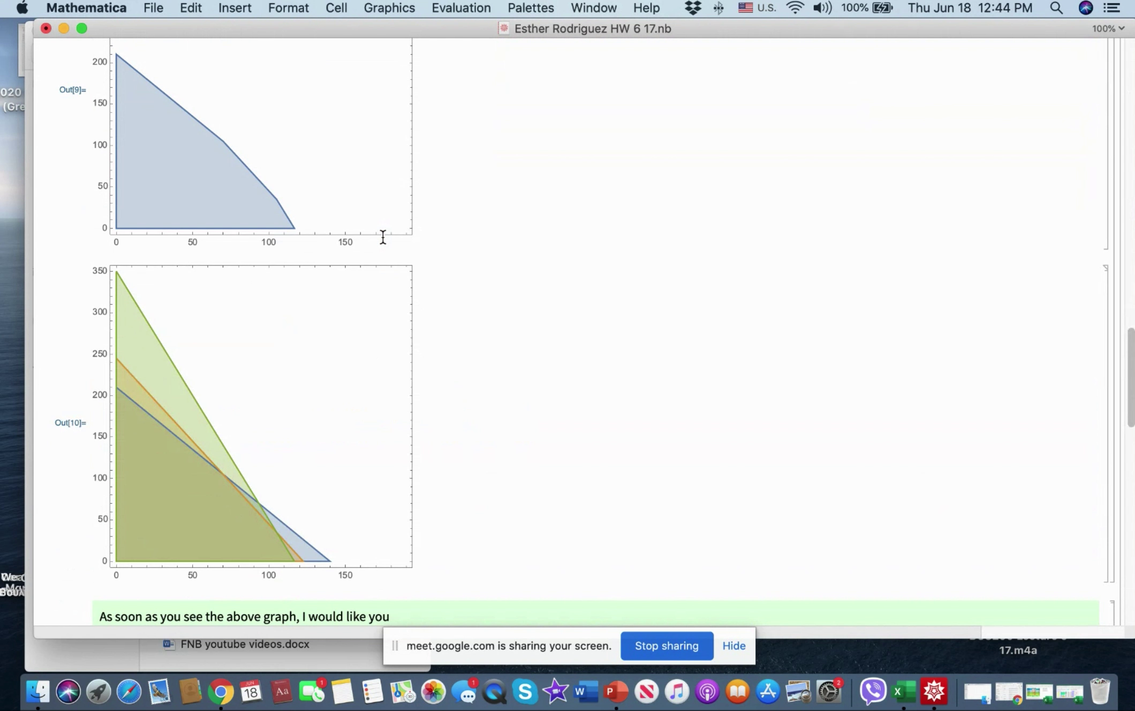
# Set the coefficient of A in the first RegionPlot's wiring restriction to 1.5, re-evaluate the cell, and check the redrawn region.
pyautogui.scroll(10, 436, 294)
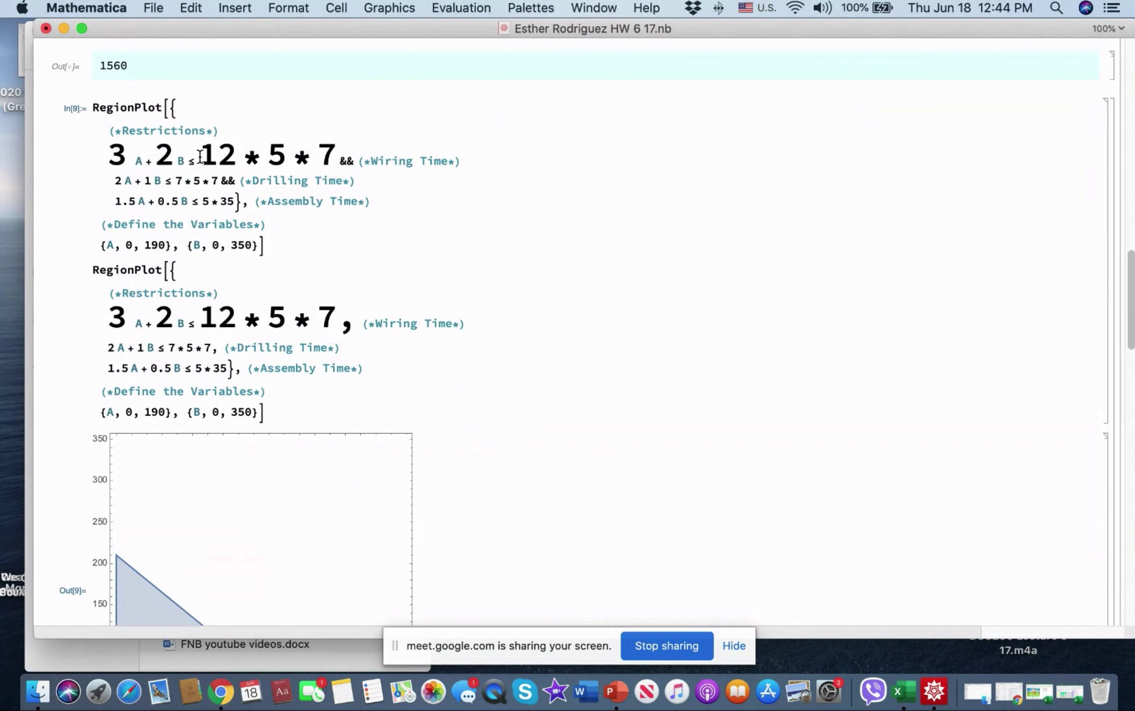
pyautogui.moveTo(200, 156); pyautogui.dragTo(248, 155)
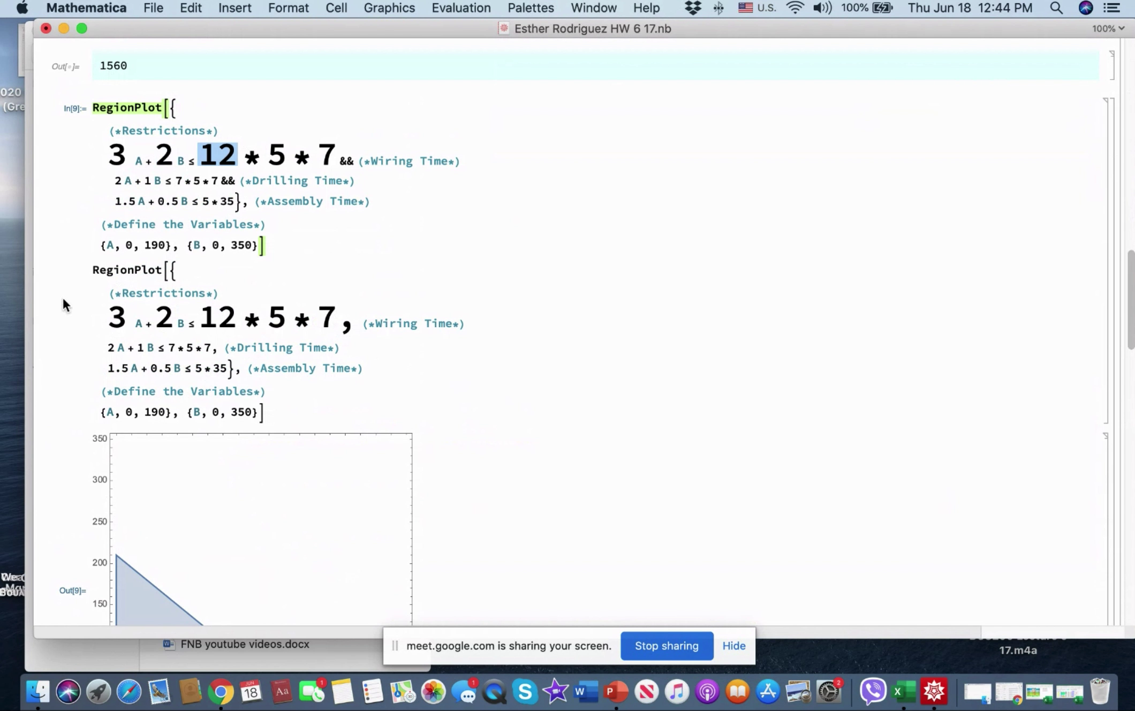
pyautogui.moveTo(116, 159); pyautogui.dragTo(121, 157)
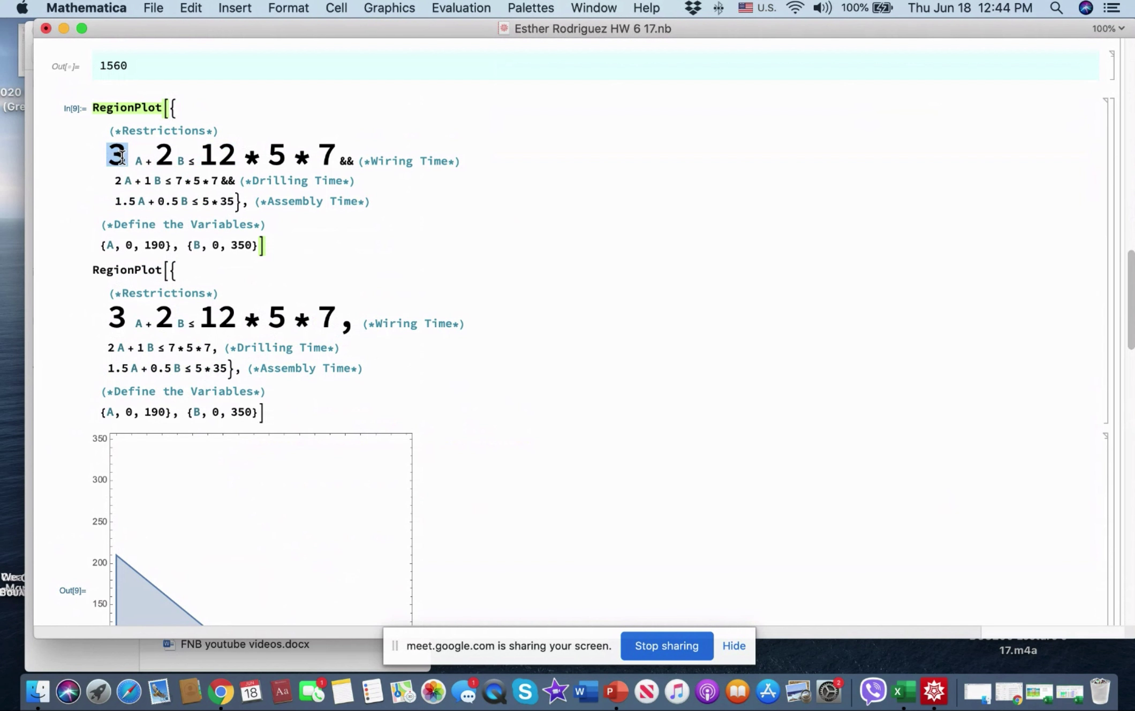
pyautogui.write('1.5')
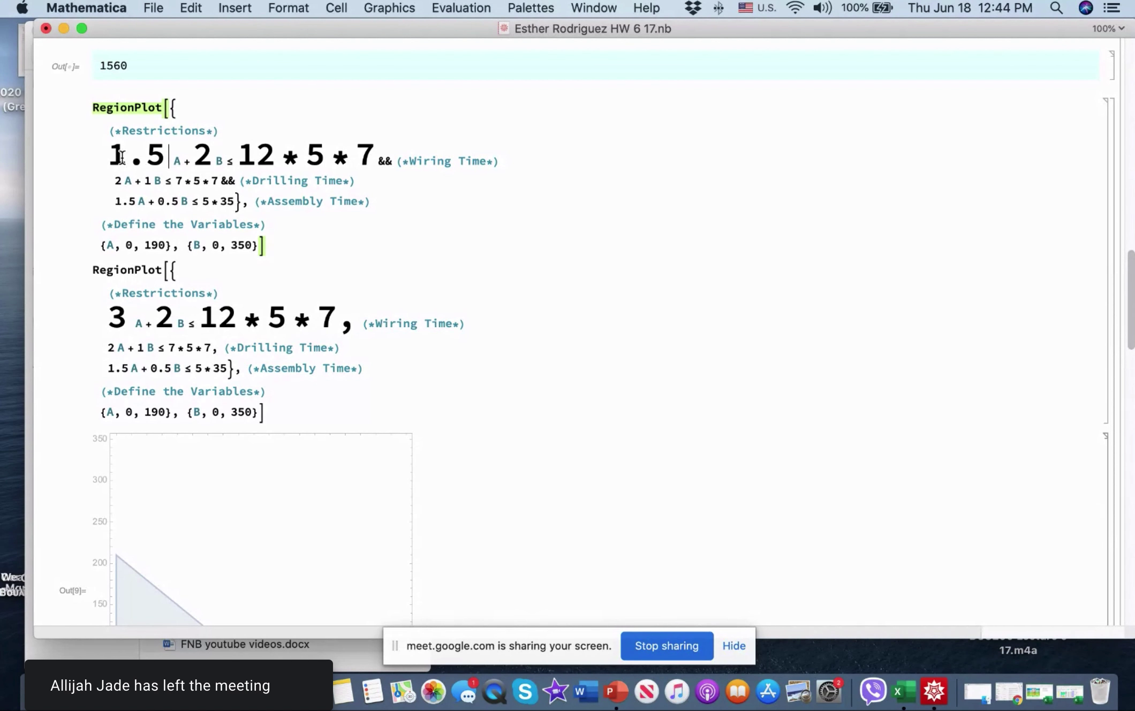
pyautogui.hotkey('shift', 'Return')
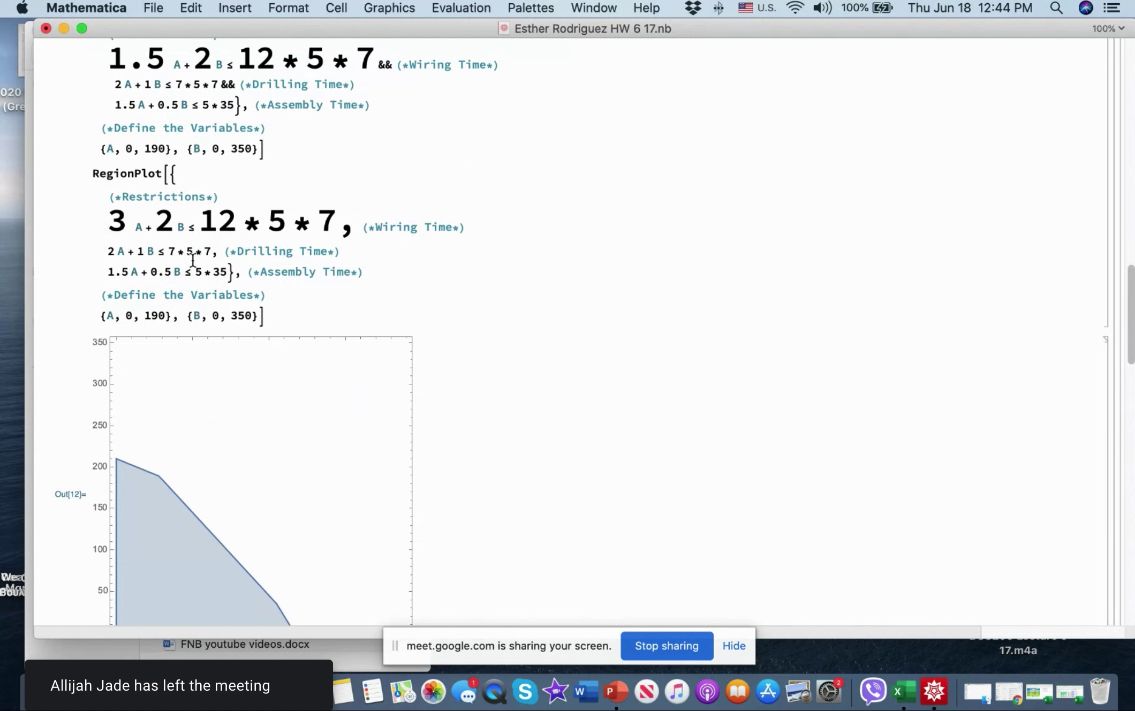
pyautogui.scroll(-3, 305, 302)
pyautogui.scroll(10, 306, 302)
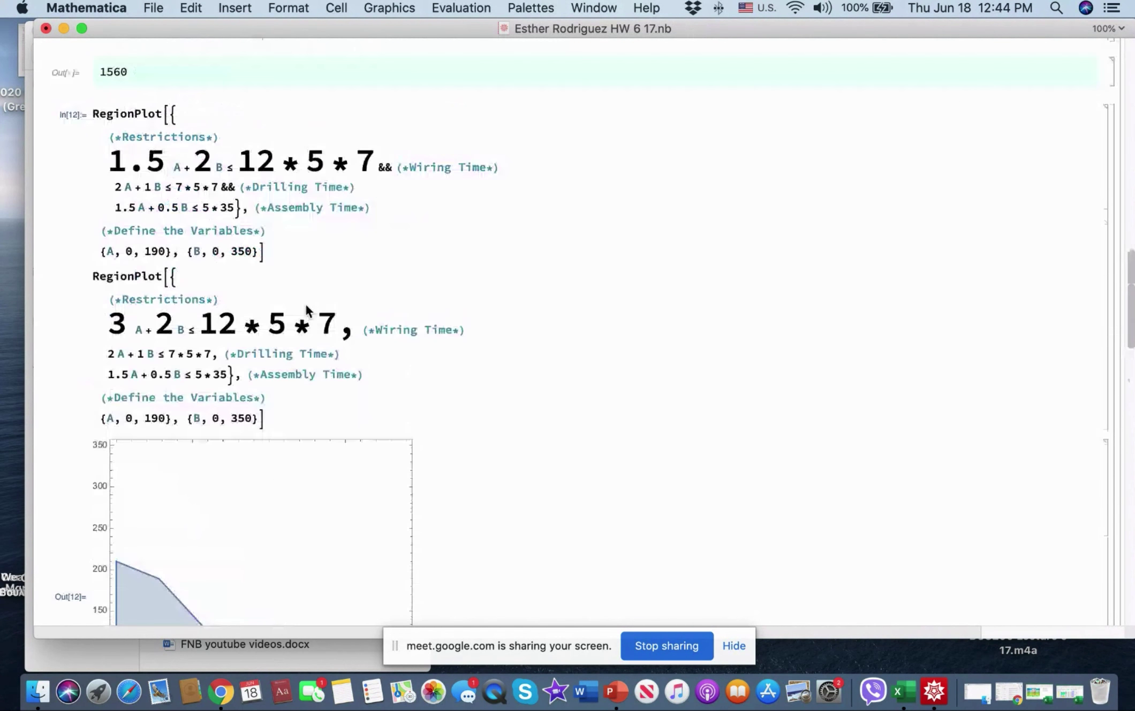
# Select the 1.5 coefficient of A in the first RegionPlot's wiring restriction.
pyautogui.moveTo(109, 193); pyautogui.dragTo(160, 189)
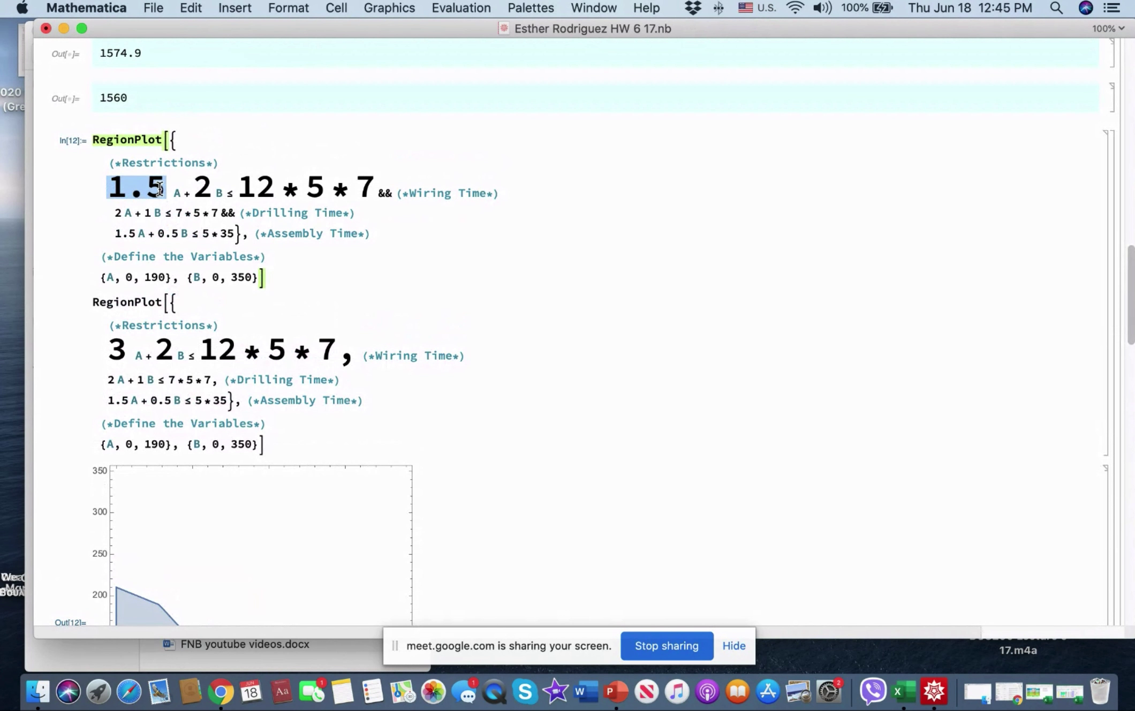